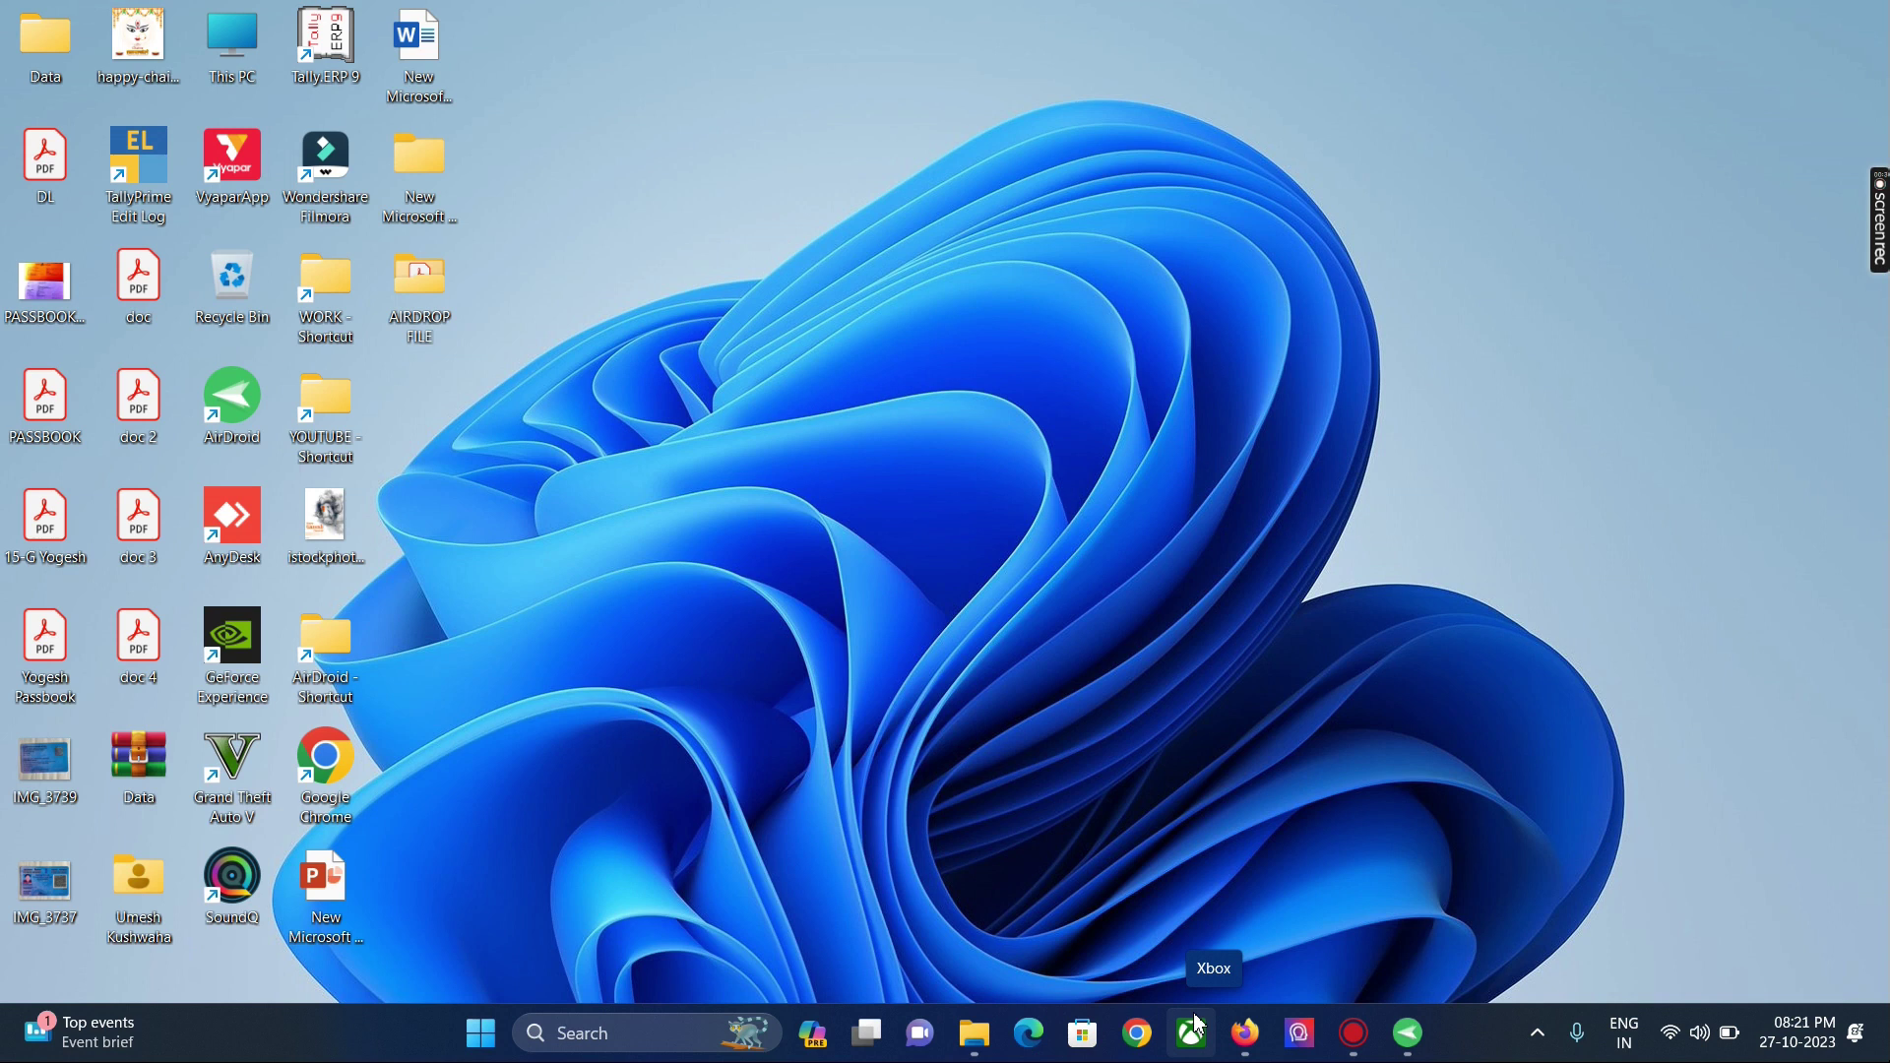
Step: Open Firefox and search Google for "sarathi parivahan"
left_click(1243, 1033)
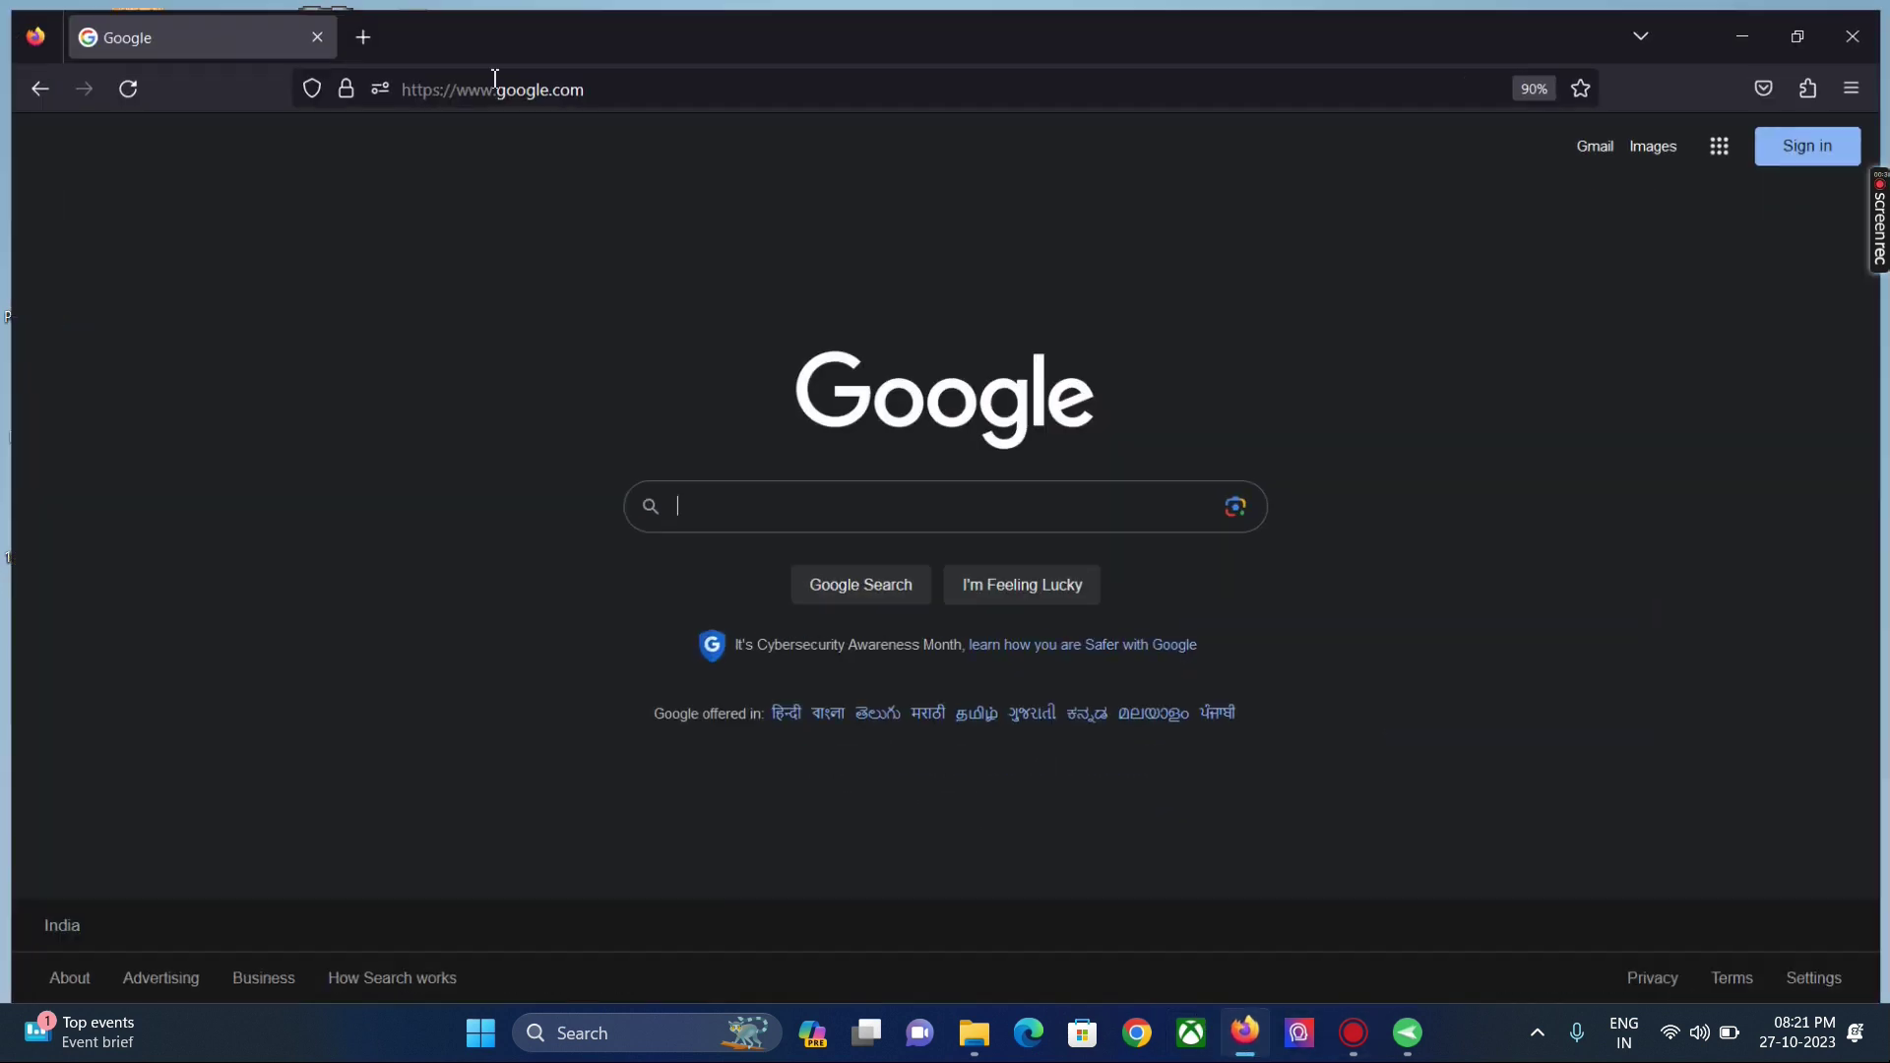
left_click(701, 502)
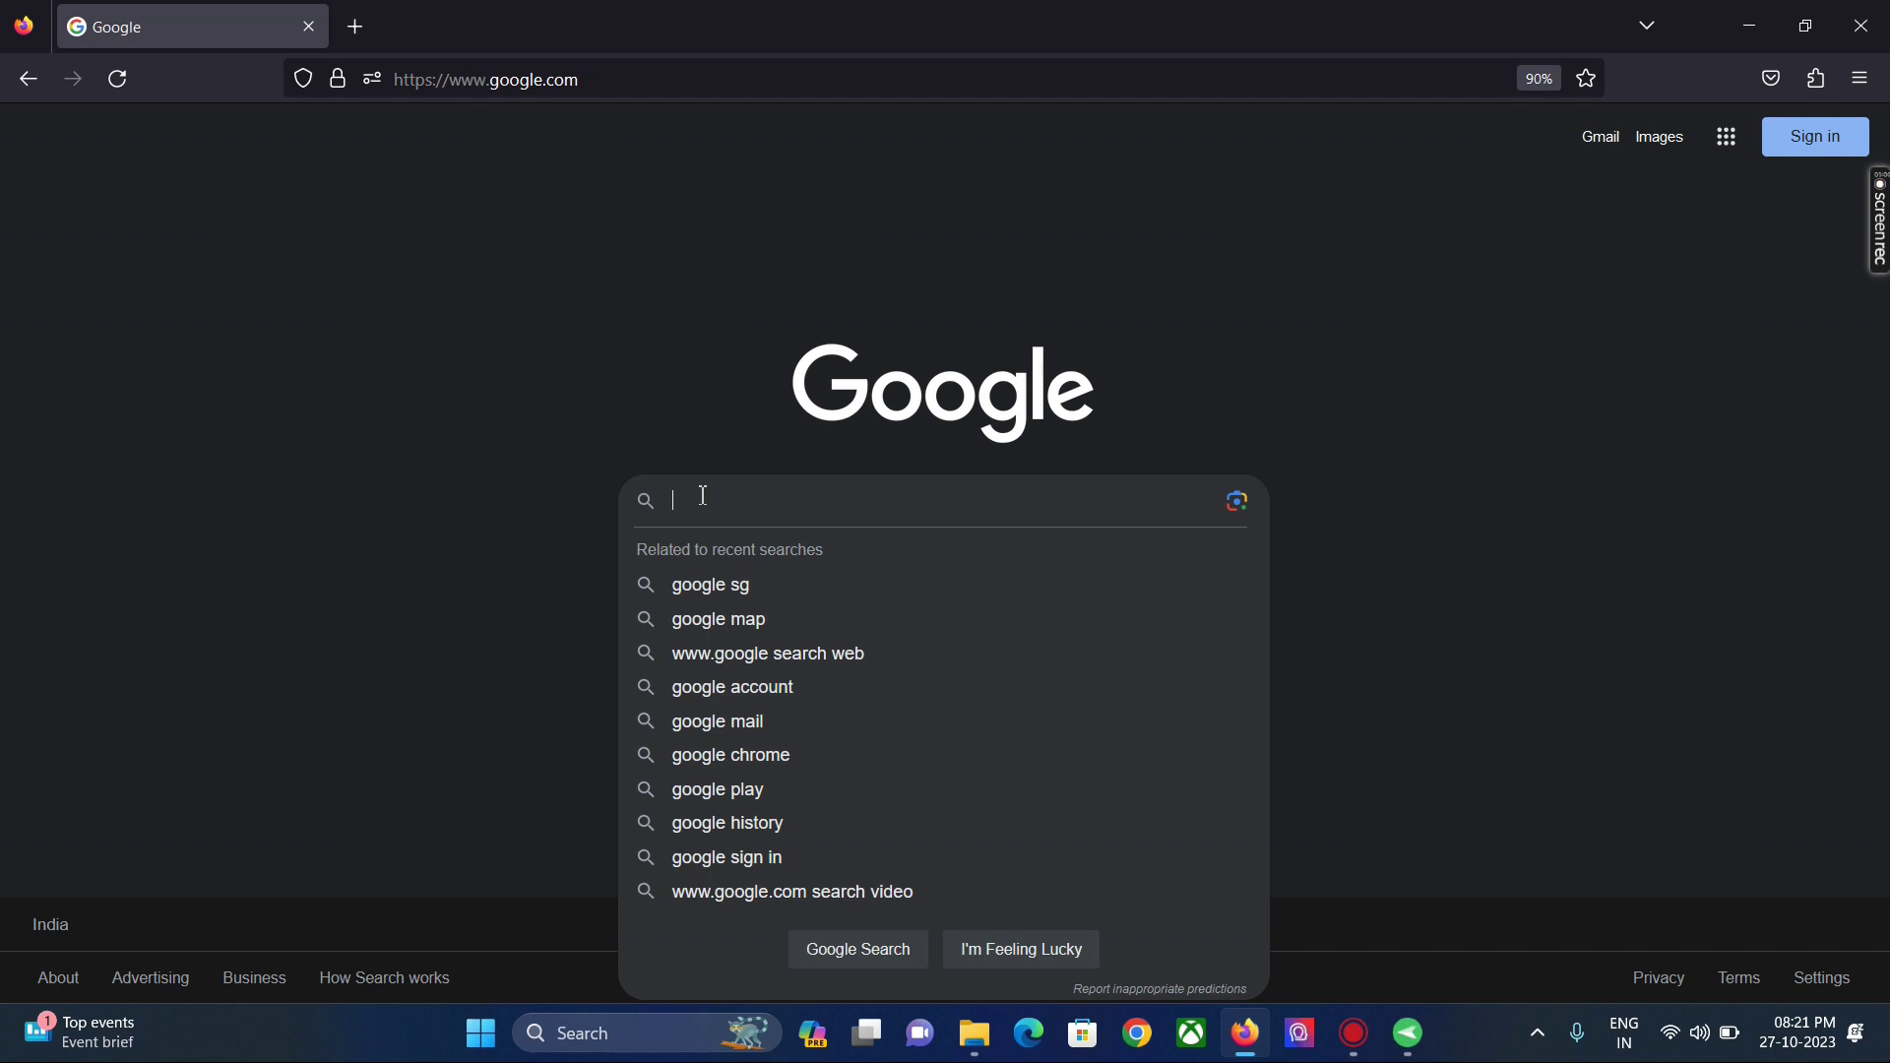
type("arthi")
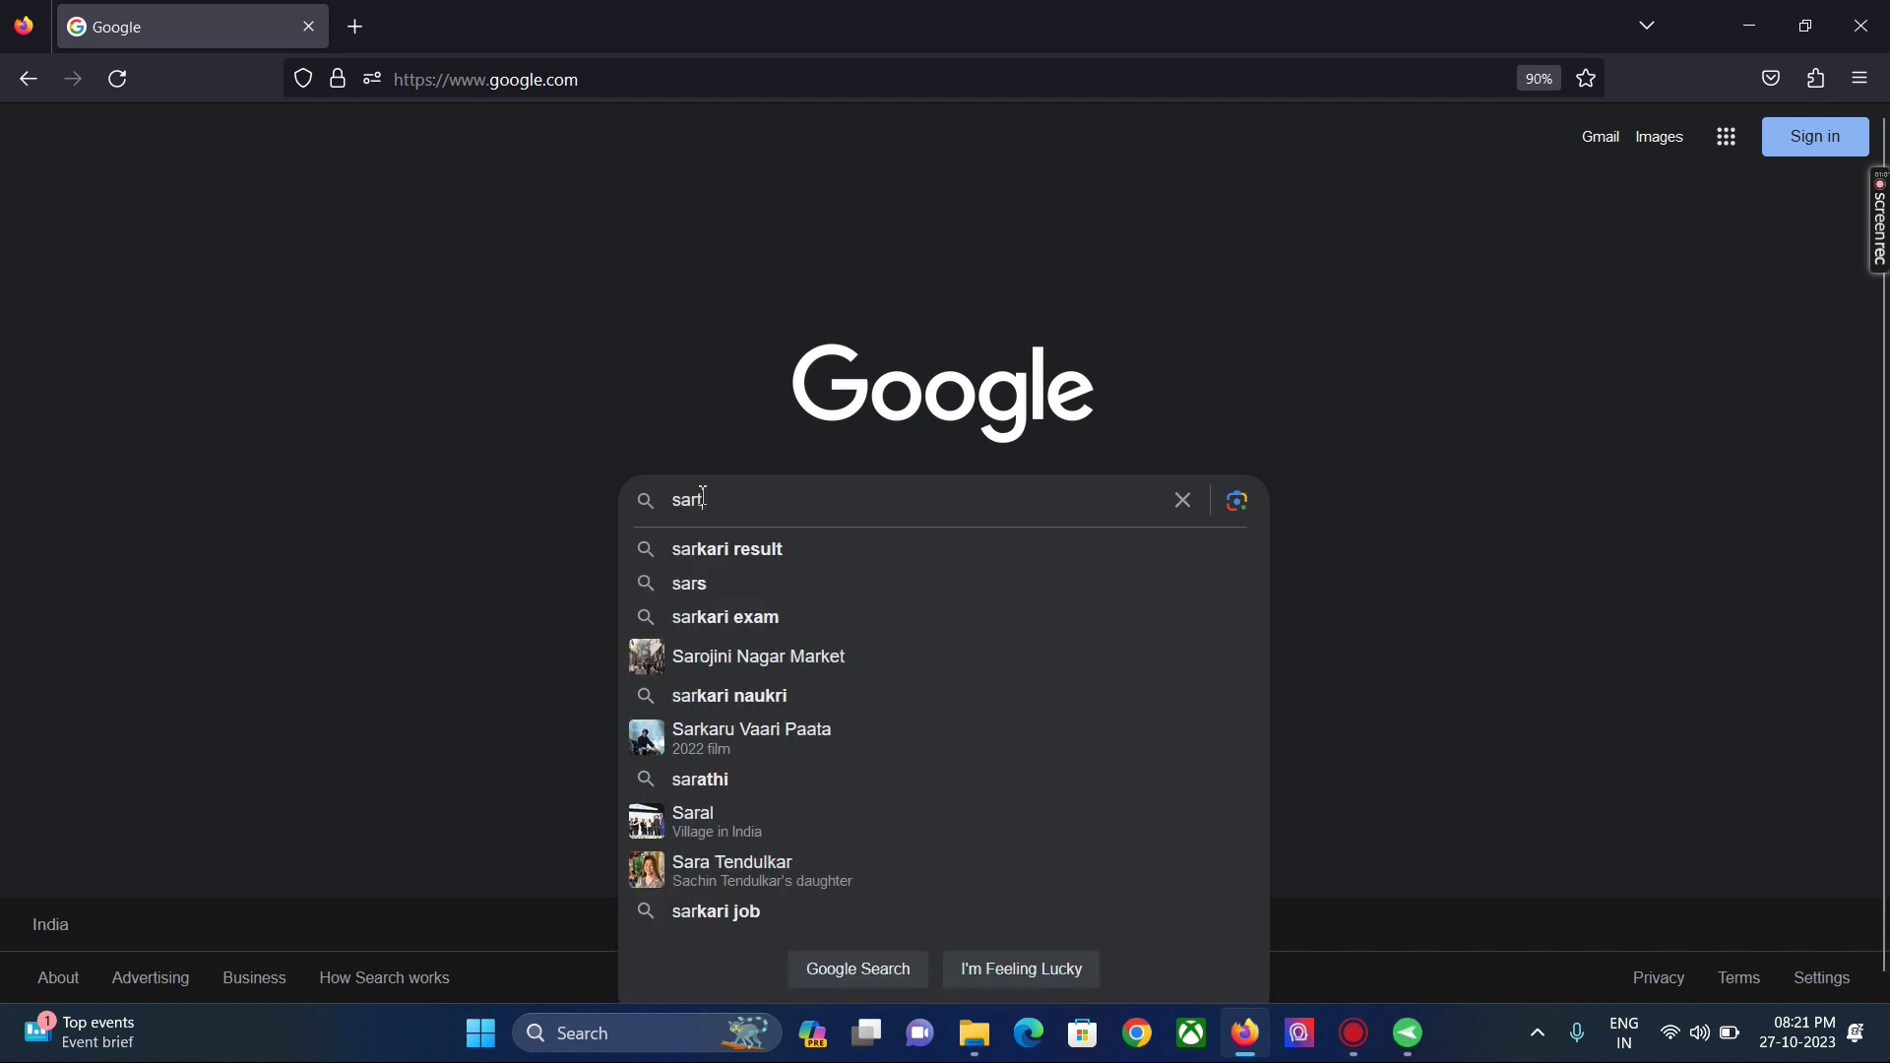
key("Down")
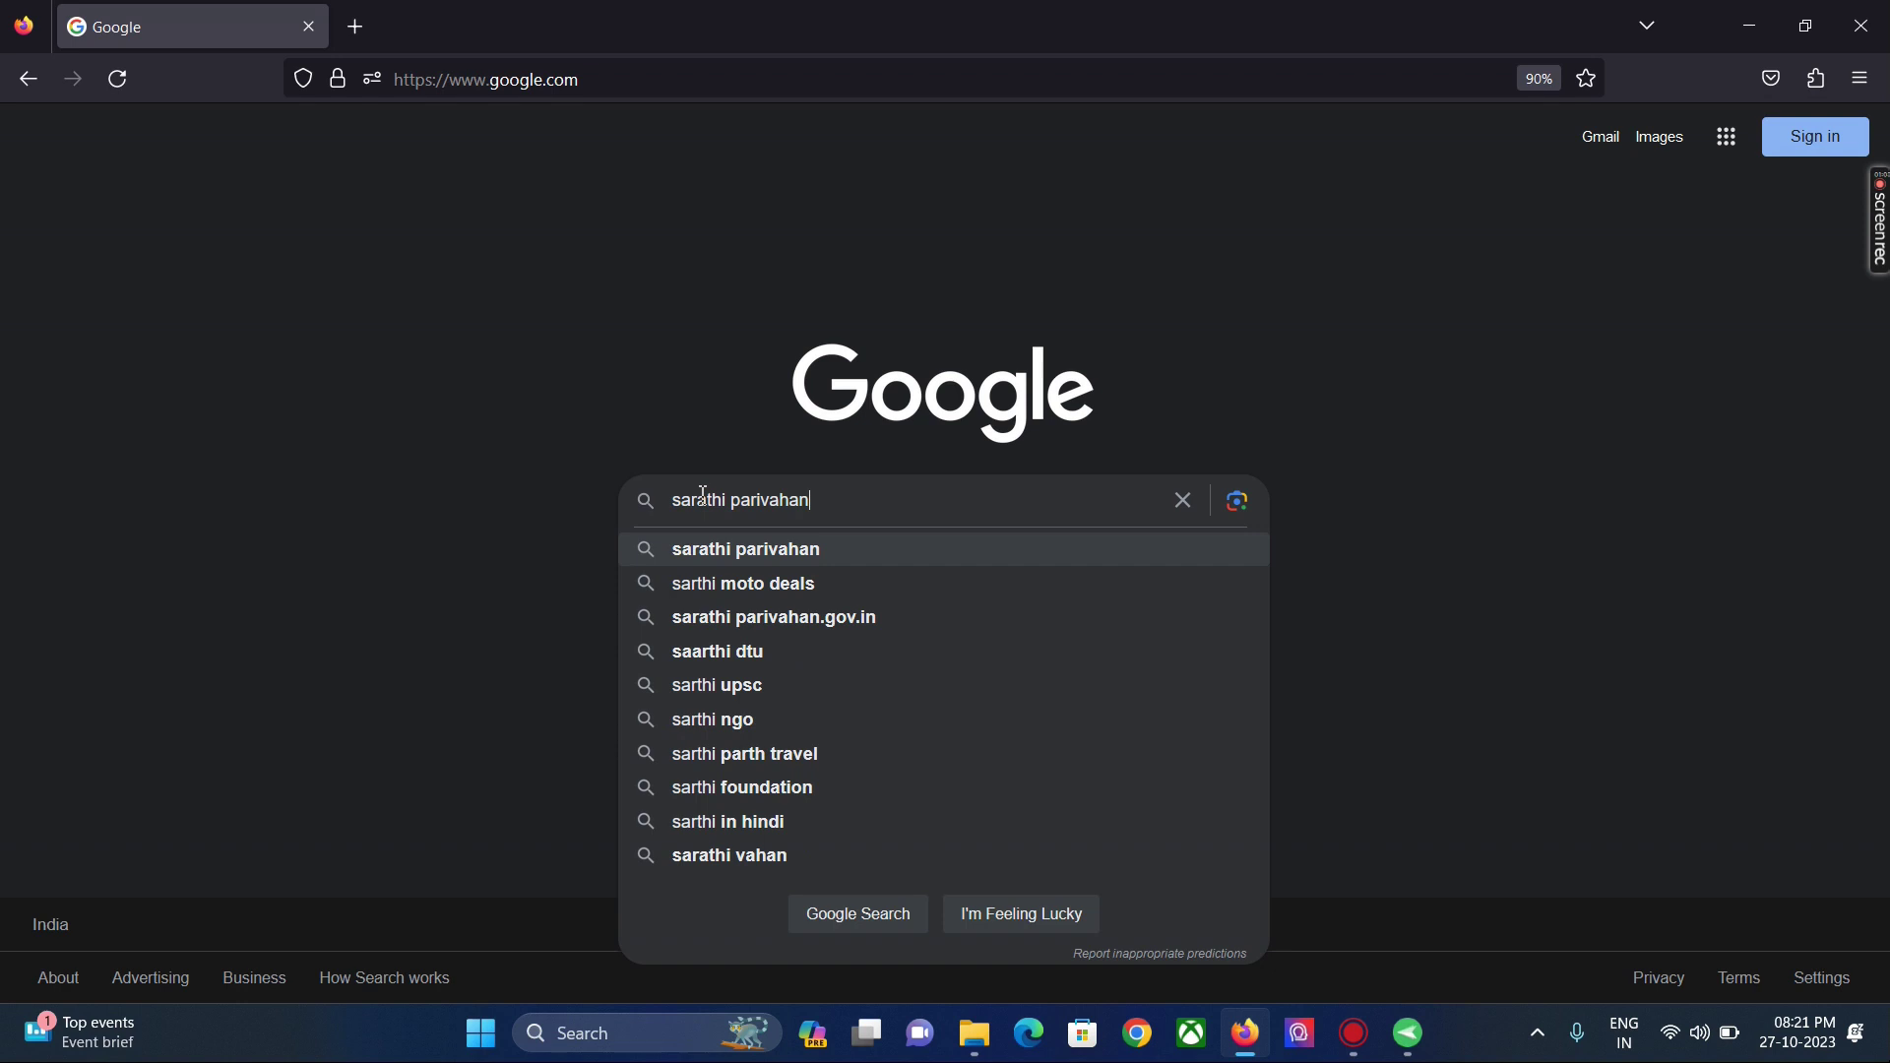
key("Return")
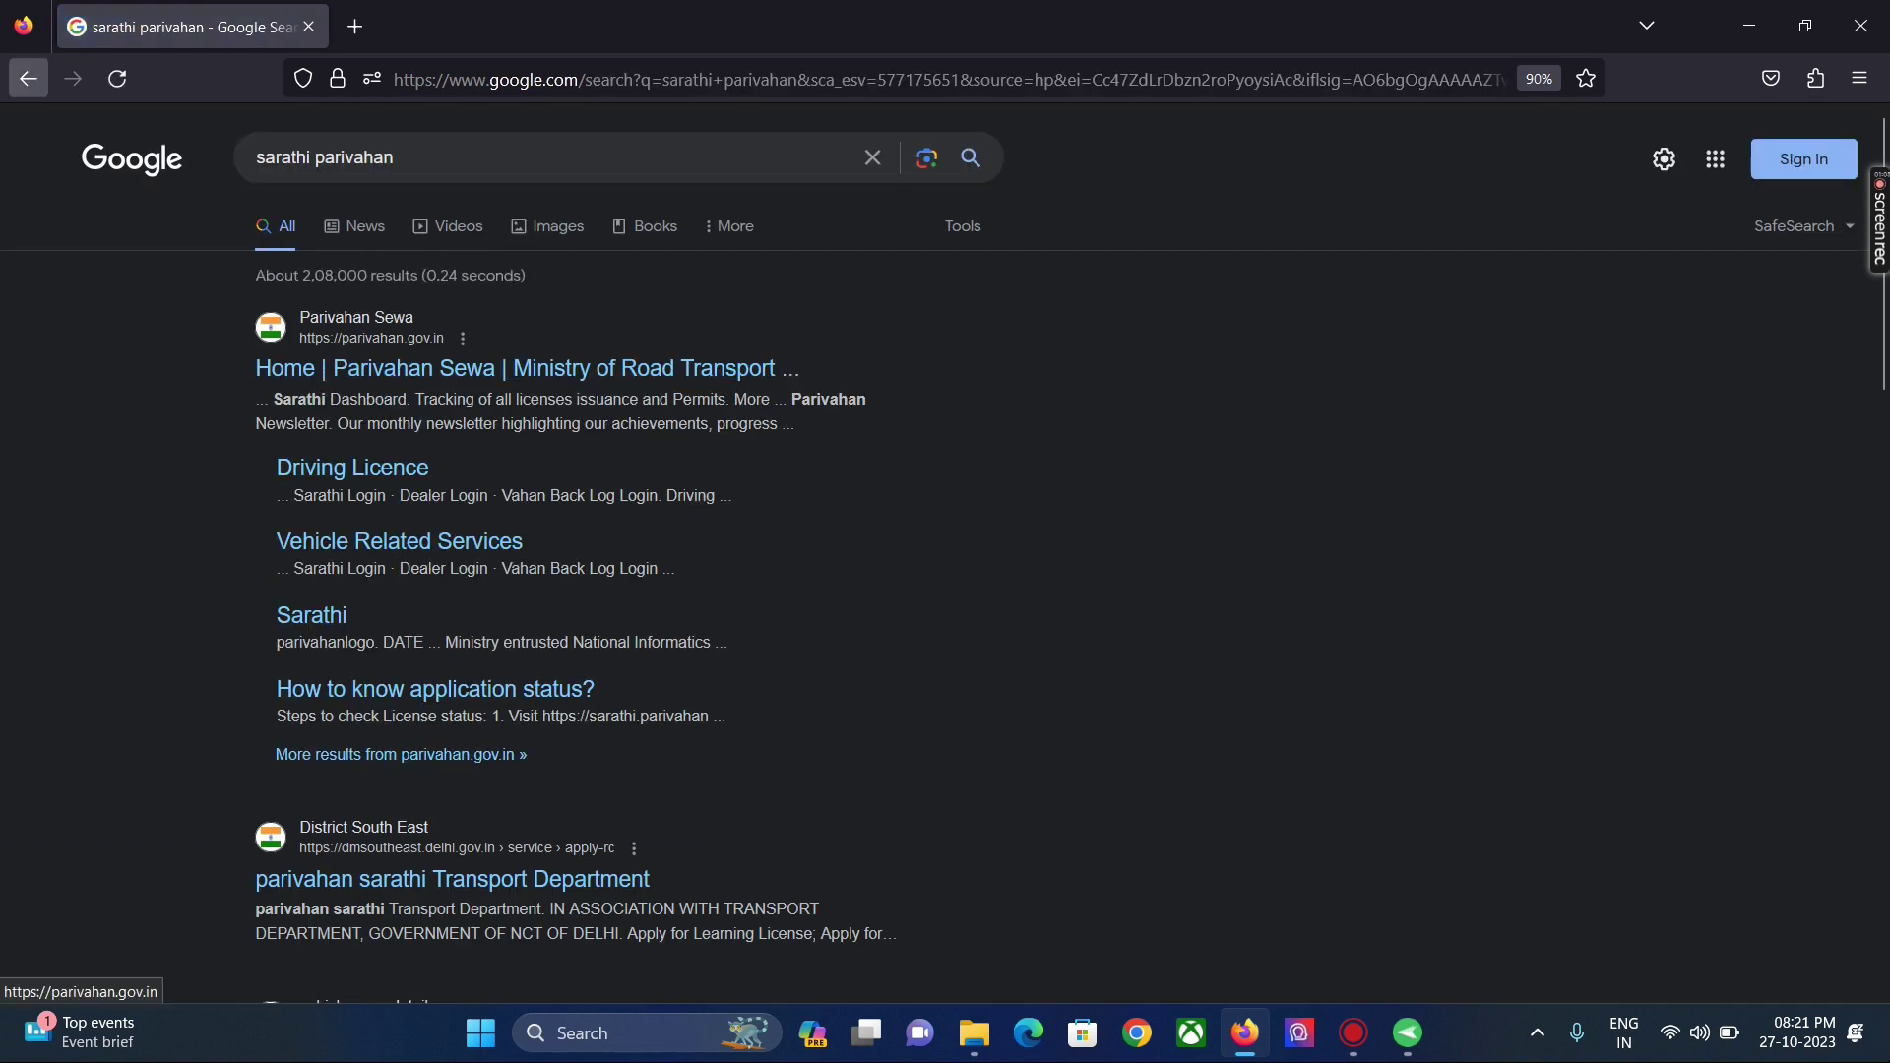
Step: Open the Parivahan Sewa home page from the results and go to its Driving License Related Services
left_click(443, 372)
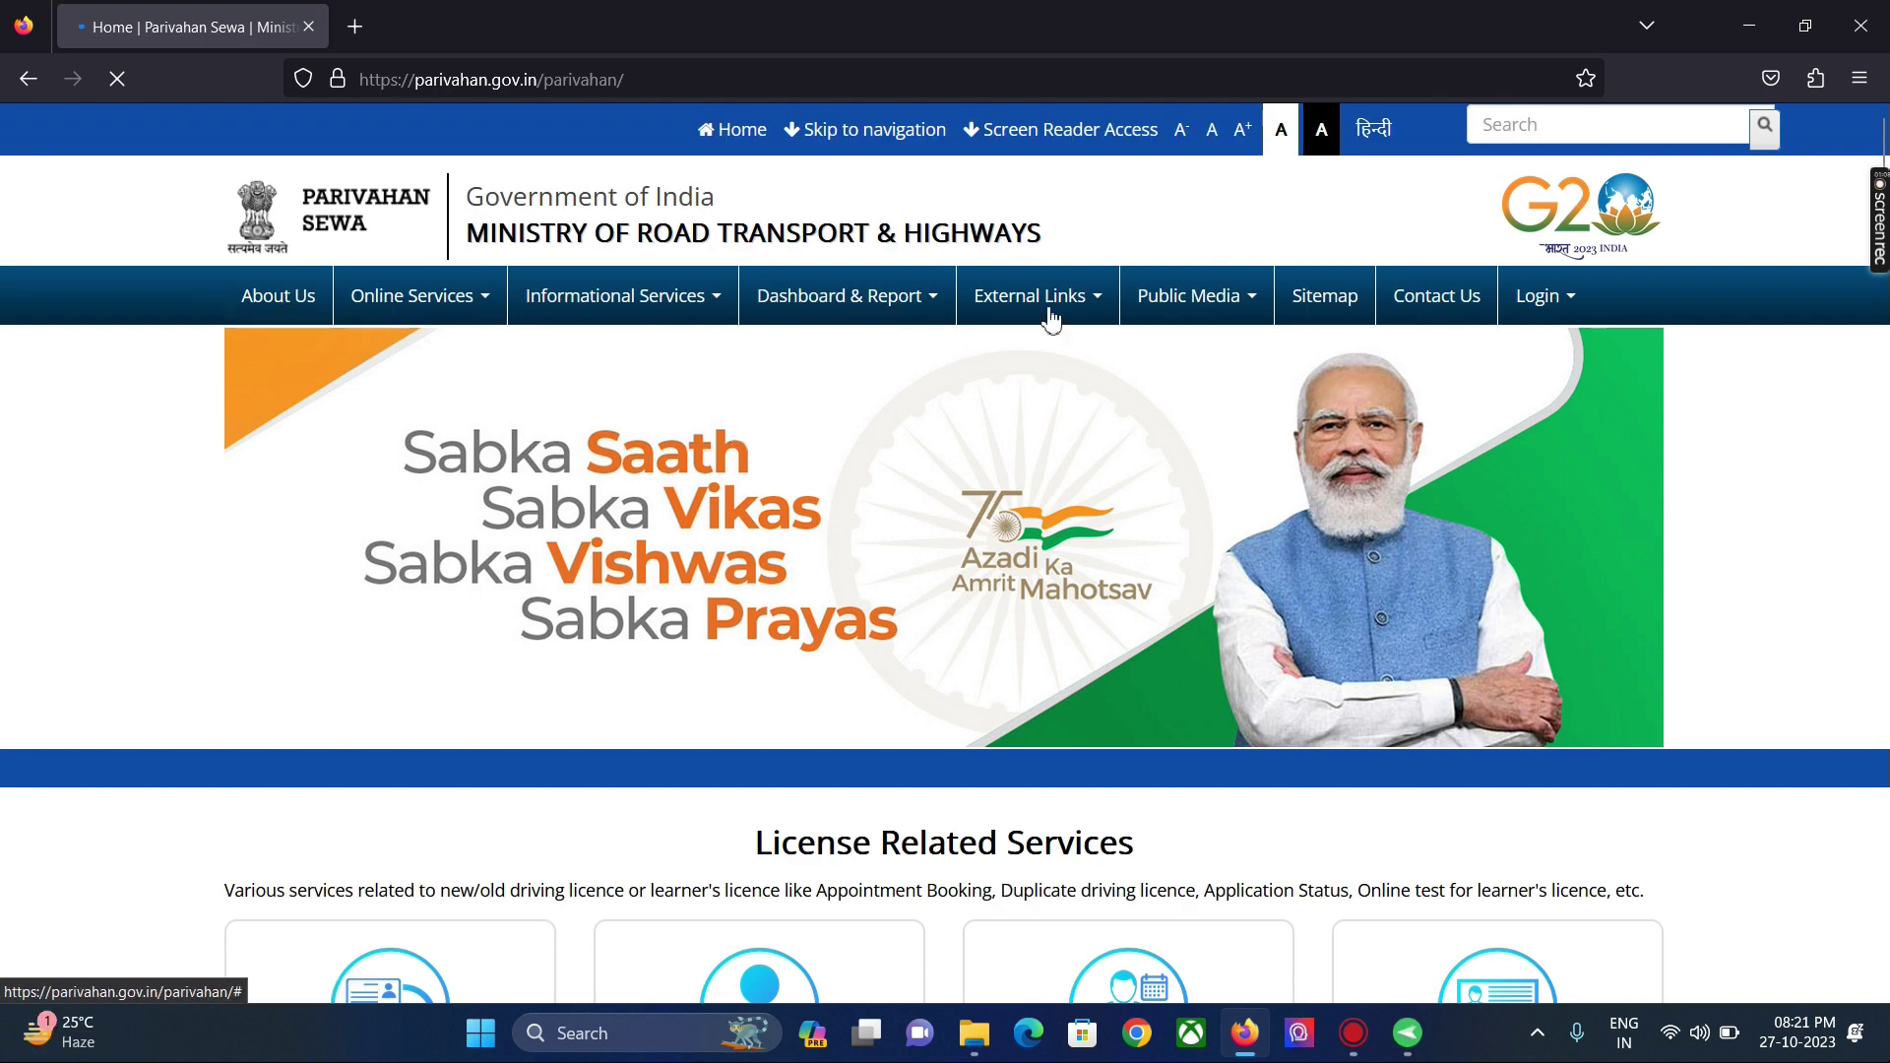
left_click(477, 300)
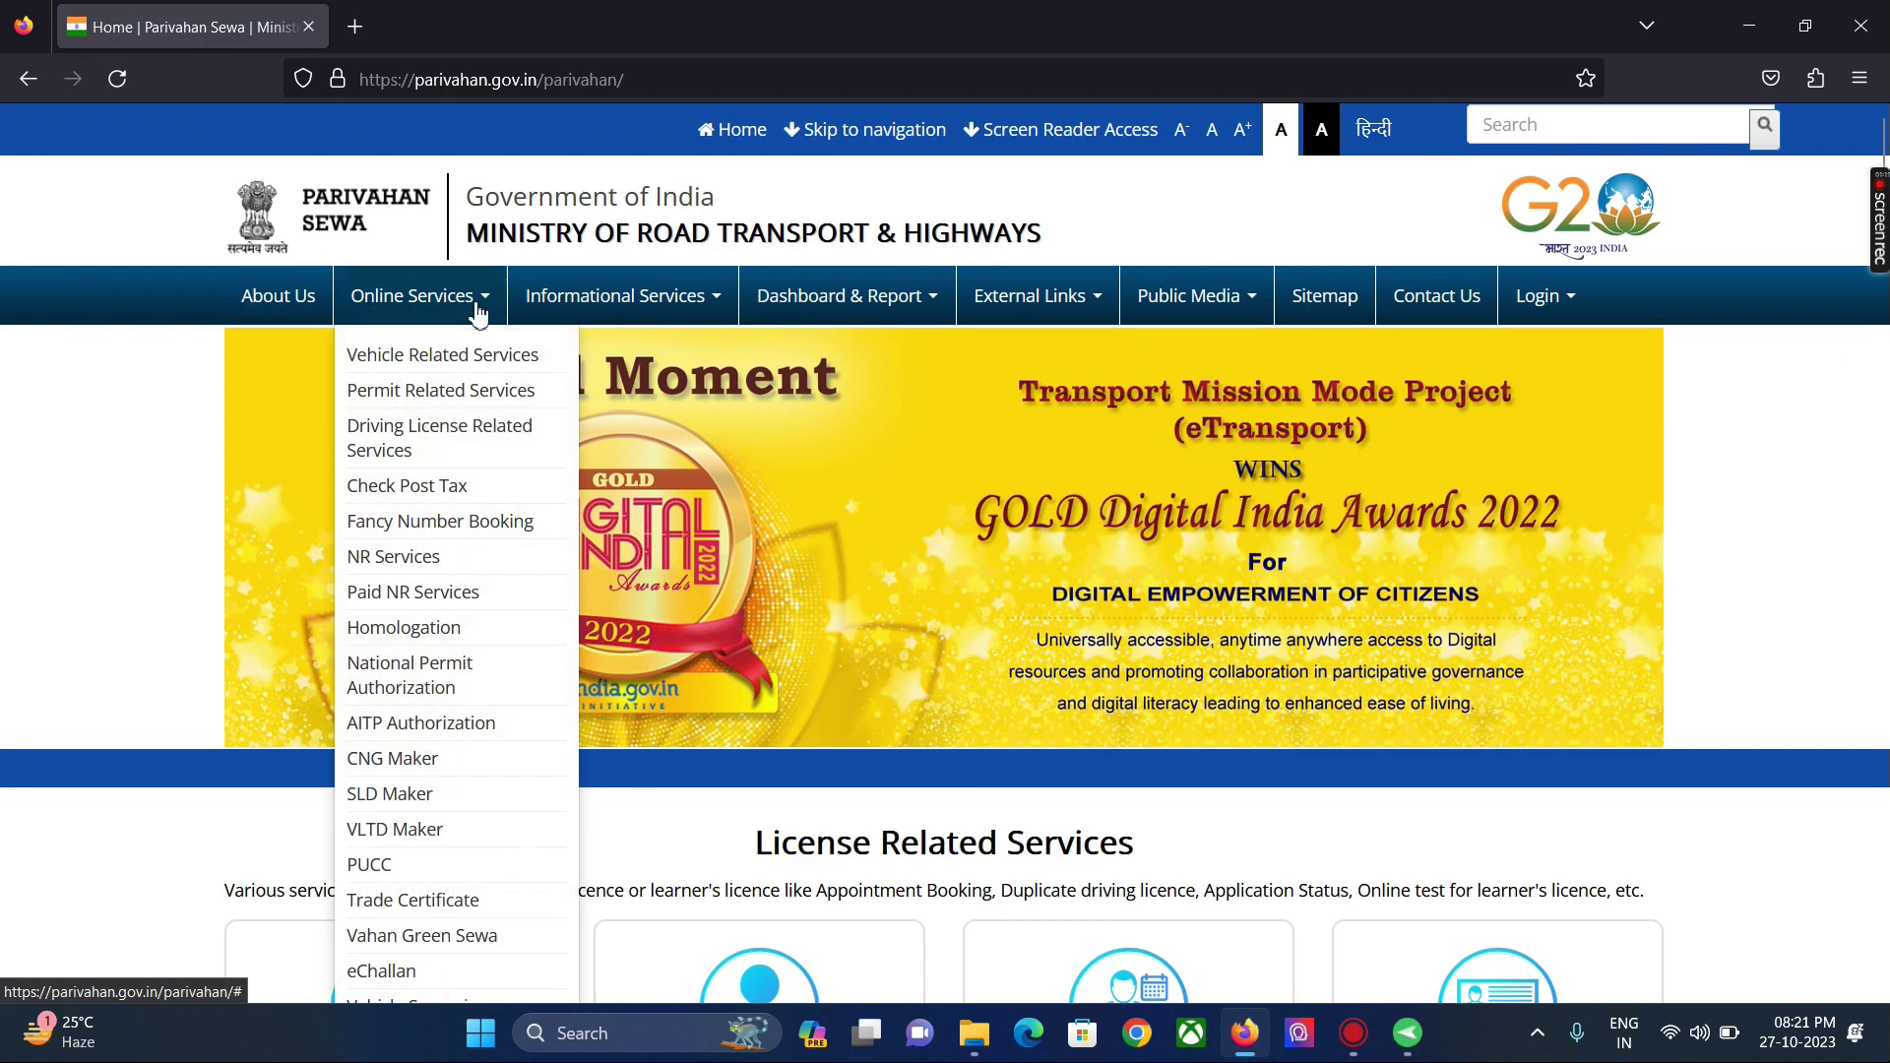
left_click(460, 450)
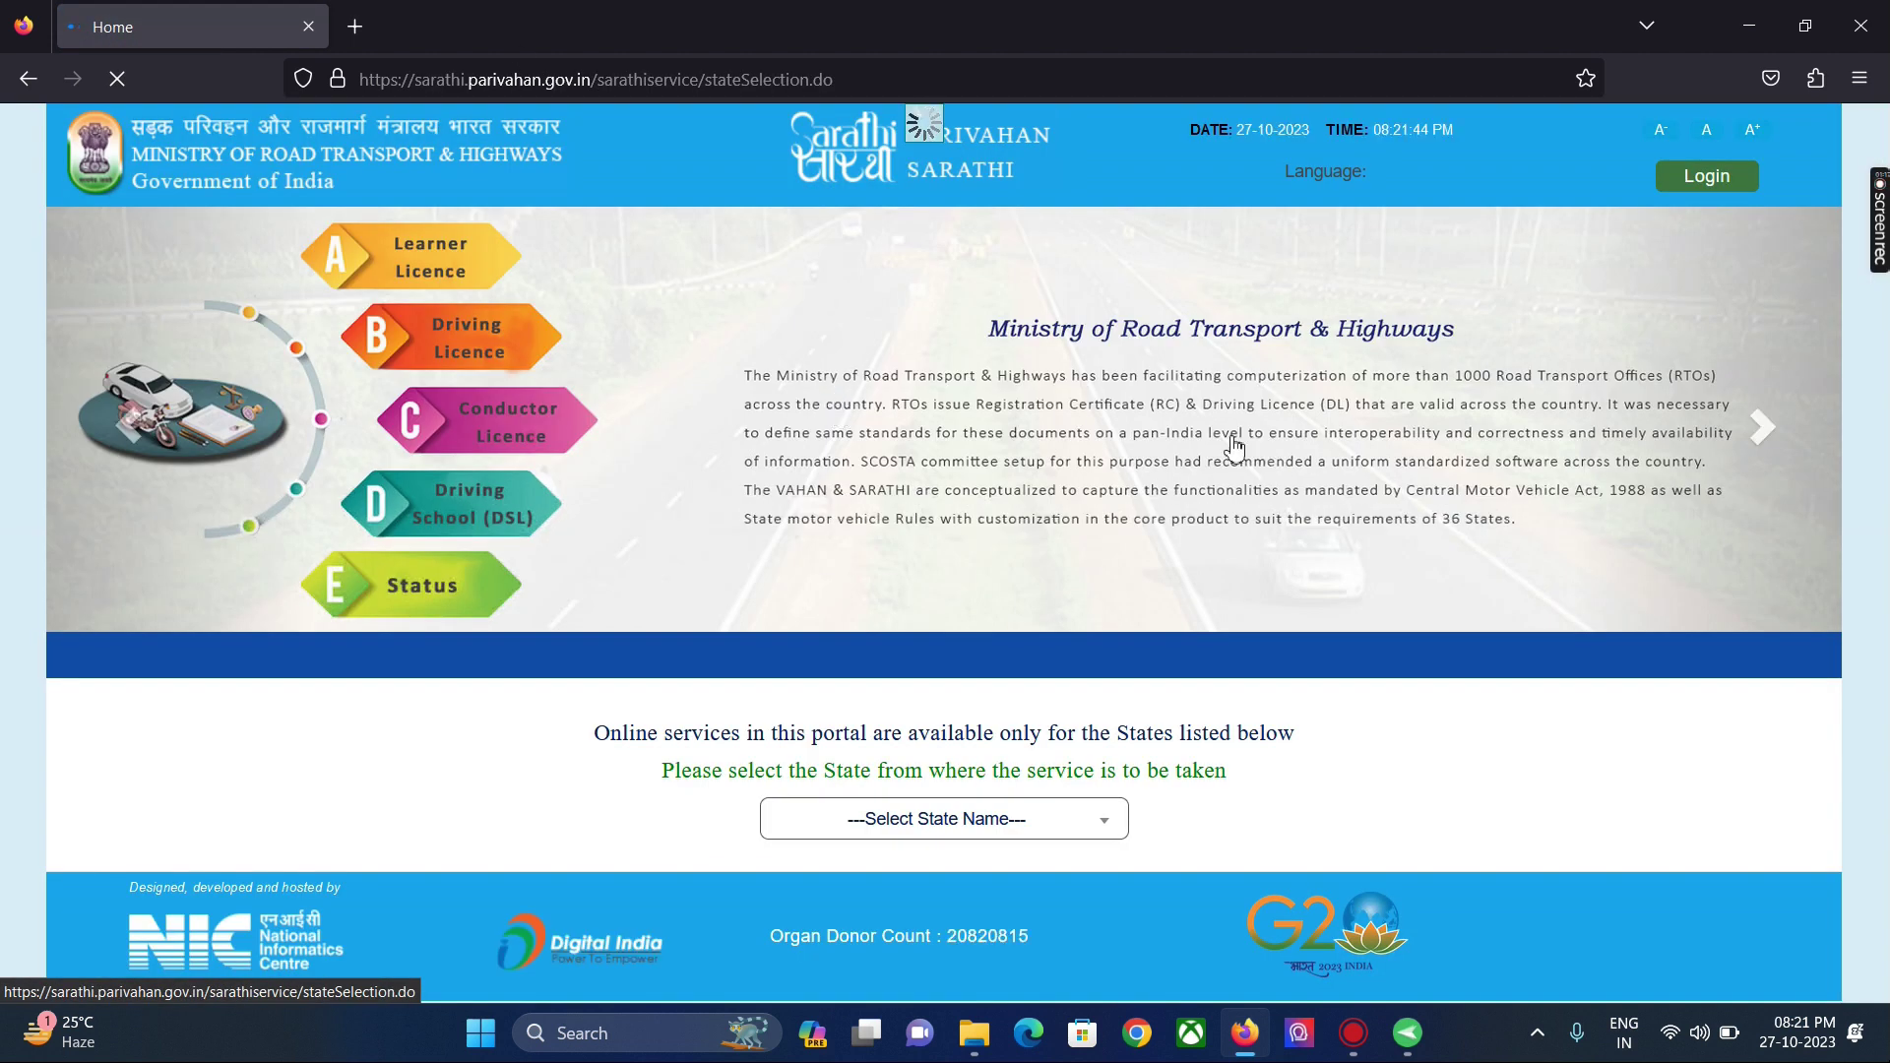
Step: Choose Delhi as the state for the service and dismiss the Contactless Licence Services notice
left_click(1089, 818)
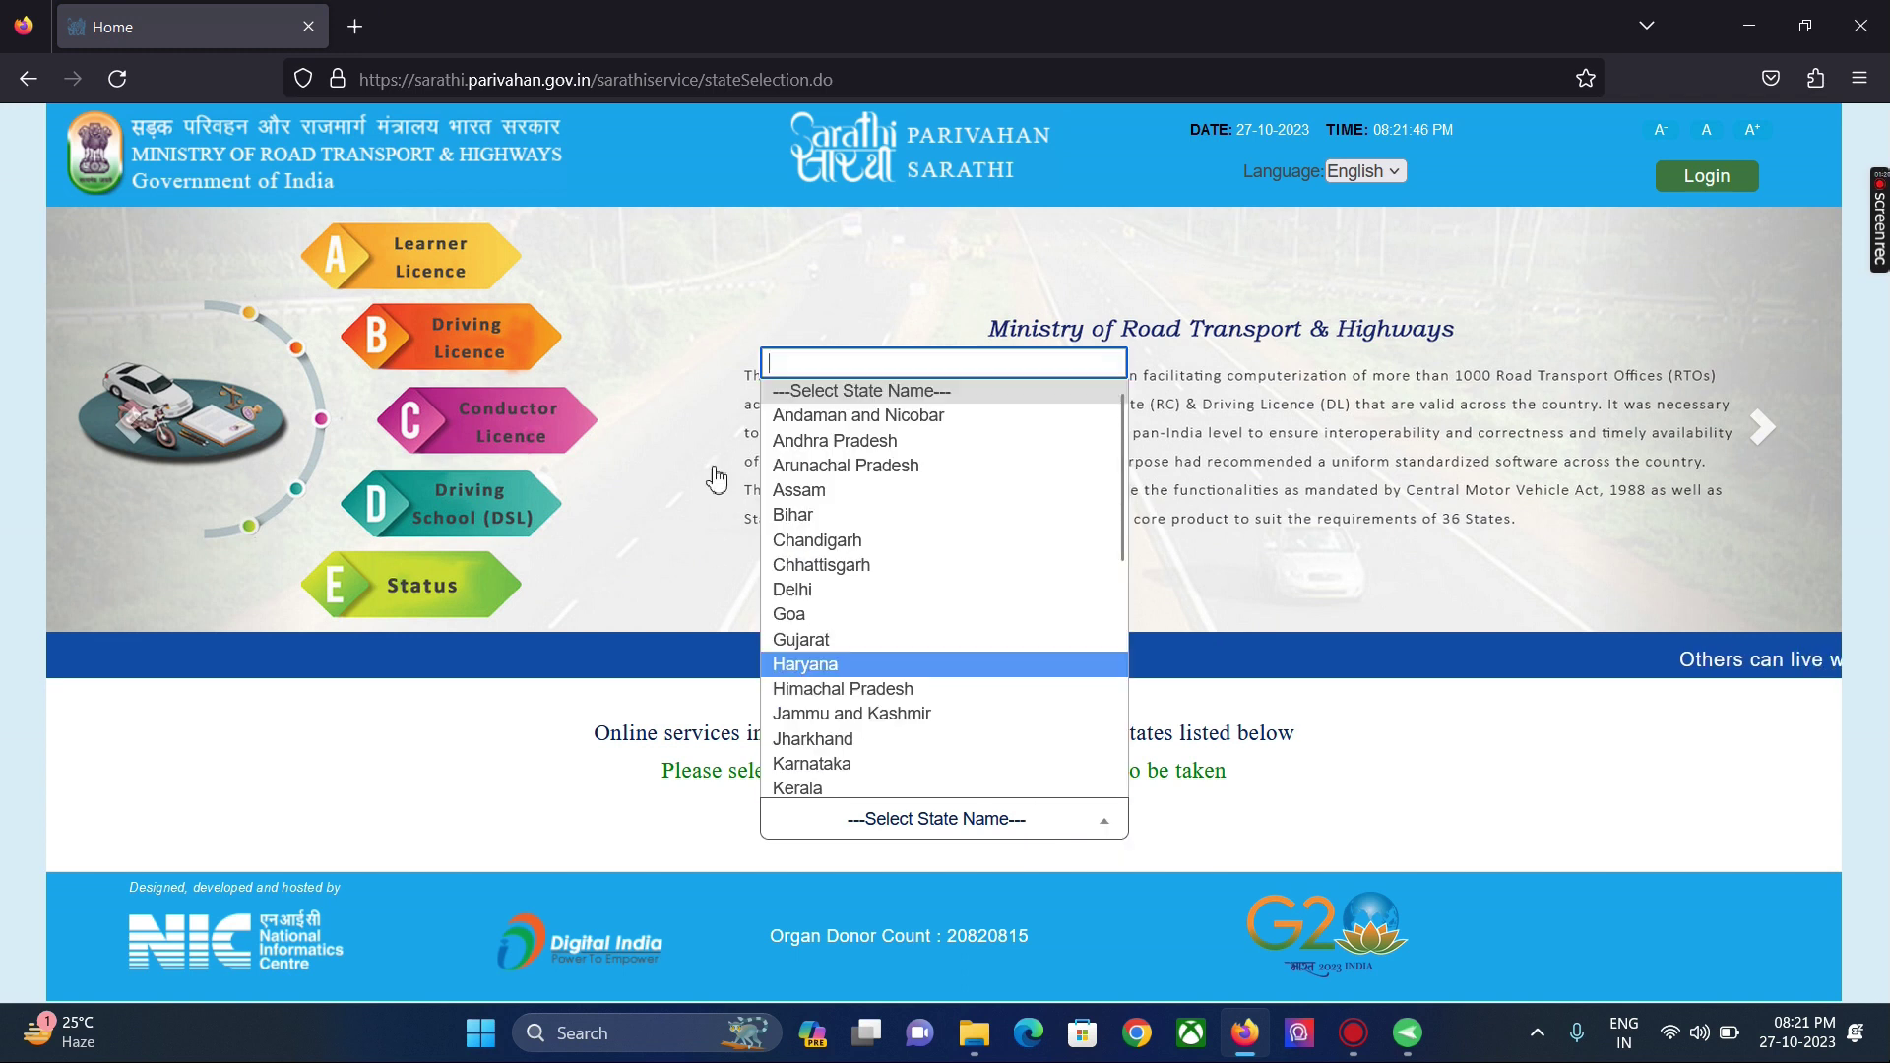
left_click(800, 591)
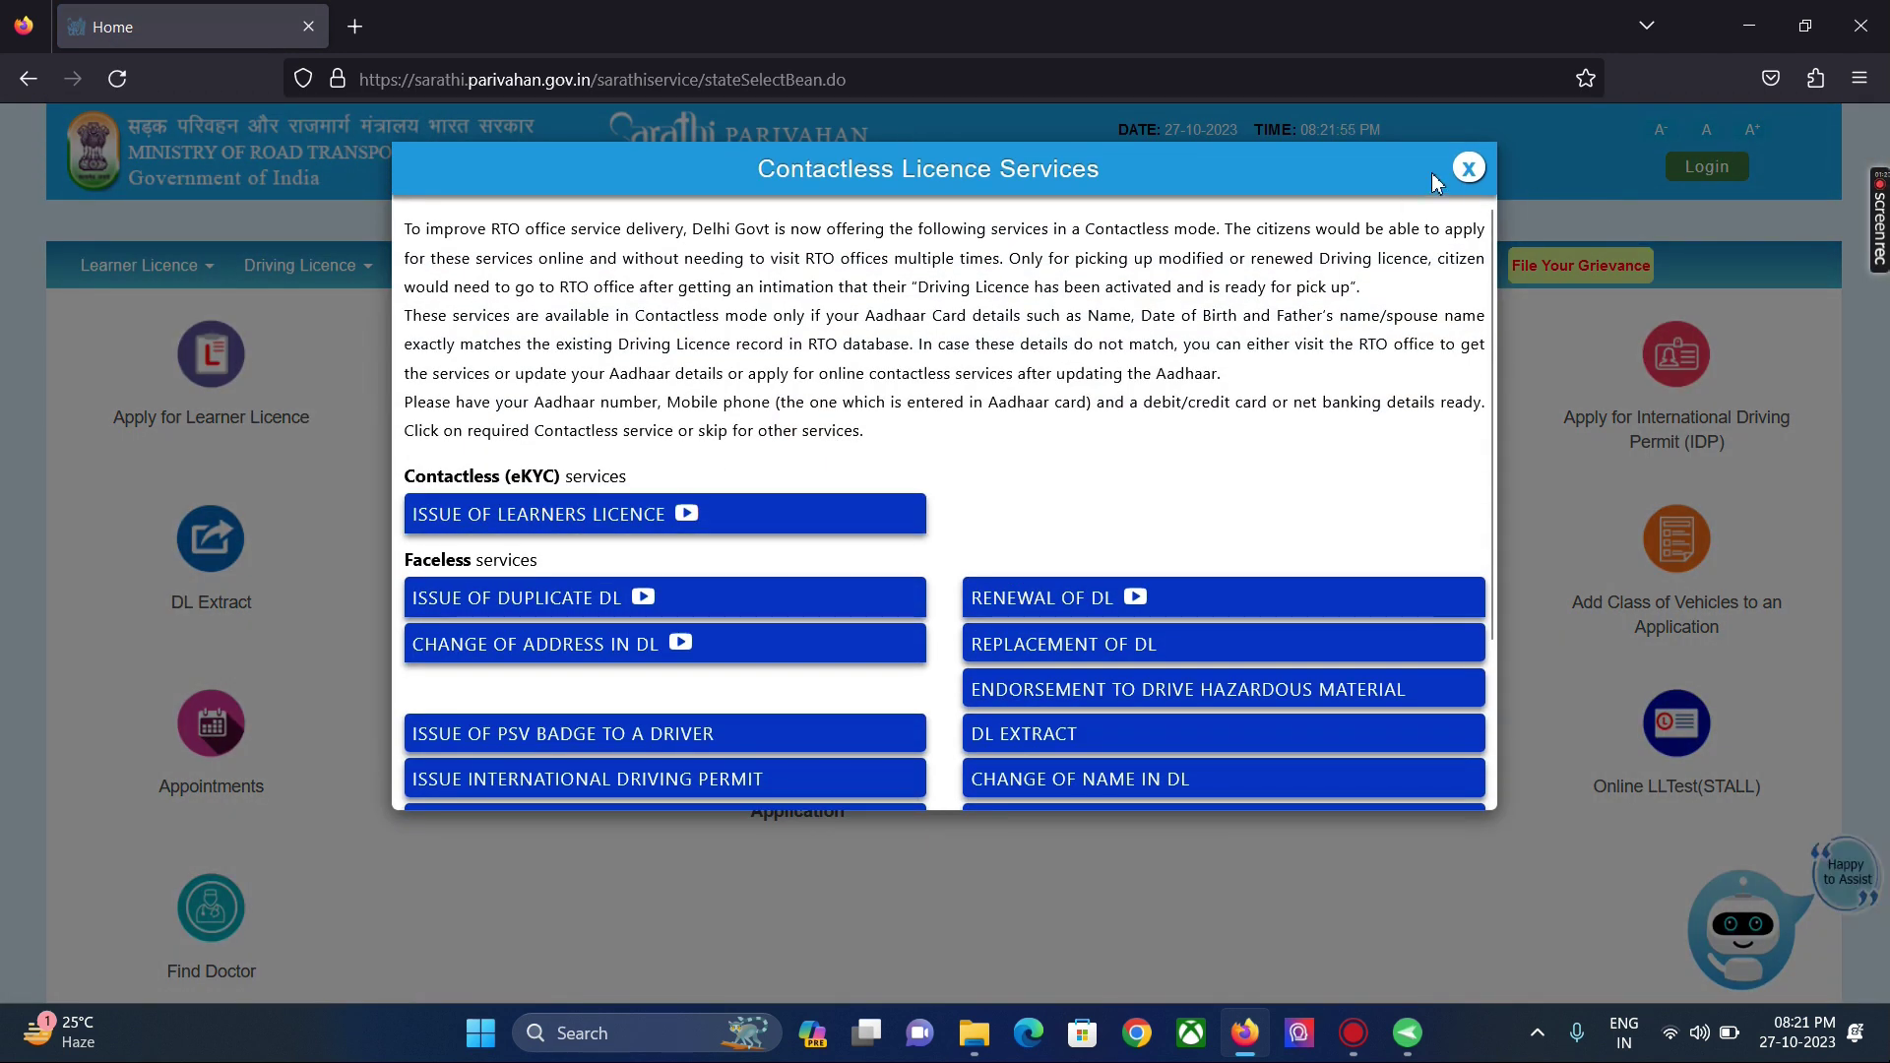
left_click(1468, 168)
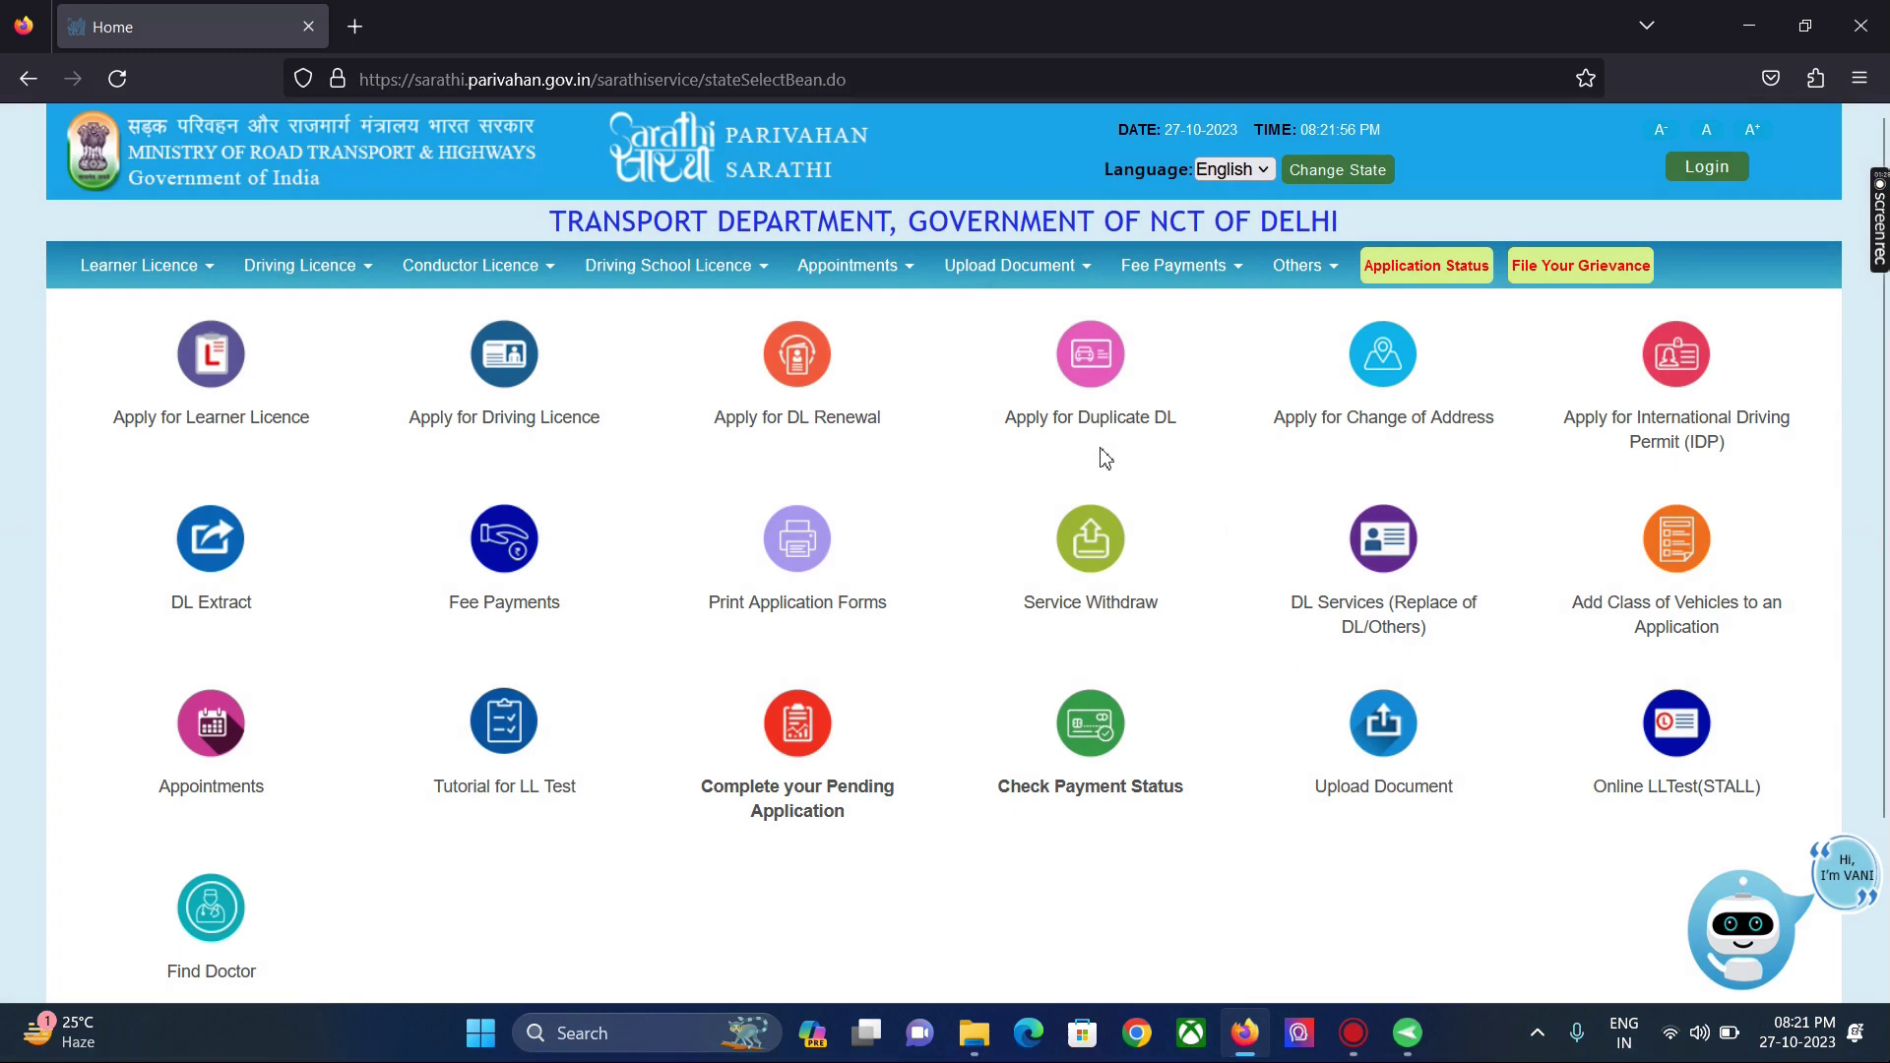
Step: Start an Apply for Duplicate DL request and continue past the application submission instructions
left_click(1091, 389)
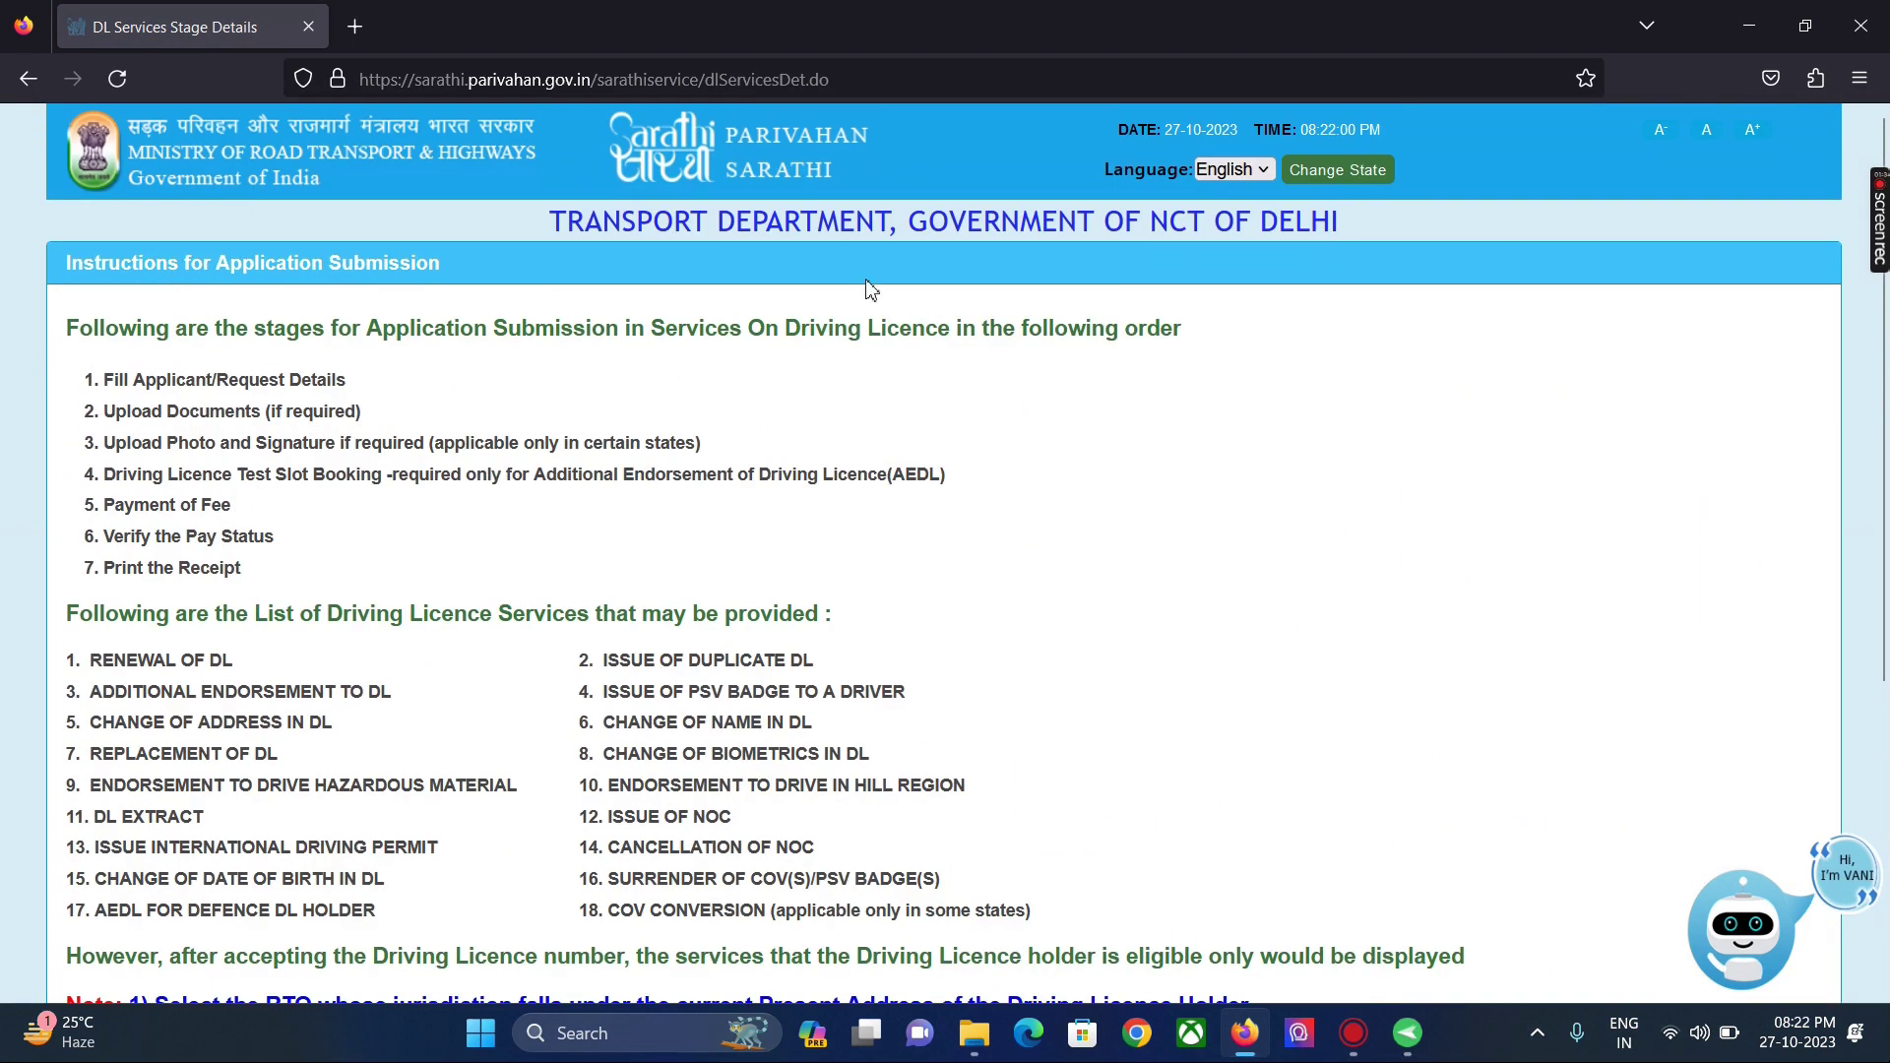
scroll(949, 362, "down", 5)
left_click(167, 714)
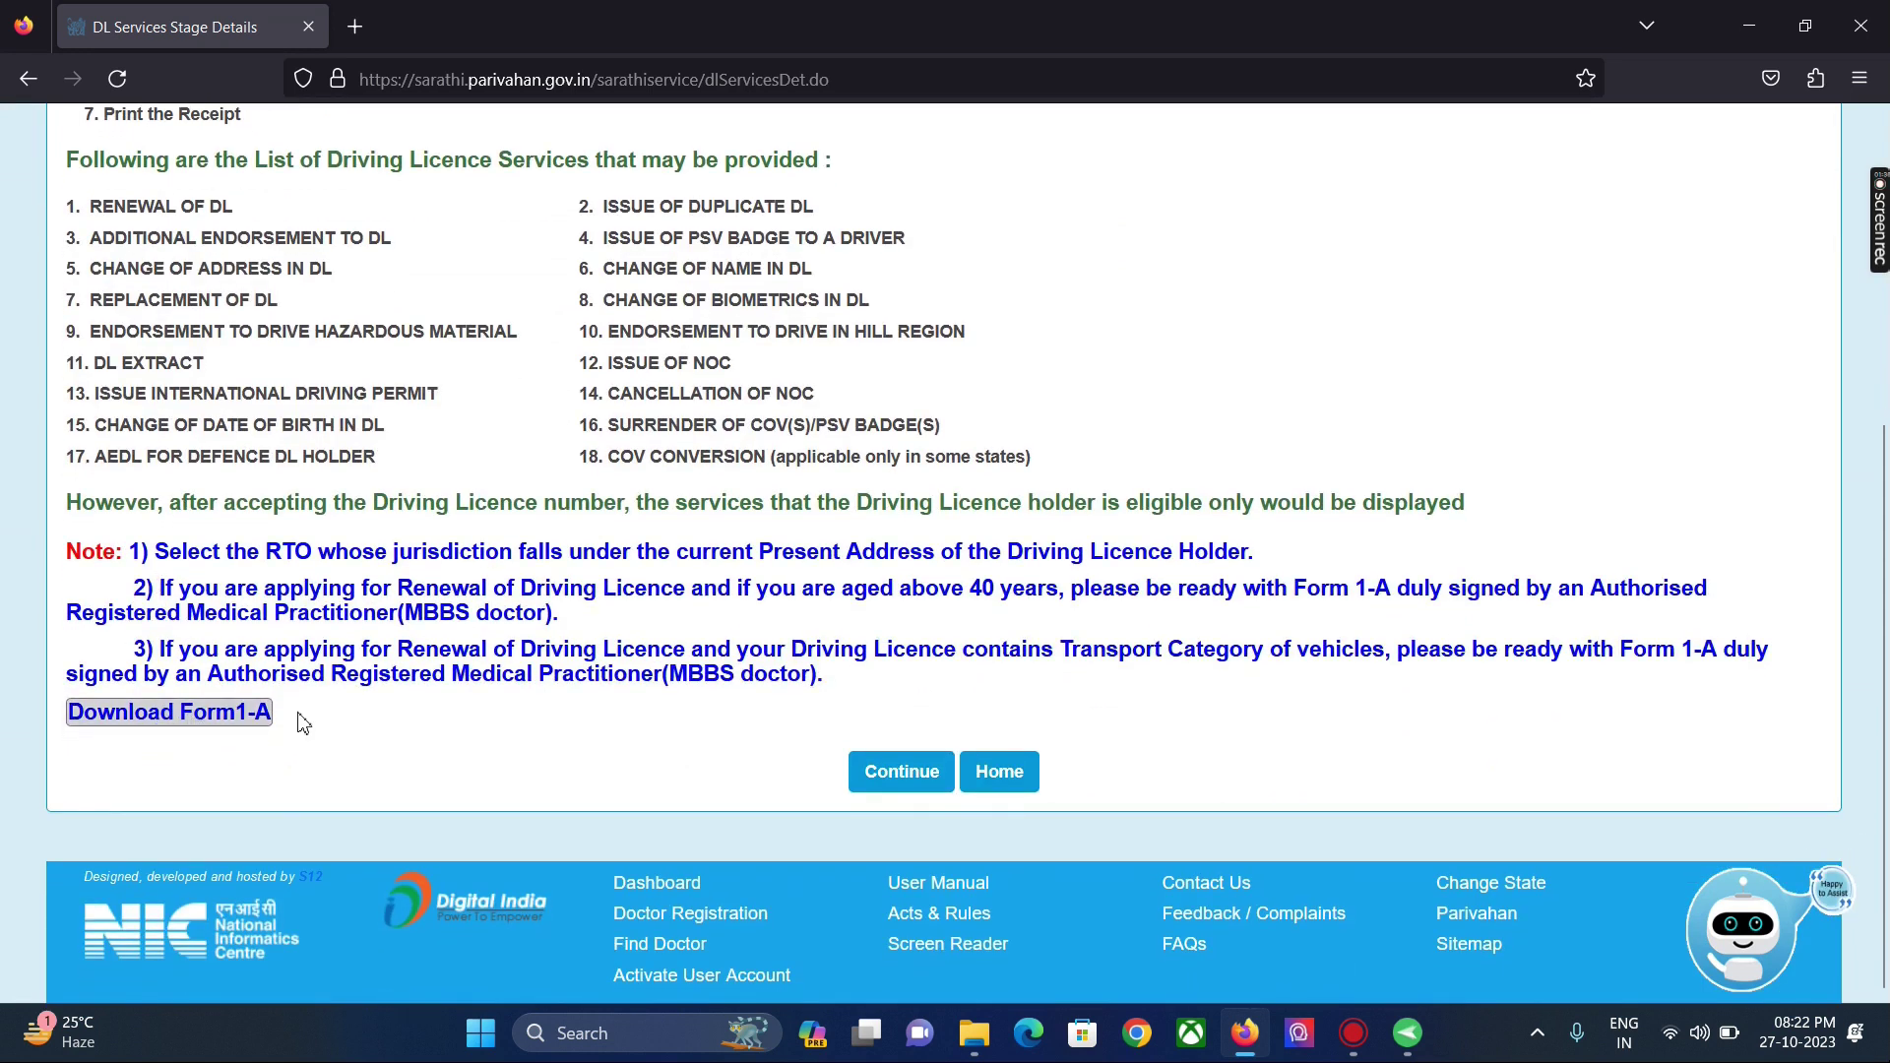
left_click(907, 782)
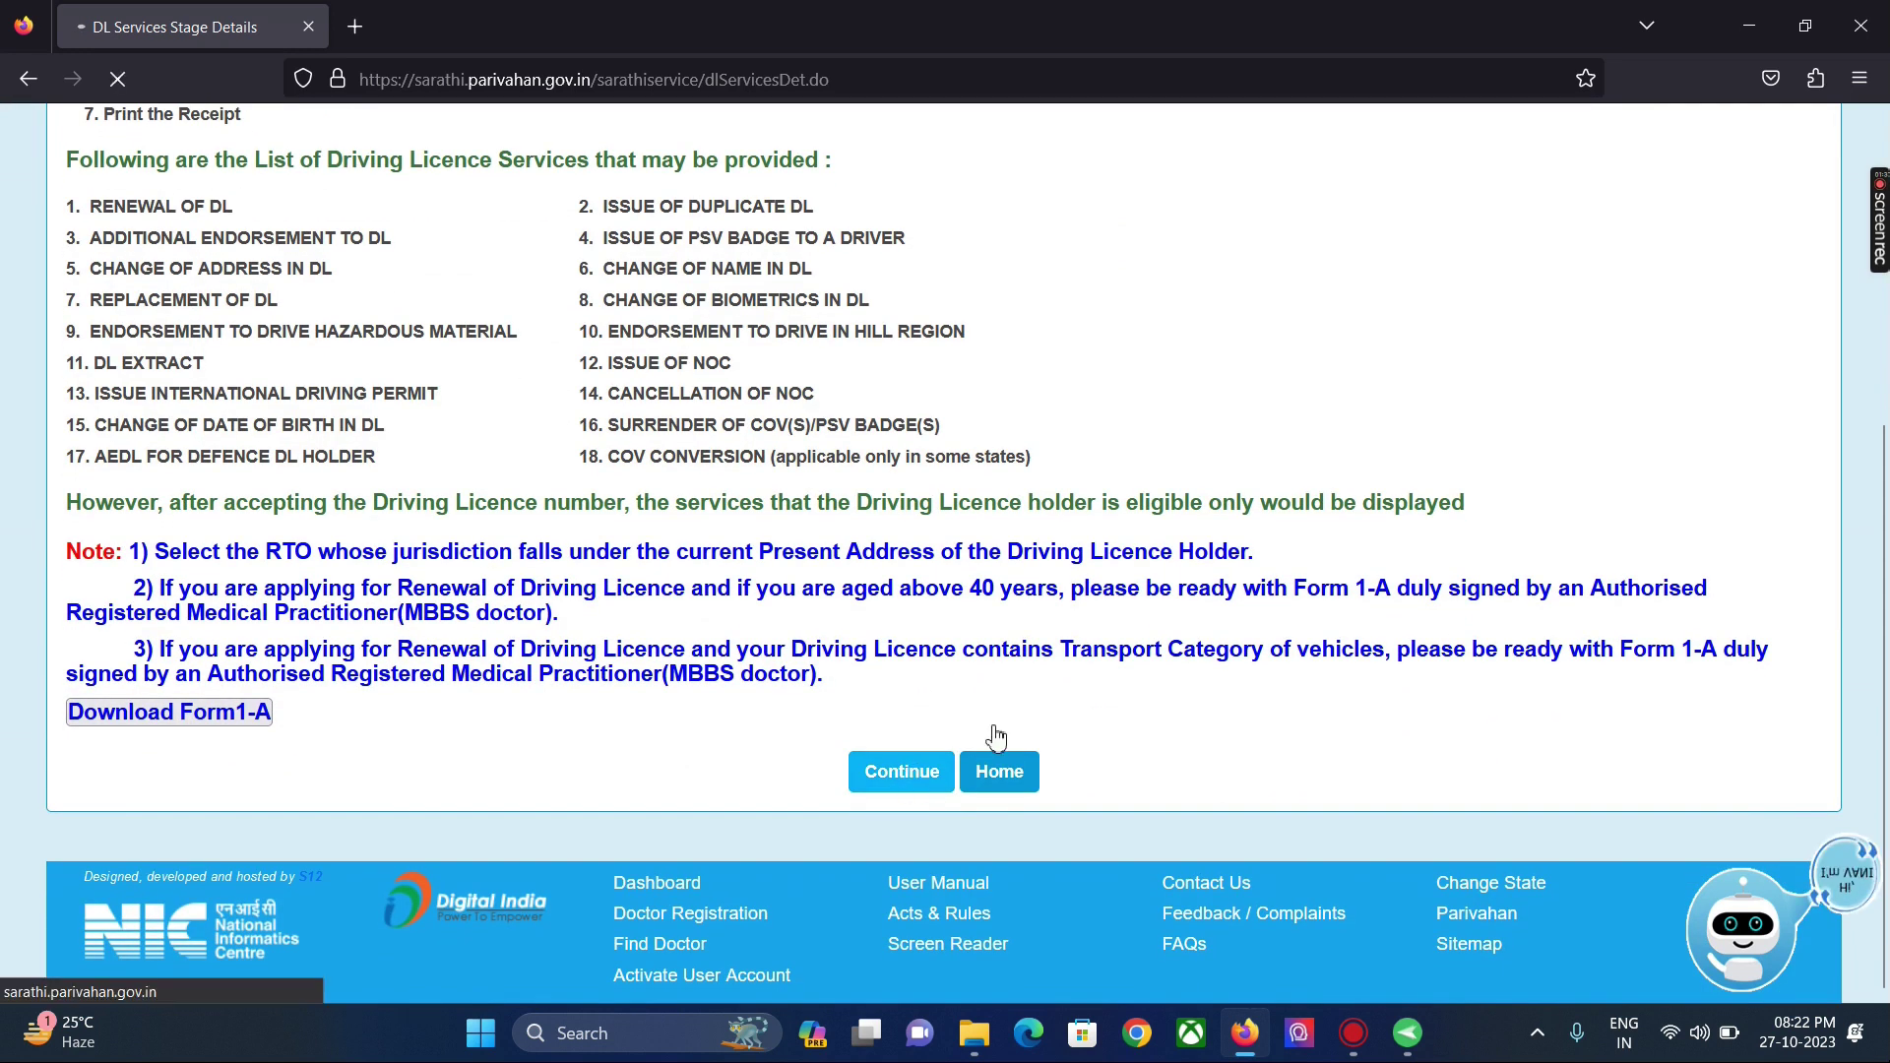
Step: Enter the driving licence number and choose the holder's date of birth in the calendar
left_click(527, 355)
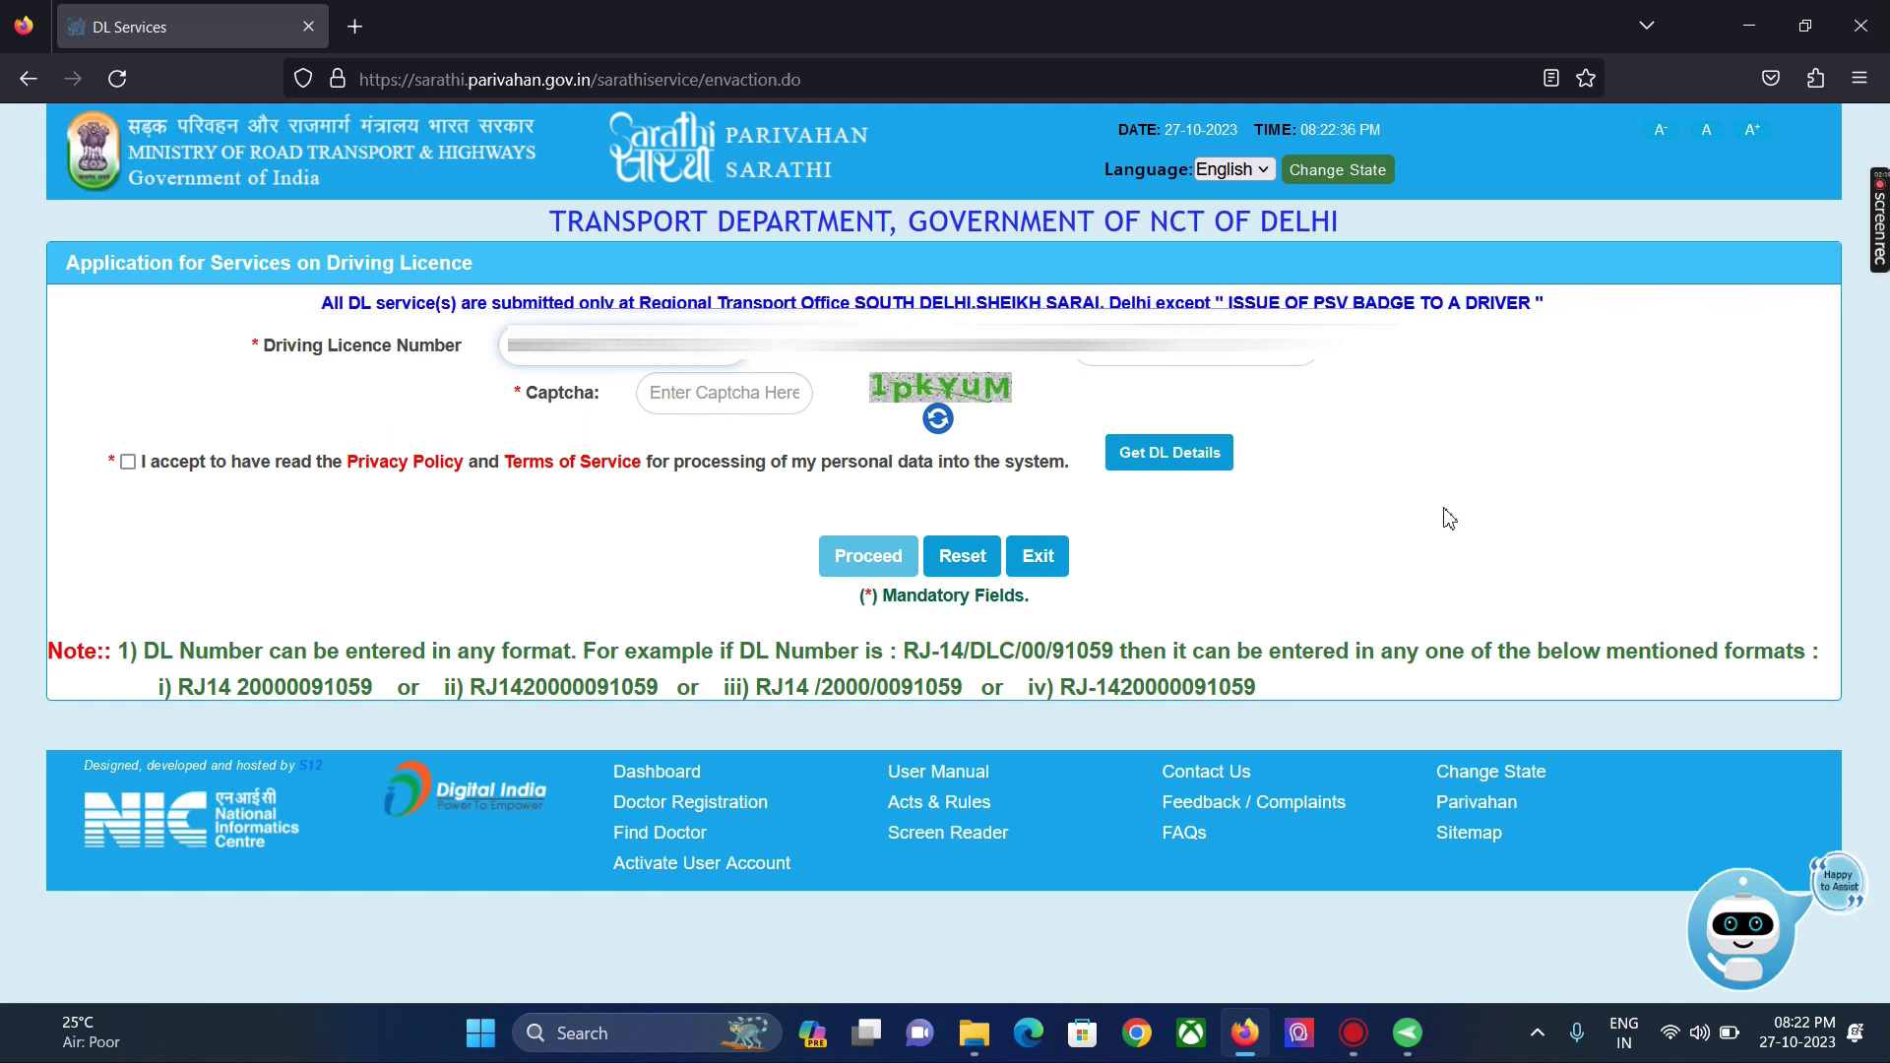
left_click(1196, 347)
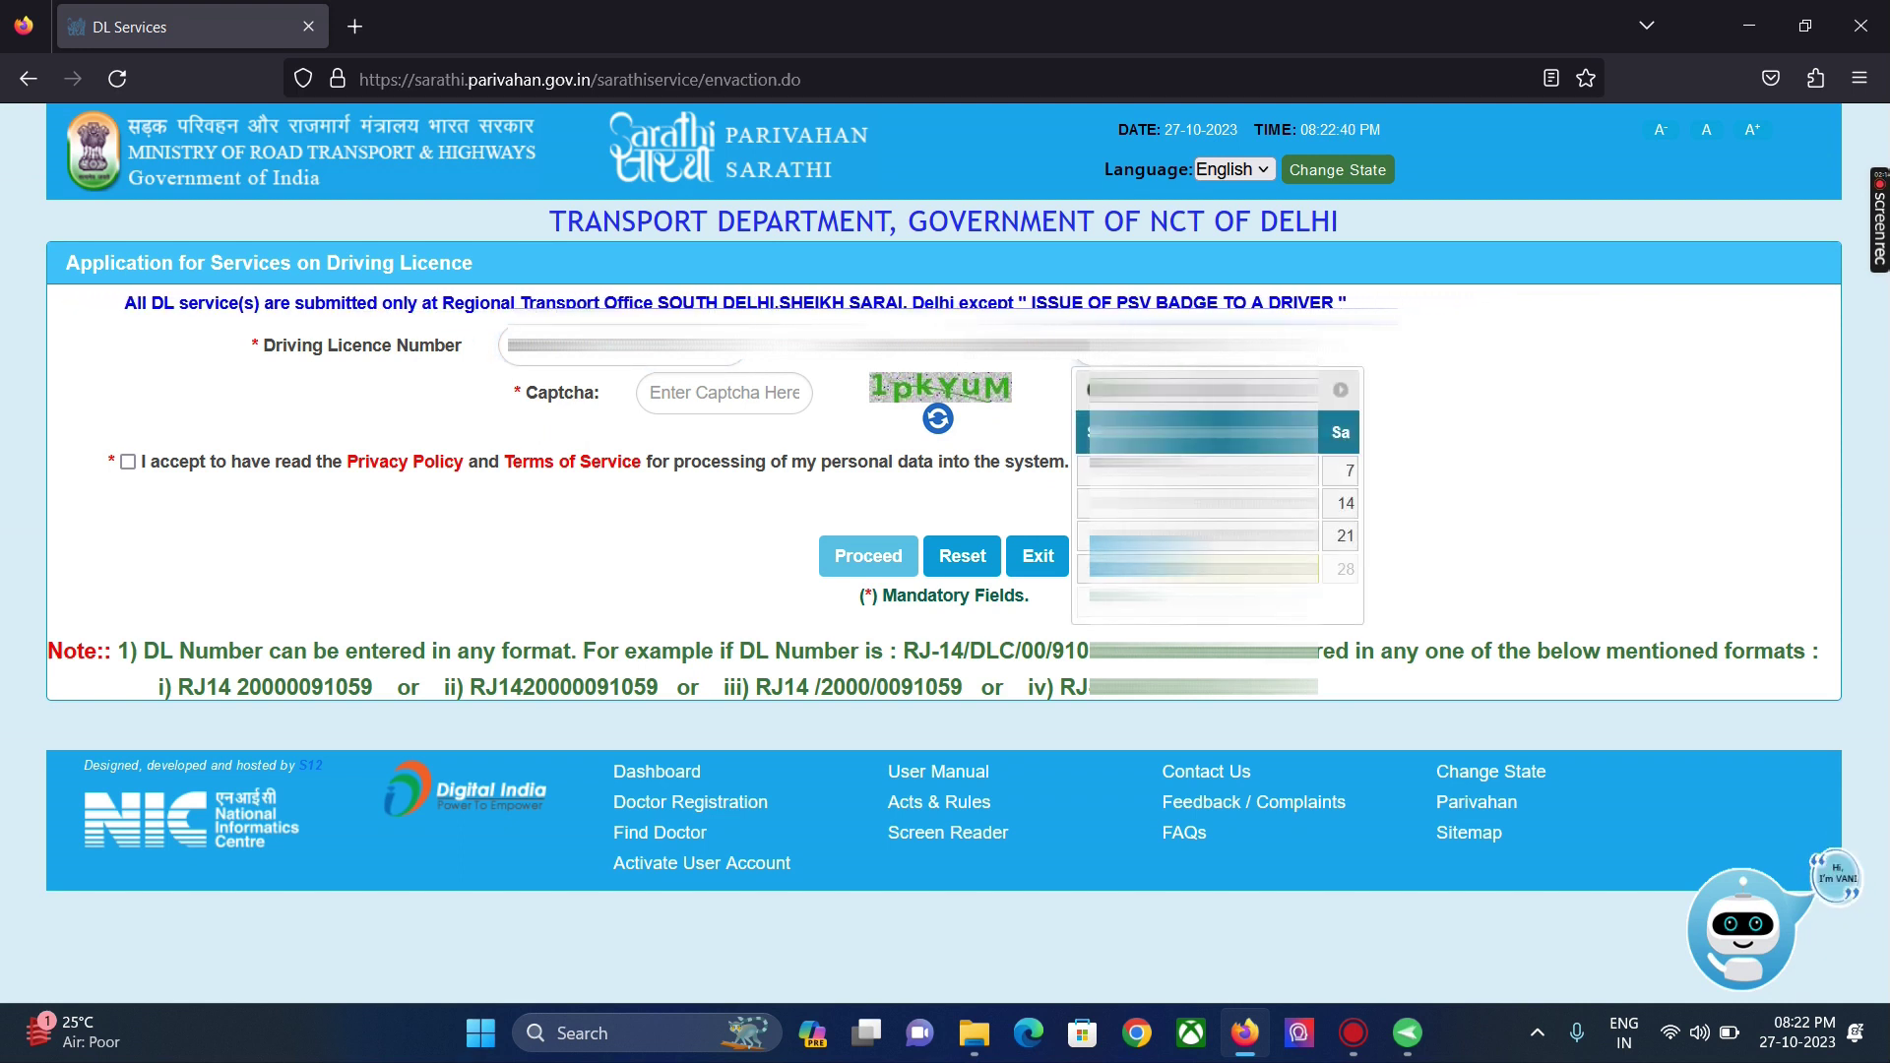
left_click(1263, 389)
scroll(1262, 852, "up", 4)
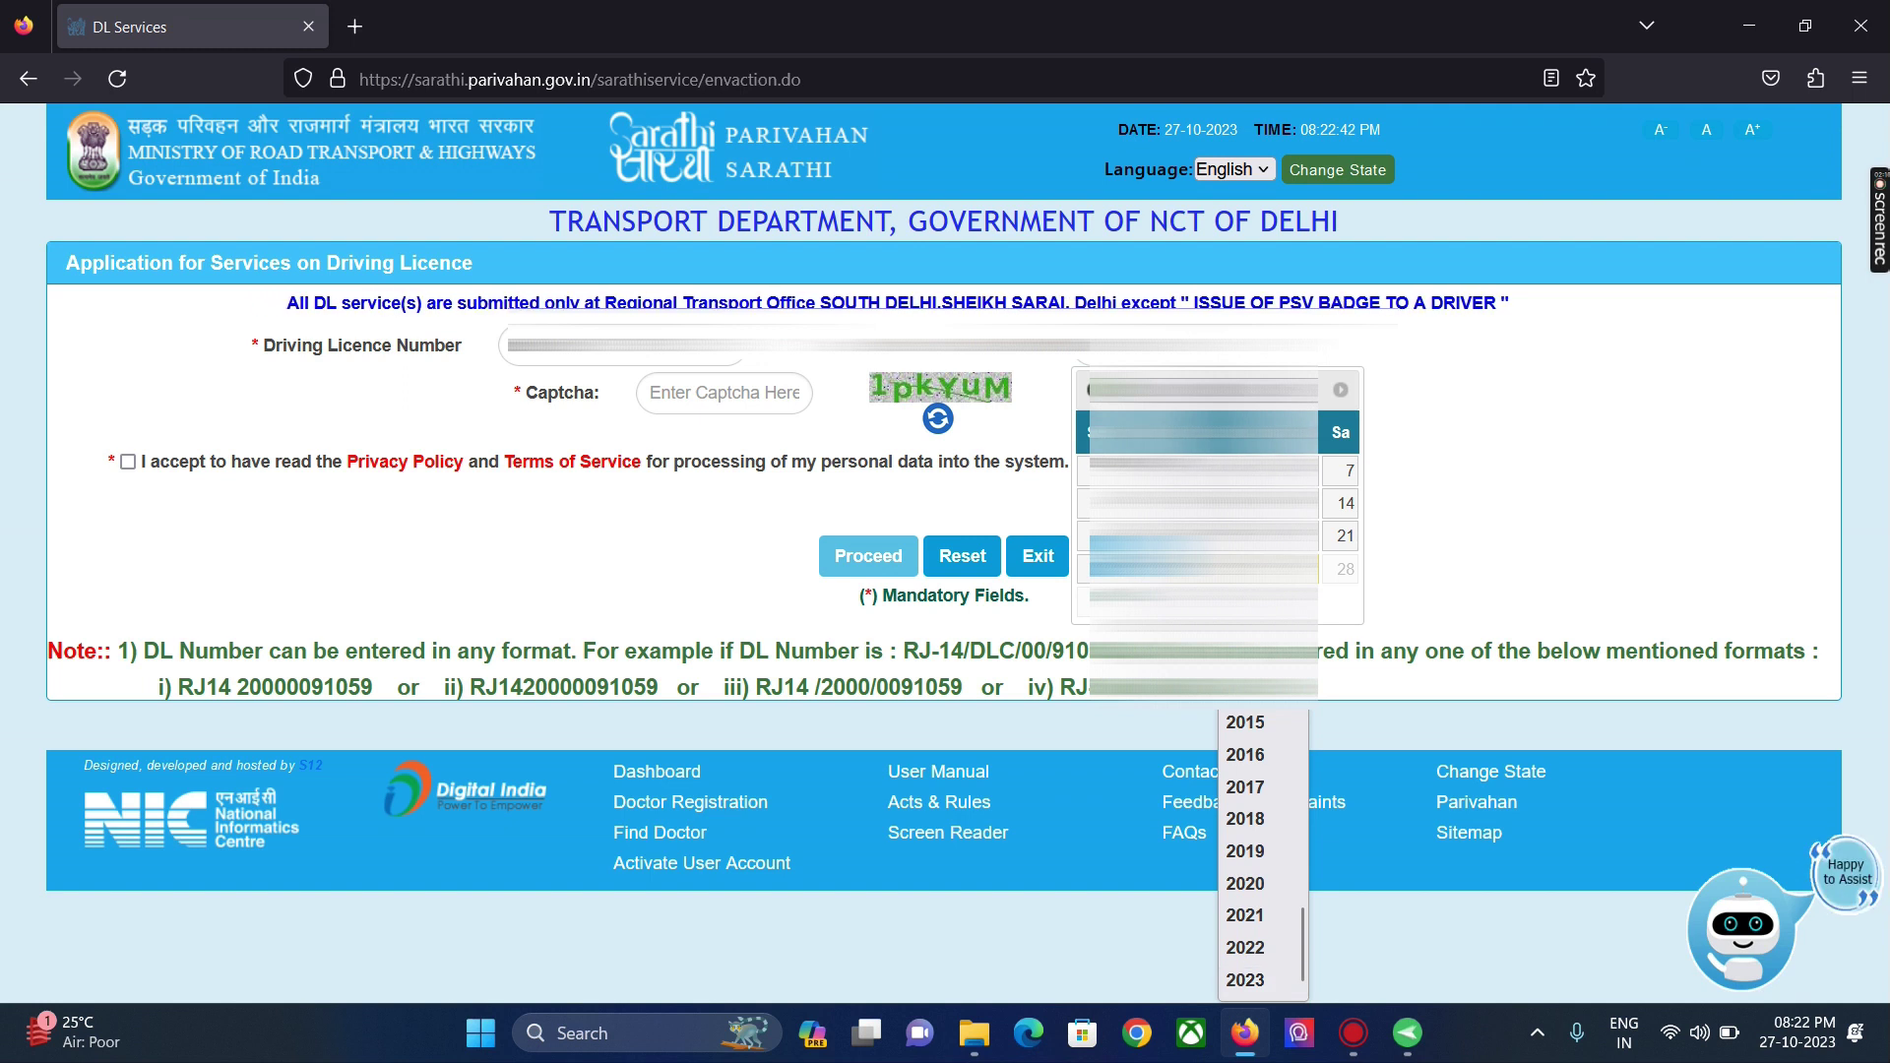
scroll(1262, 851, "up", 10)
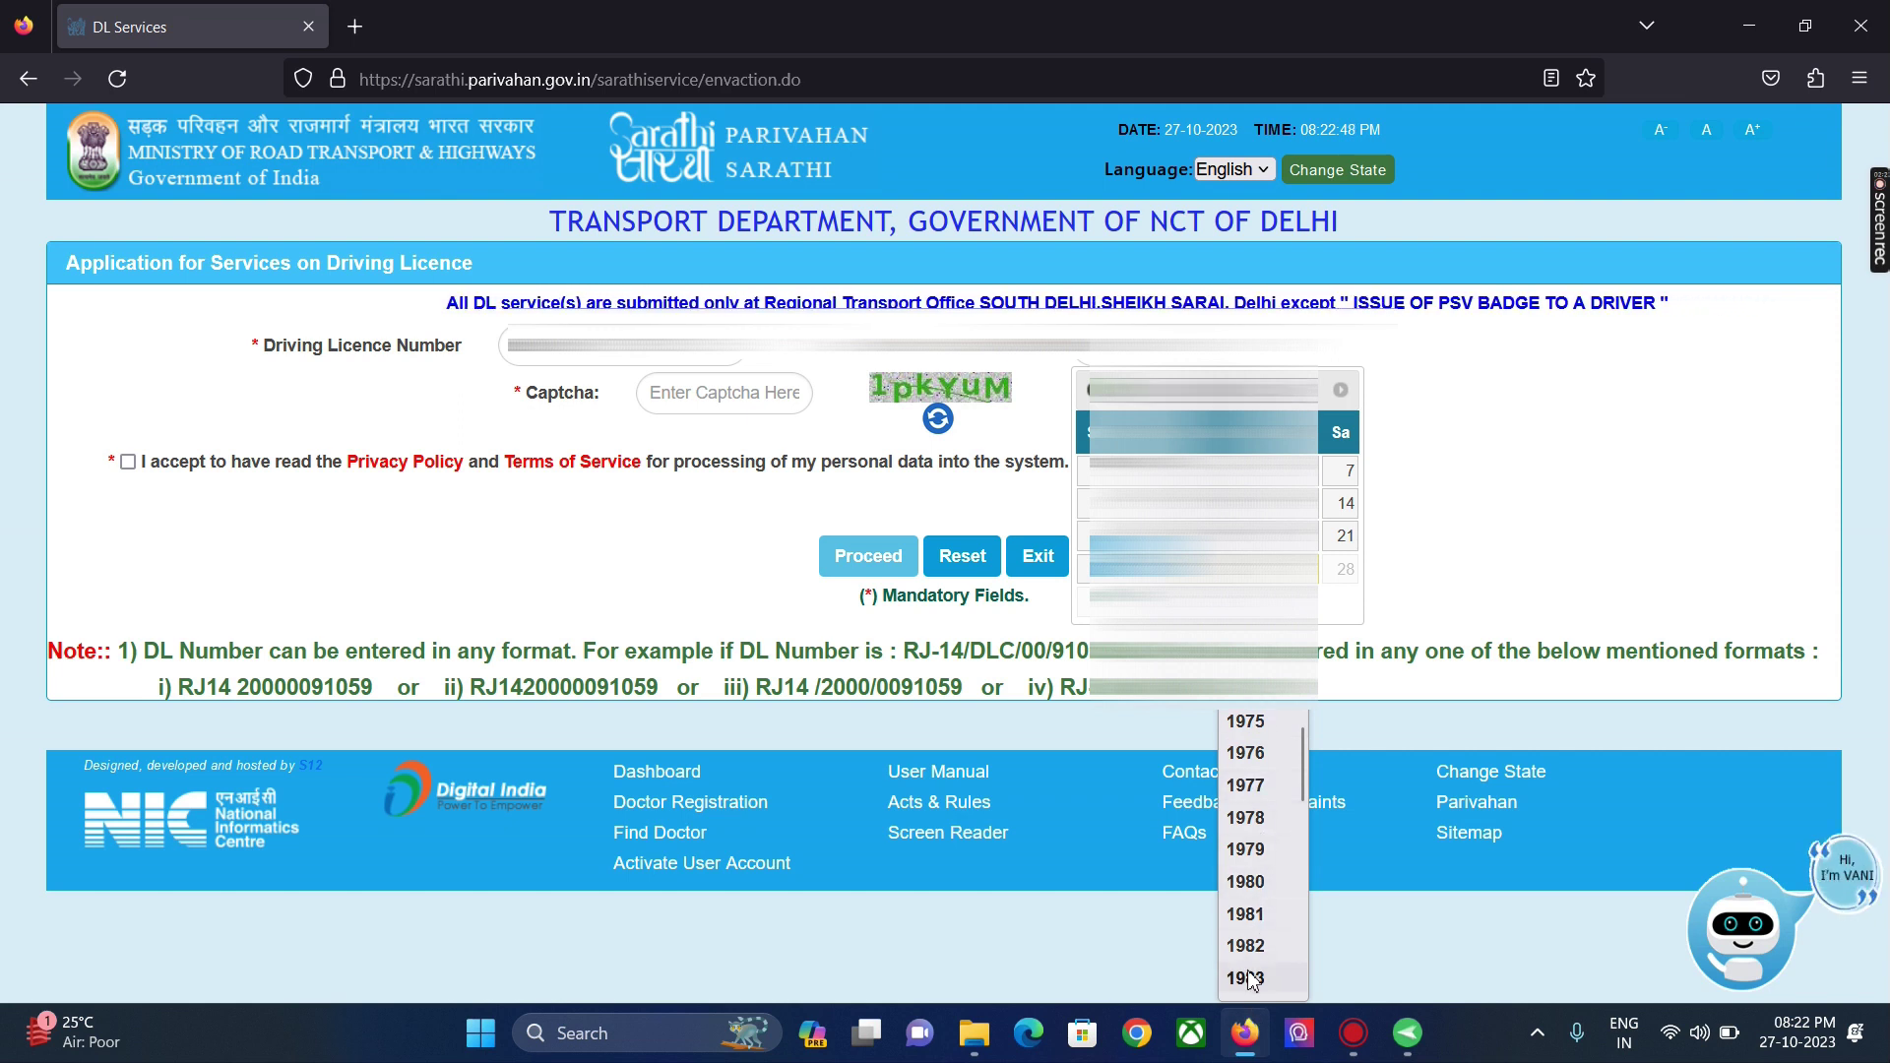
scroll(1249, 974, "down", 6)
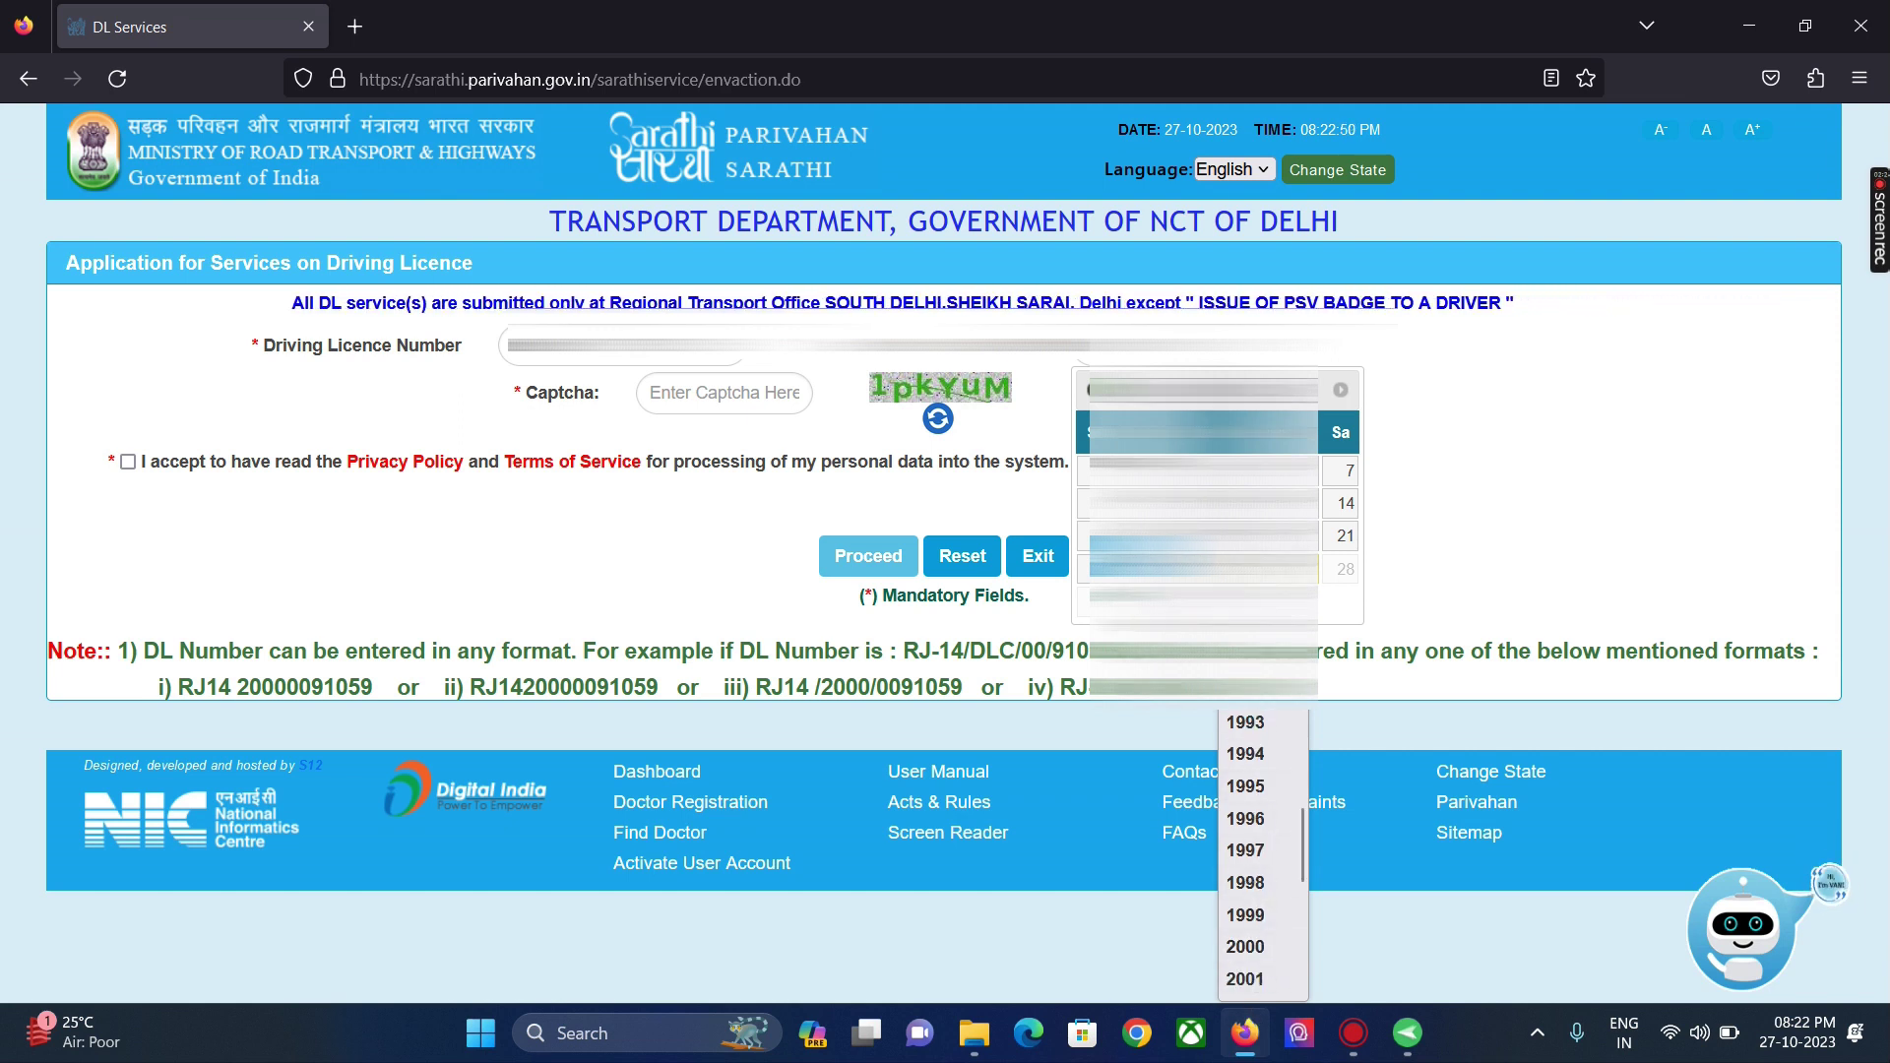
left_click(1245, 978)
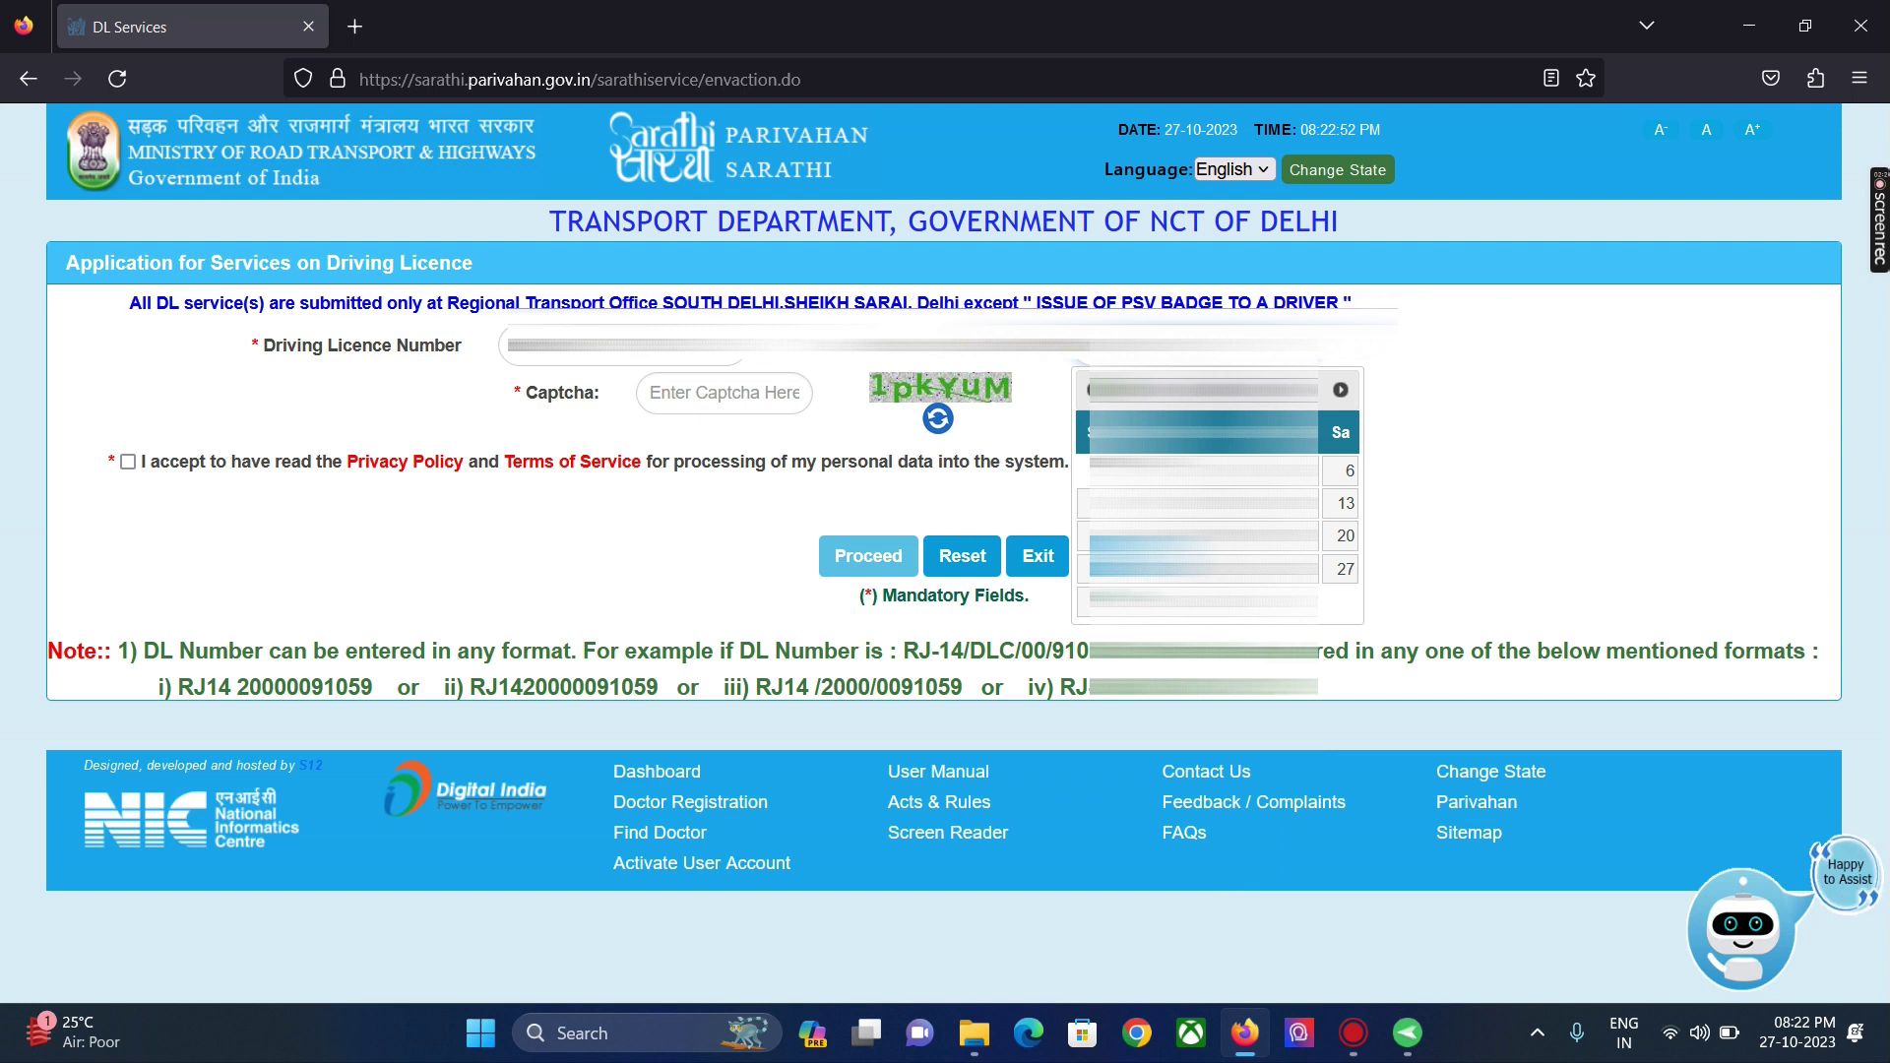
left_click(1142, 390)
left_click(1157, 758)
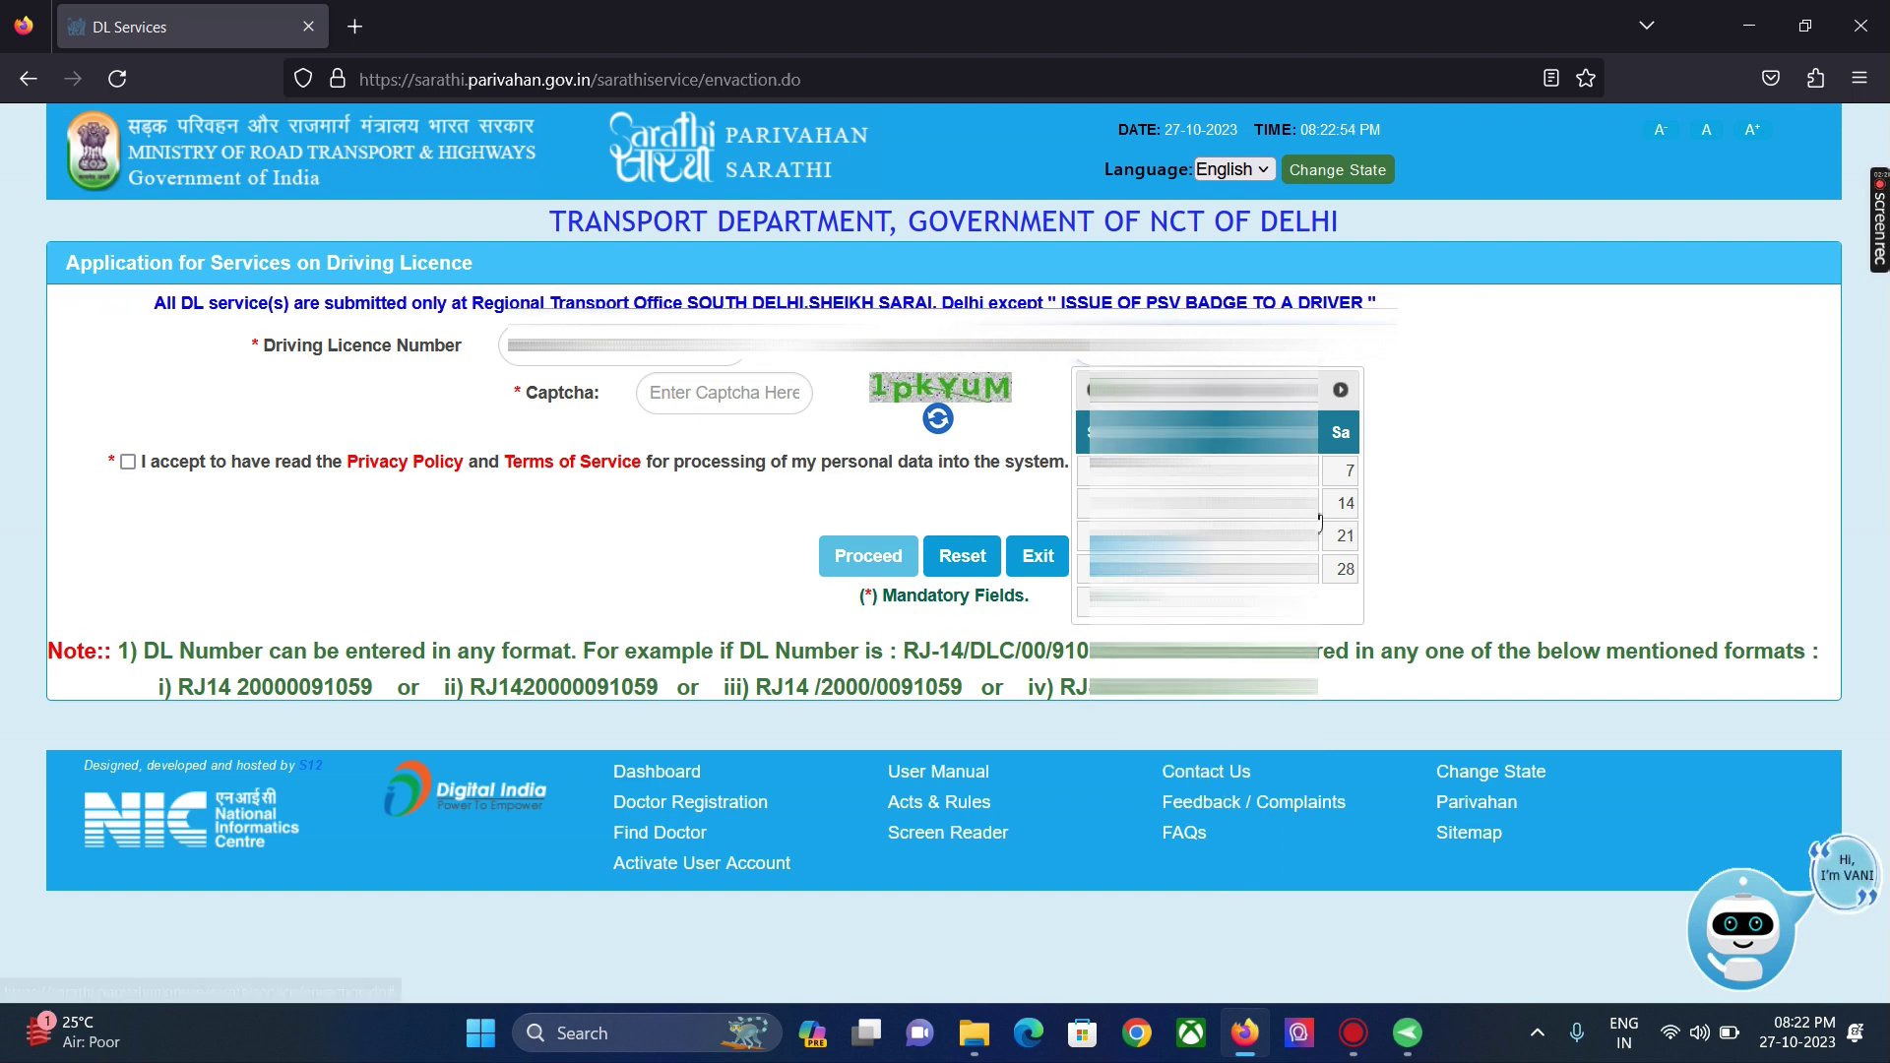
left_click(1201, 502)
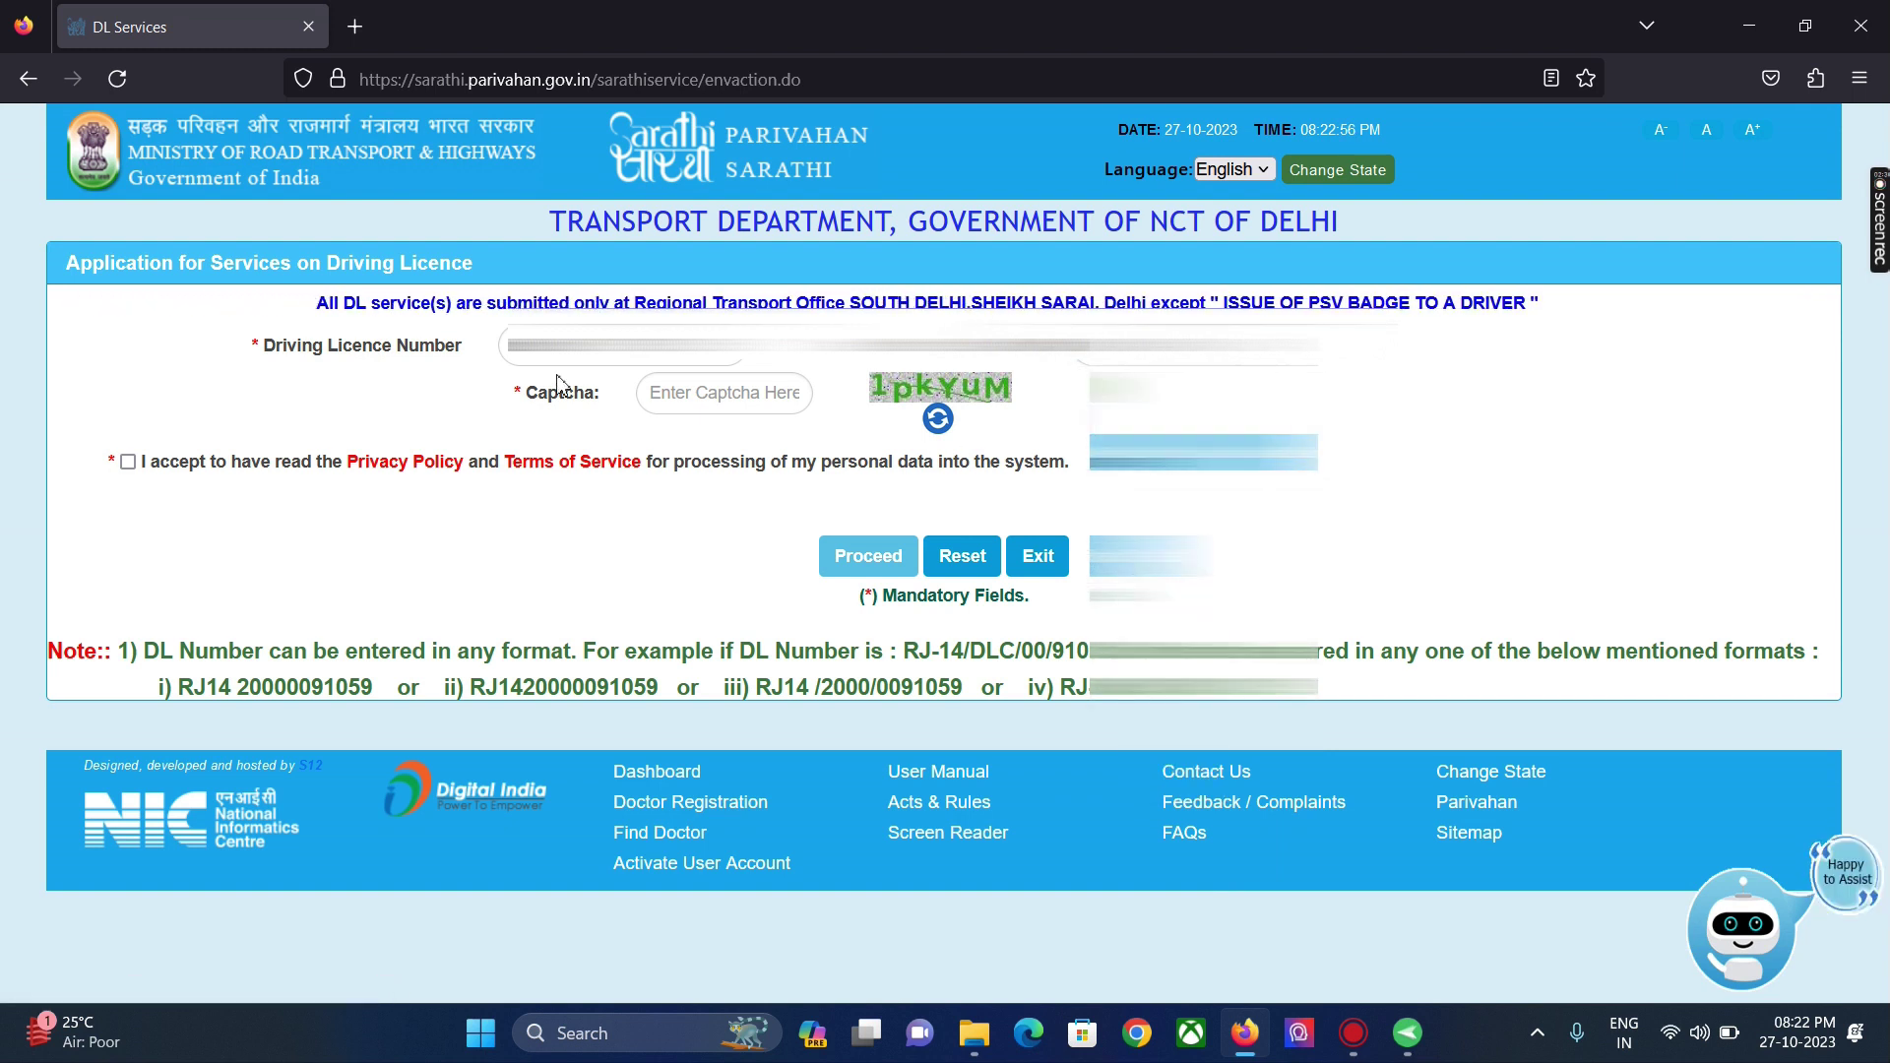
Step: Enter the displayed captcha code, accept the Privacy Policy and Terms of Service, and retrieve the driving licence details
left_click(680, 411)
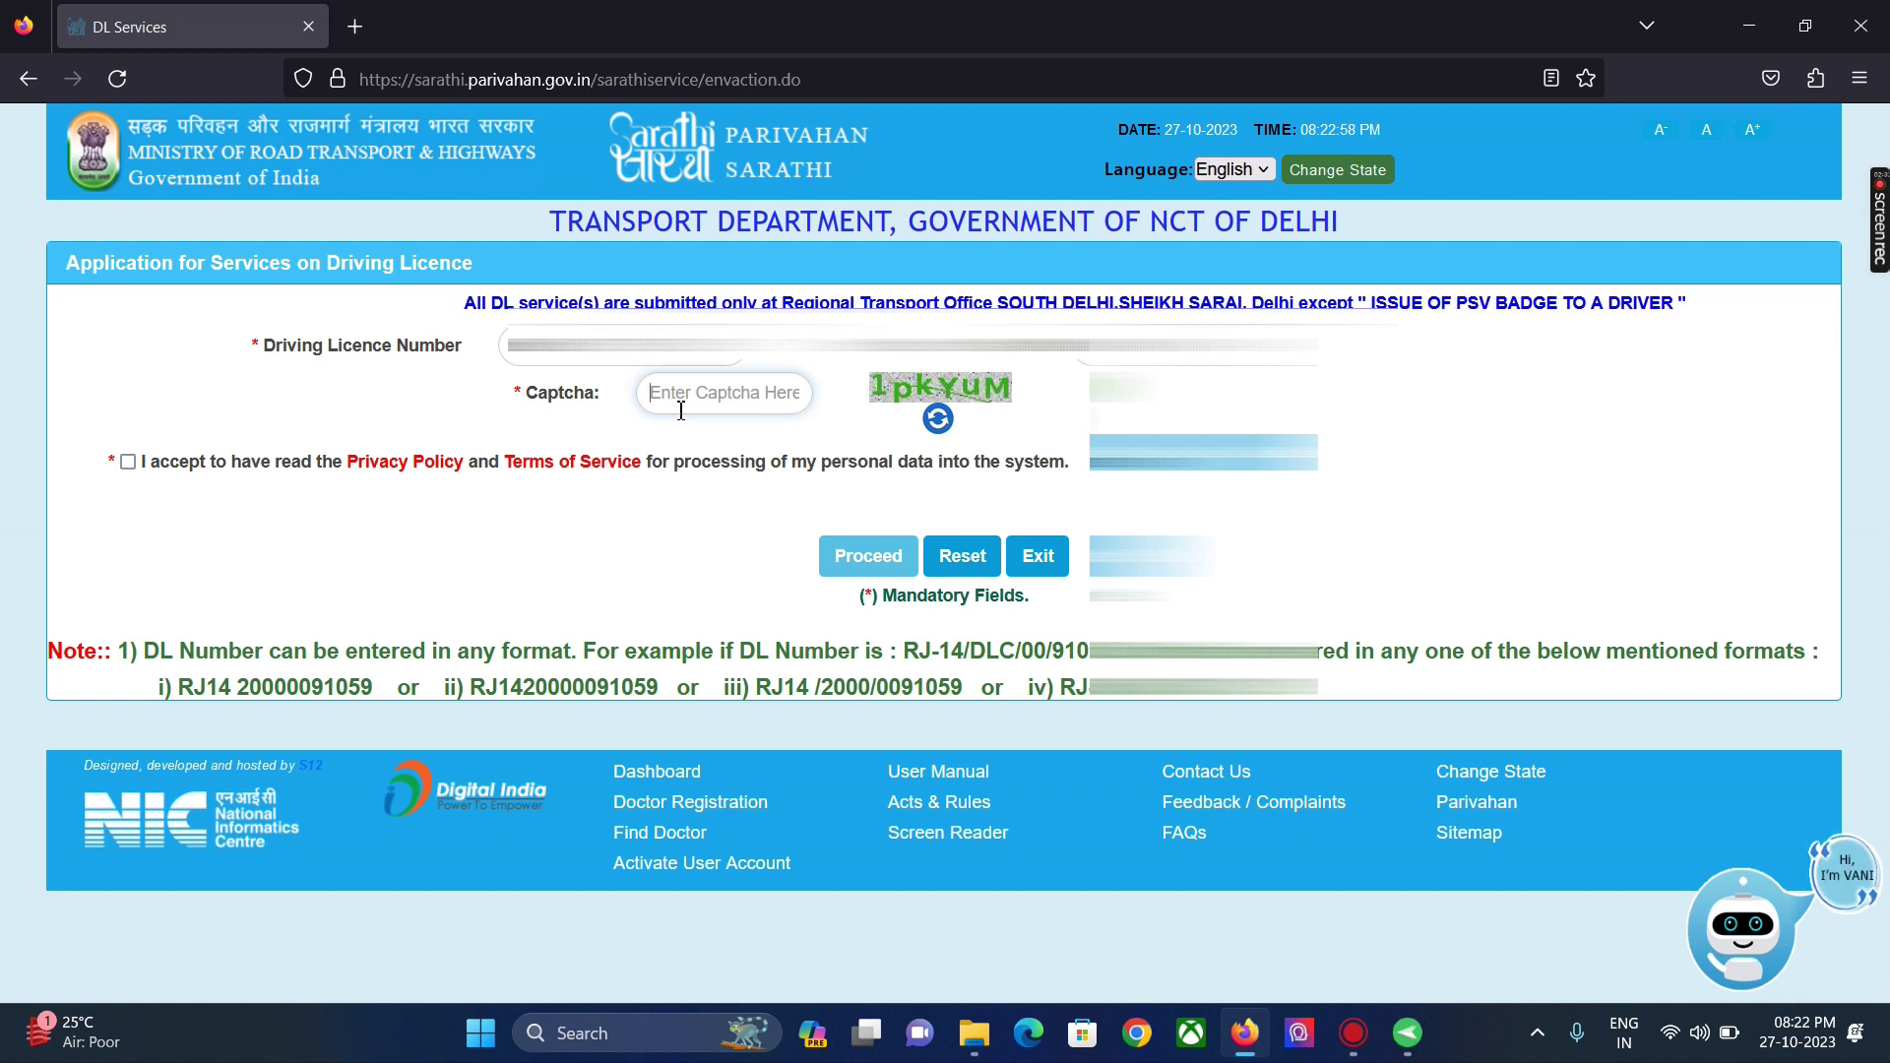
type("1")
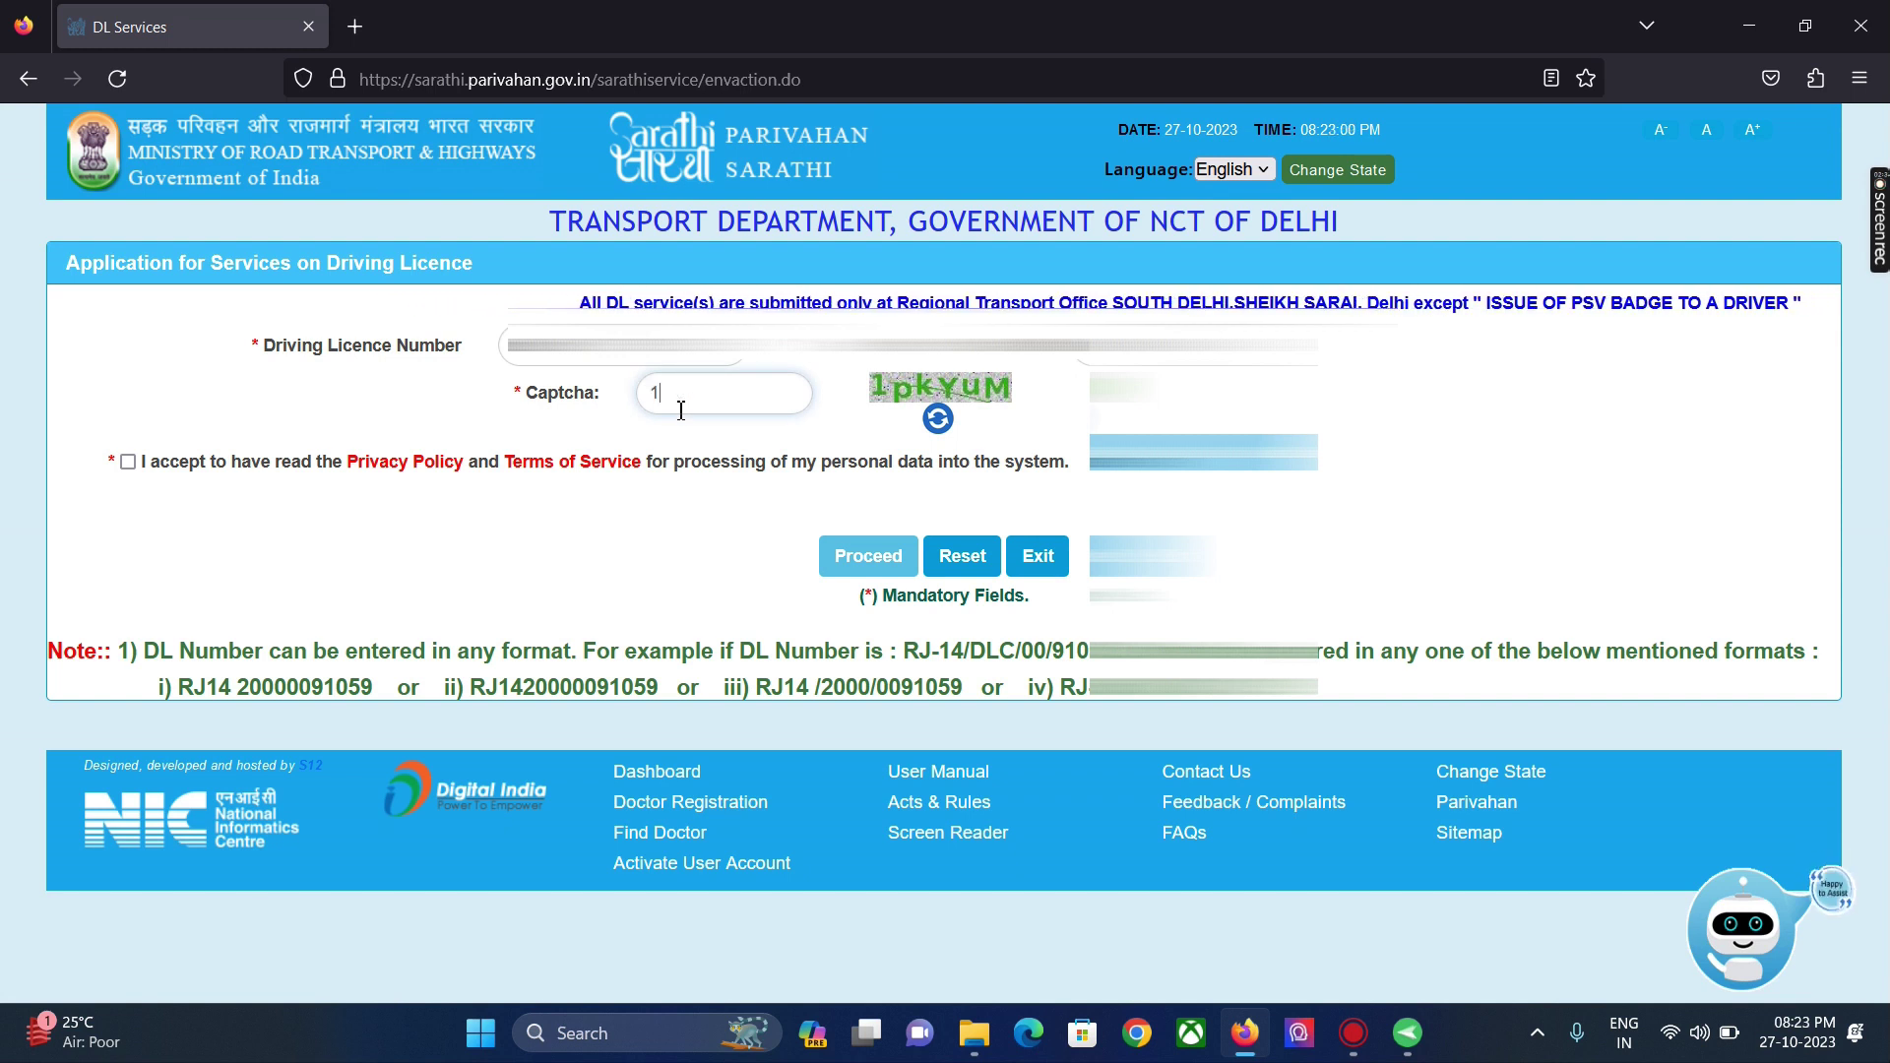
type("pk")
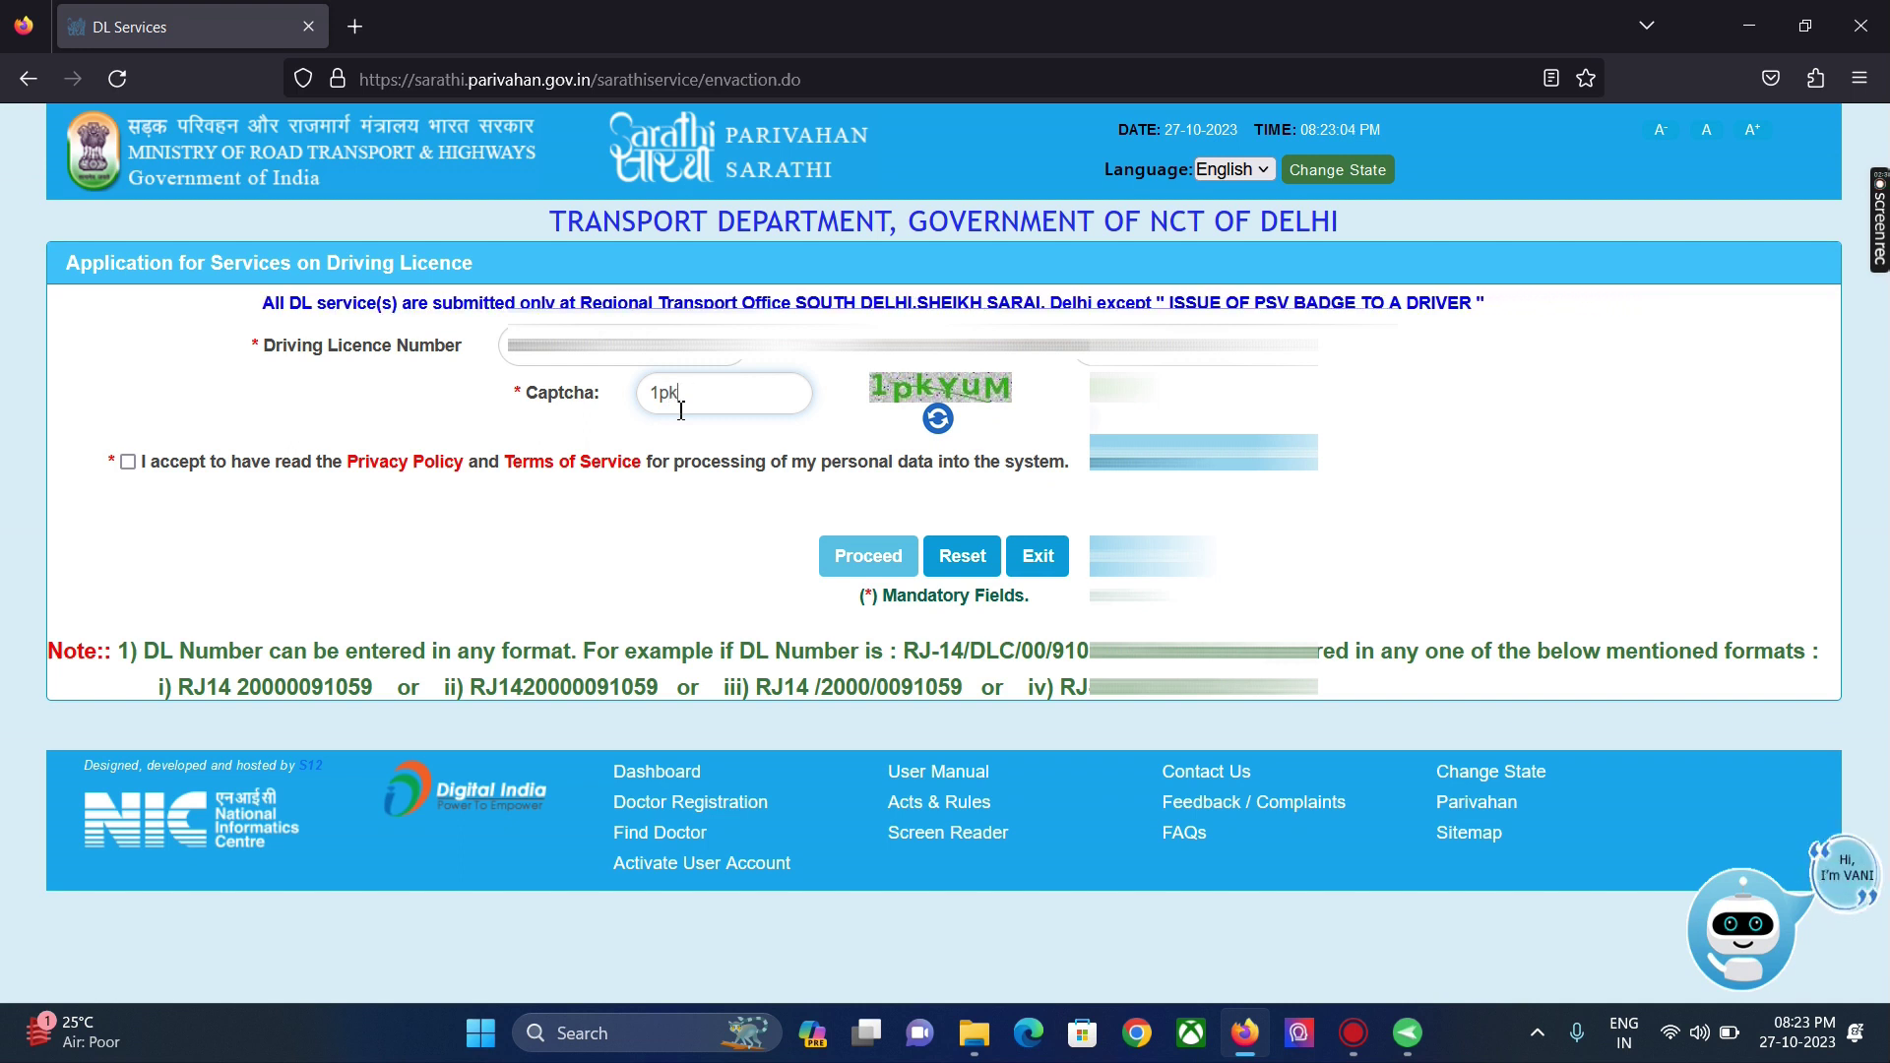
type("YuM")
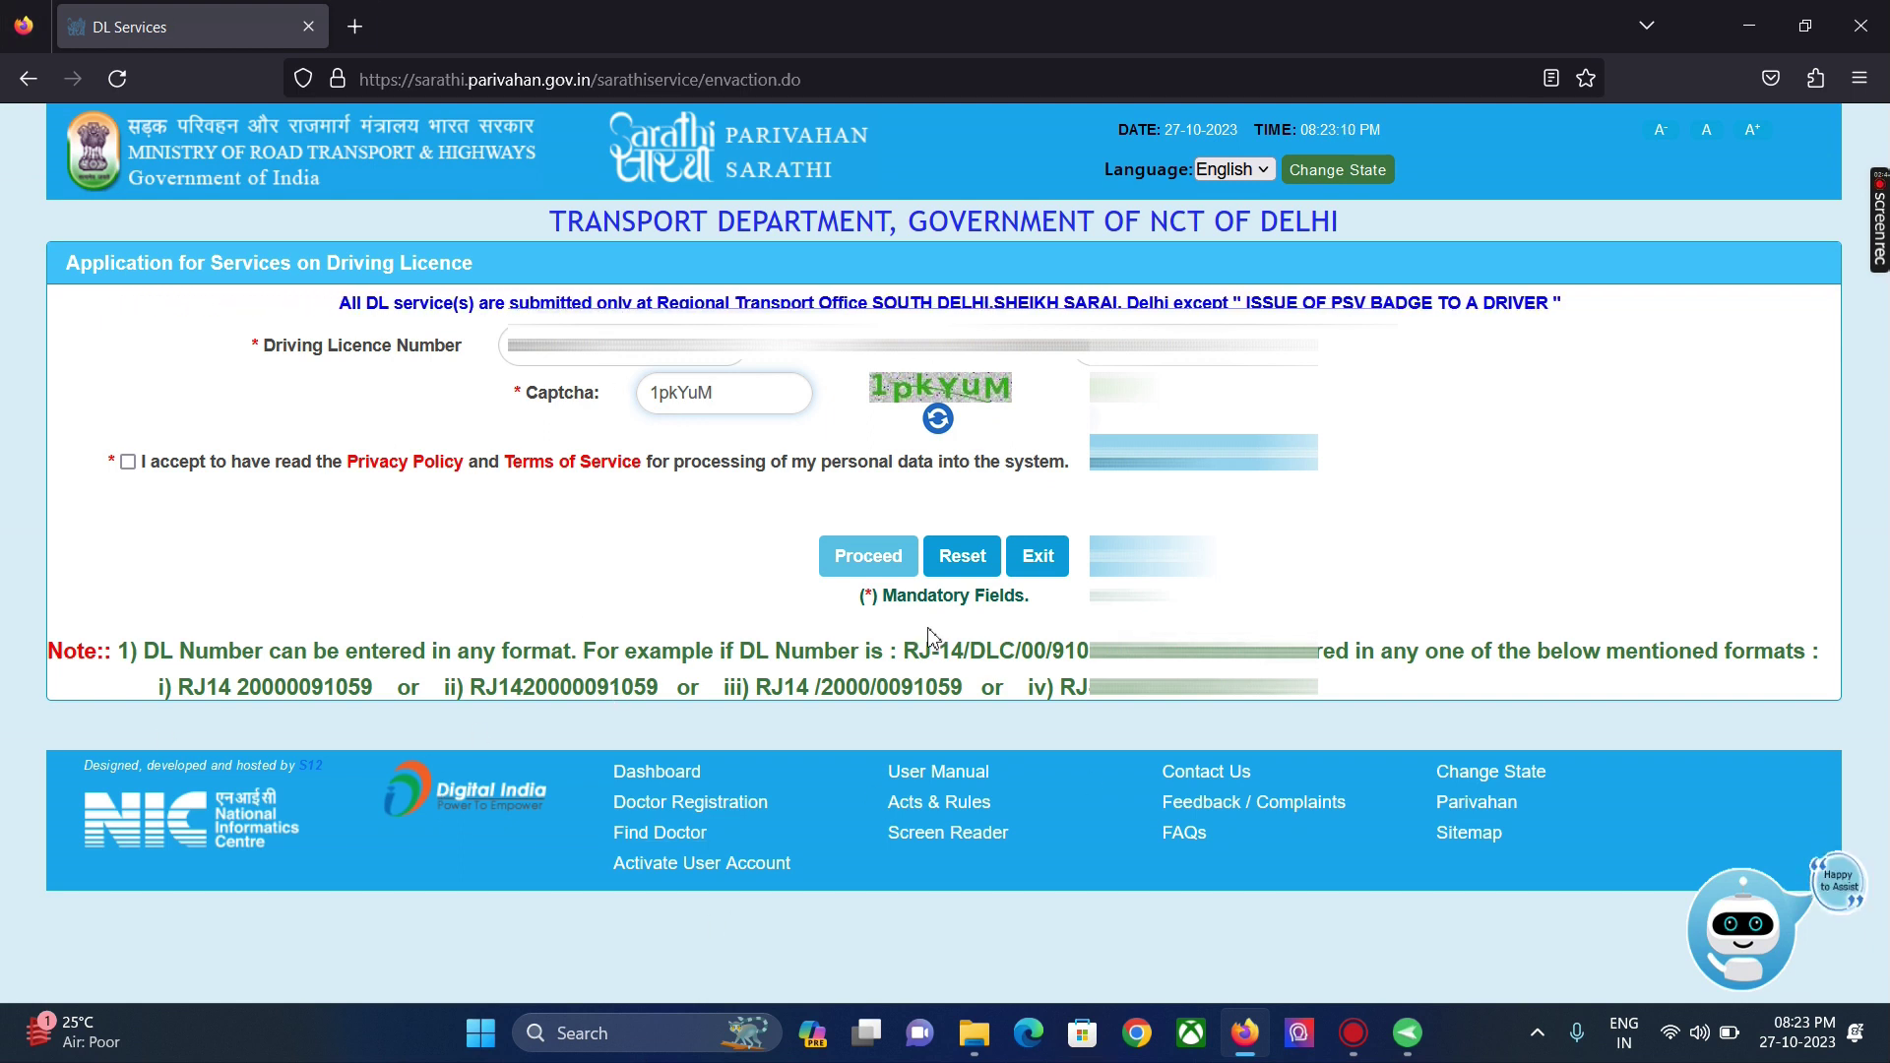
left_click(127, 462)
left_click(868, 556)
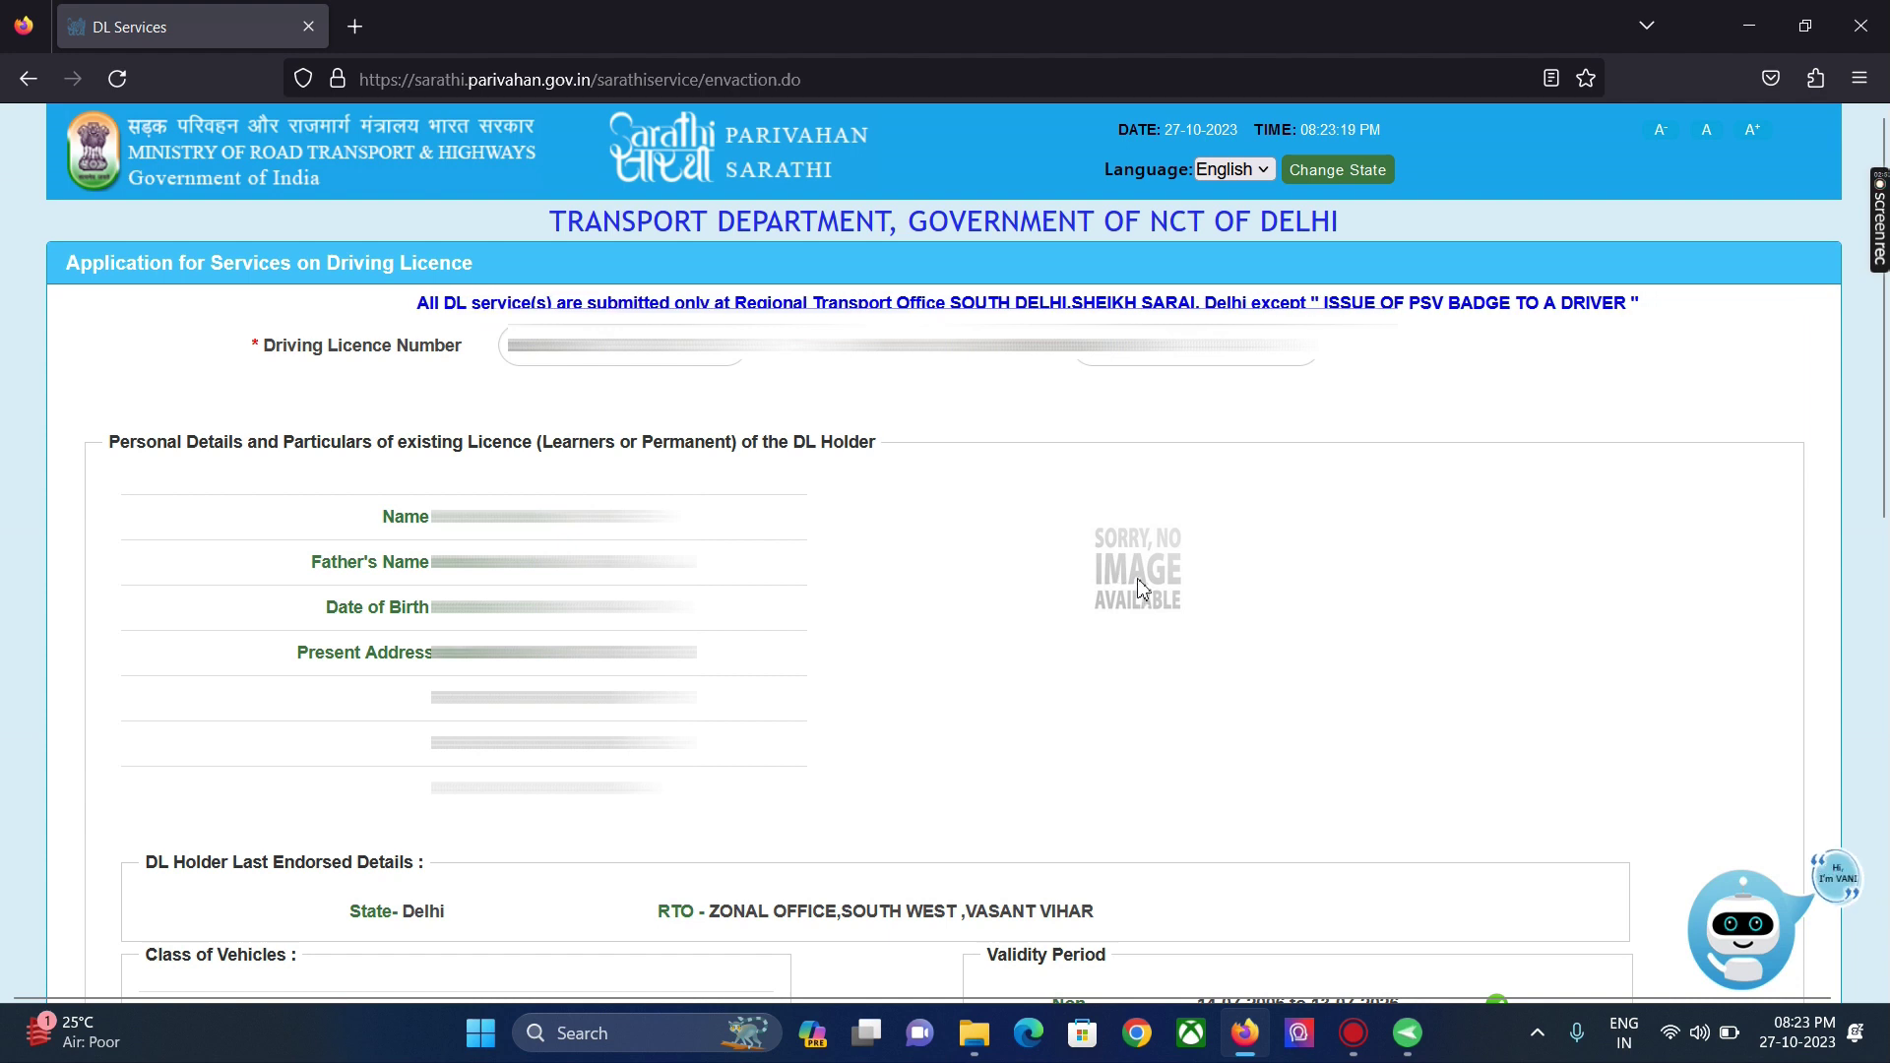
Step: Review the licence holder's personal details, last endorsed RTO, class of vehicles, validity period and request form
scroll(1142, 586, "down", 1)
scroll(1147, 591, "up", 1)
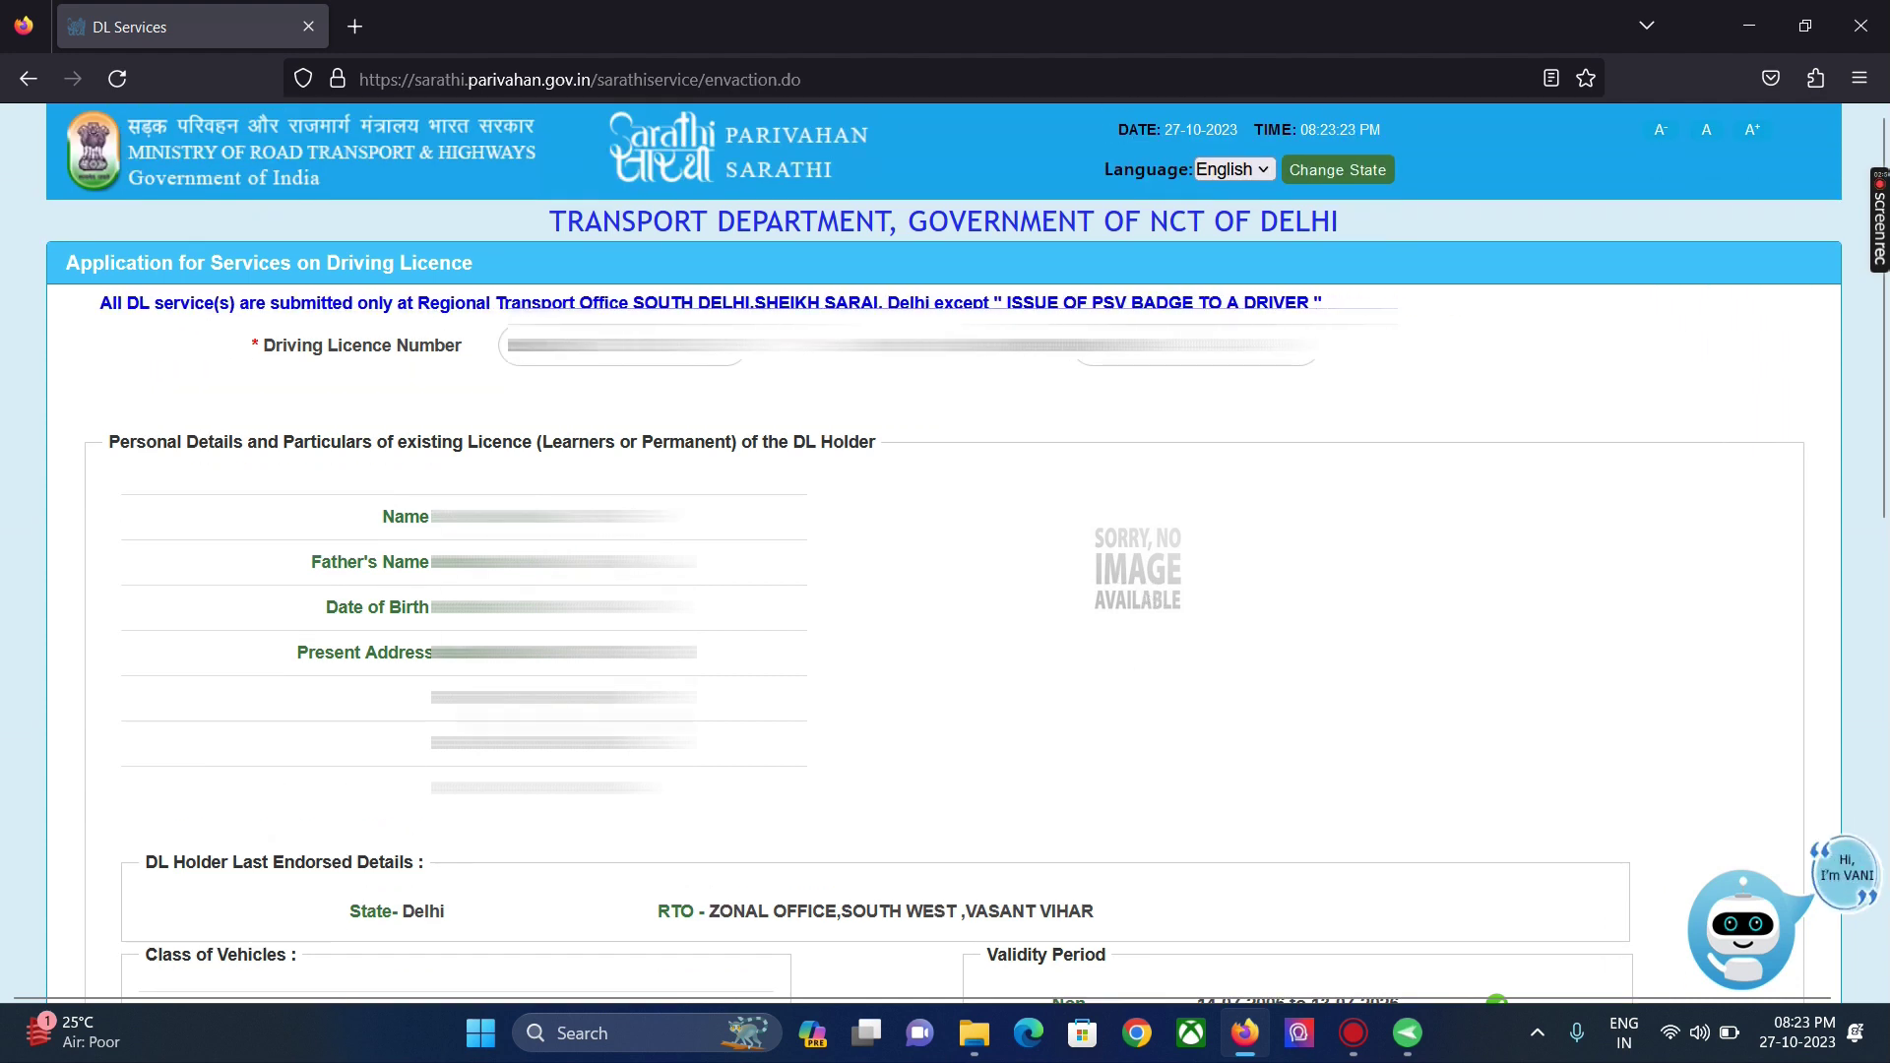
scroll(945, 552, "down", 10)
scroll(1450, 588, "down", 4)
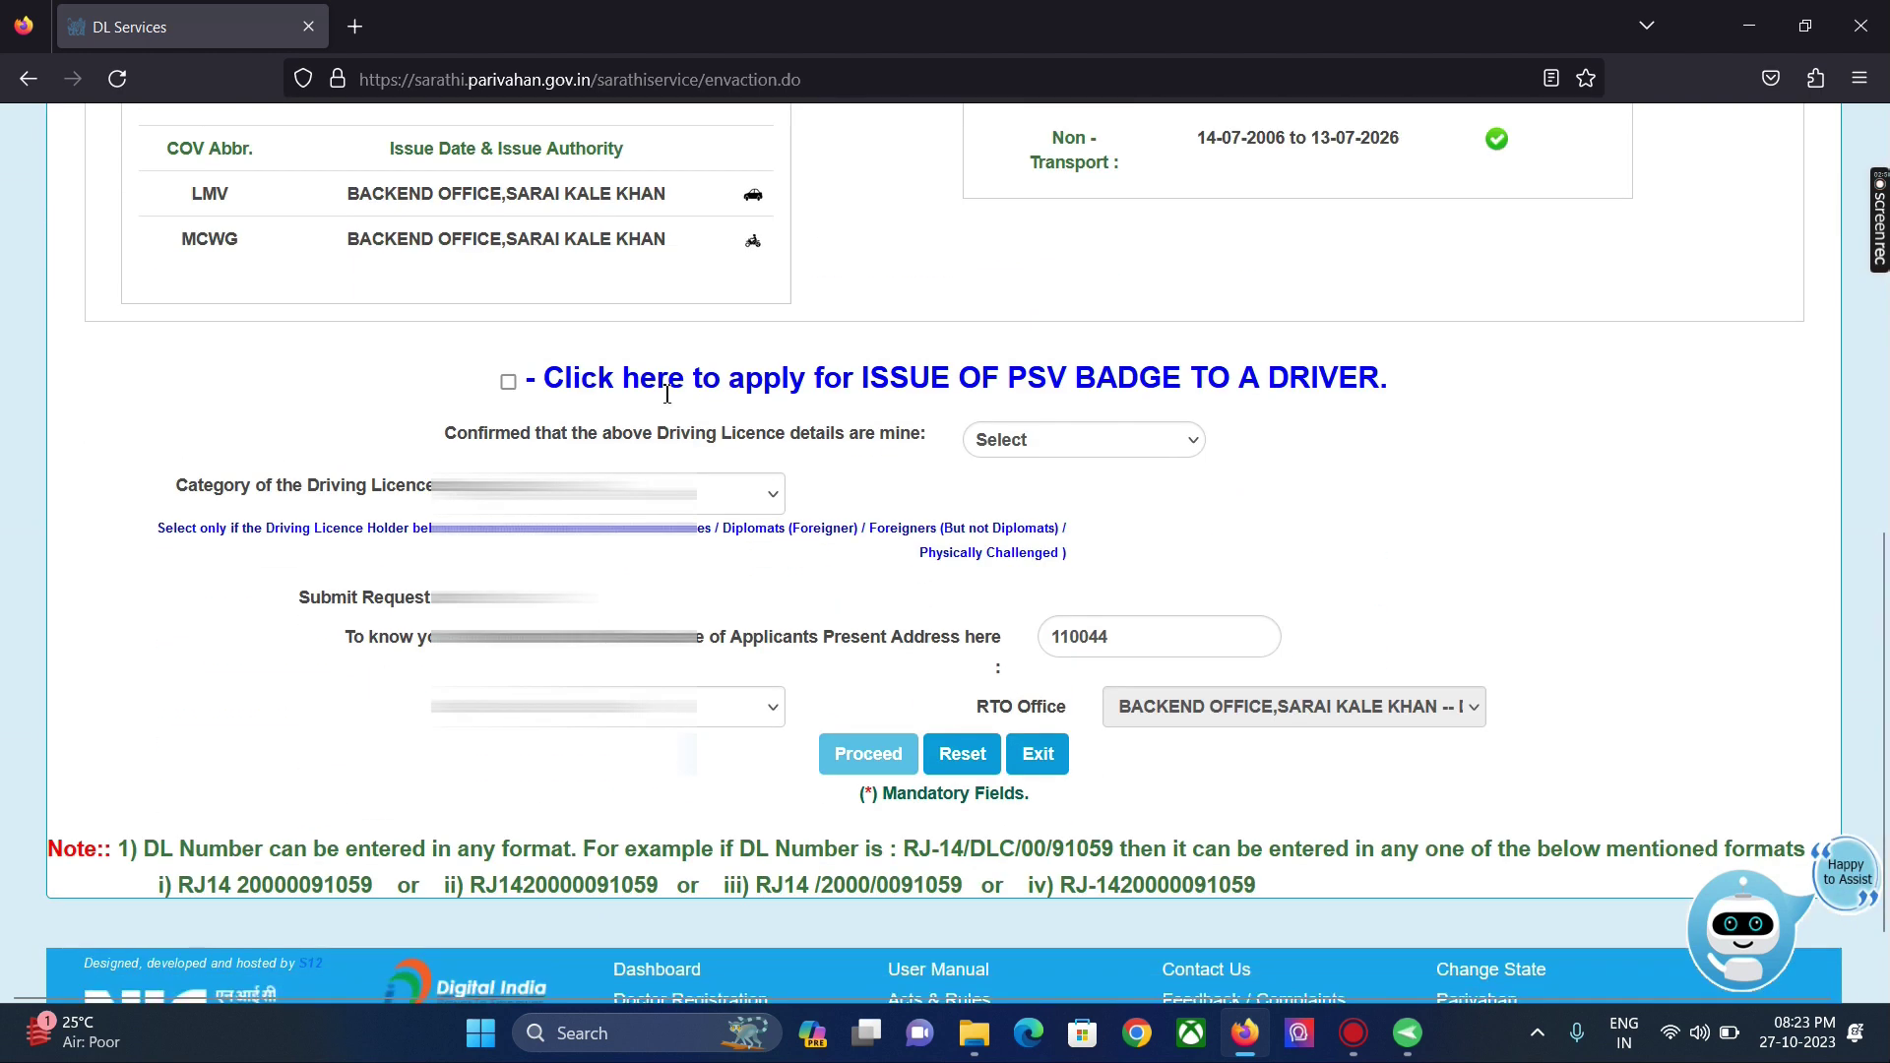
scroll(590, 512, "up", 5)
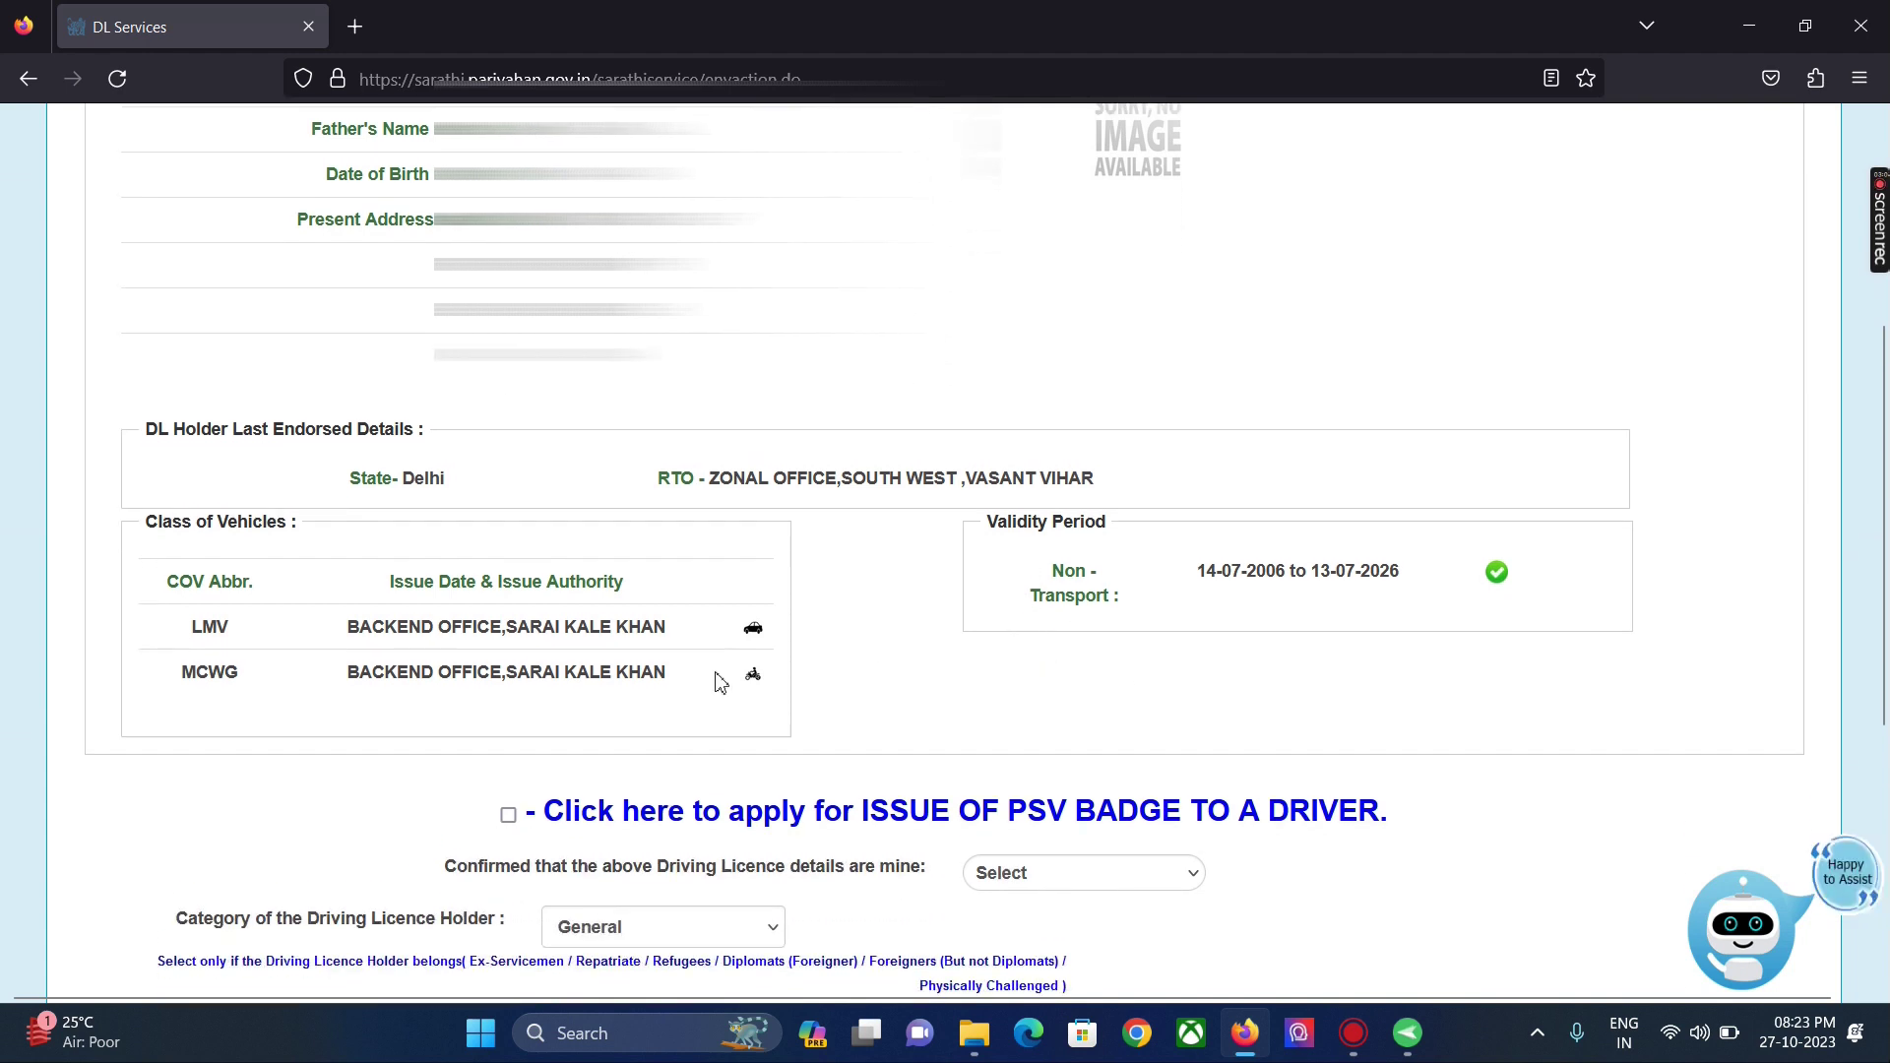
left_click_drag(1885, 403, 1885, 642)
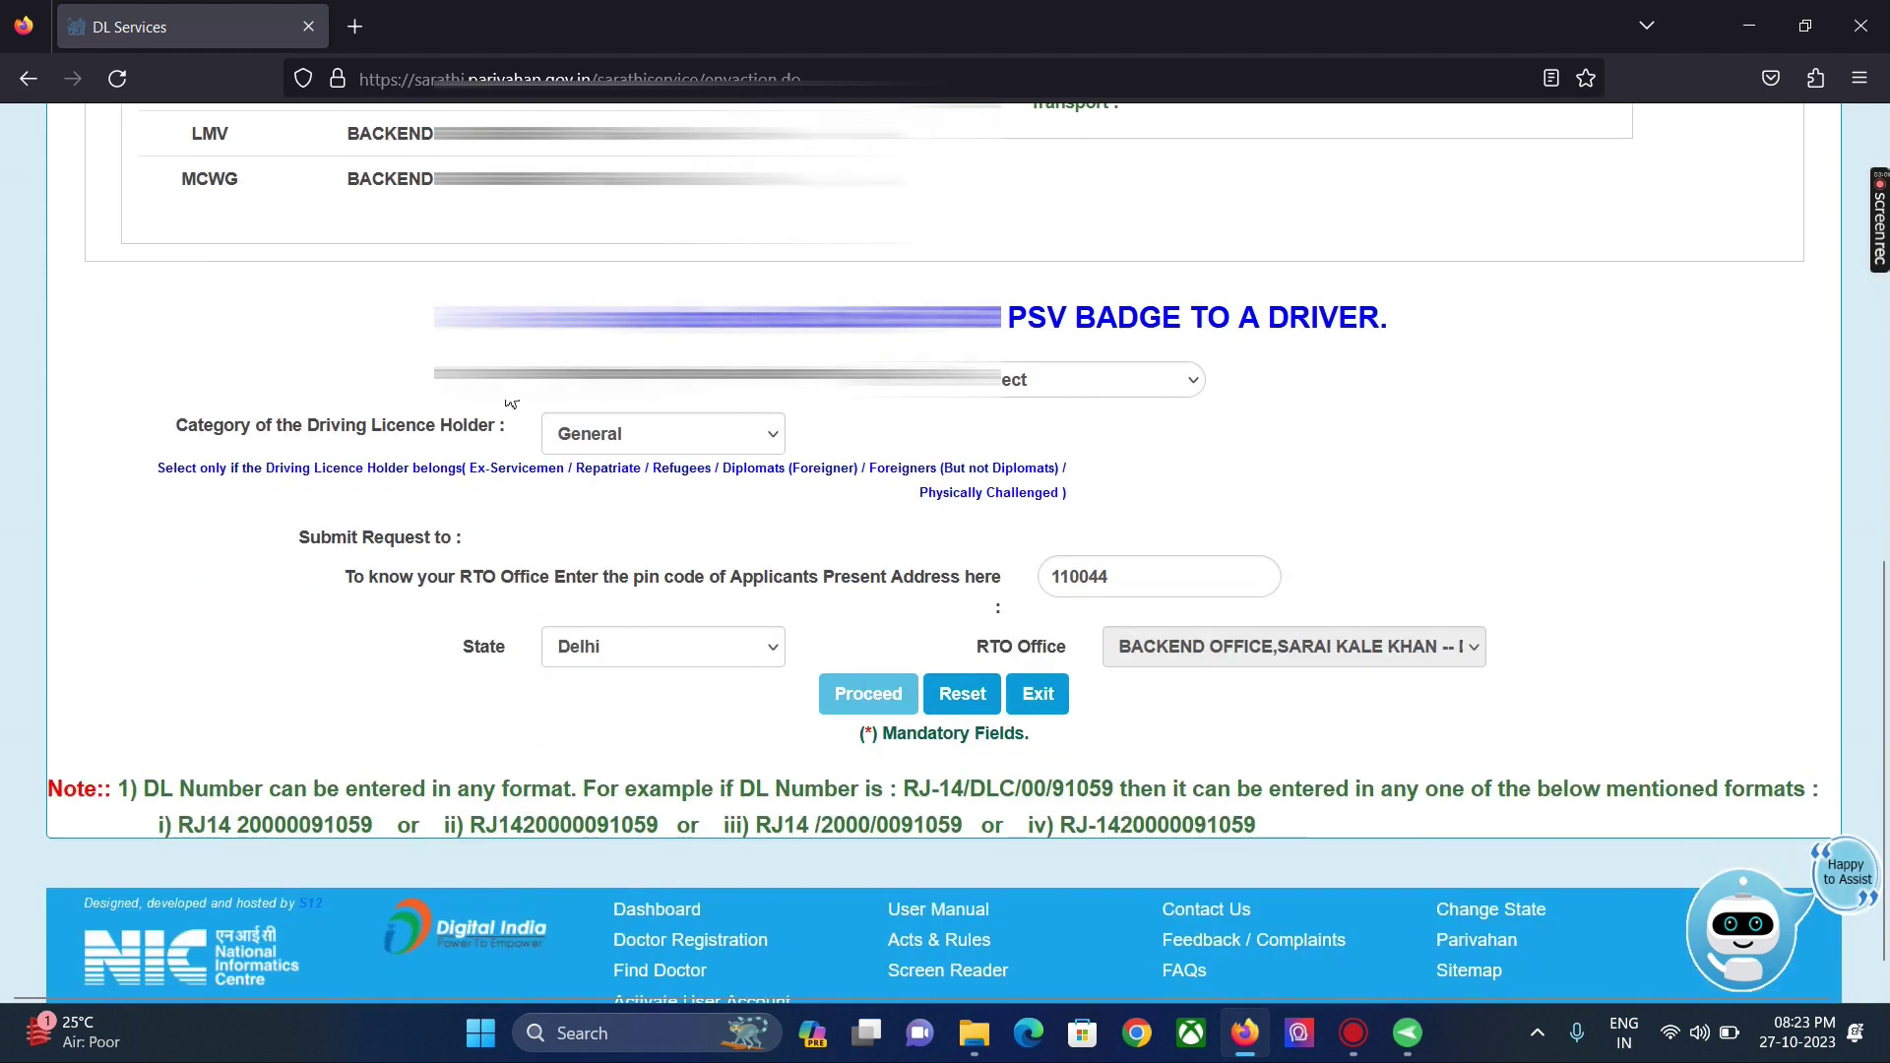
Step: Choose General as the category of the driving licence holder
left_click(1078, 402)
left_click(1076, 391)
left_click(638, 440)
left_click(591, 473)
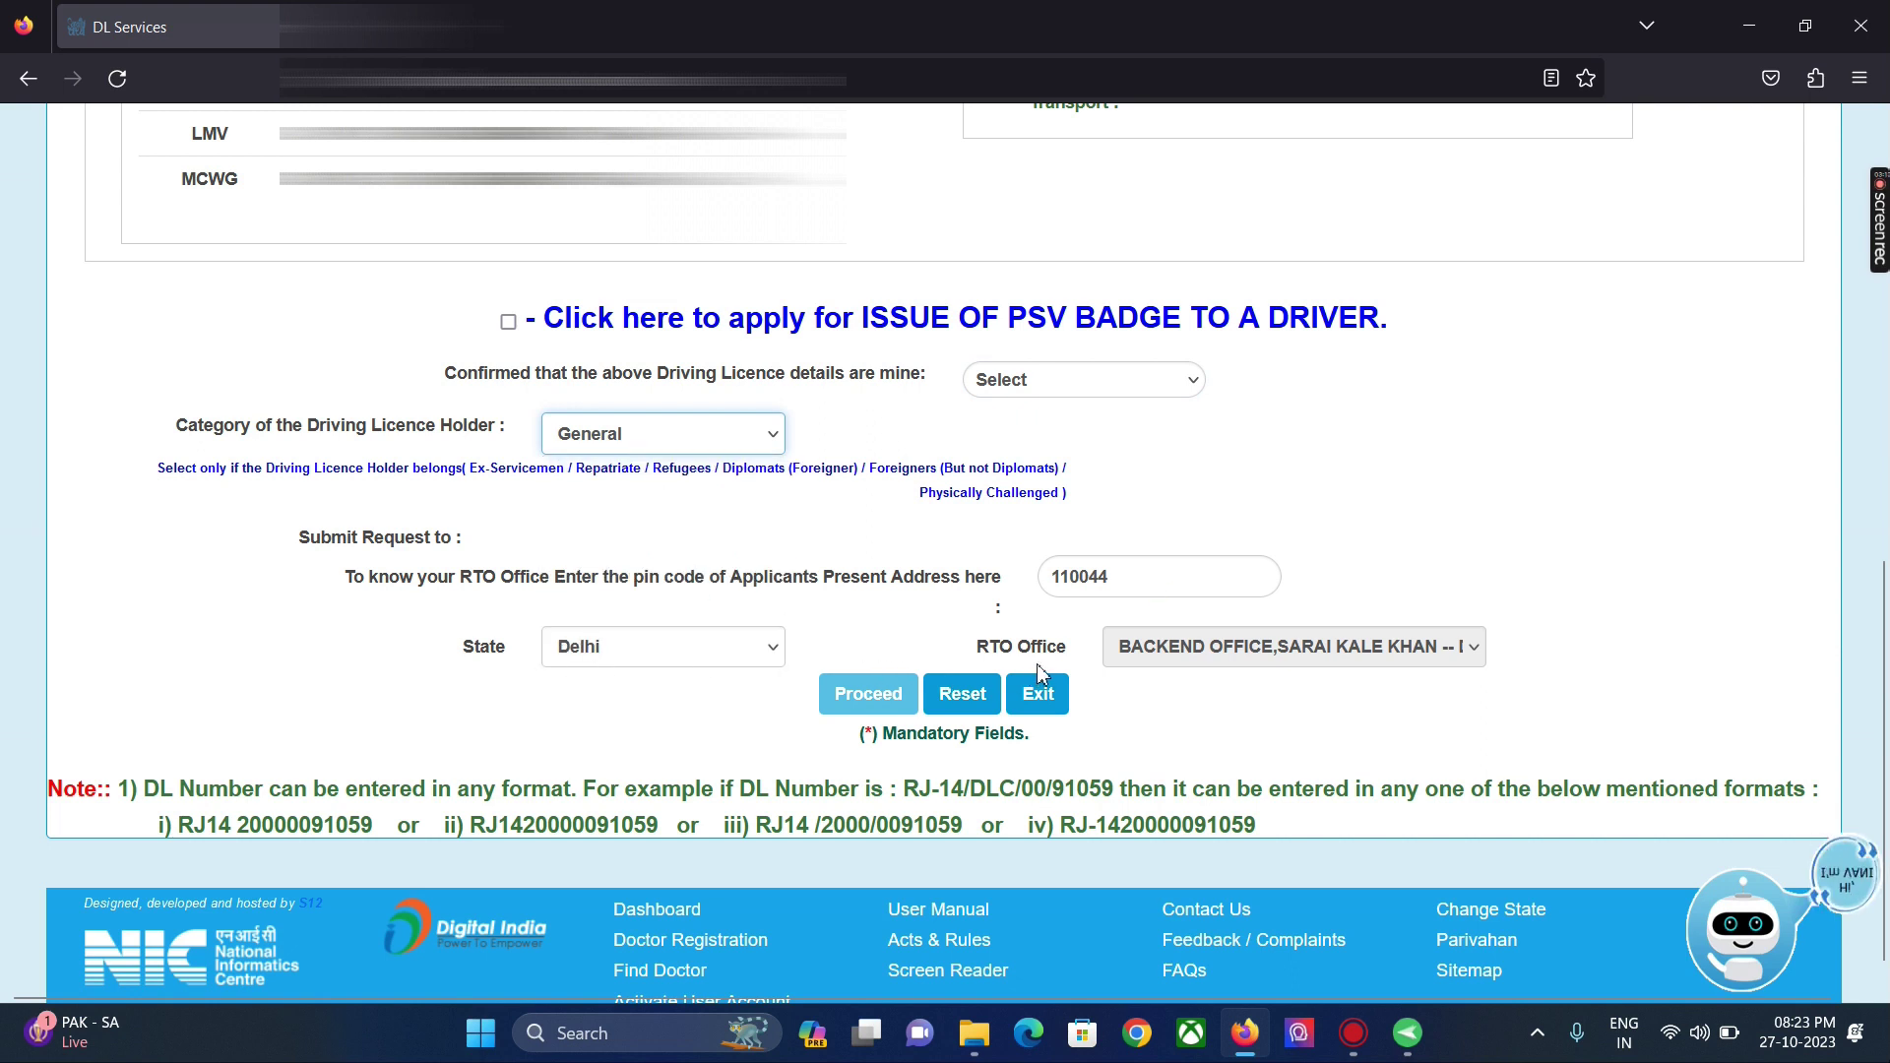
Step: Recheck the holder's personal particulars and vehicle classes against the request form below them
scroll(1197, 721, "up", 2)
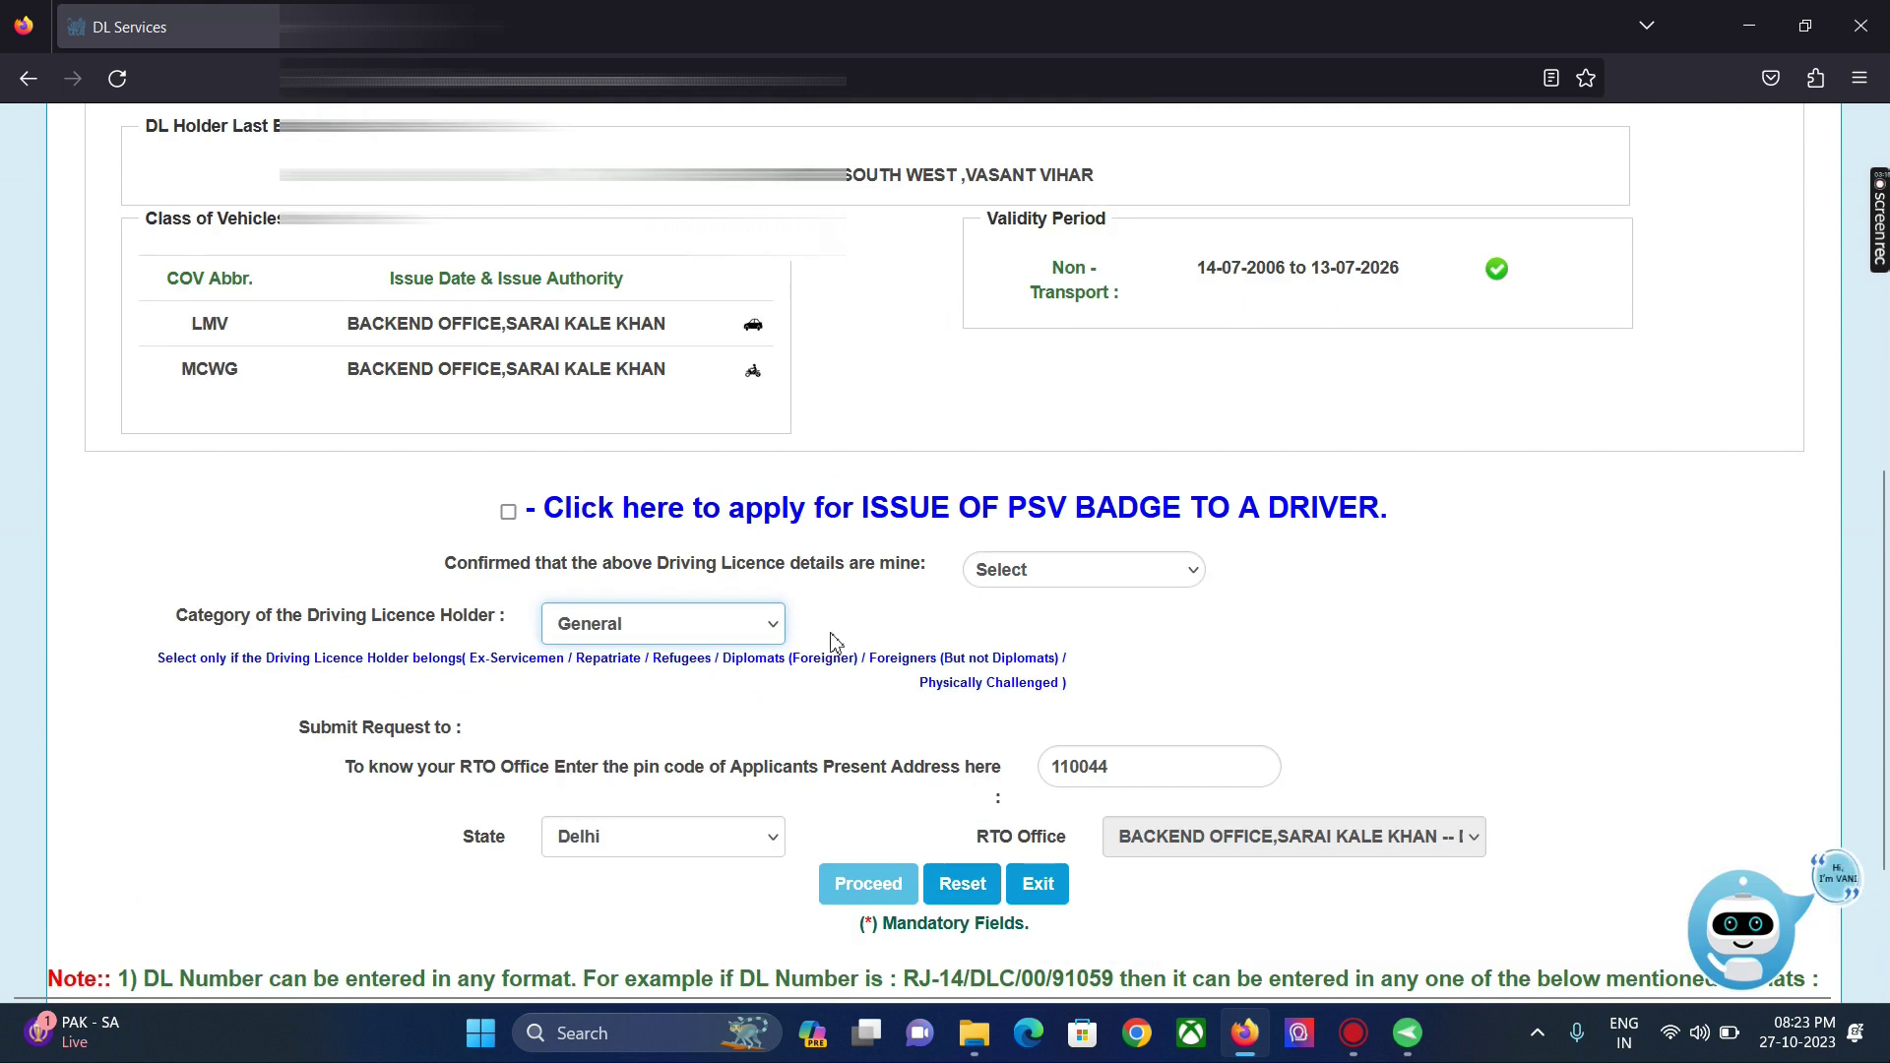
scroll(846, 660, "up", 4)
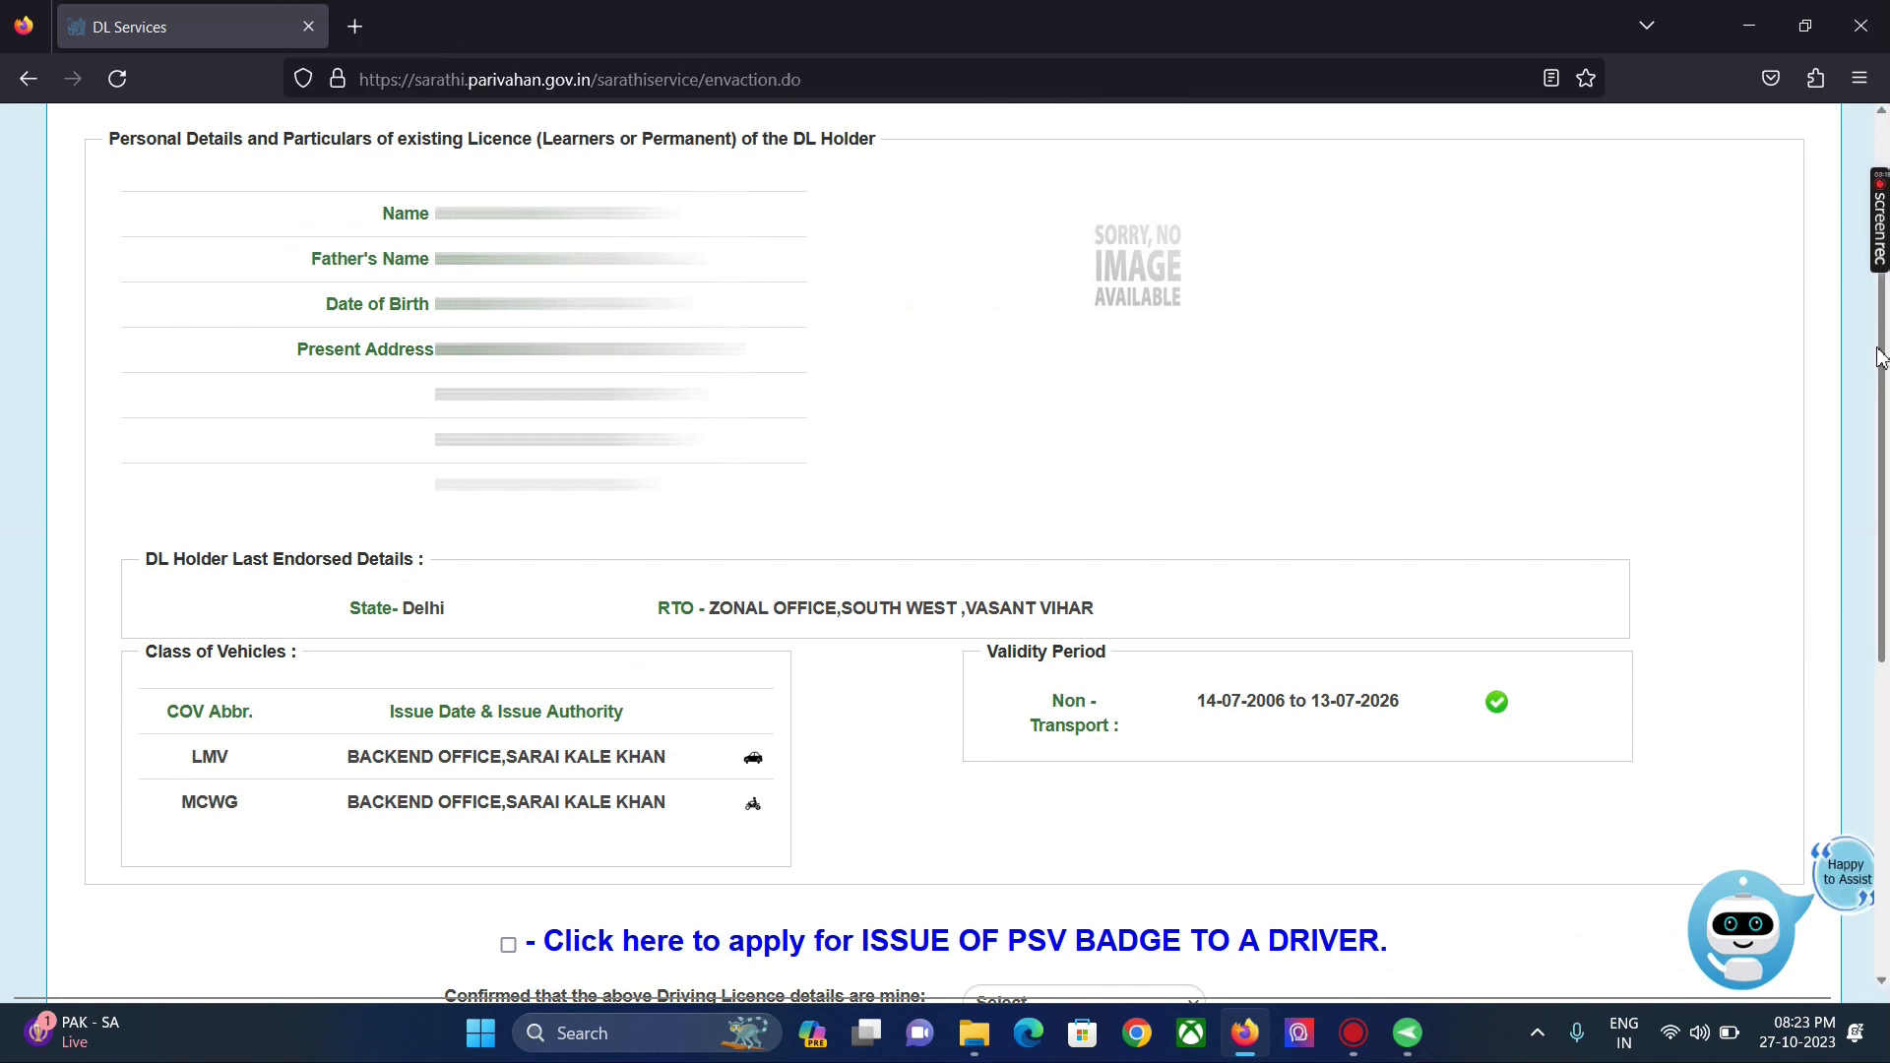
scroll(1886, 377, "down", 6)
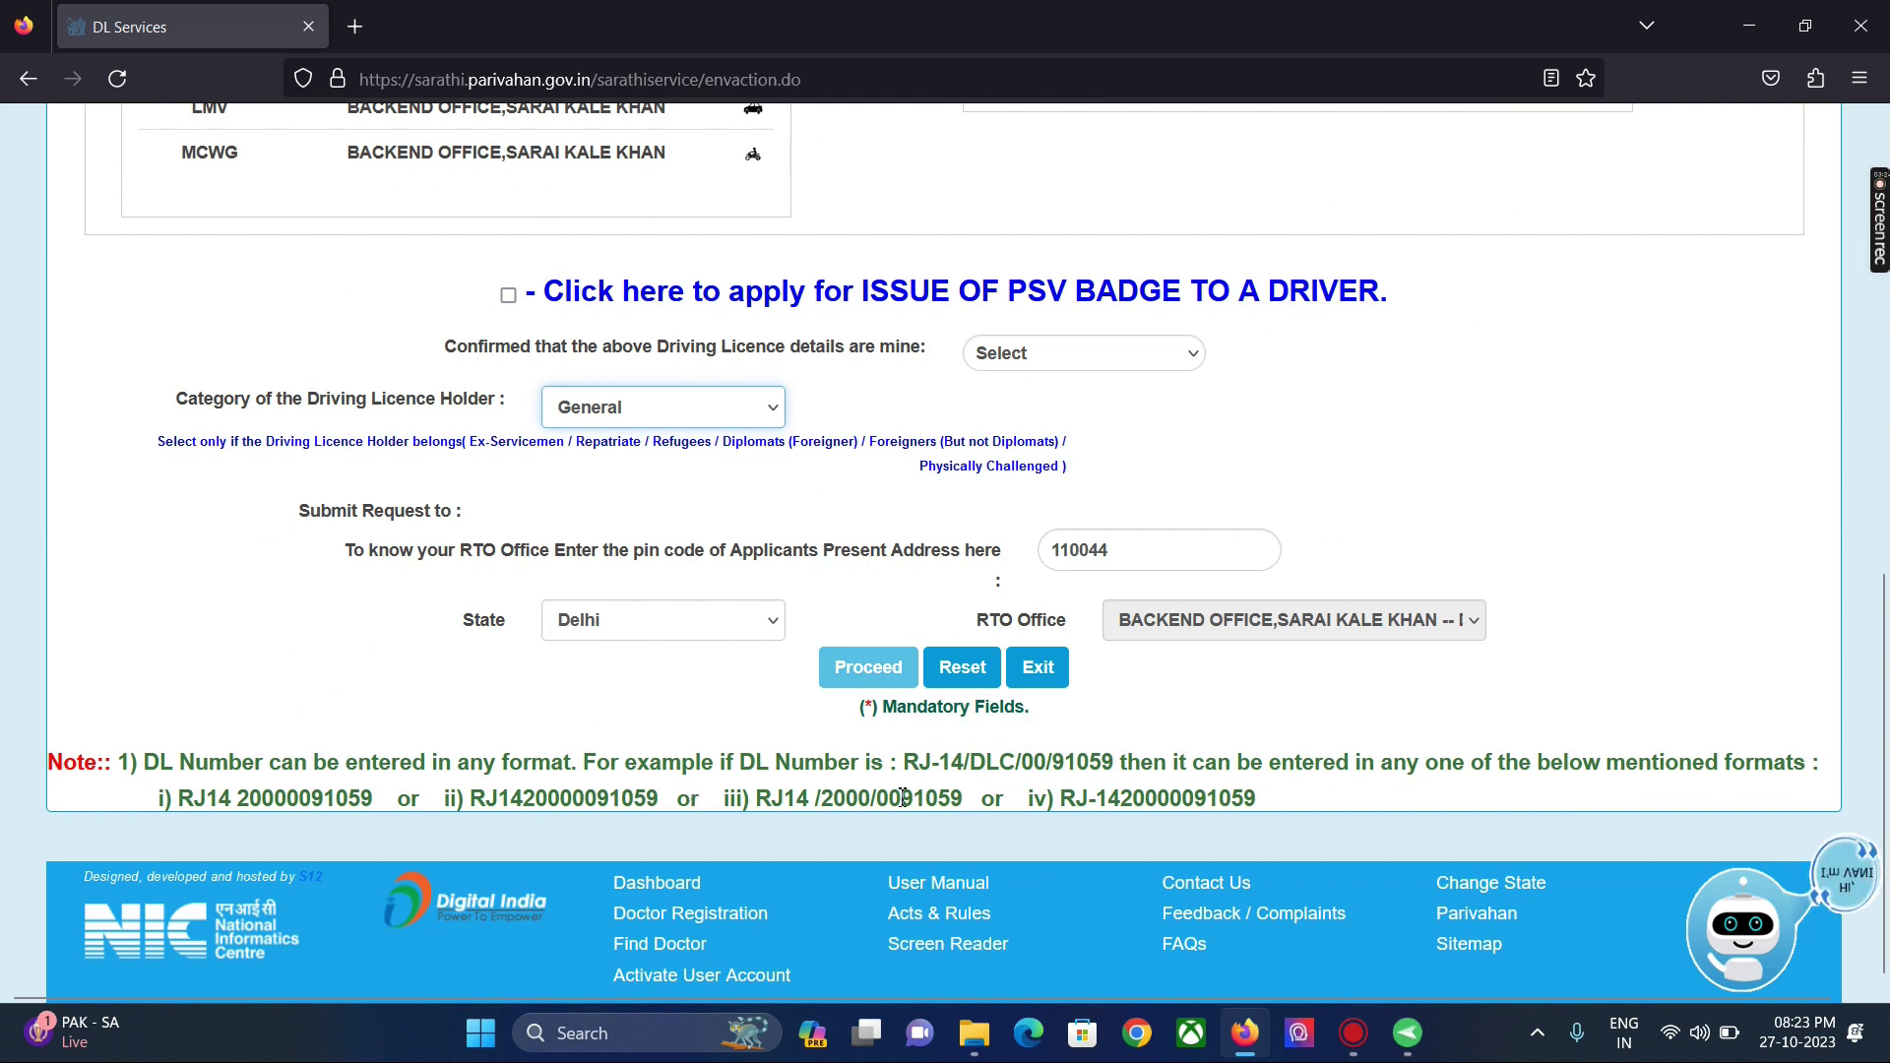
Step: Confirm with YES that the driving licence details are the applicant's own, proceed with the request, and acknowledge the address confirmation notice
scroll(903, 797, "up", 4)
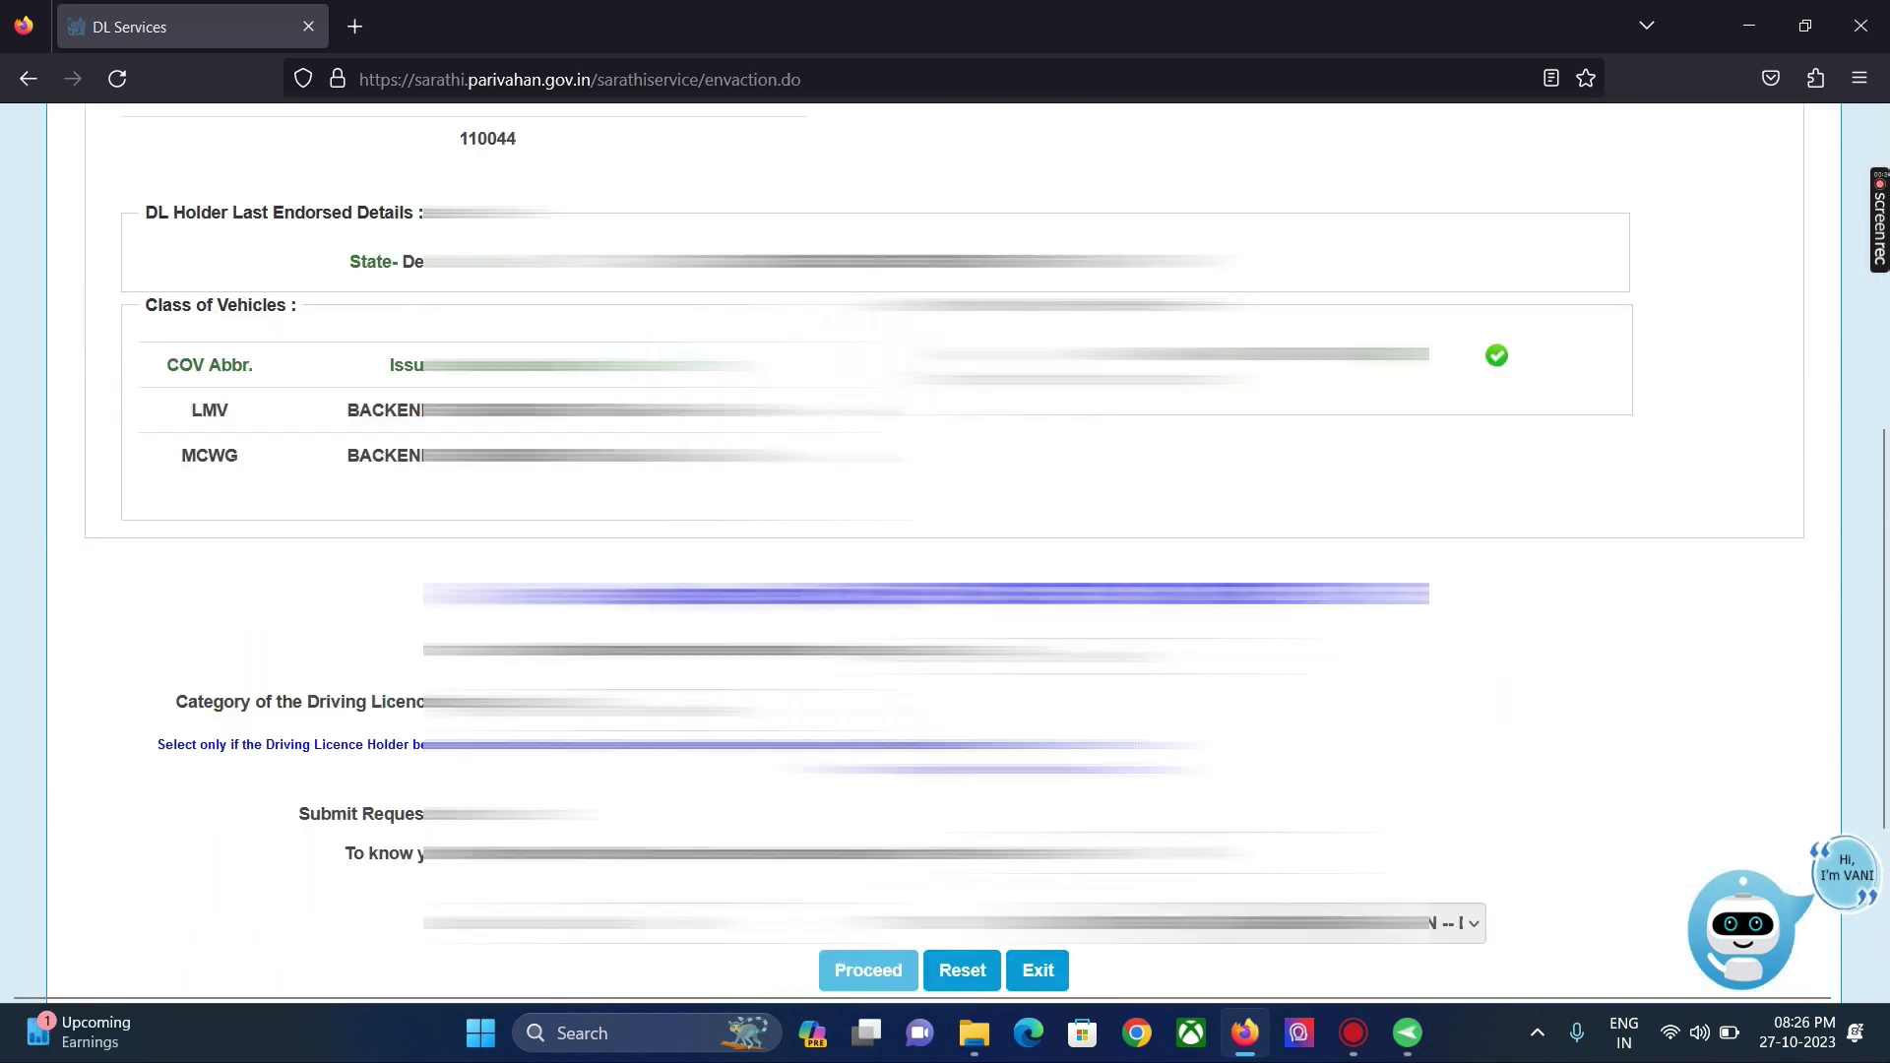
scroll(943, 551, "up", 2)
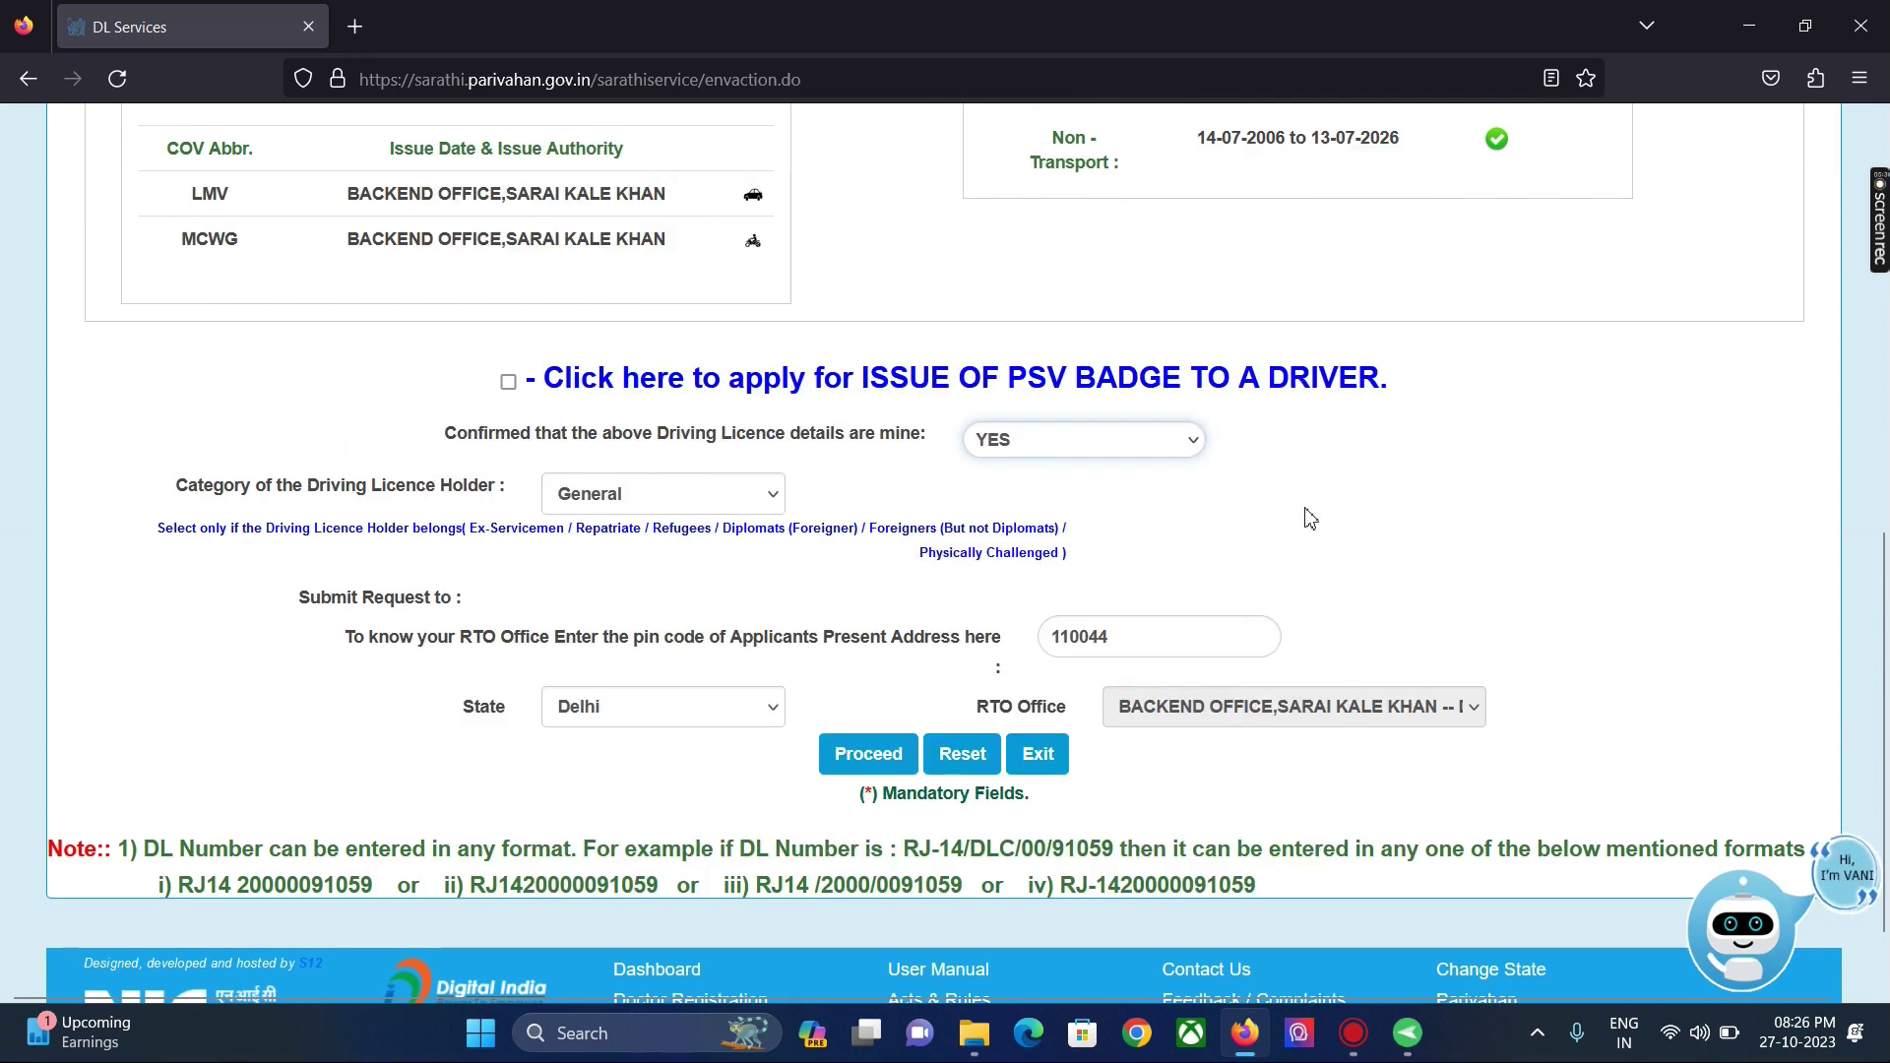
scroll(1199, 591, "down", 1)
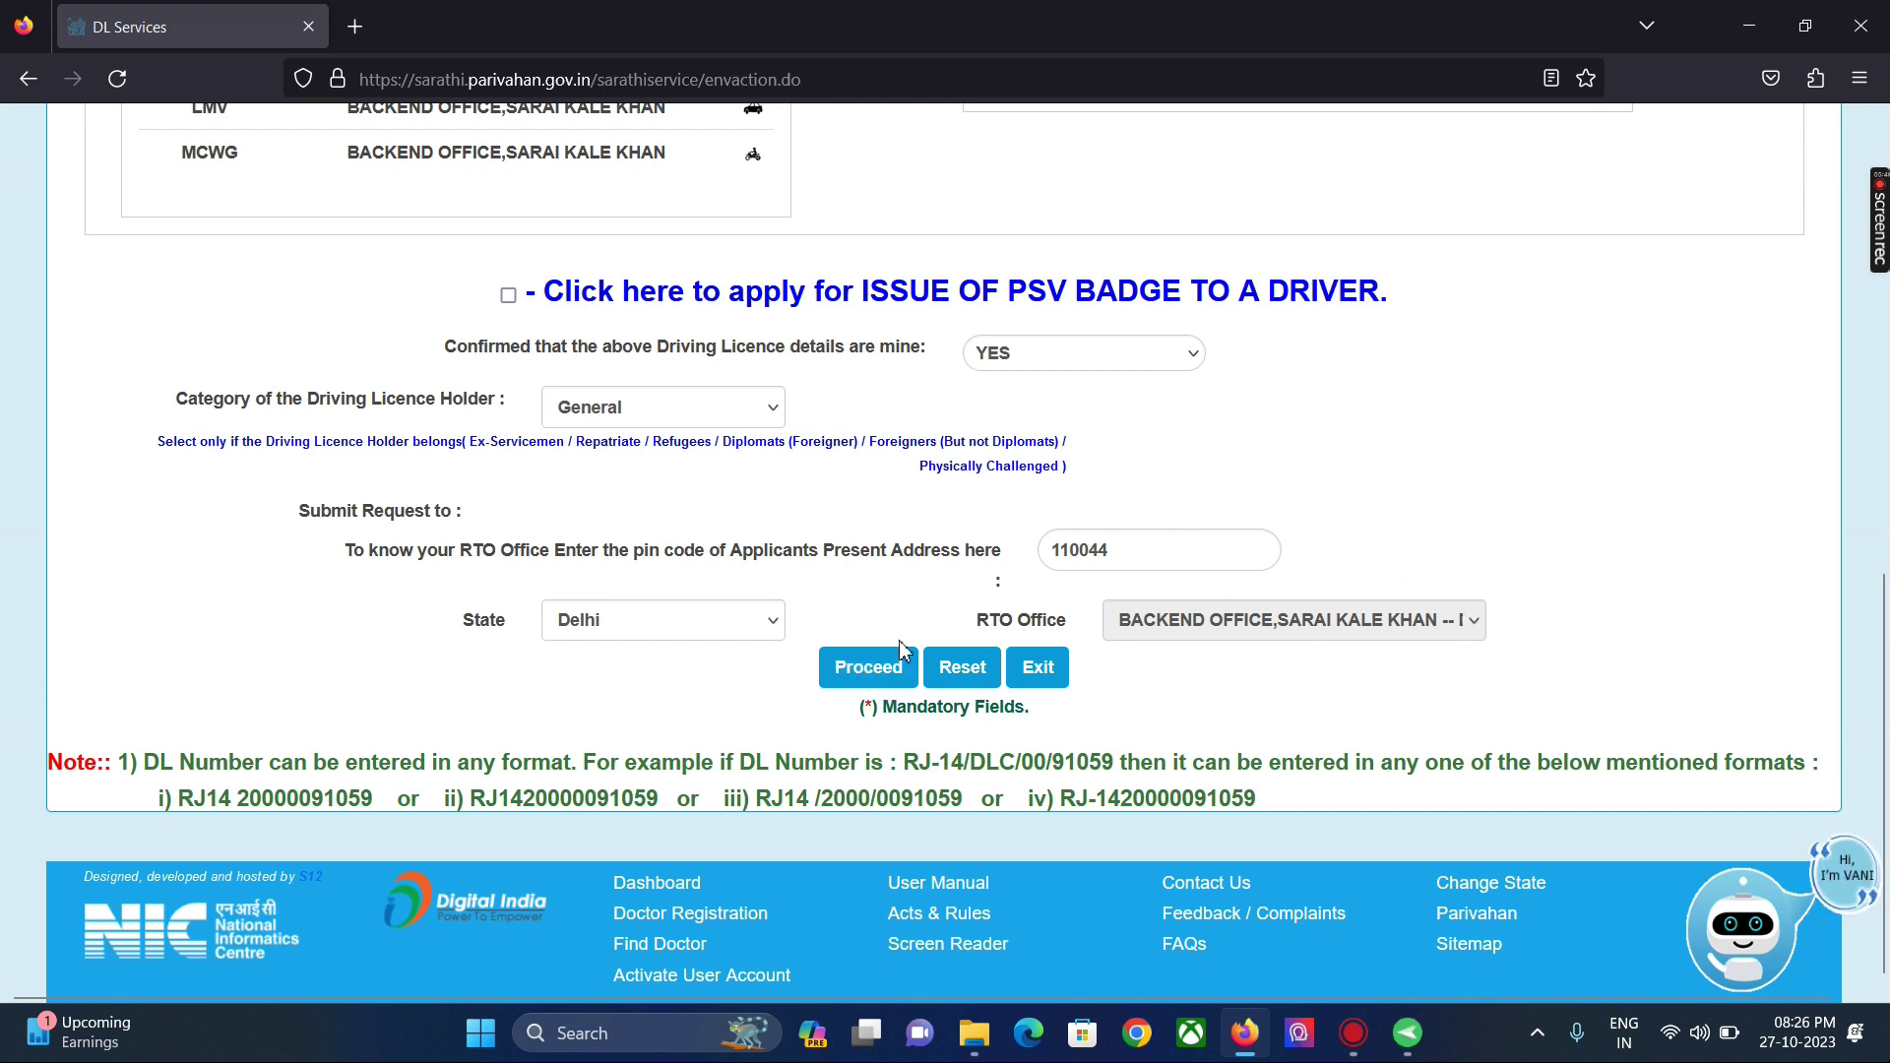
left_click(871, 667)
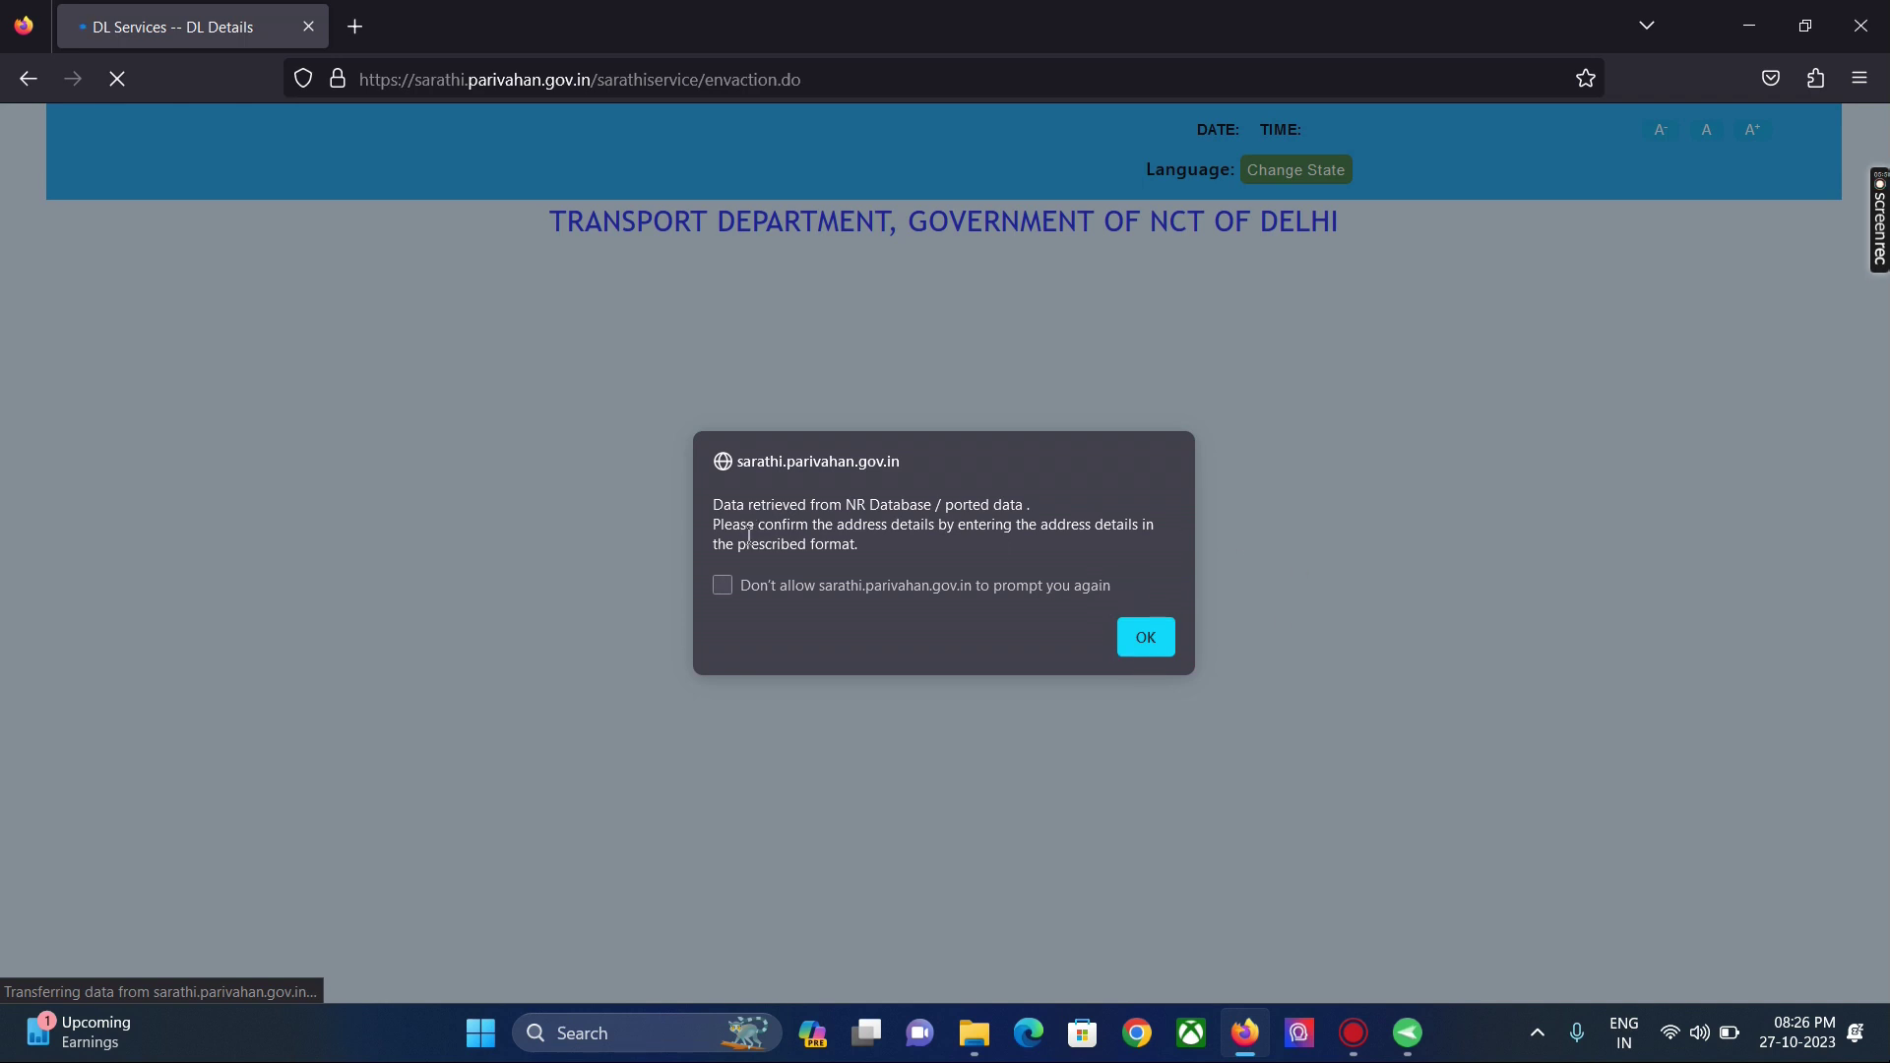
left_click(1145, 637)
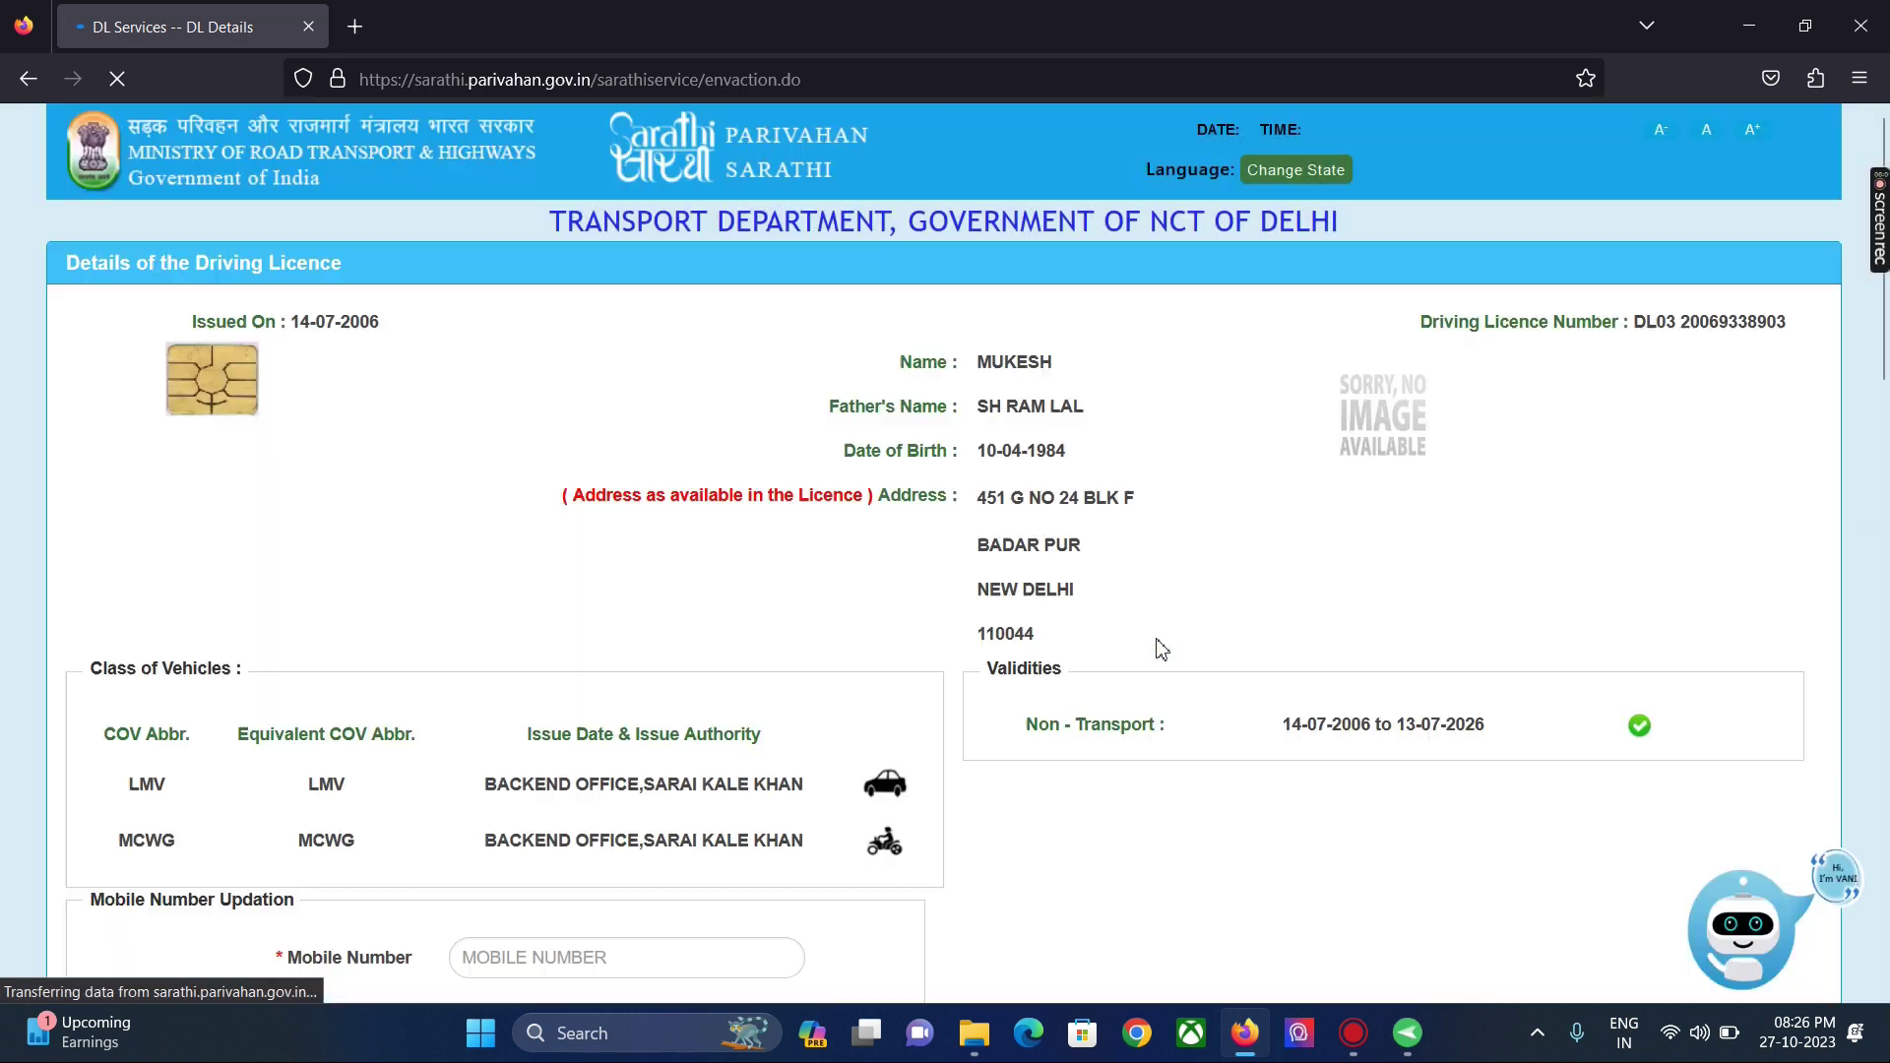
Step: Review the driving licence details page from the licence particulars and vehicle classes through the contact fields to the personal details
scroll(1161, 646, "down", 2)
scroll(1591, 434, "down", 2)
scroll(1591, 435, "up", 5)
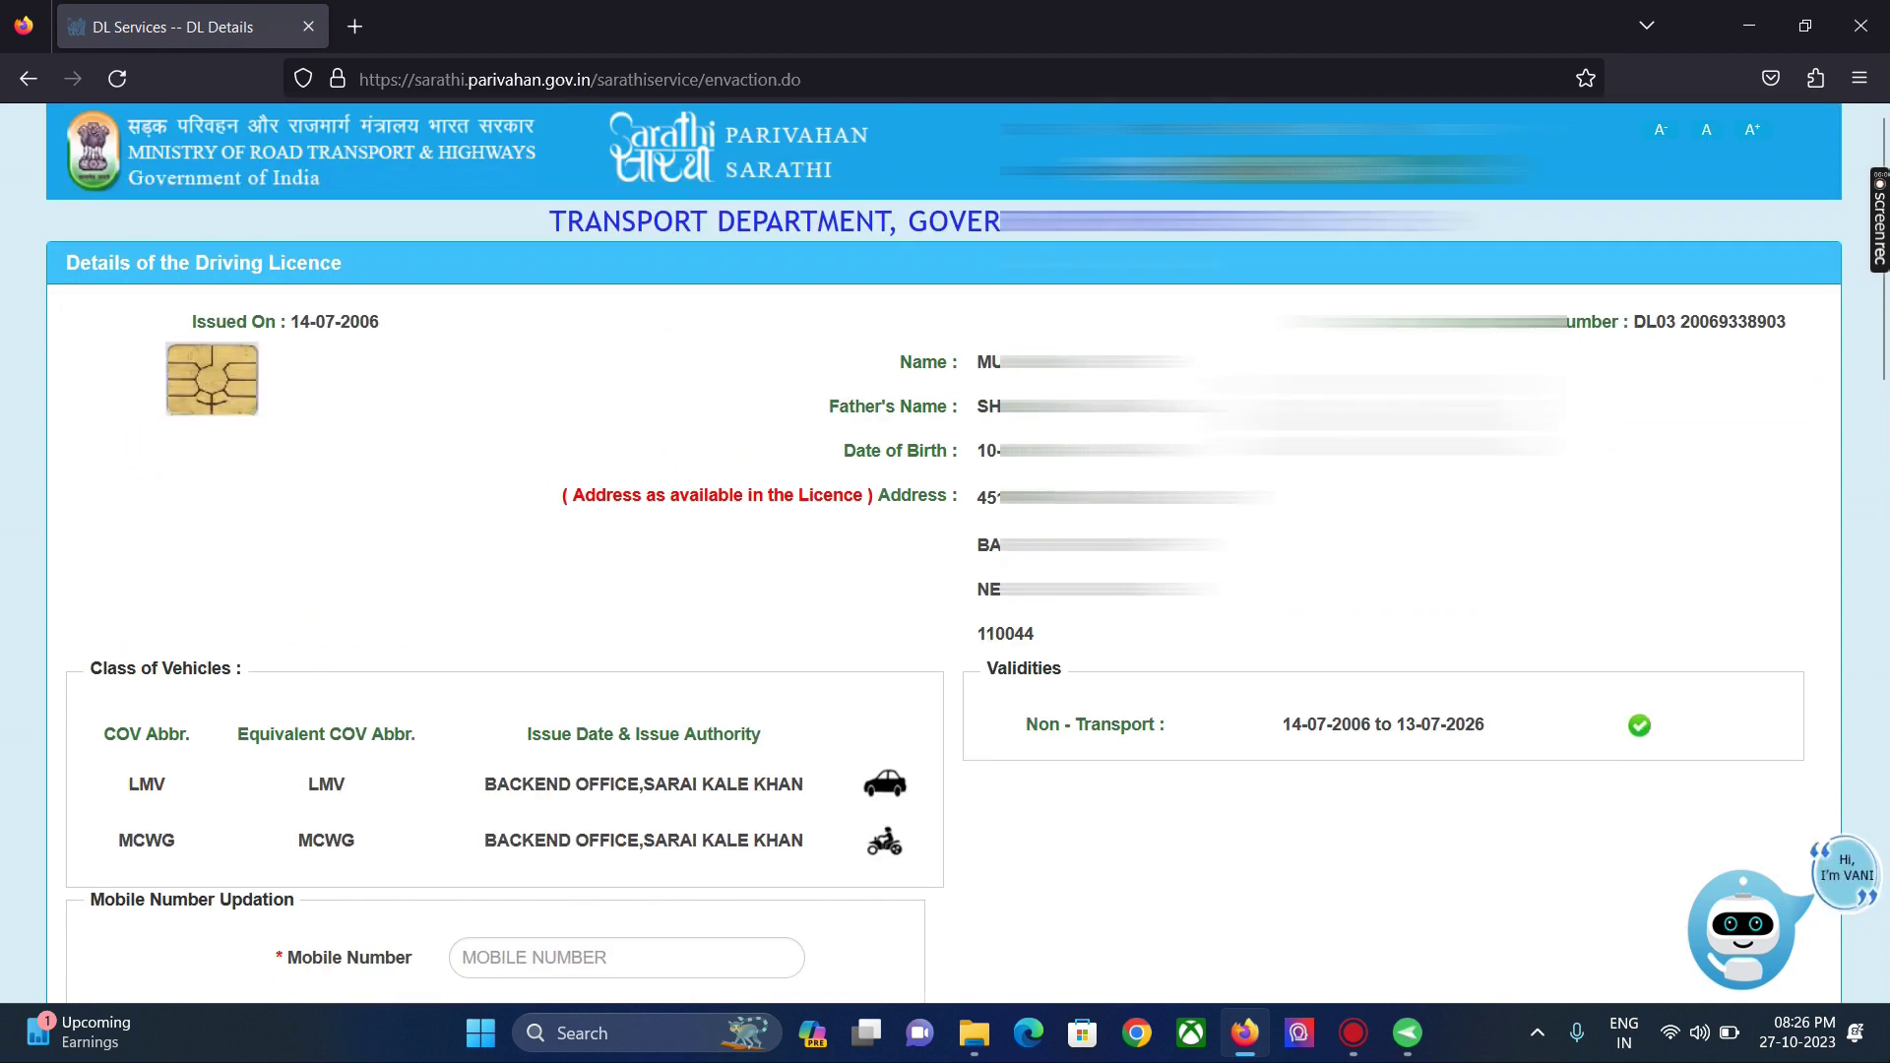
scroll(443, 561, "down", 4)
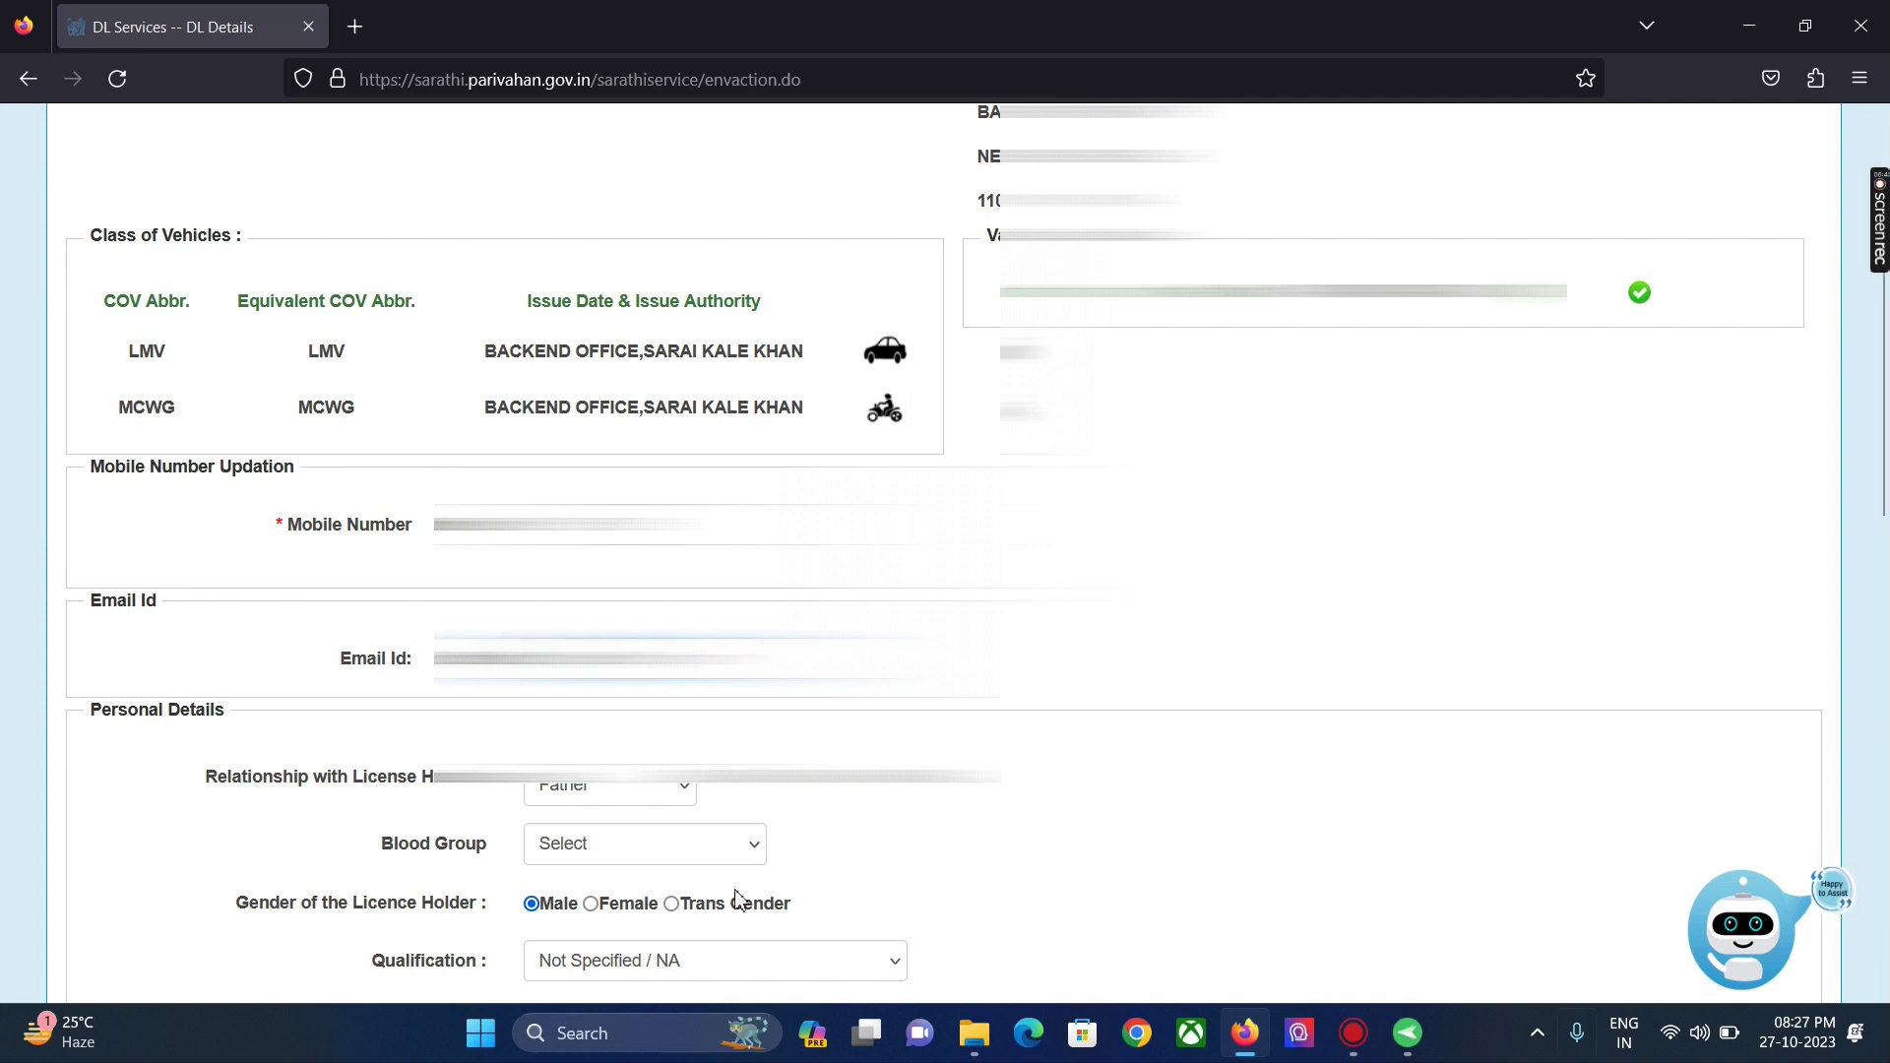
scroll(945, 552, "up", 2)
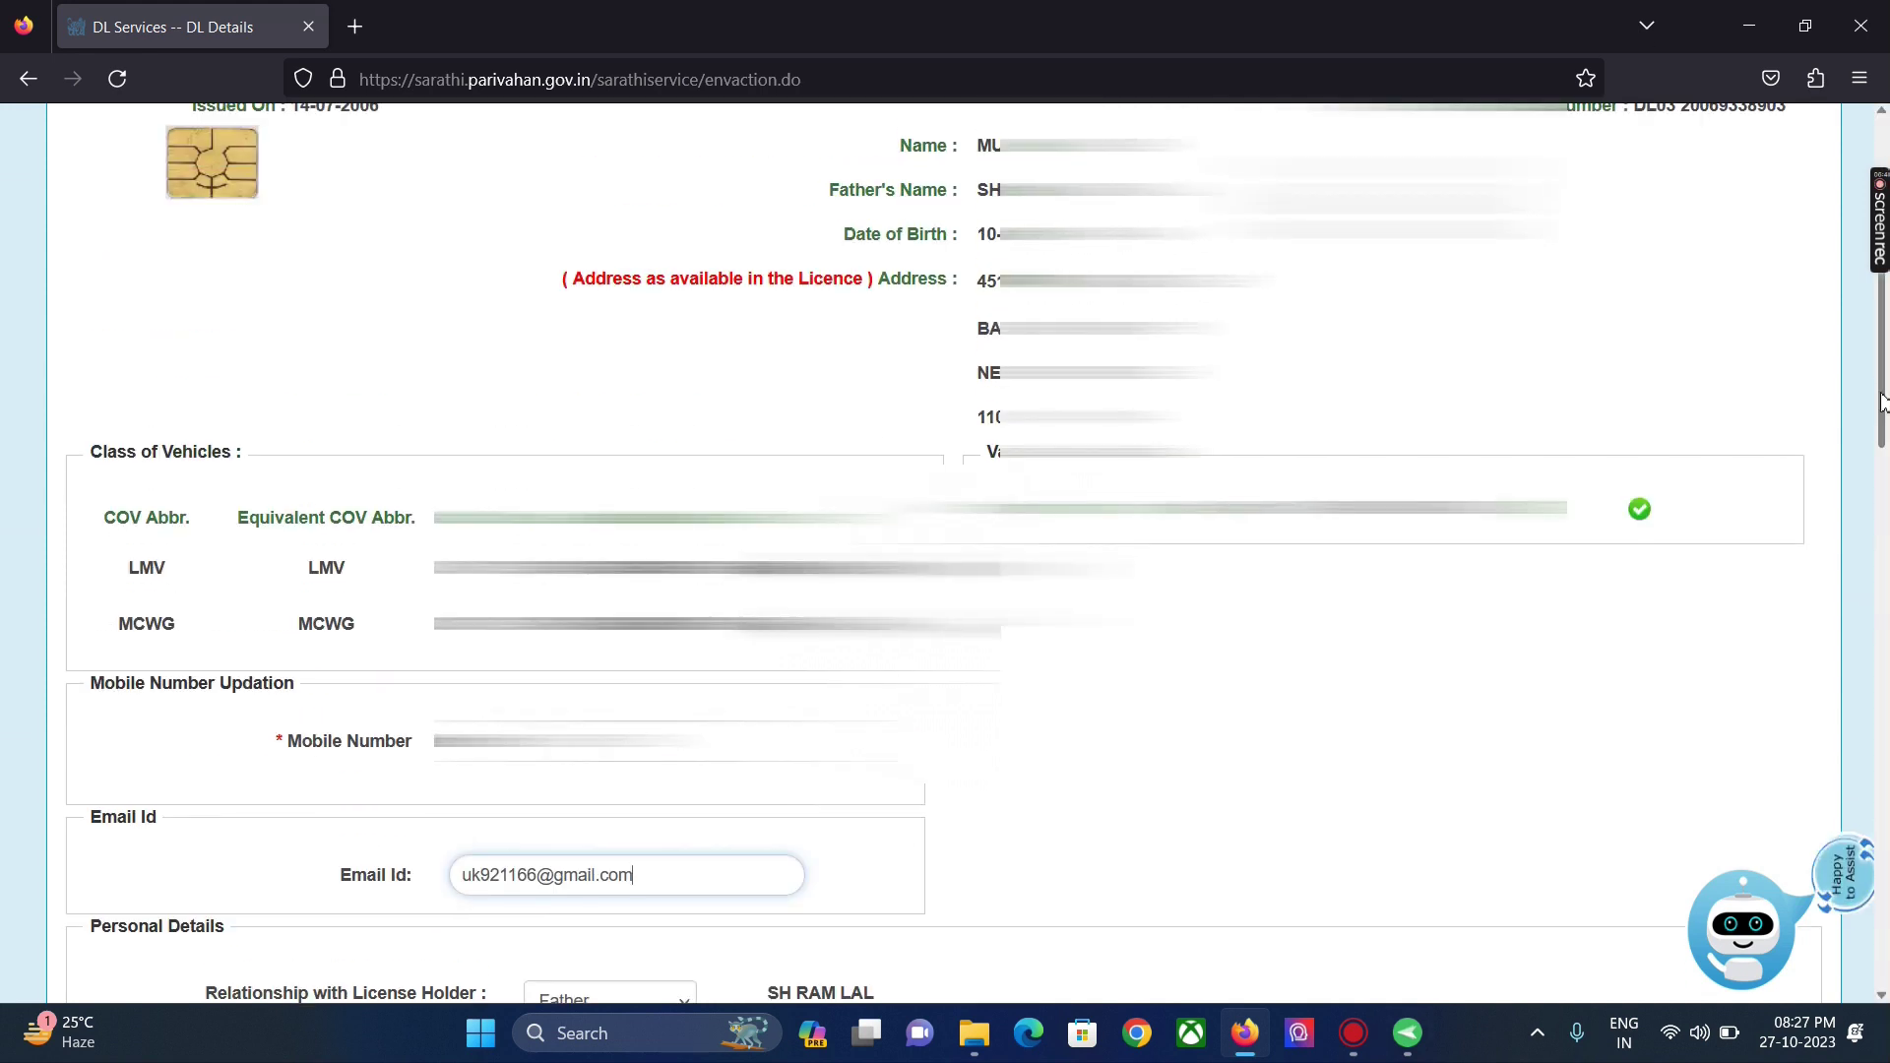
scroll(1885, 576, "down", 5)
scroll(772, 439, "down", 2)
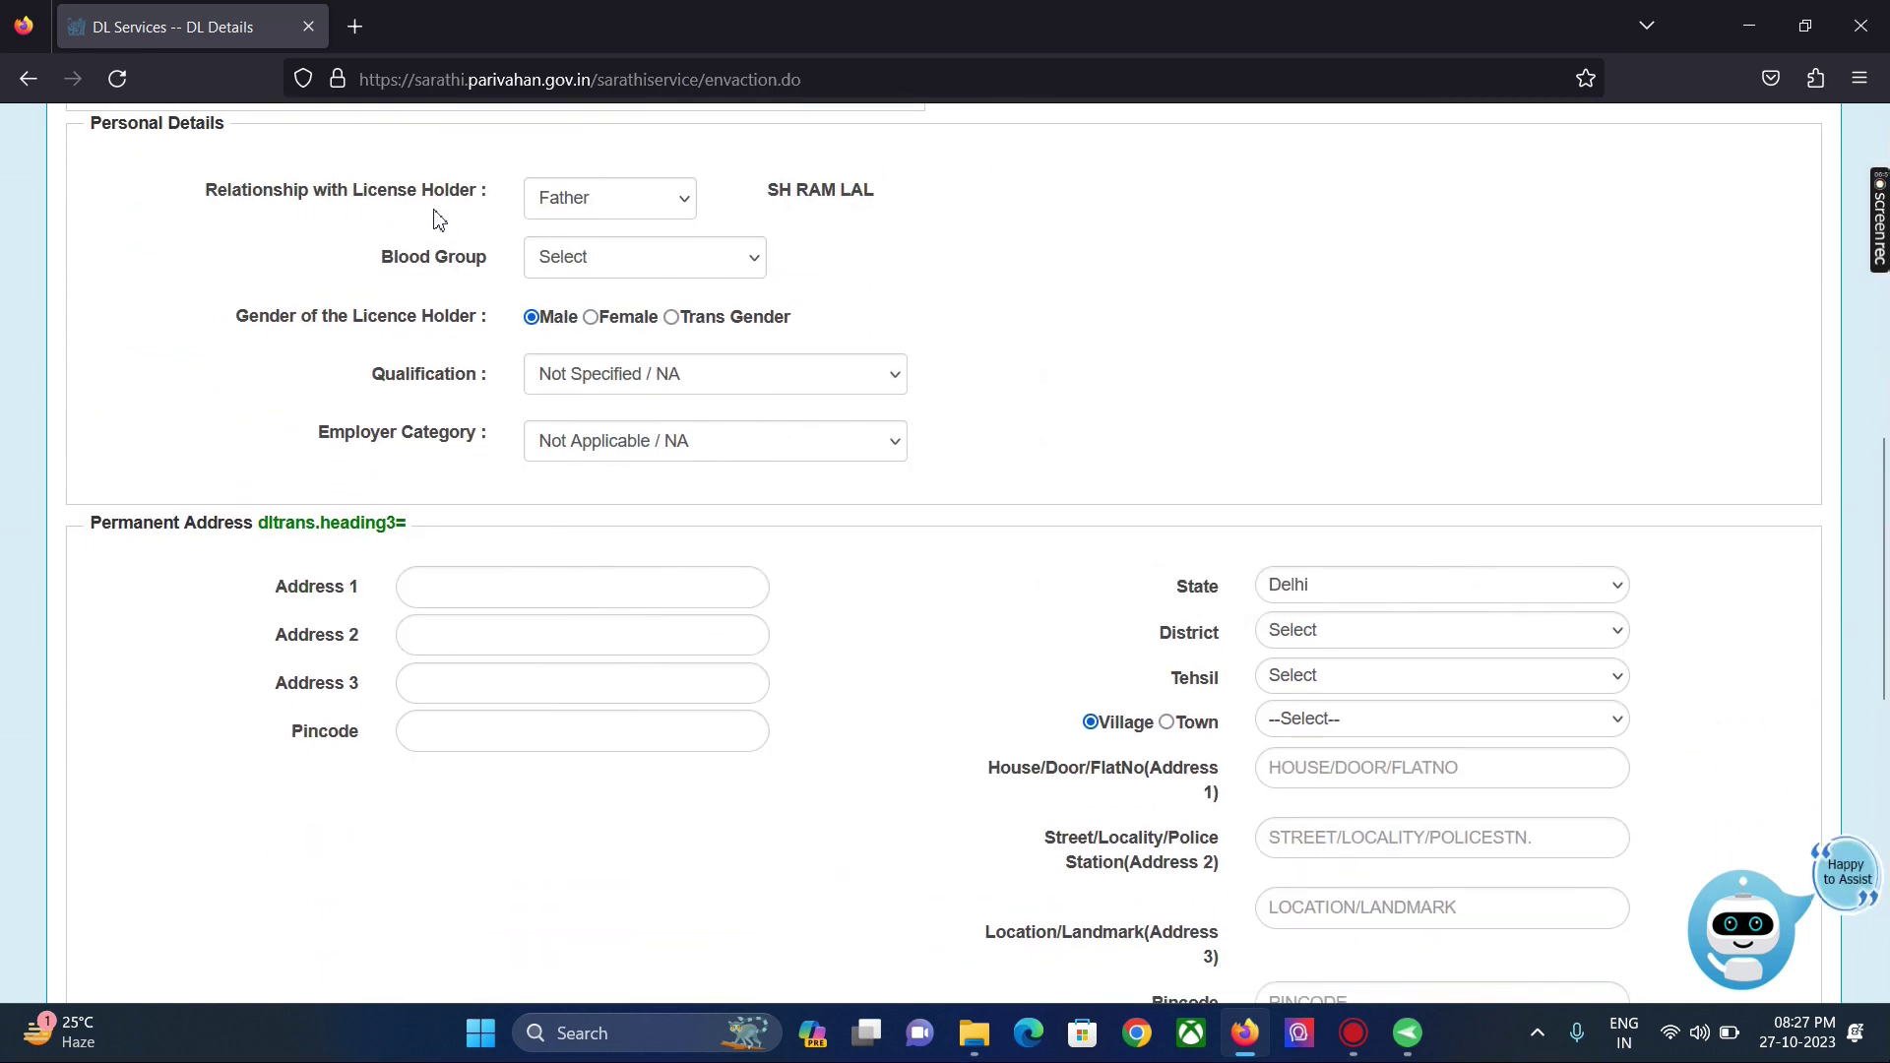
Step: Set the licence holder's blood group to Unknown in the personal details
left_click_drag(1876, 480, 1869, 375)
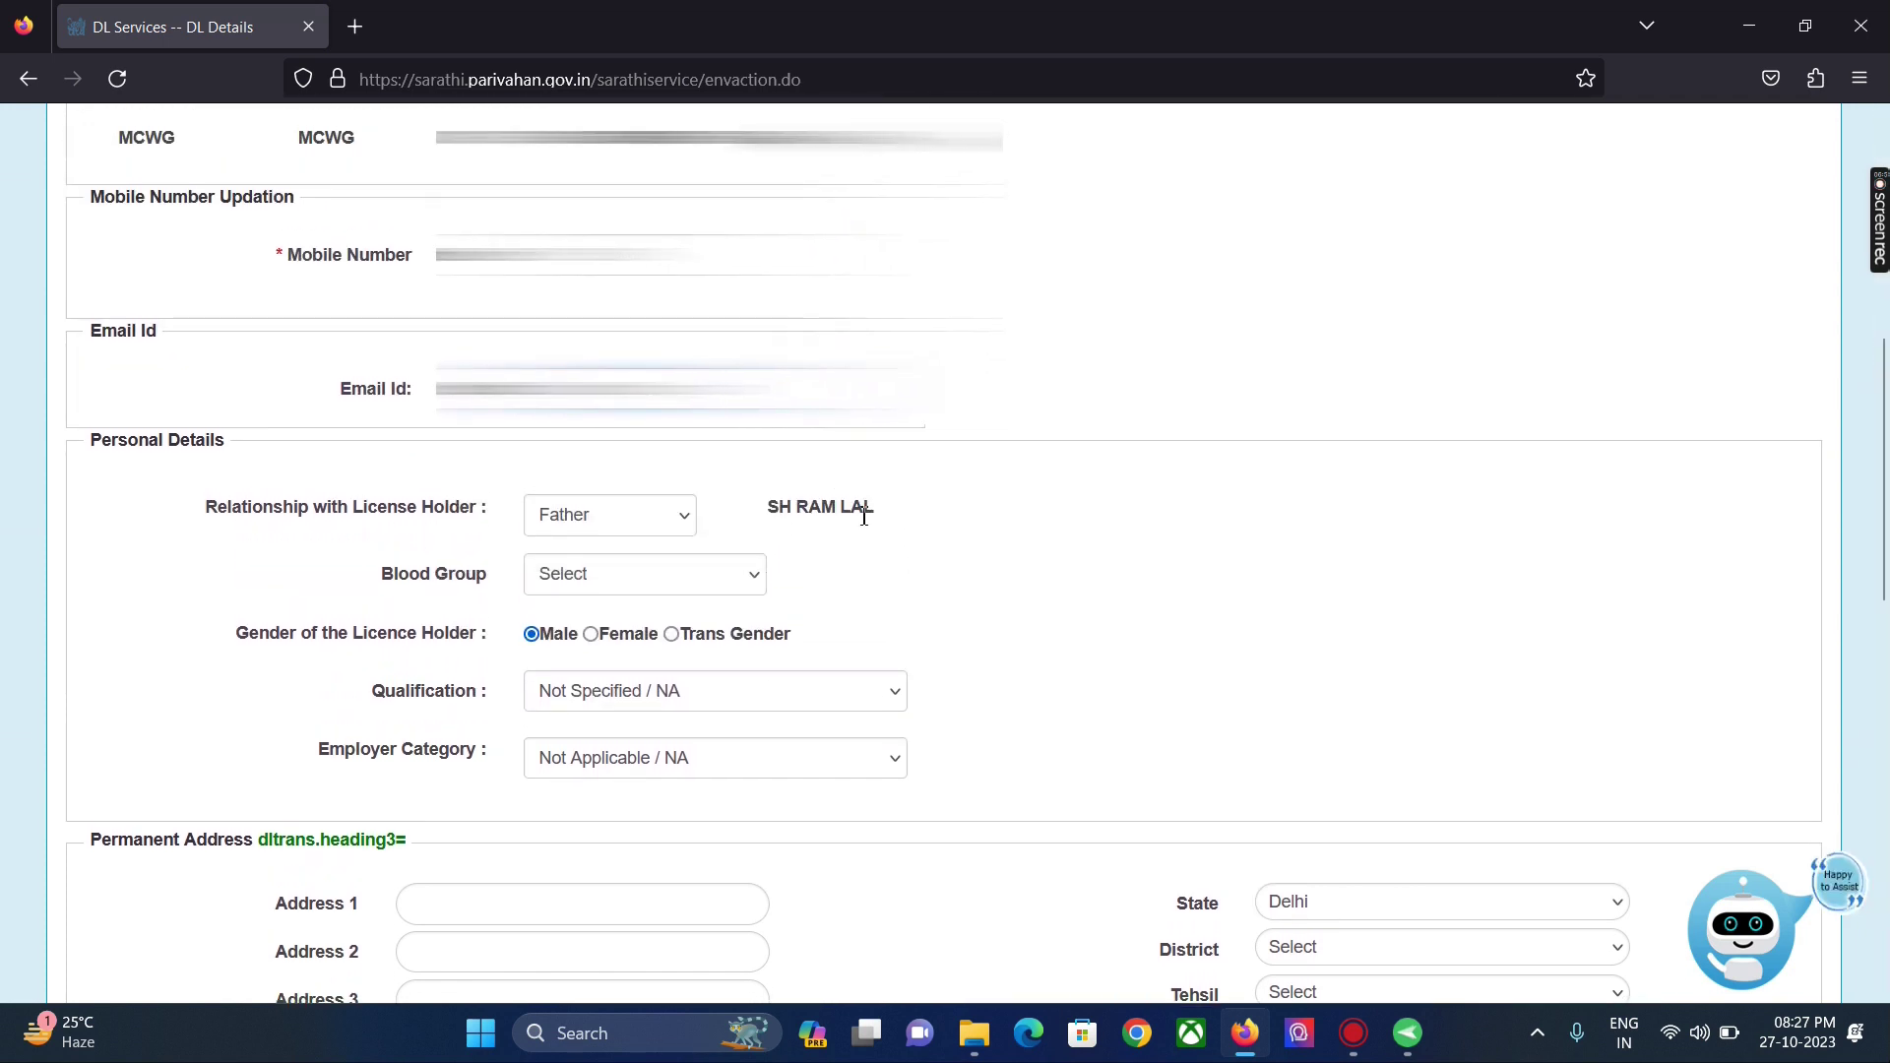
left_click(722, 590)
key("u")
key("Return")
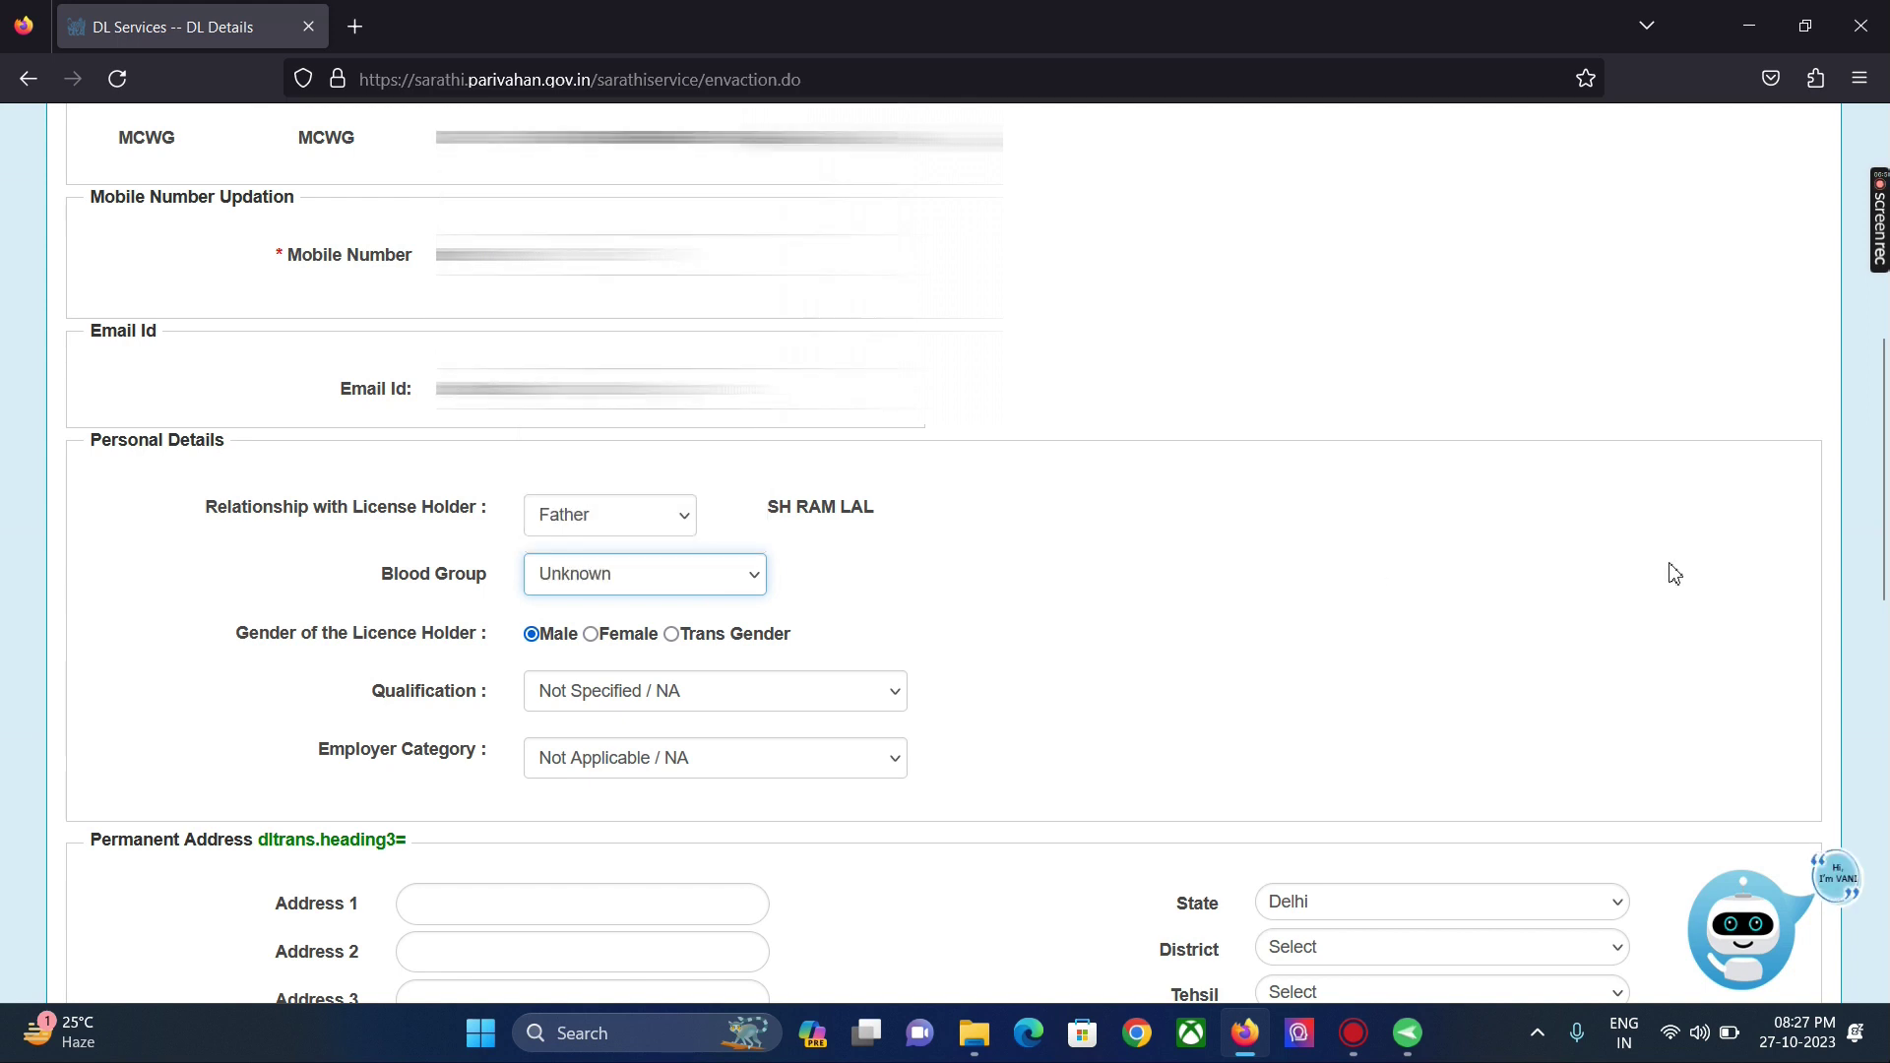
Step: Go through the permanent and present address sections, dismiss the alert, and open the district choices for the present address
left_click_drag(1885, 559, 1886, 684)
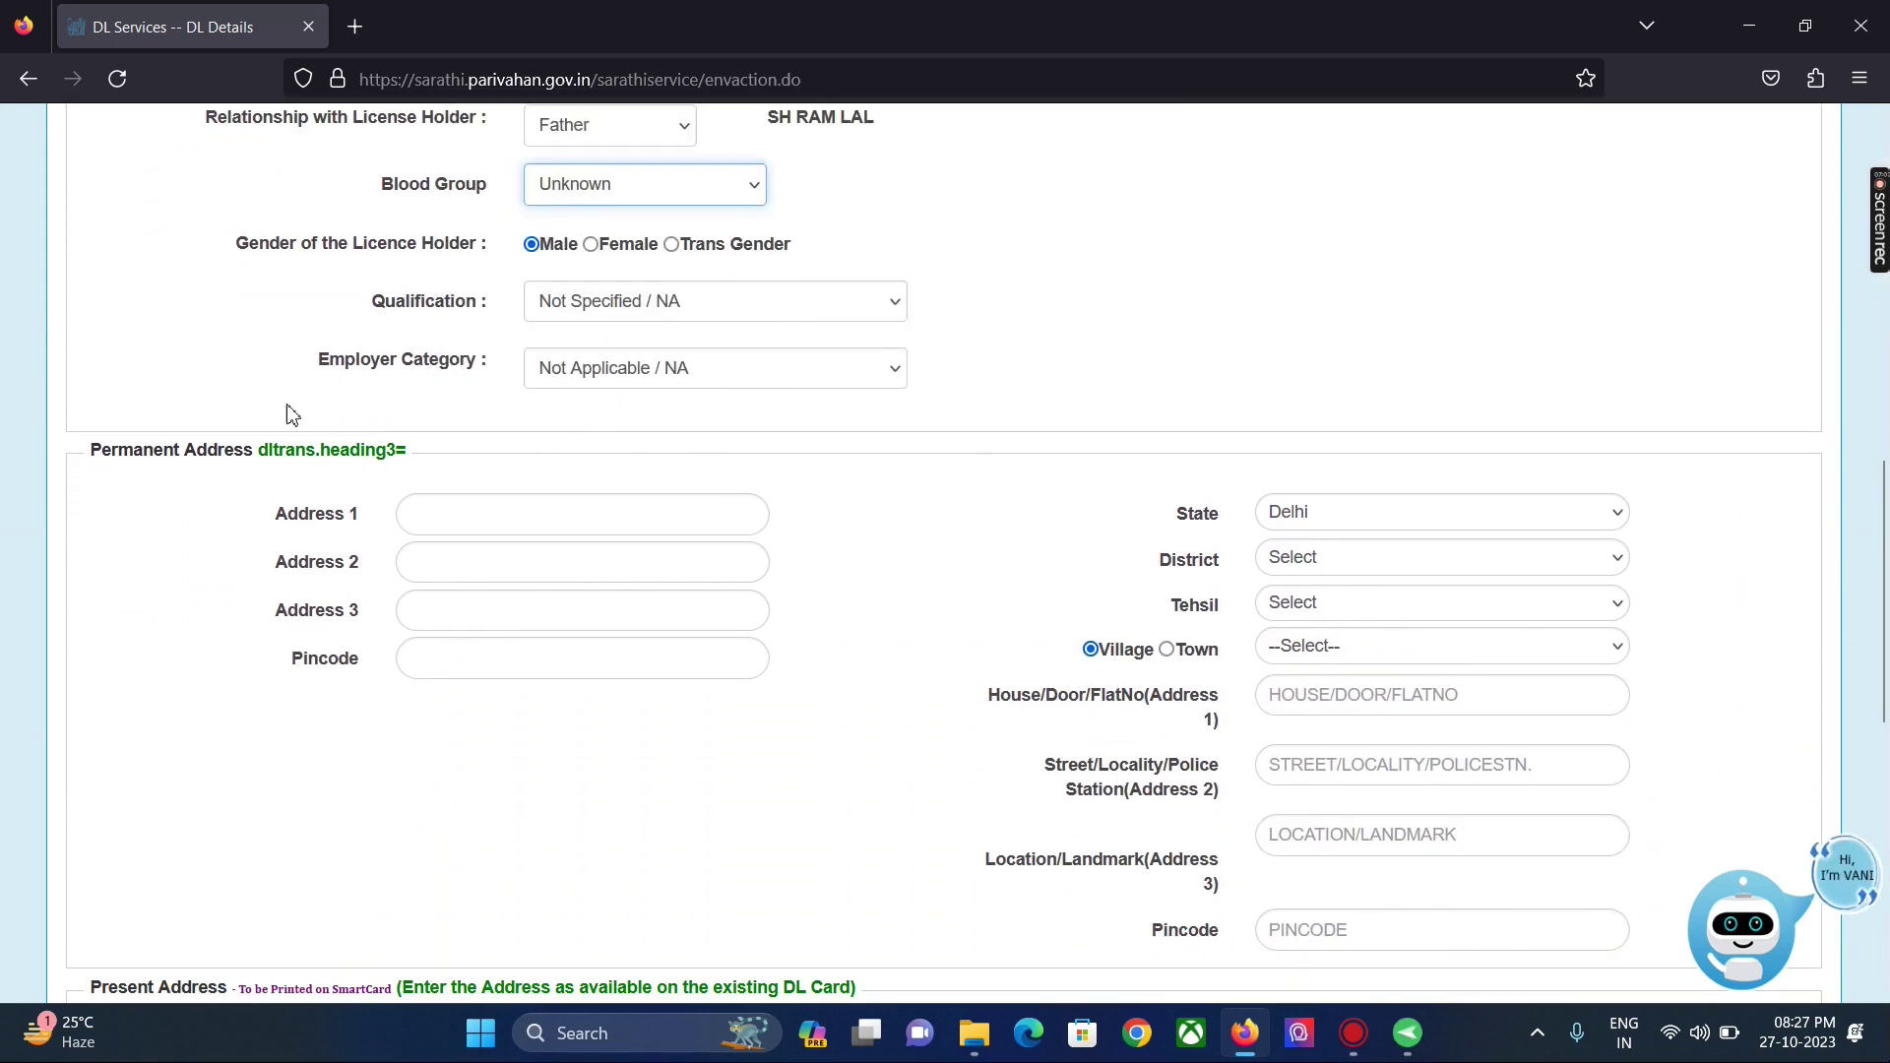
left_click_drag(1885, 536, 1885, 593)
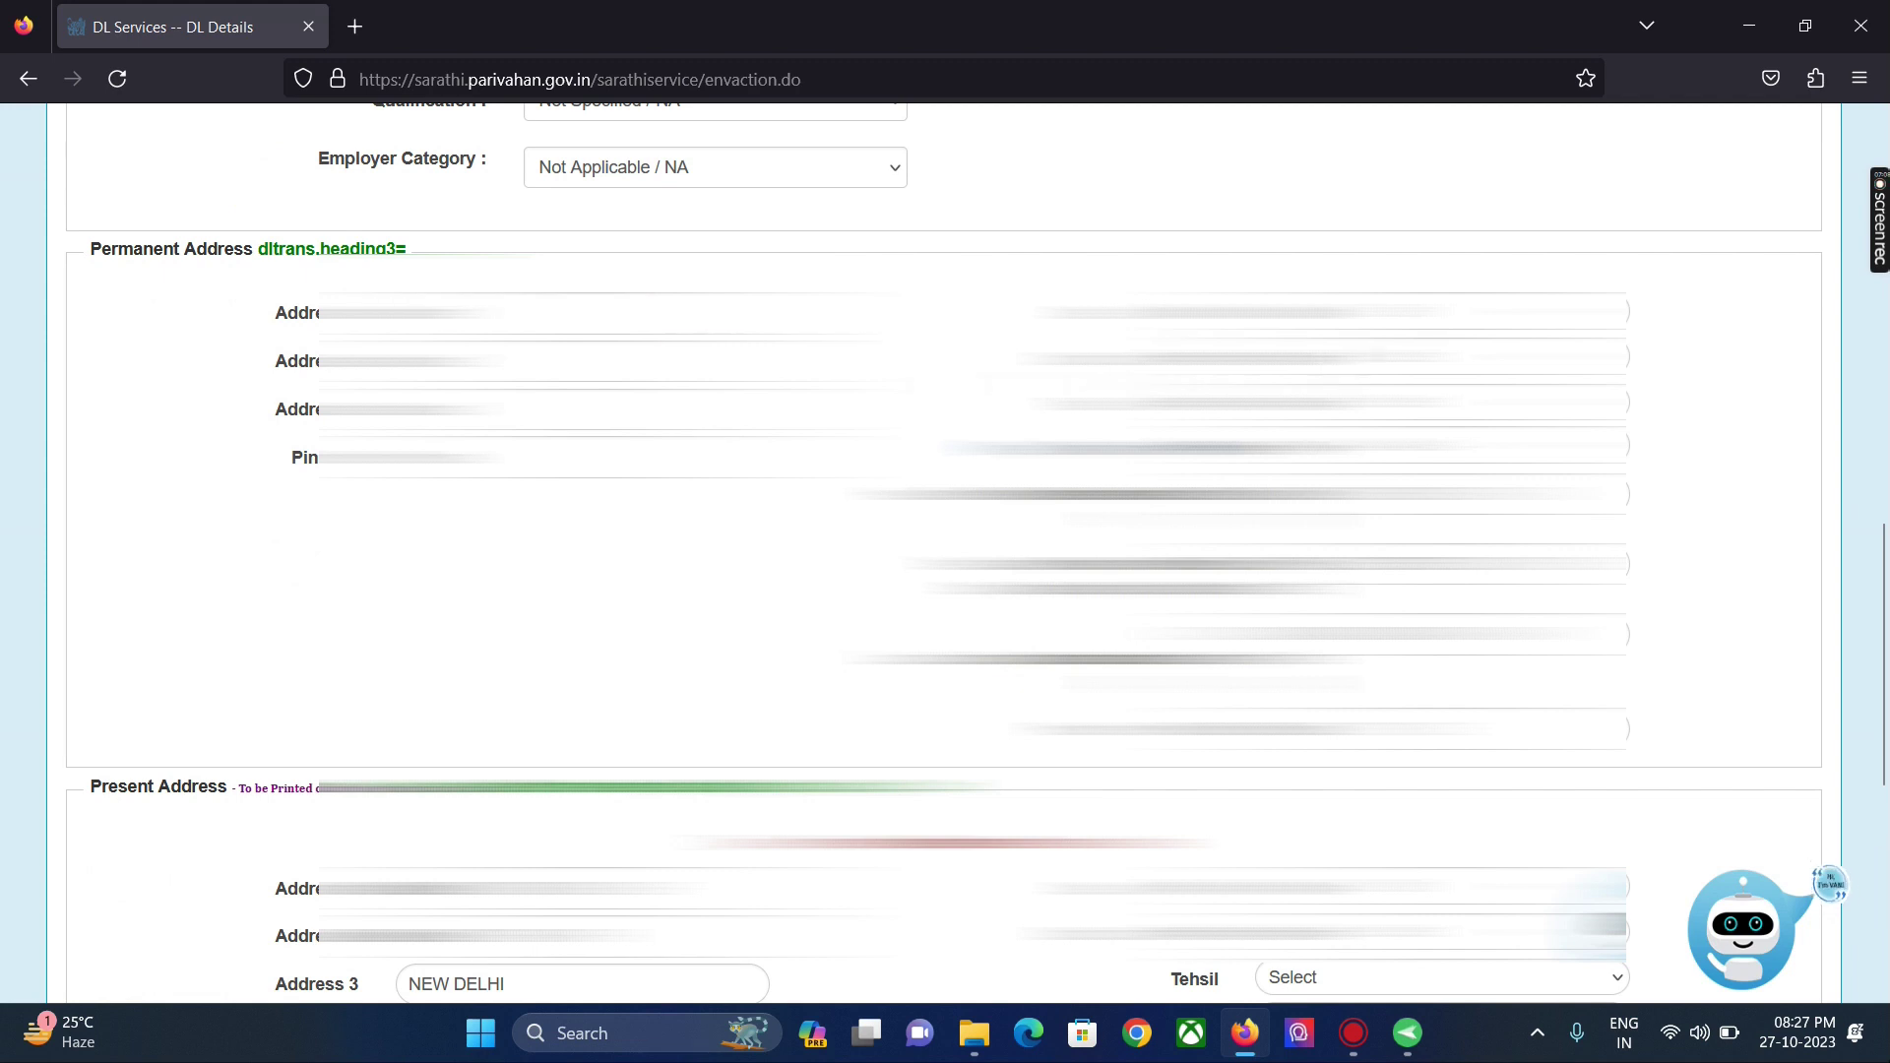
scroll(945, 551, "down", 4)
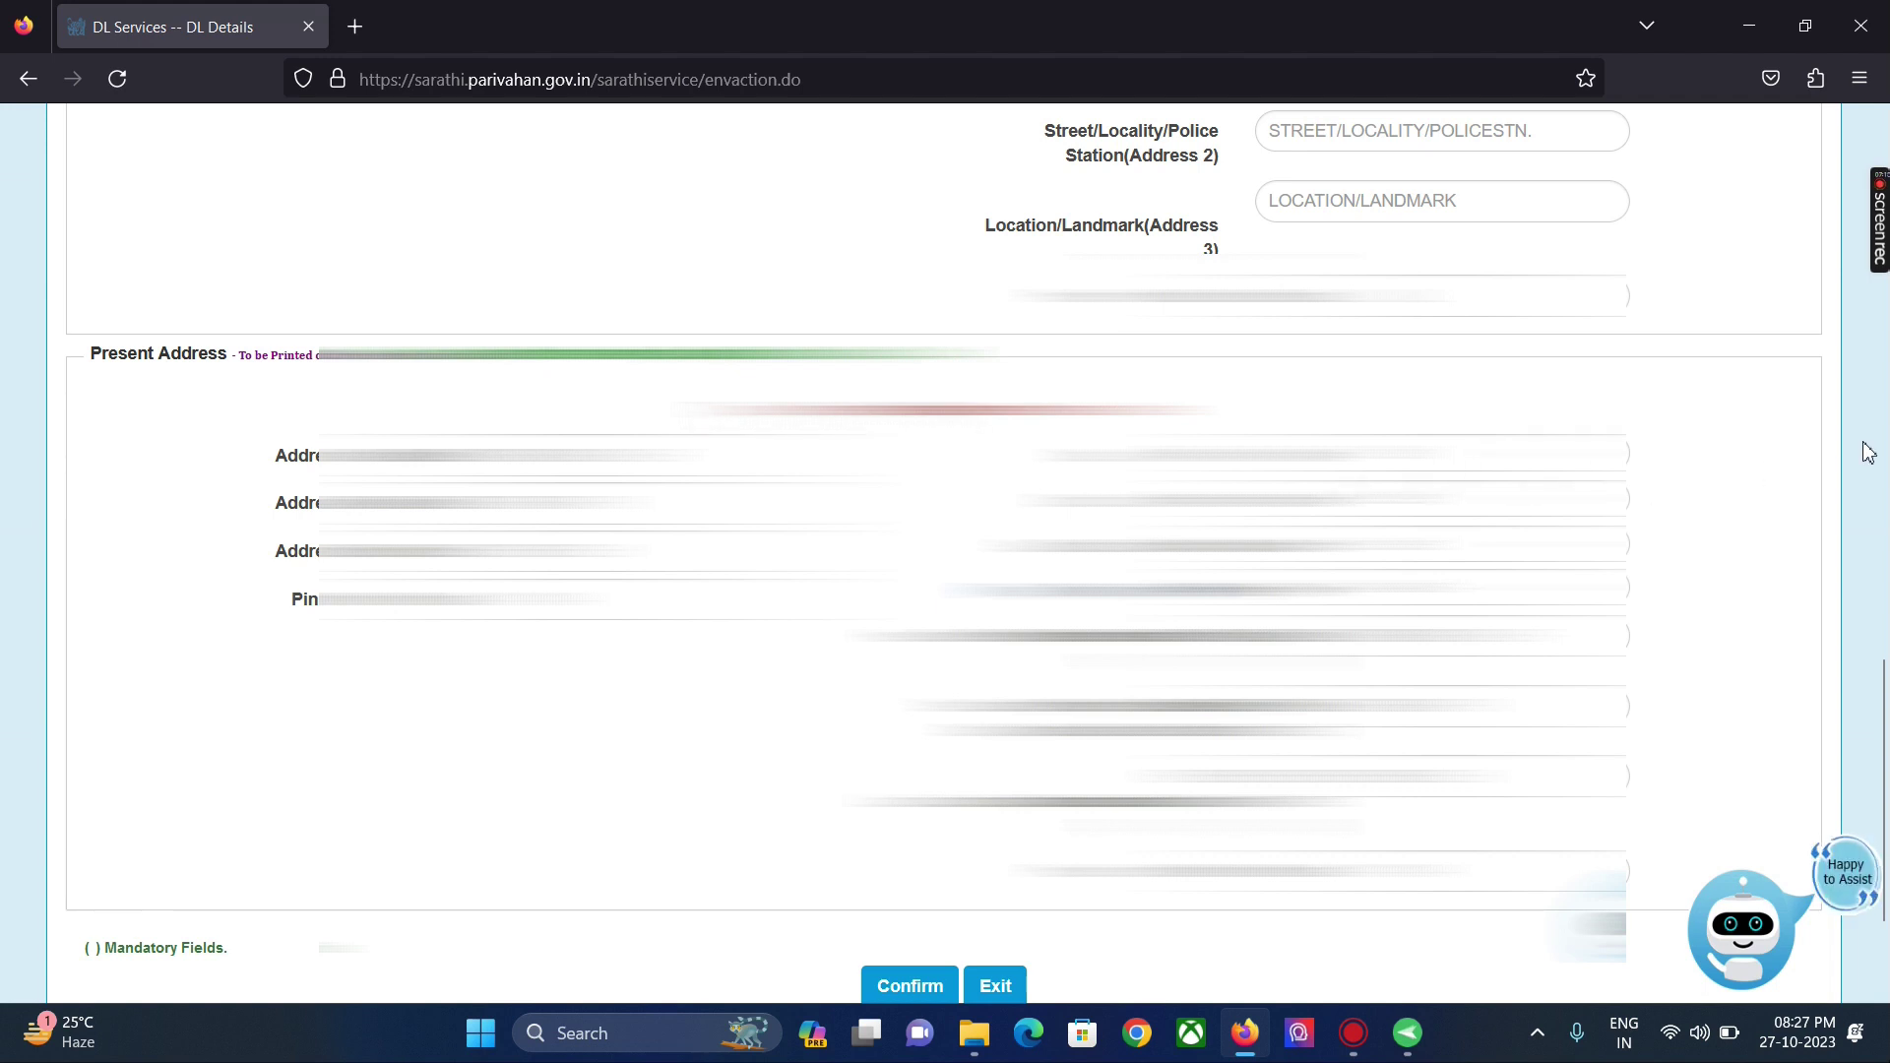
left_click_drag(1883, 667, 1866, 747)
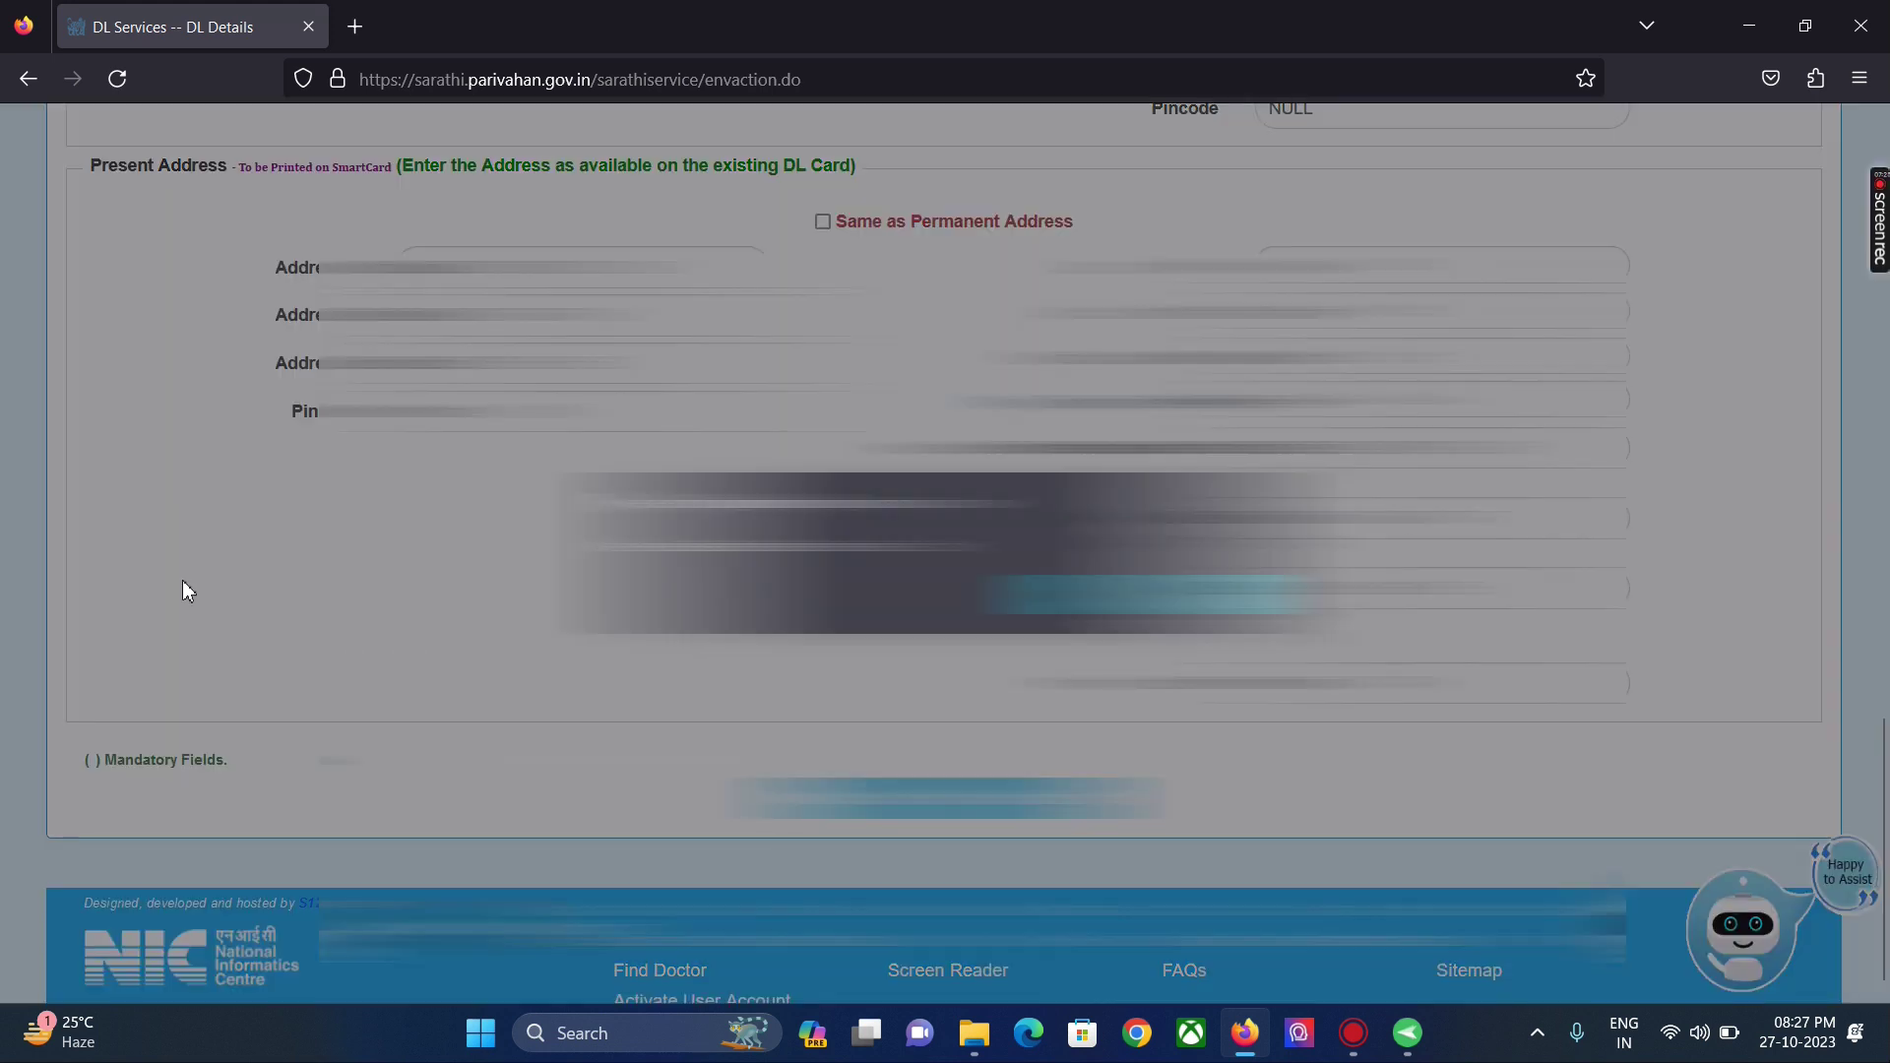
left_click(1147, 594)
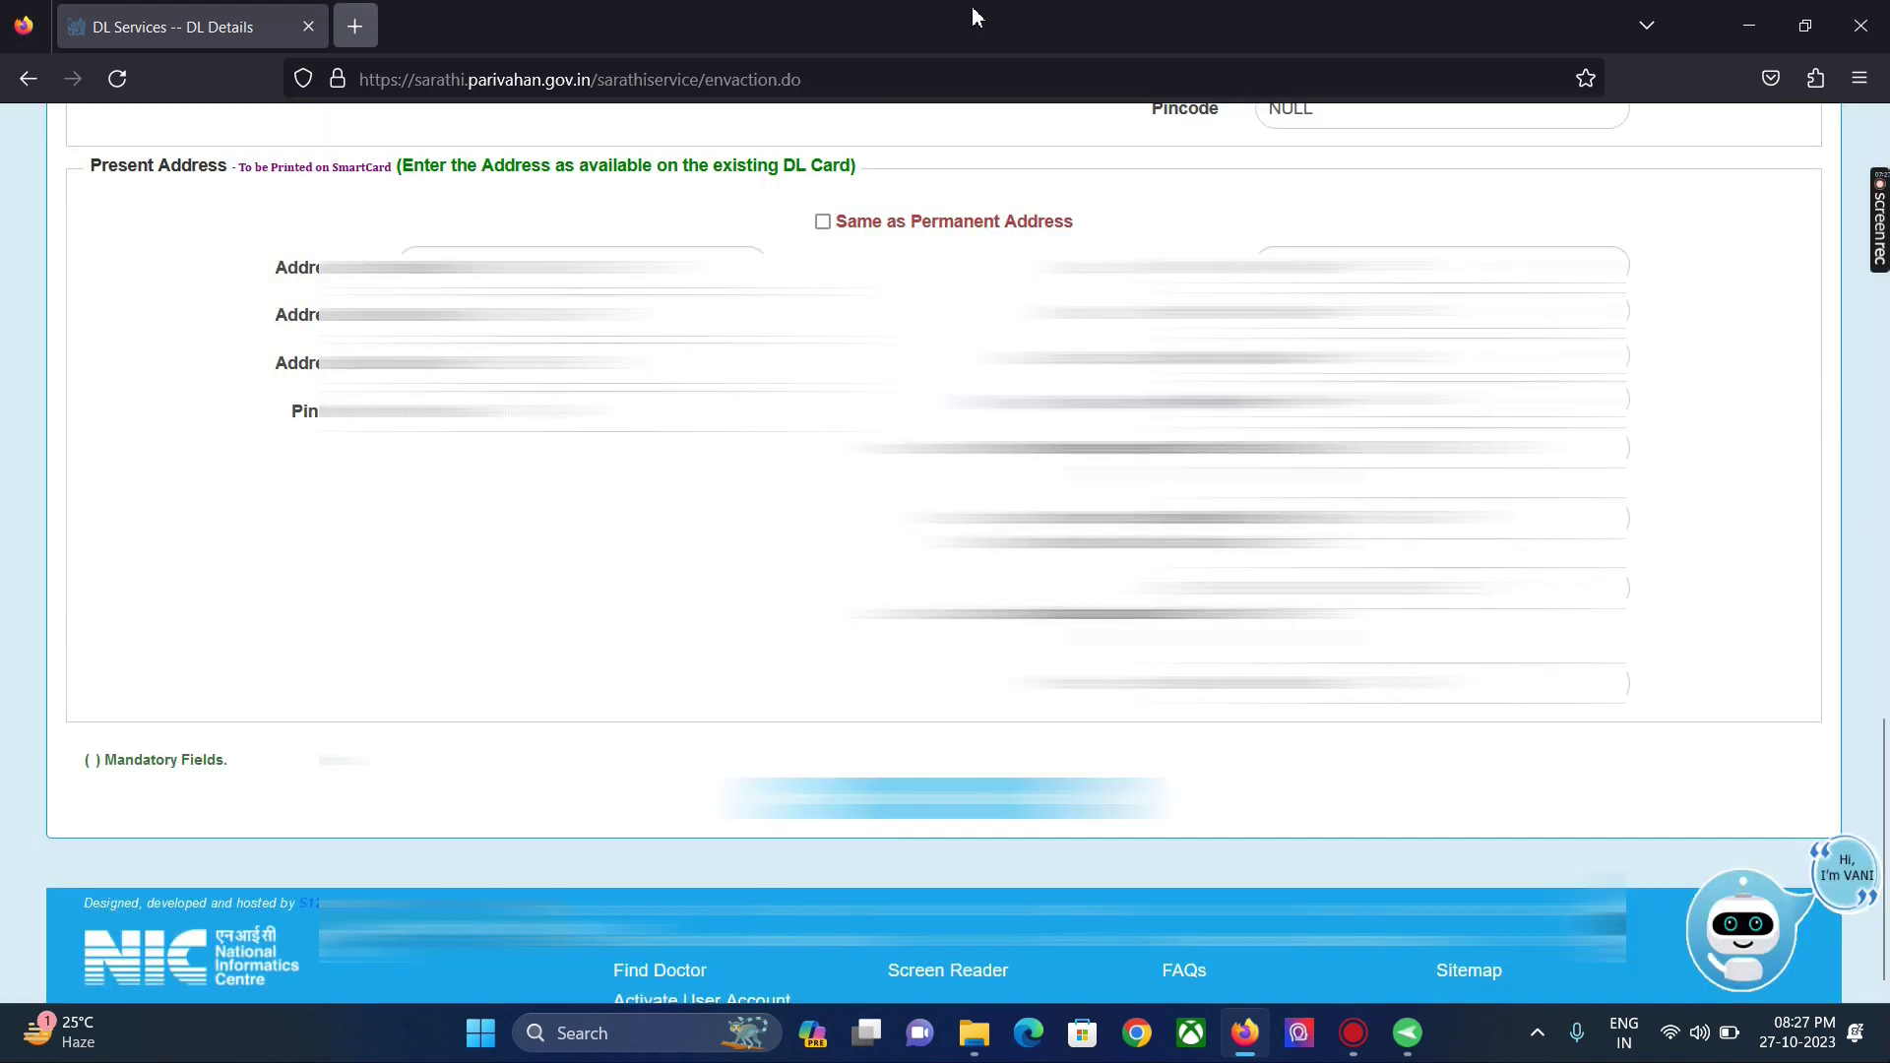
left_click(1442, 311)
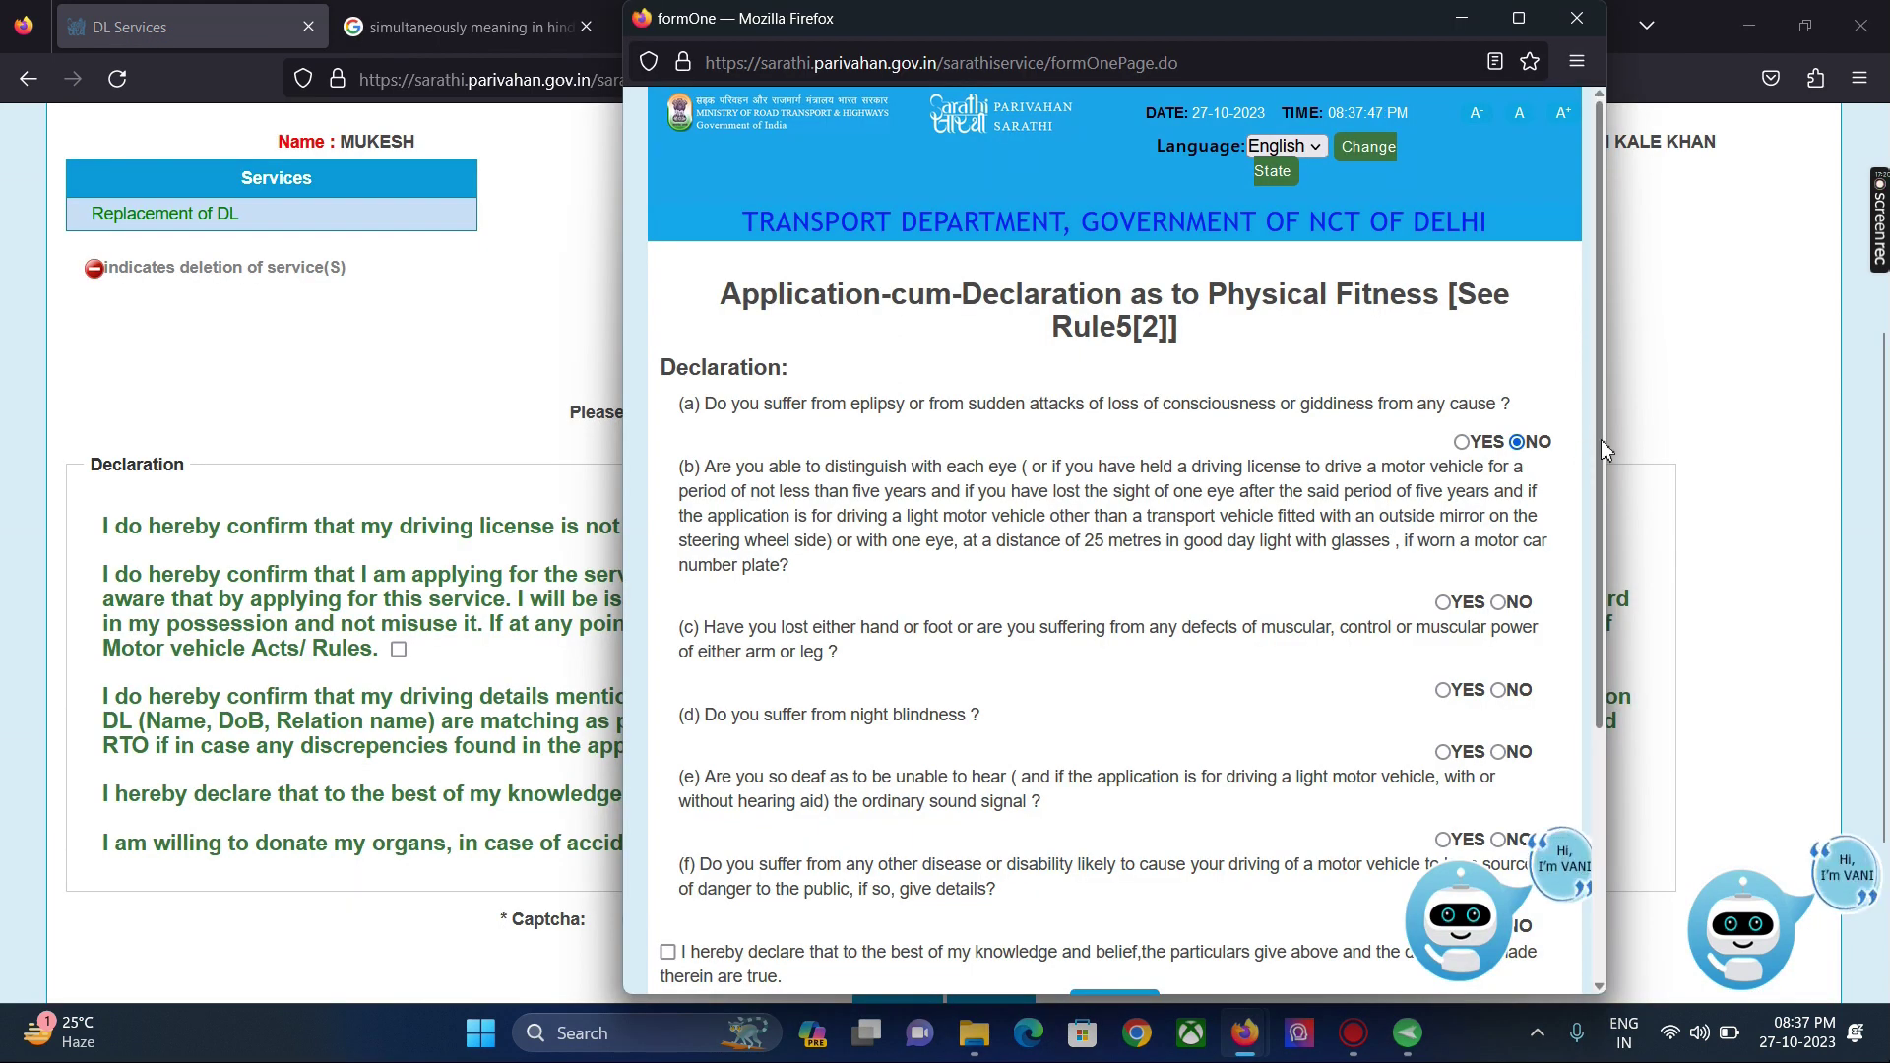
Step: Answer the physical fitness declaration with YES for question (b) and NO for questions (c), (d), (e) and (f)
left_click_drag(1601, 439, 1586, 548)
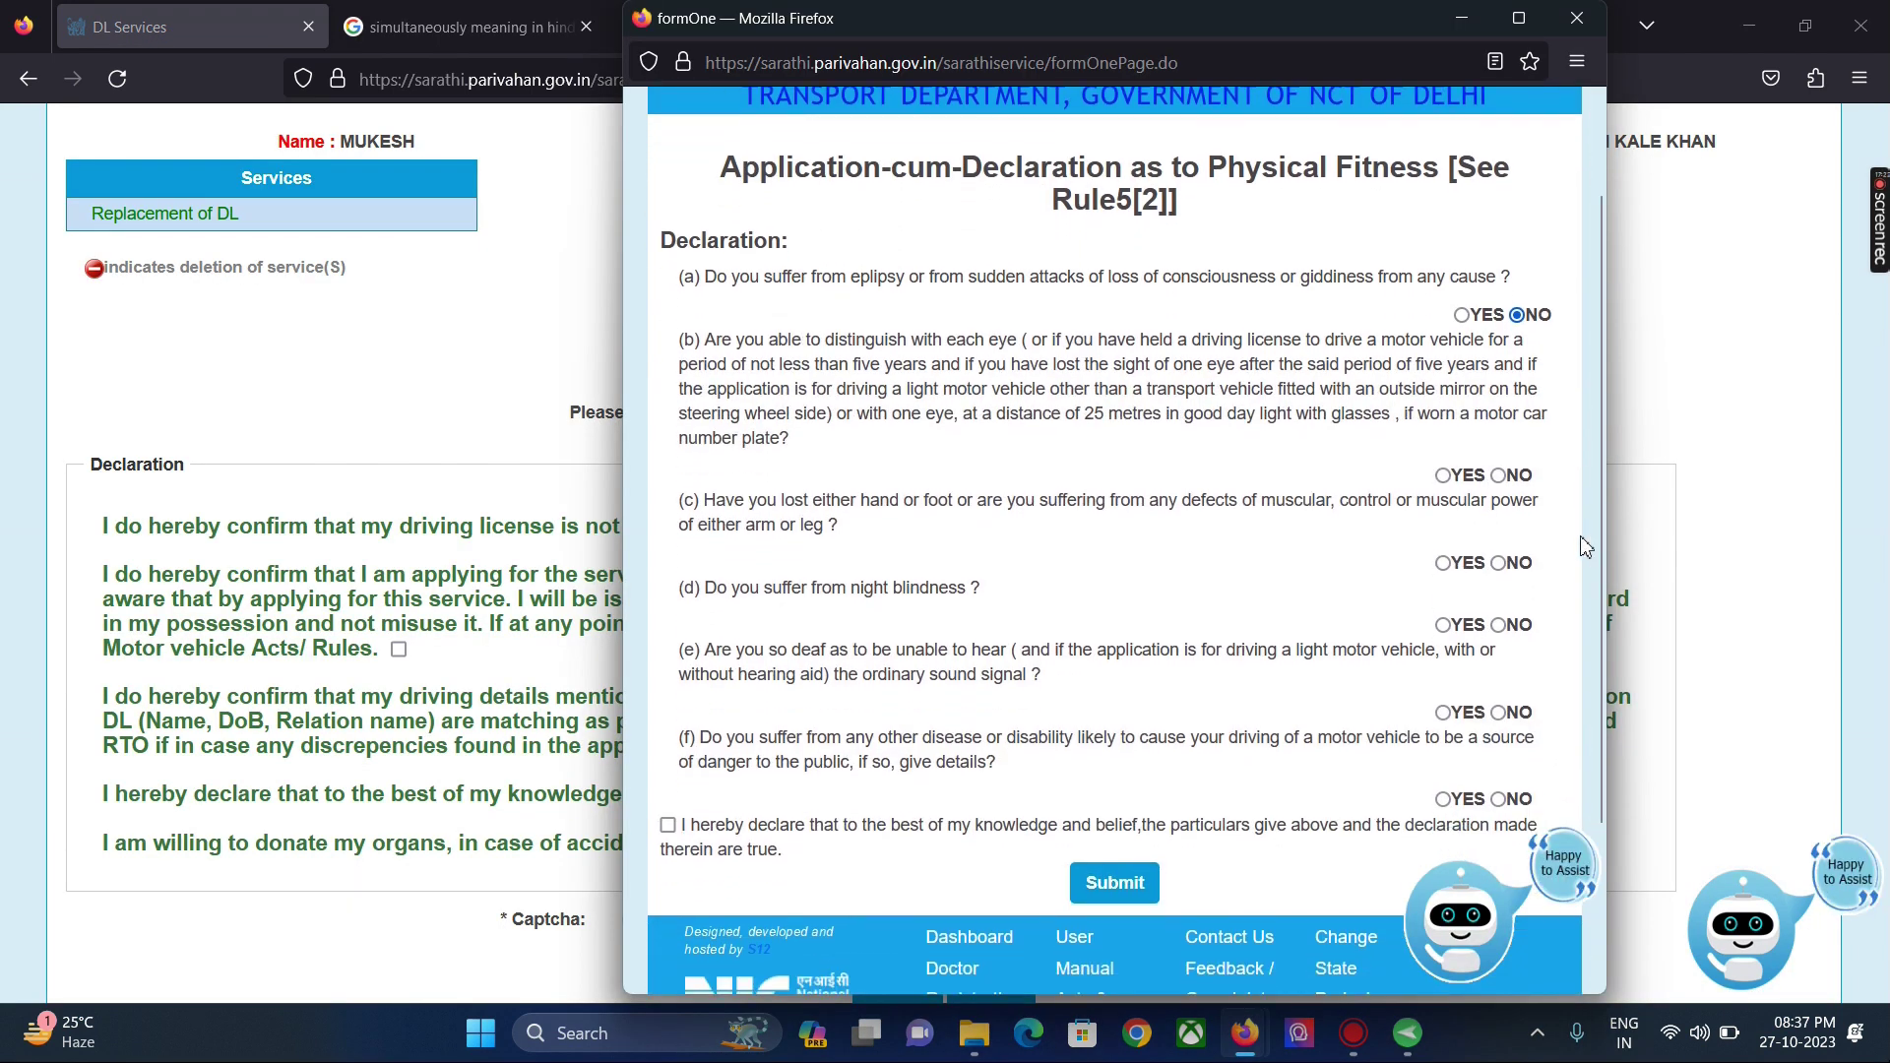
left_click(1442, 476)
left_click_drag(1600, 480, 1591, 539)
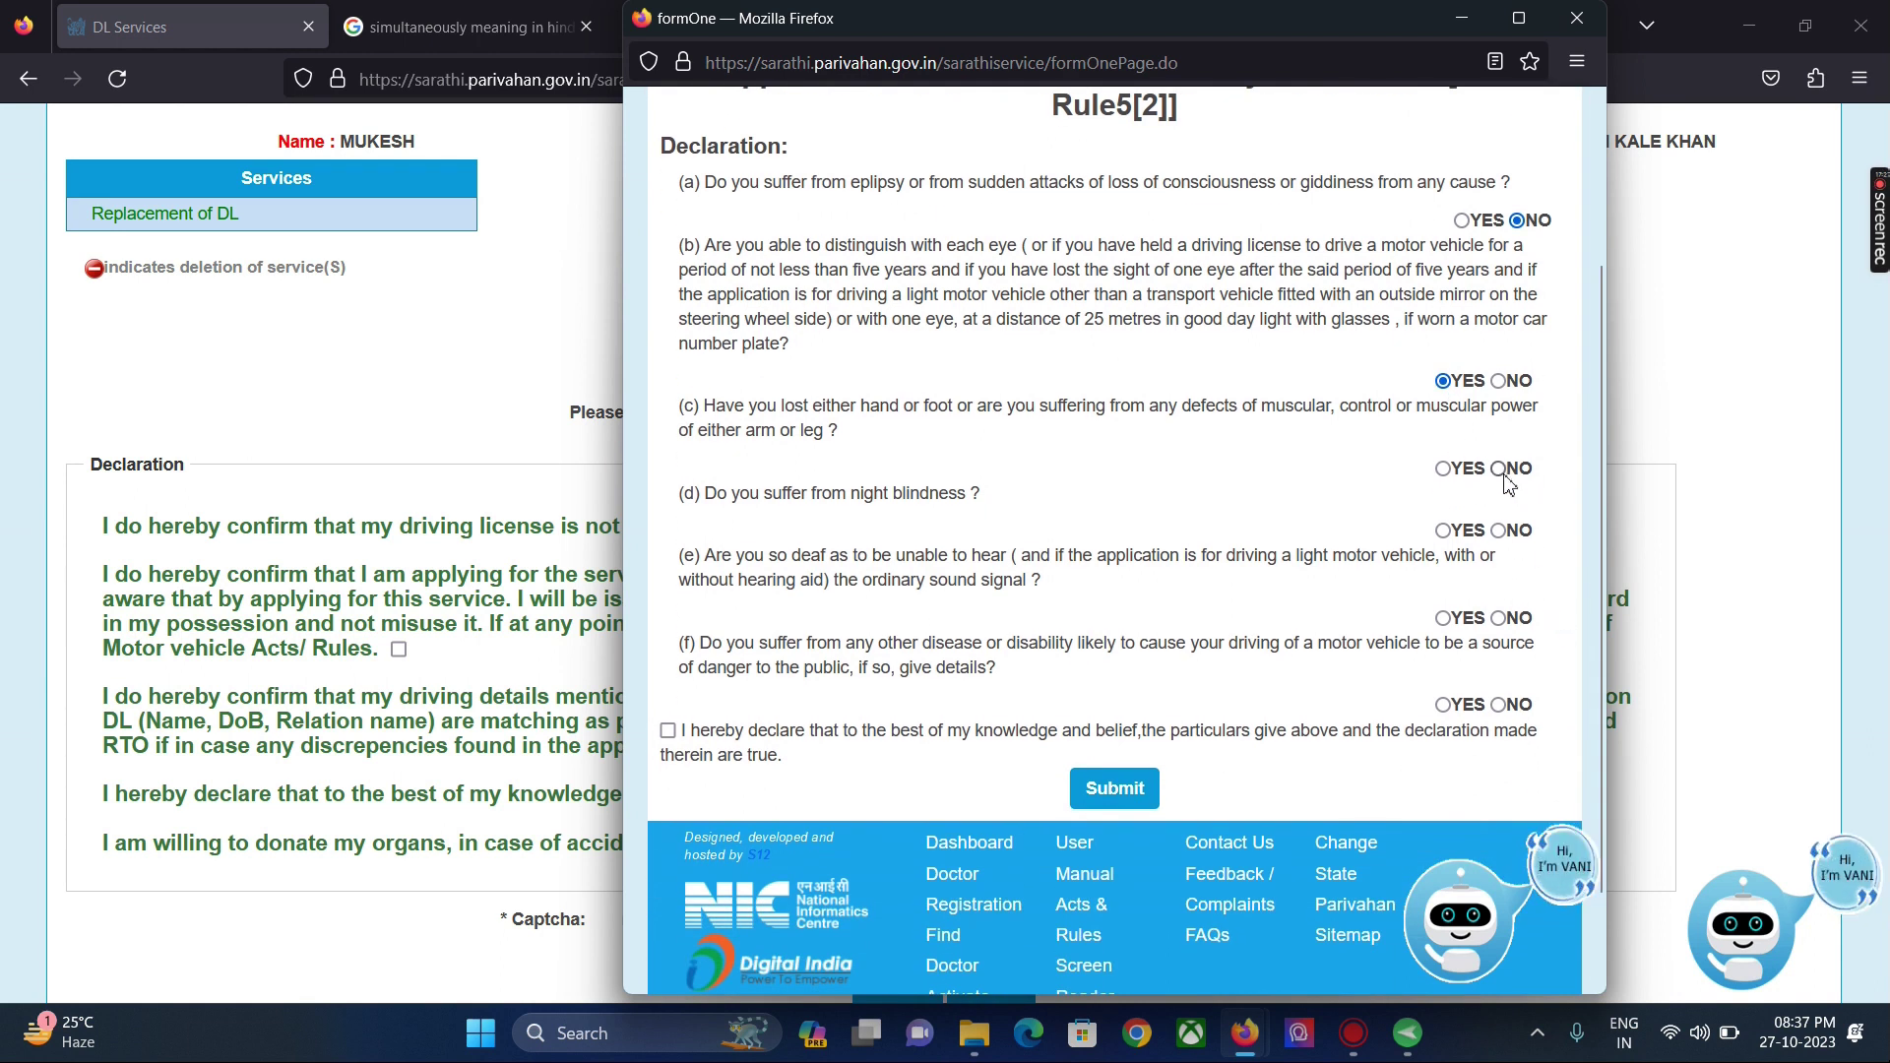
left_click(1499, 531)
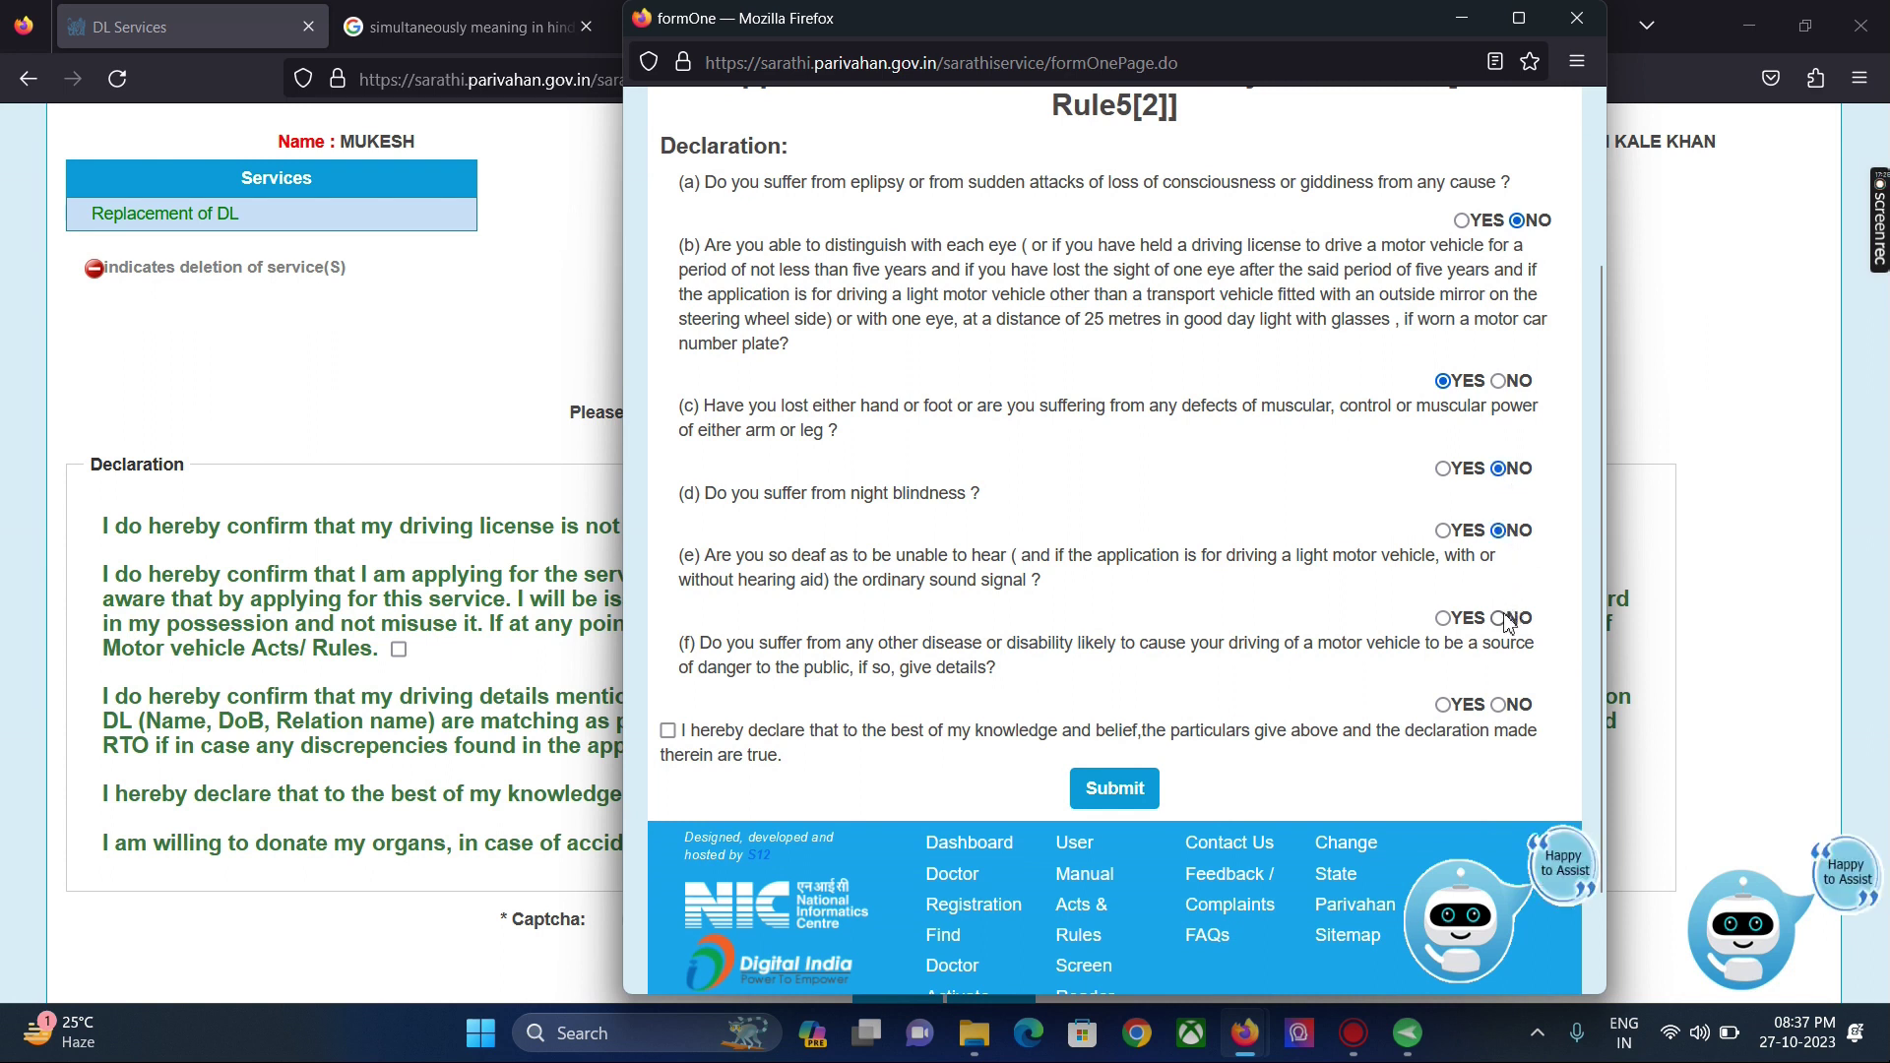
left_click(1498, 619)
left_click(1513, 707)
Step: Declare the physical fitness particulars true, submit the self declaration with confirmation, and return to the licence services application
left_click(667, 730)
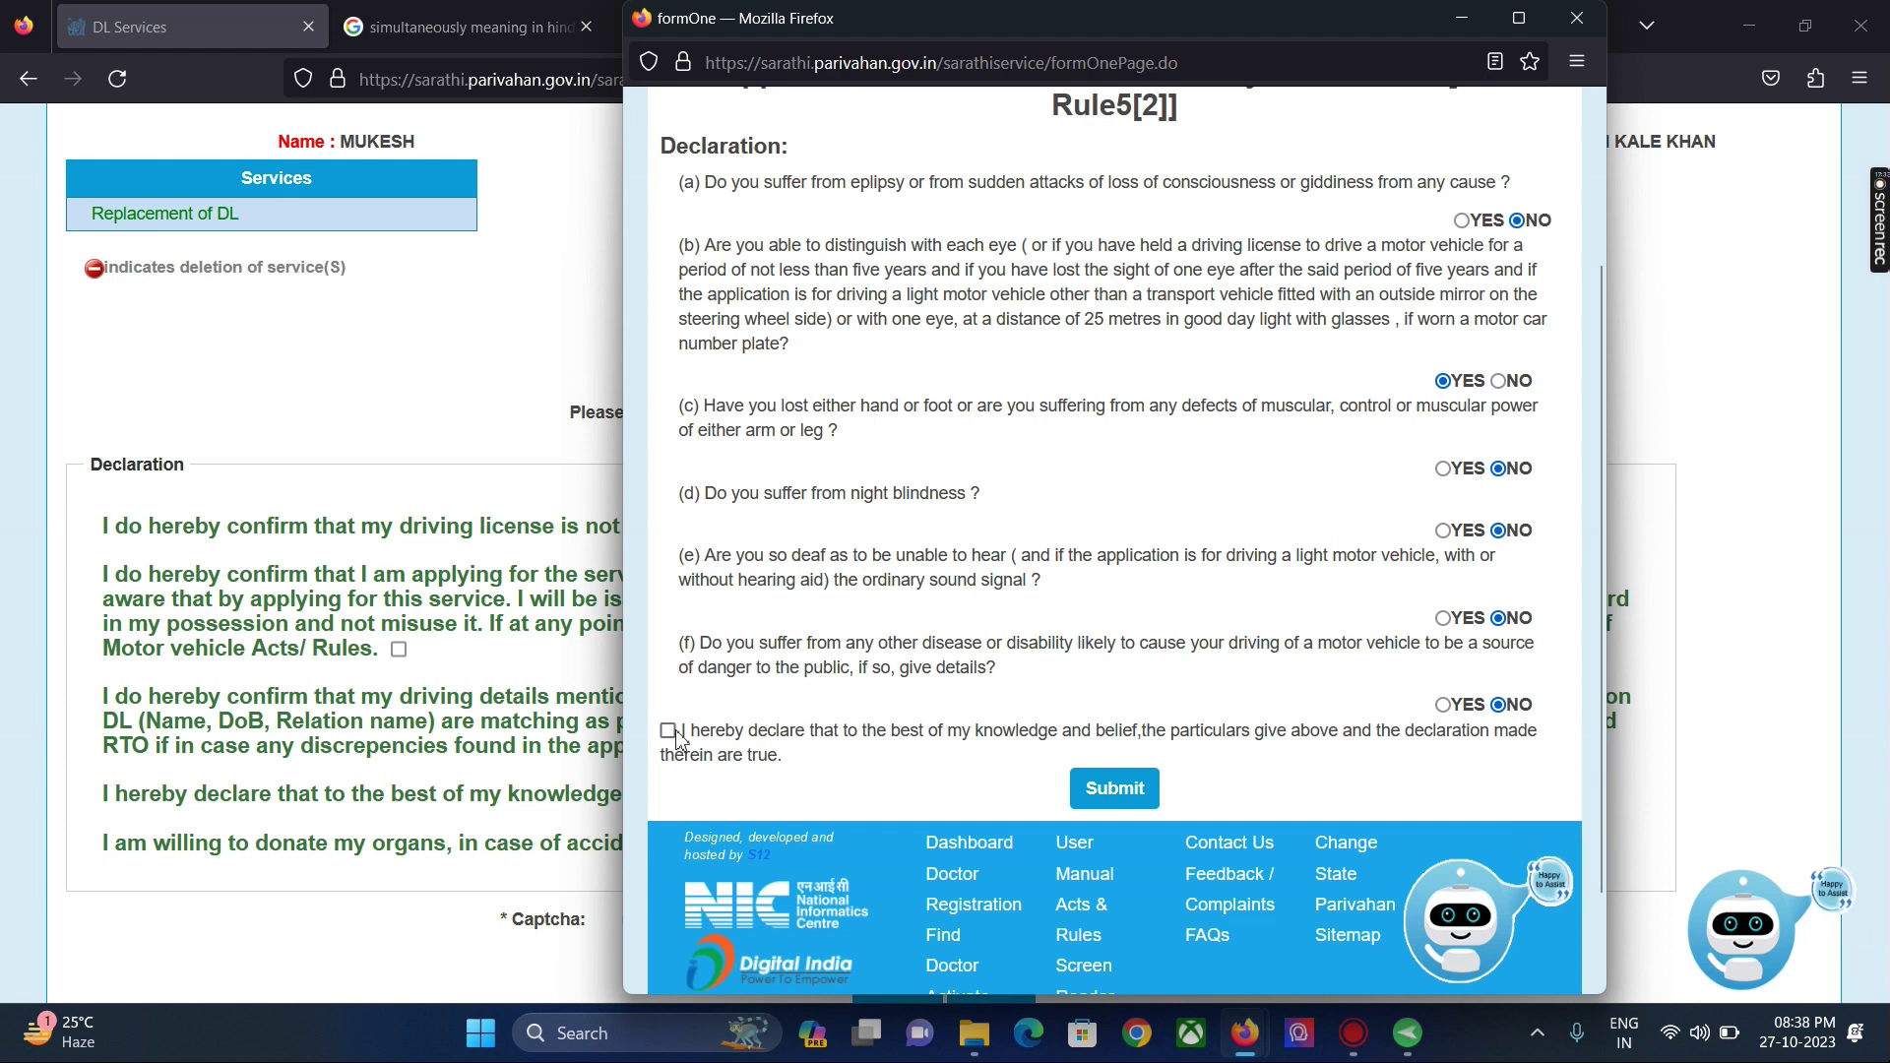
left_click(1142, 803)
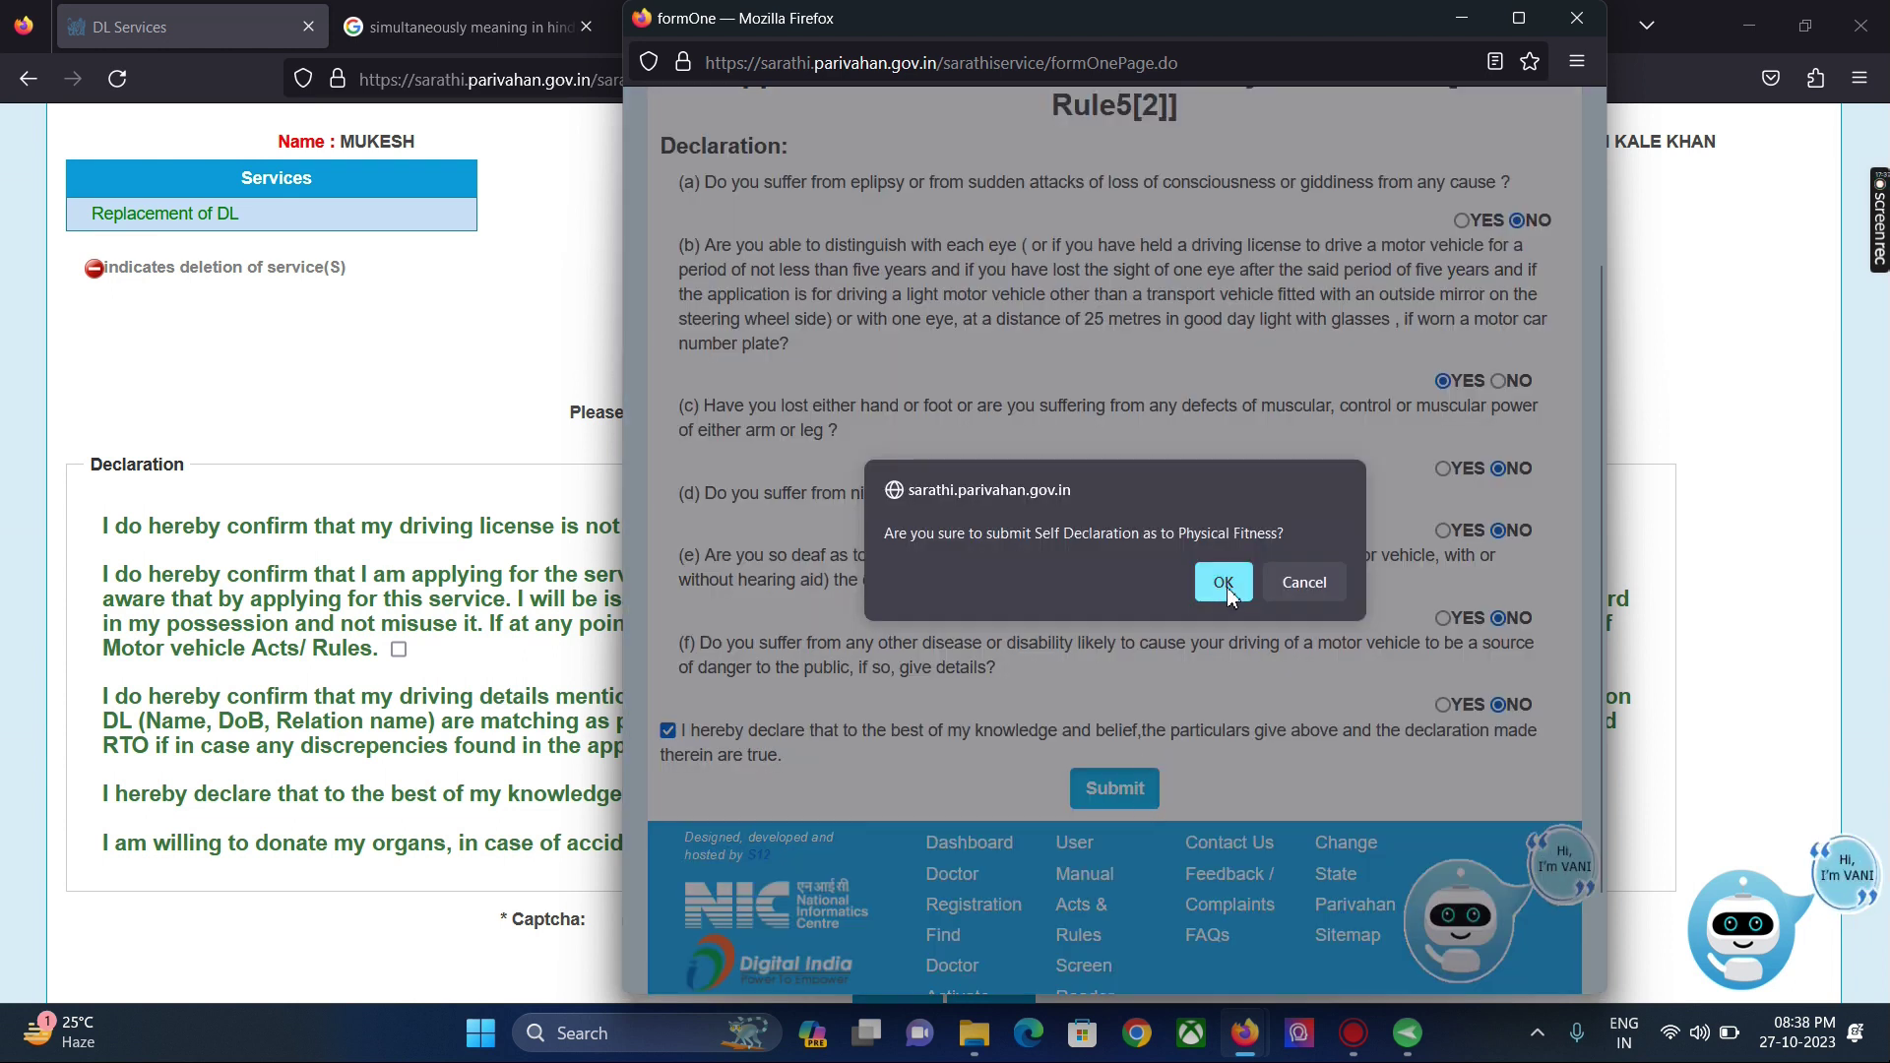
left_click(1229, 591)
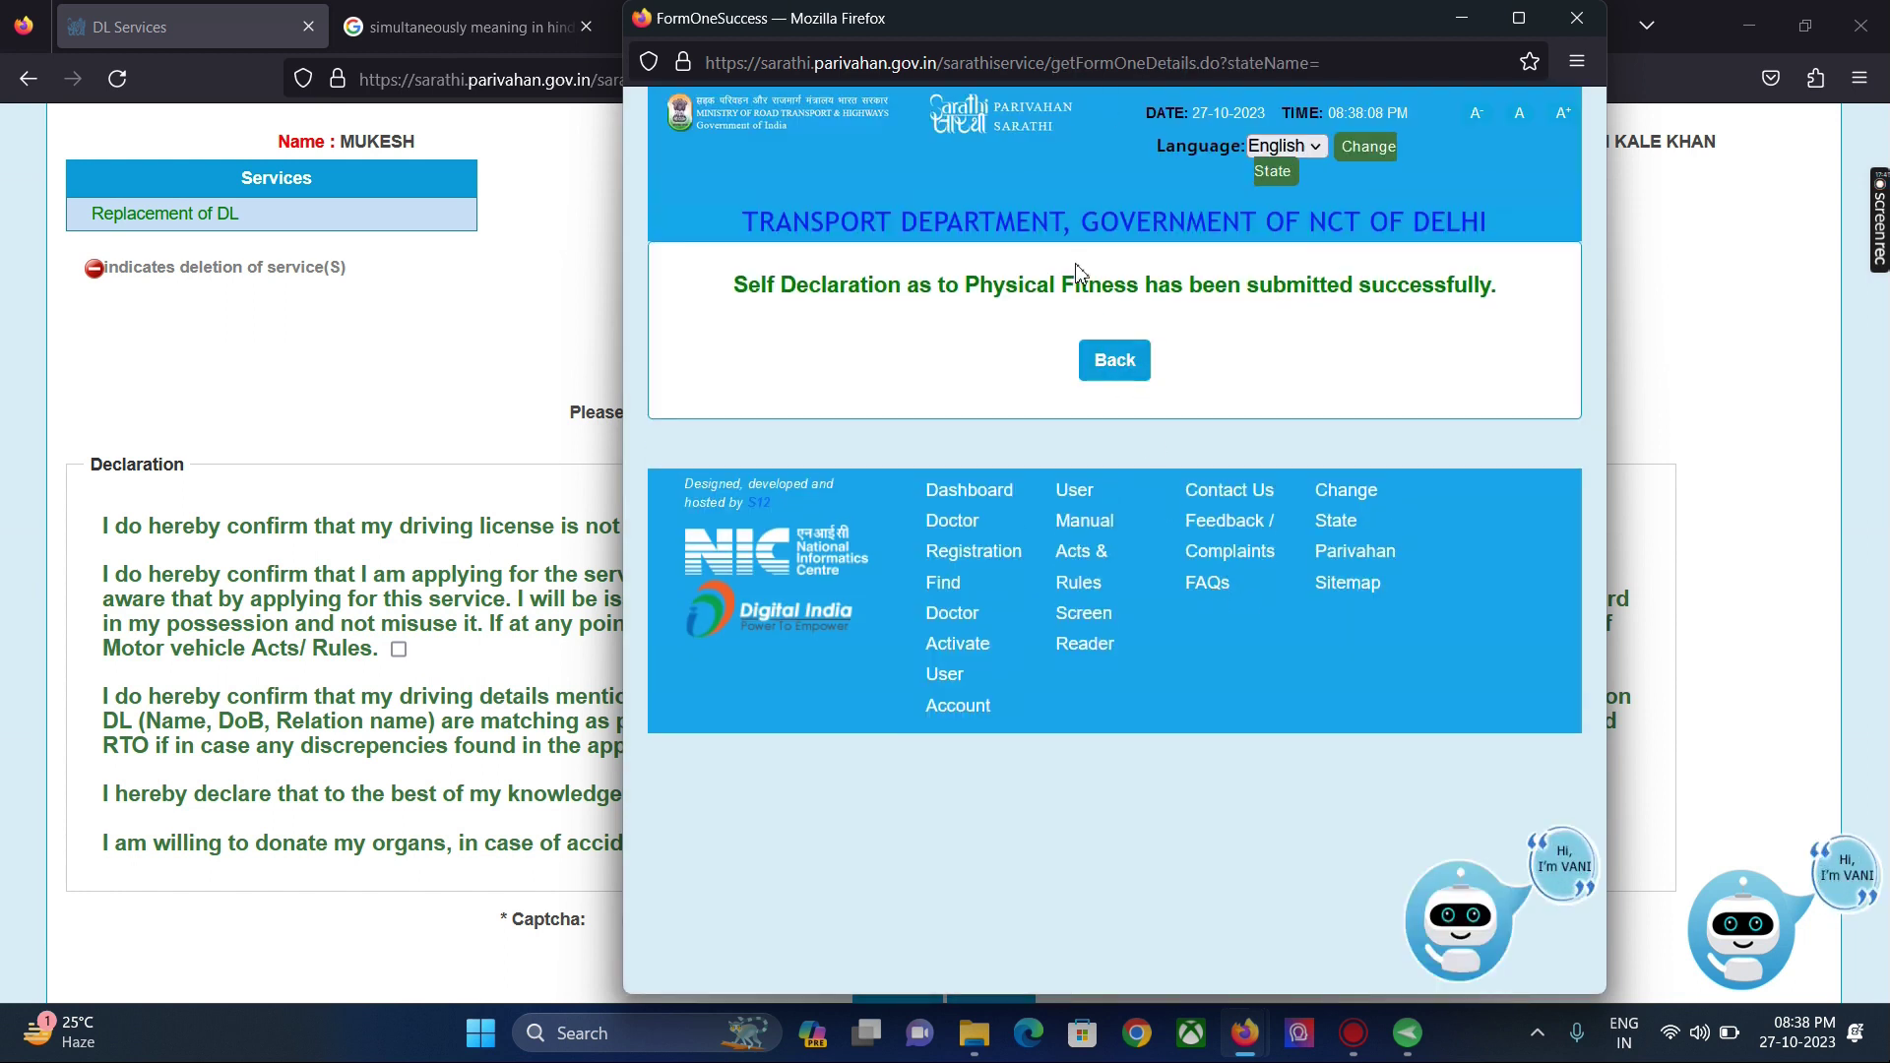
left_click(1114, 360)
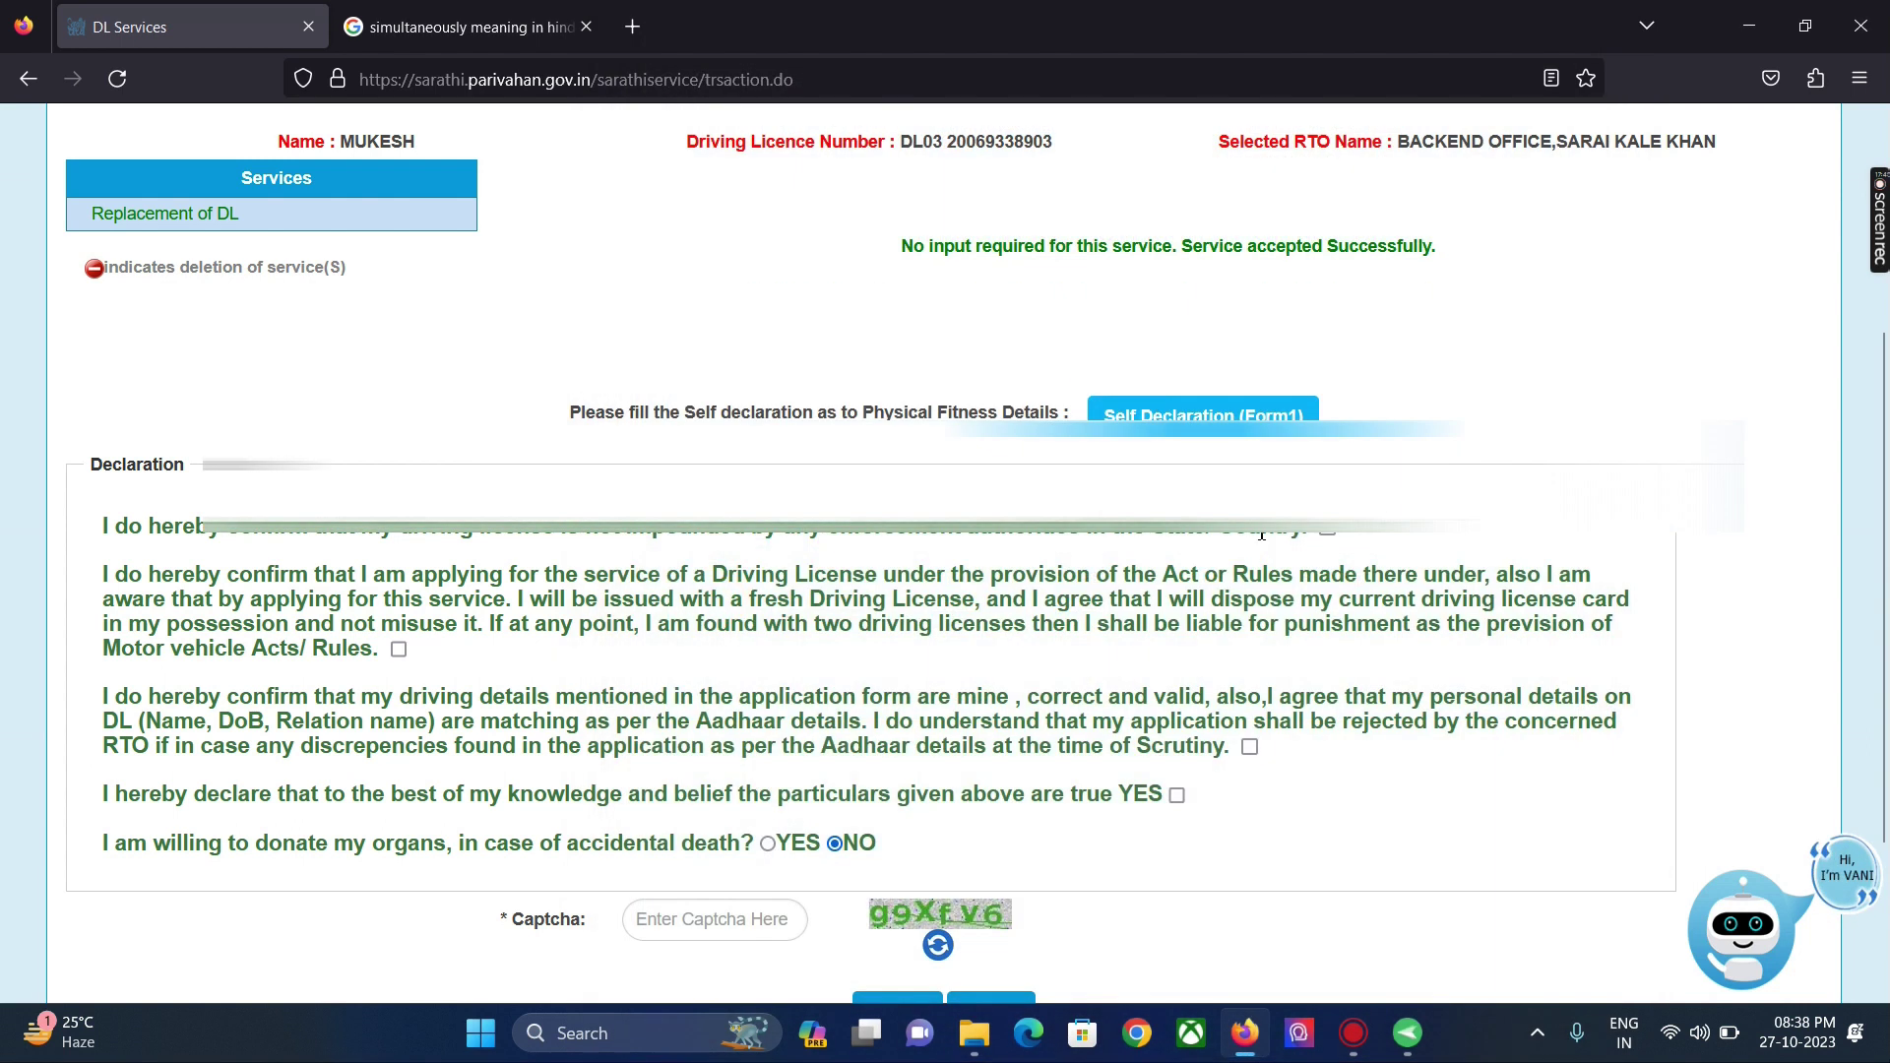
Step: Accept all four declarations for the Replacement of DL service and enter the displayed captcha code
left_click(1332, 533)
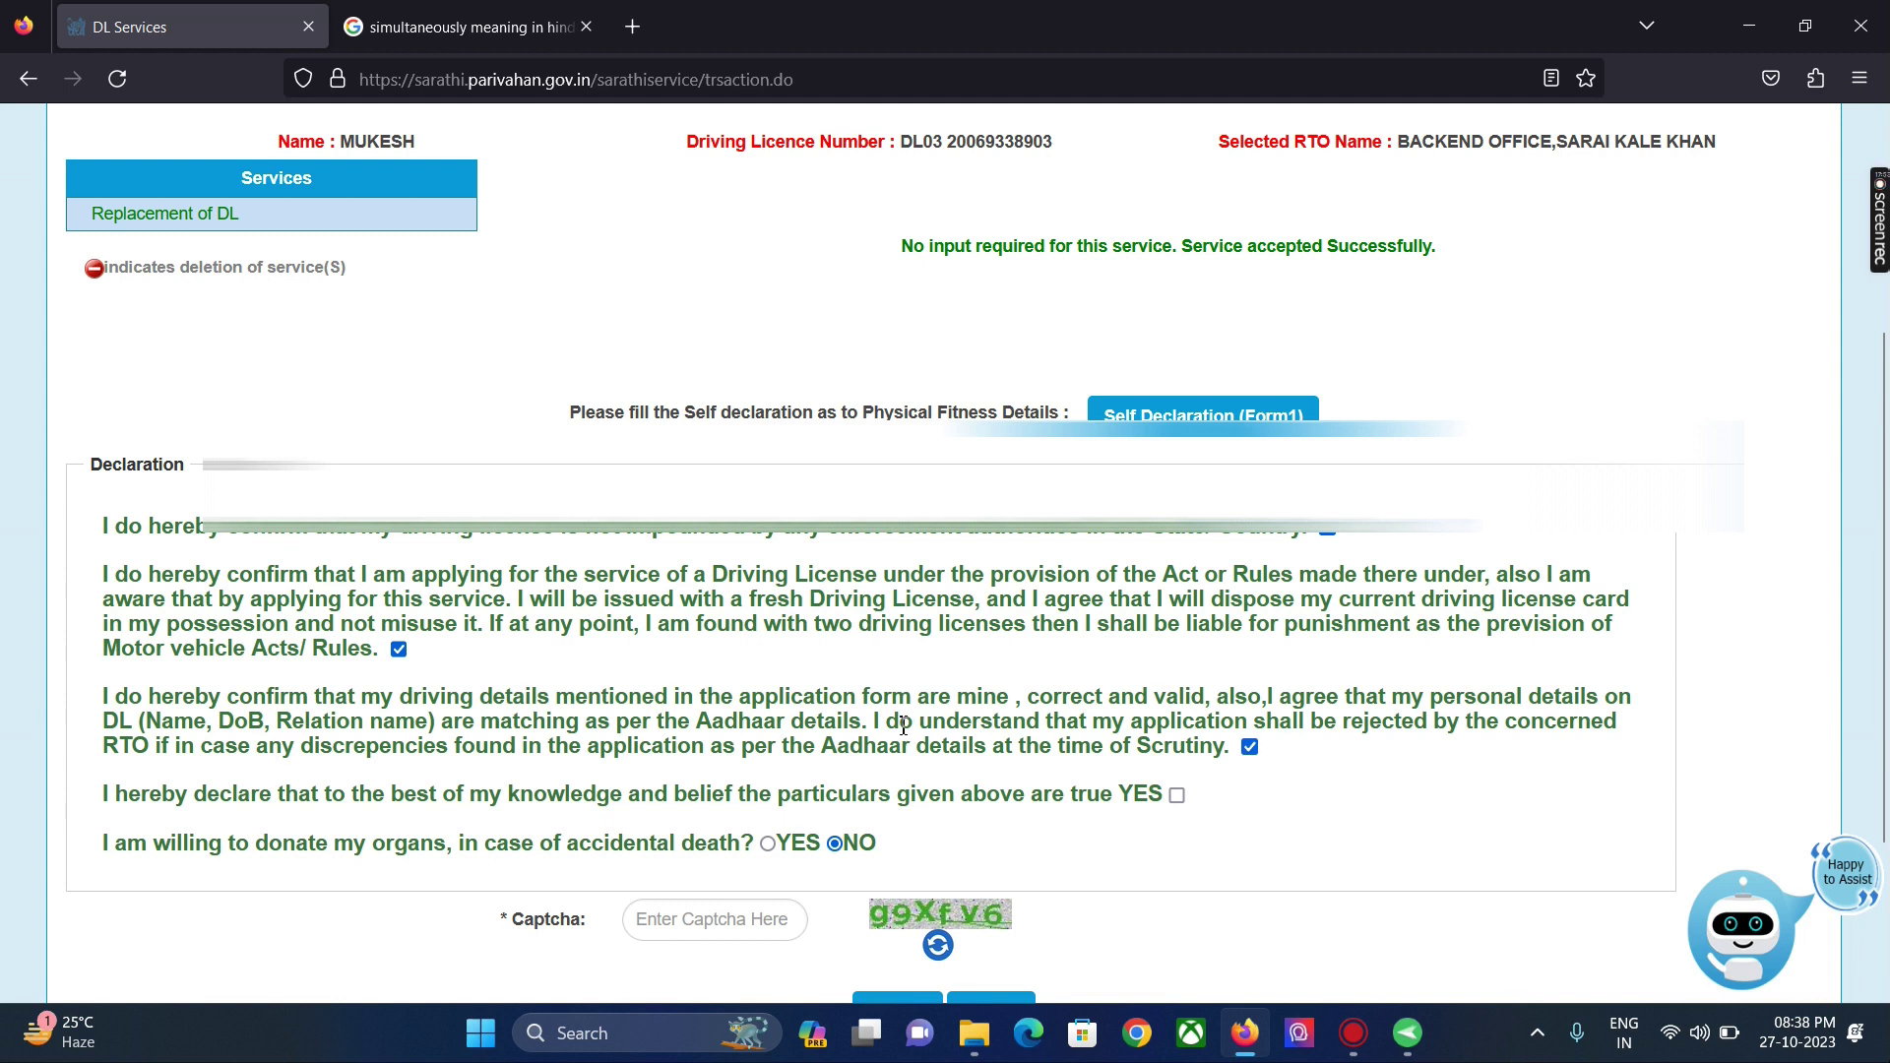
left_click(1177, 794)
left_click(679, 920)
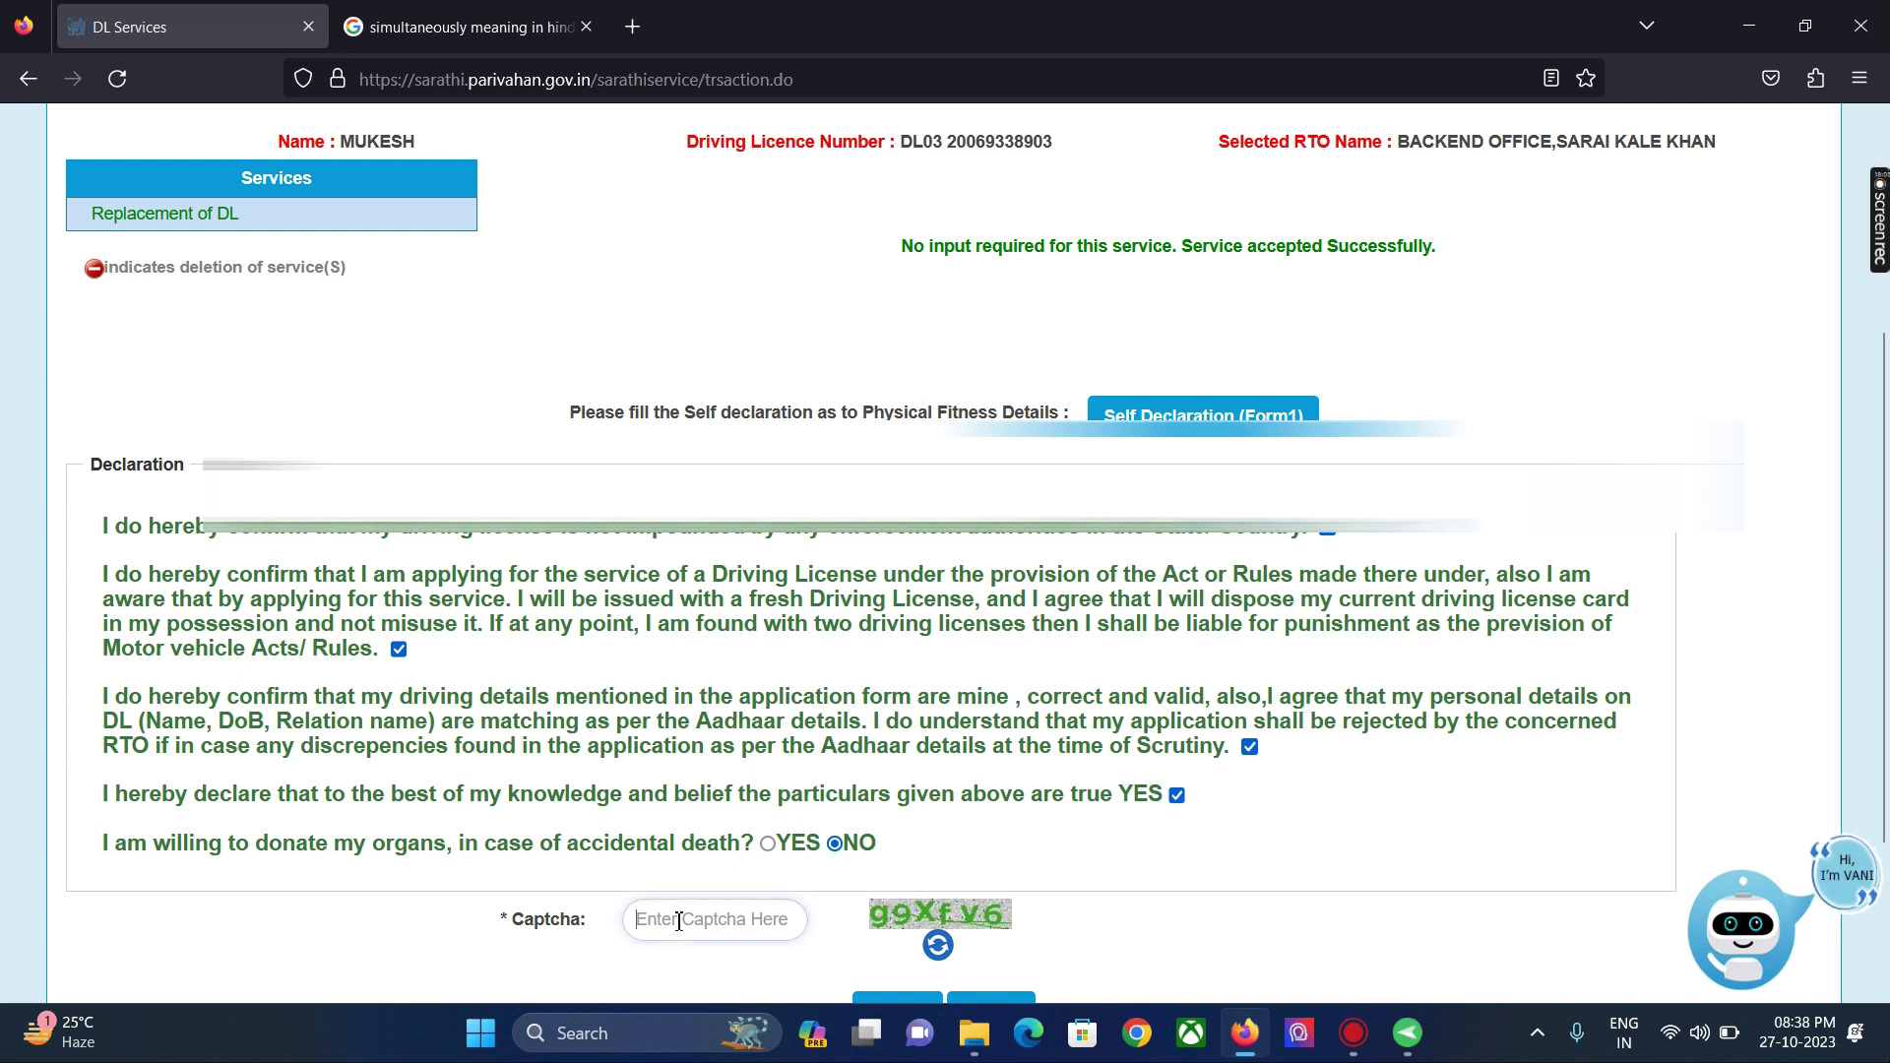
type("g")
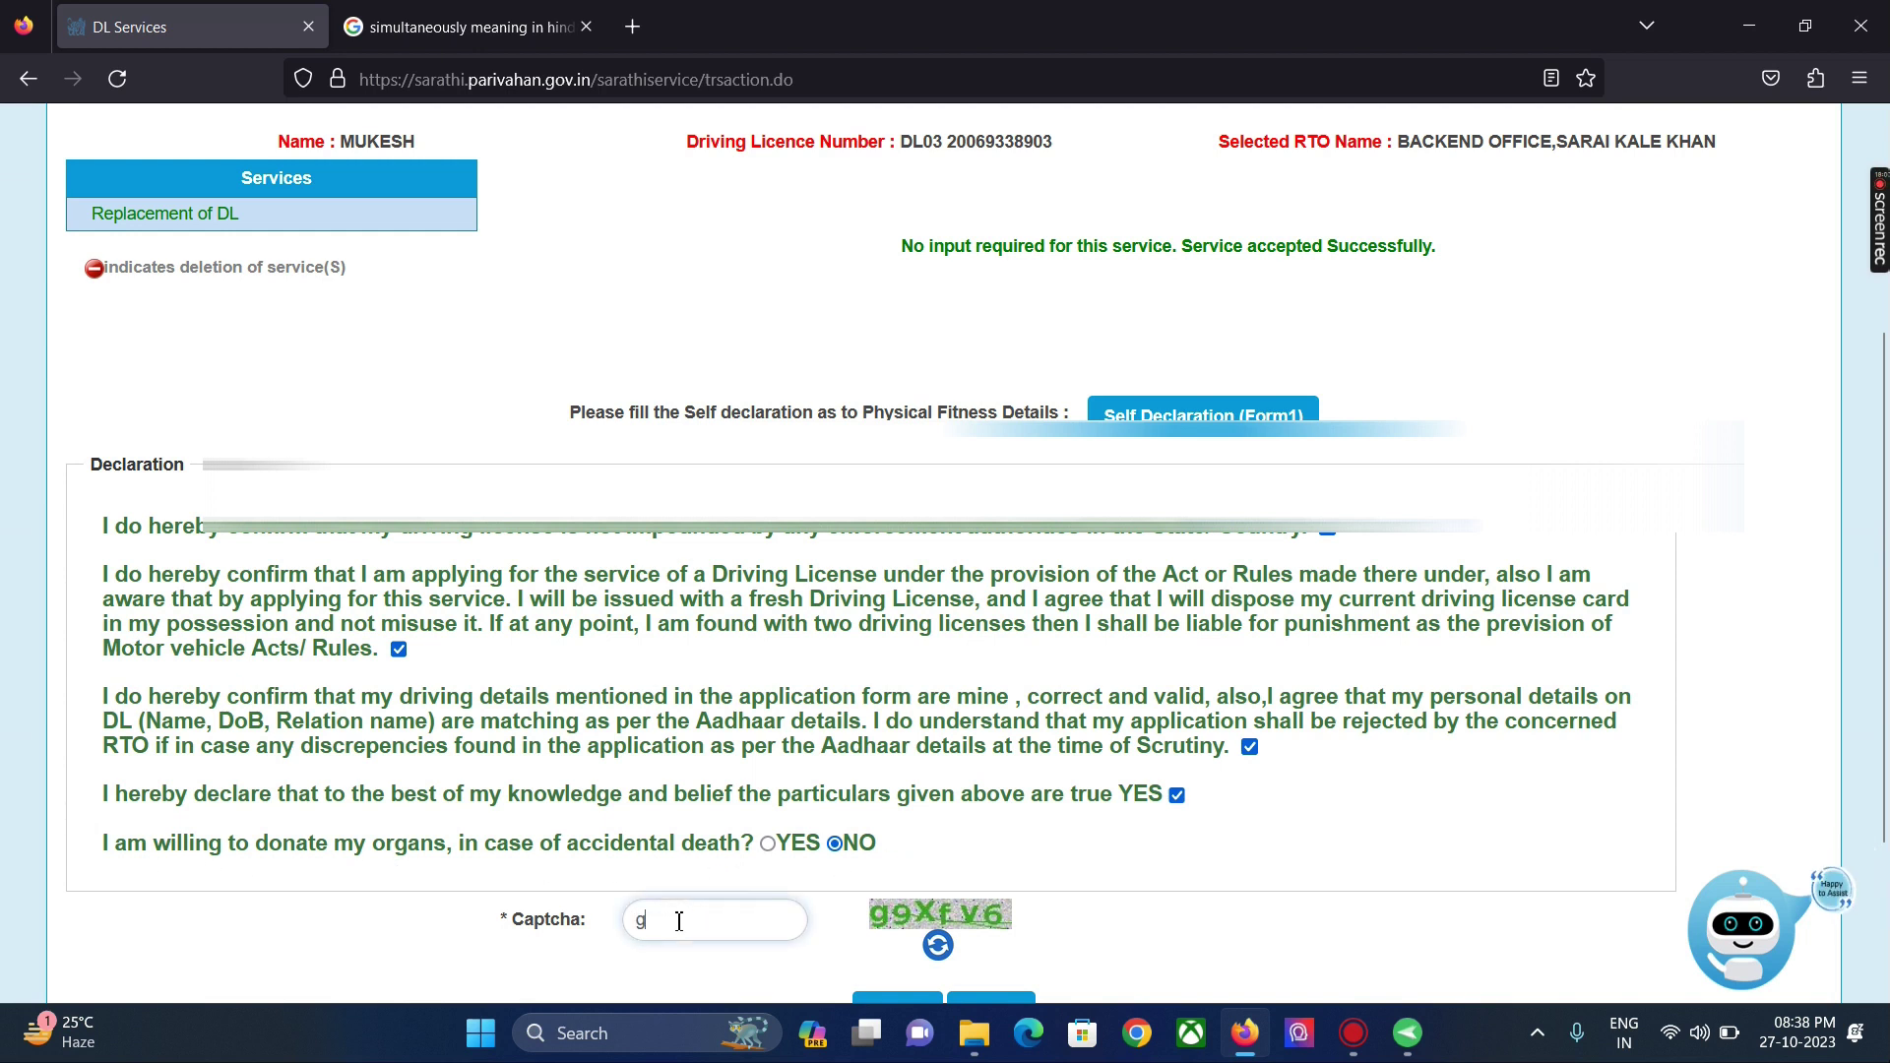
type("9")
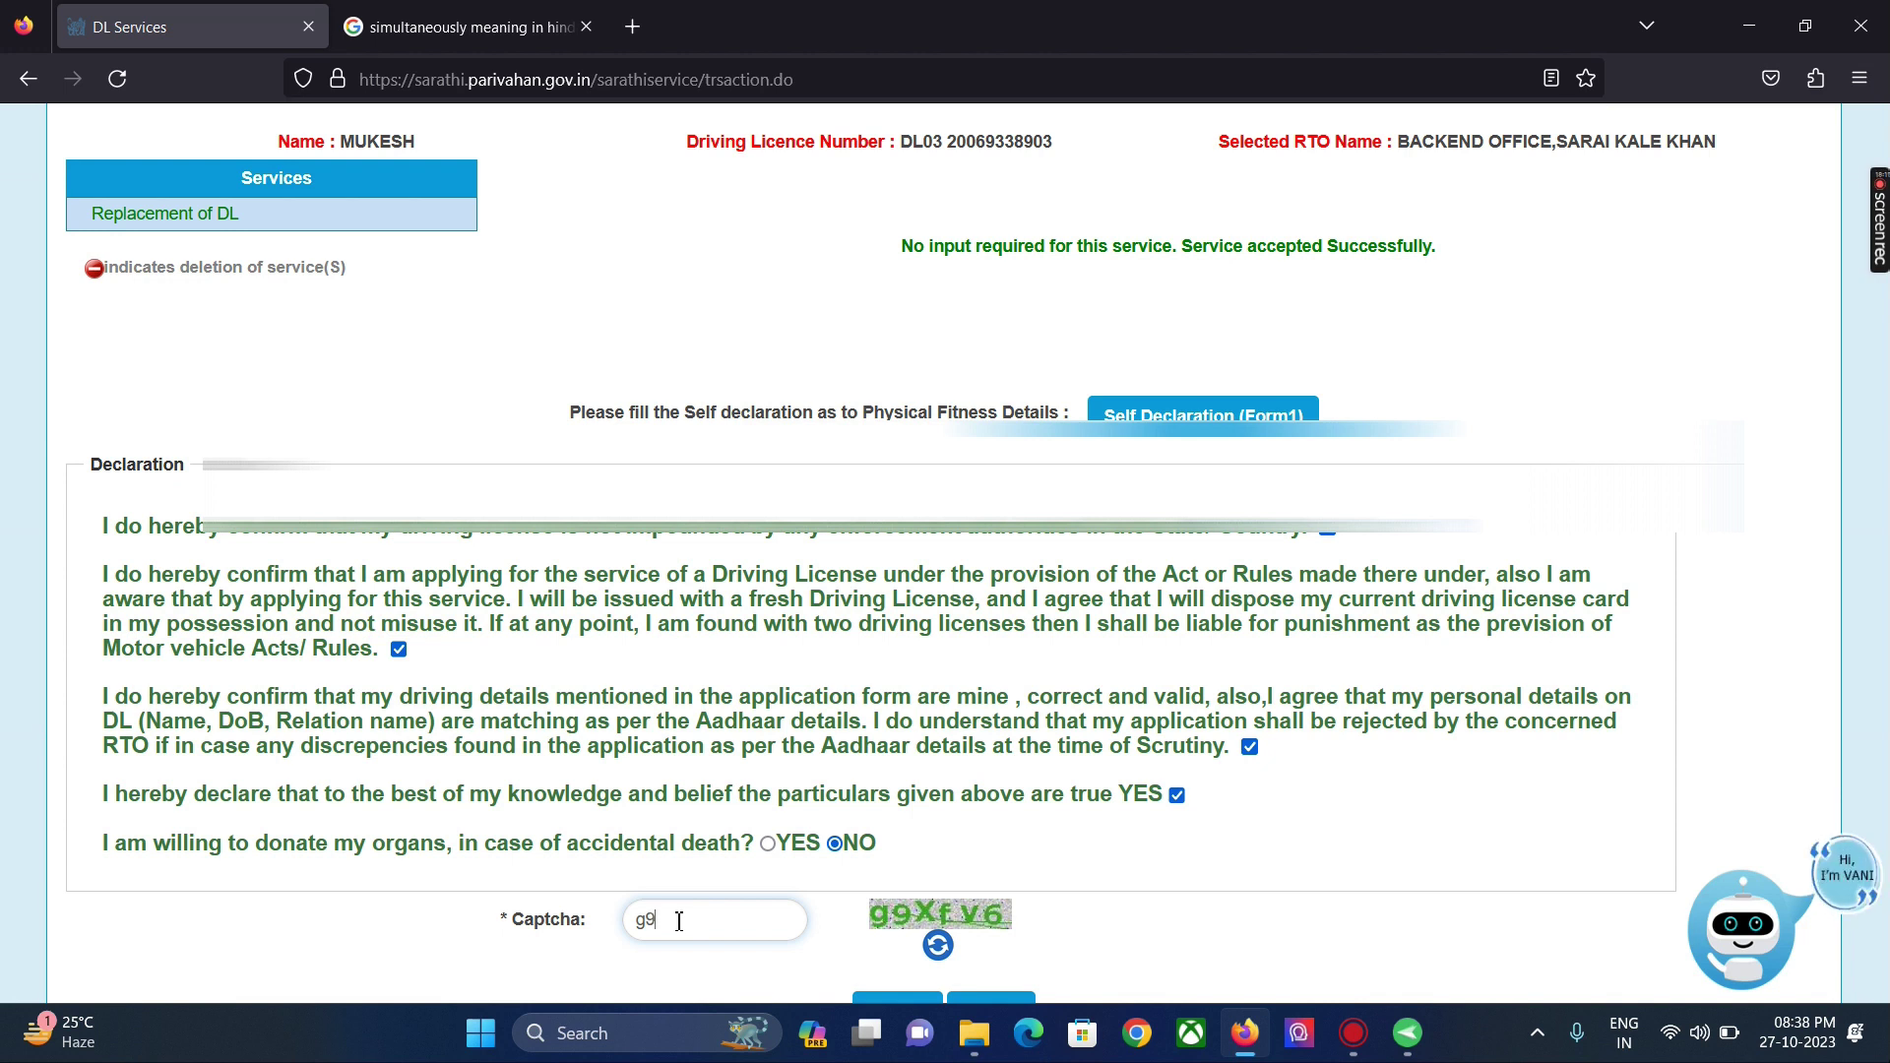
type("Xf")
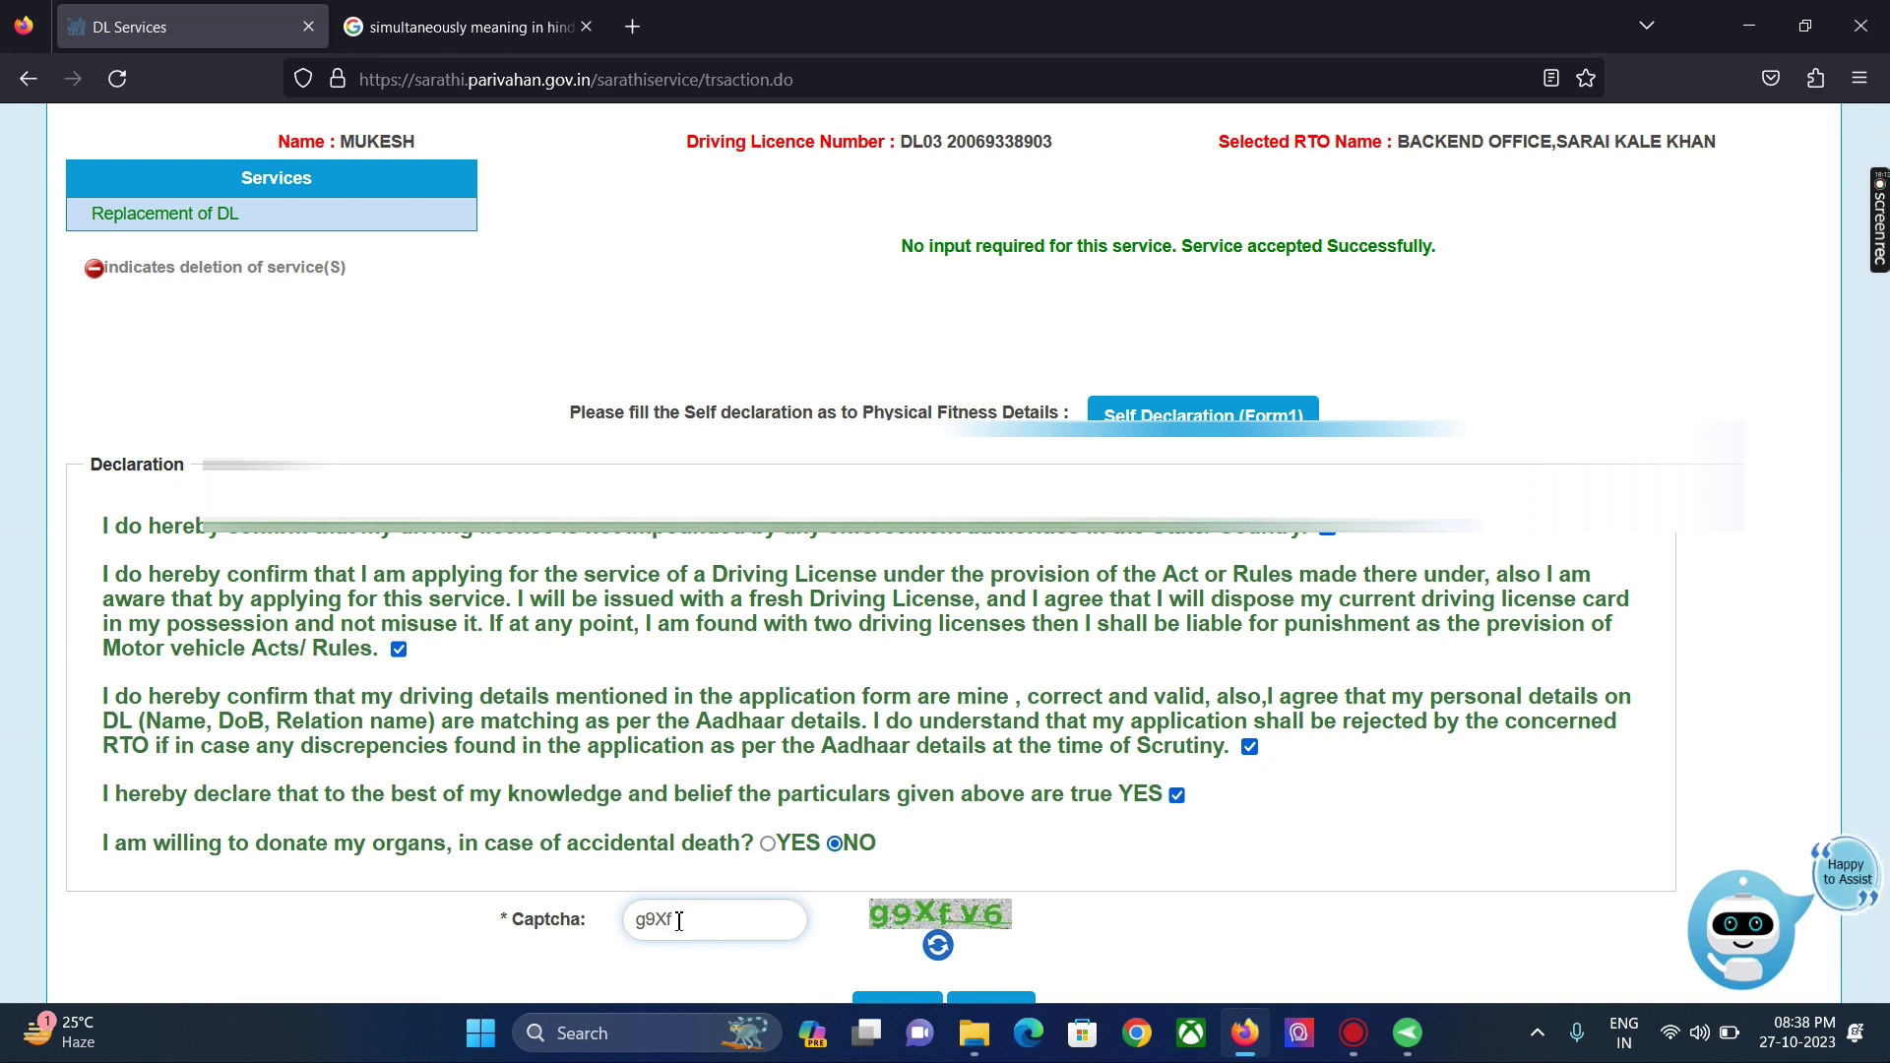
type("v")
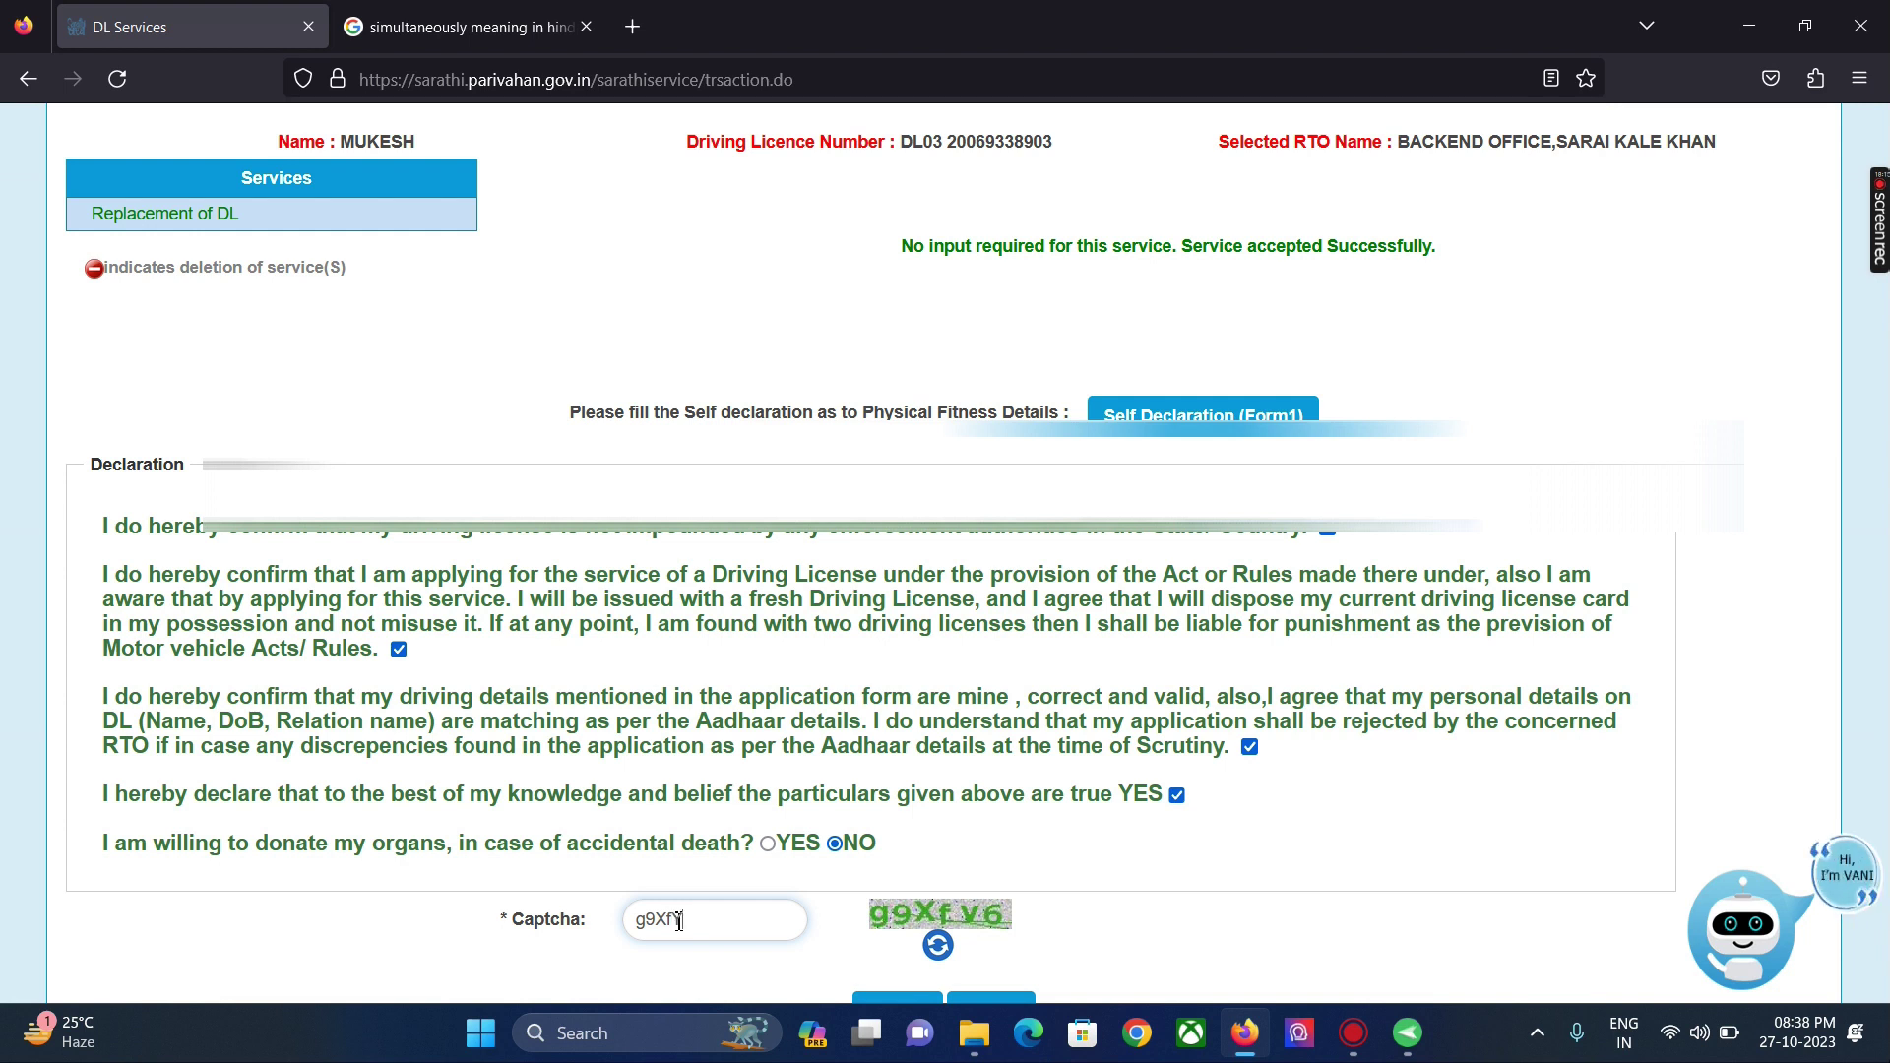
type("6")
Step: Try to submit the Replacement of DL application, confirming that the applicant is not interested in donating organs
scroll(1030, 745, "down", 1)
scroll(1031, 745, "down", 2)
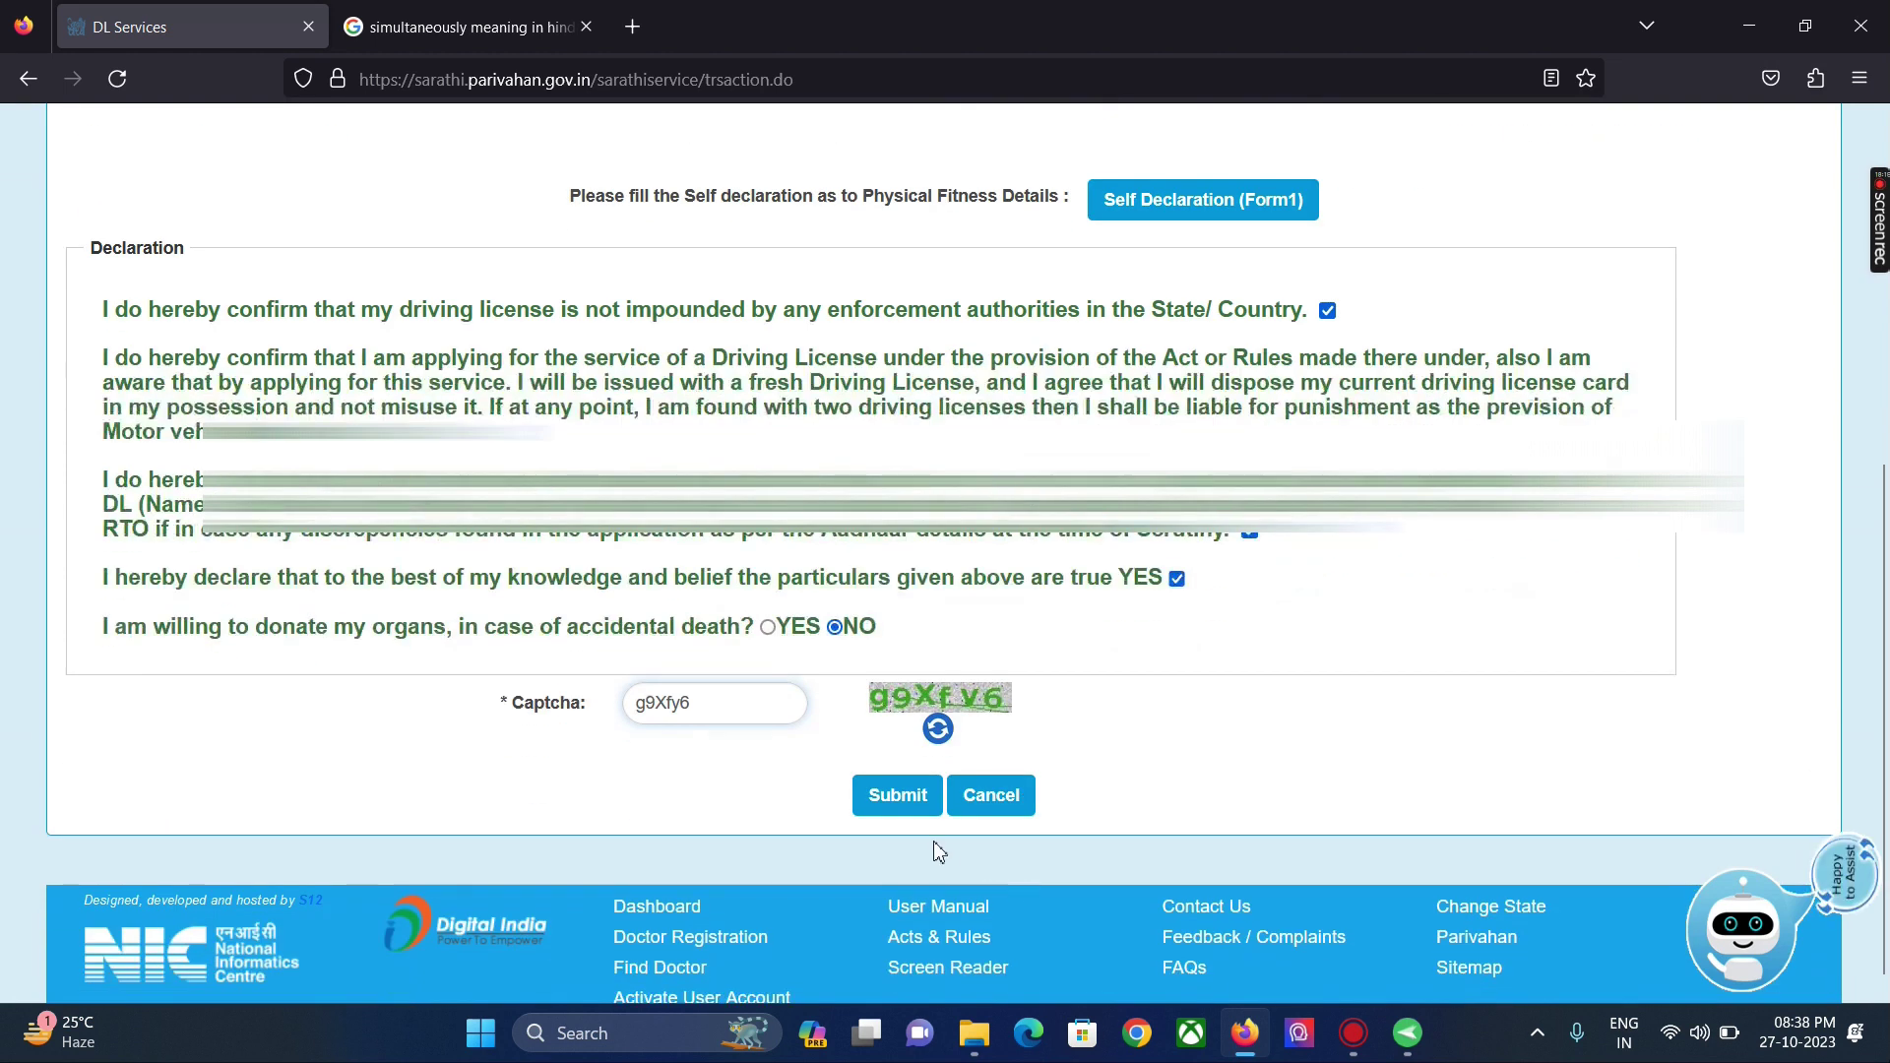
left_click(896, 795)
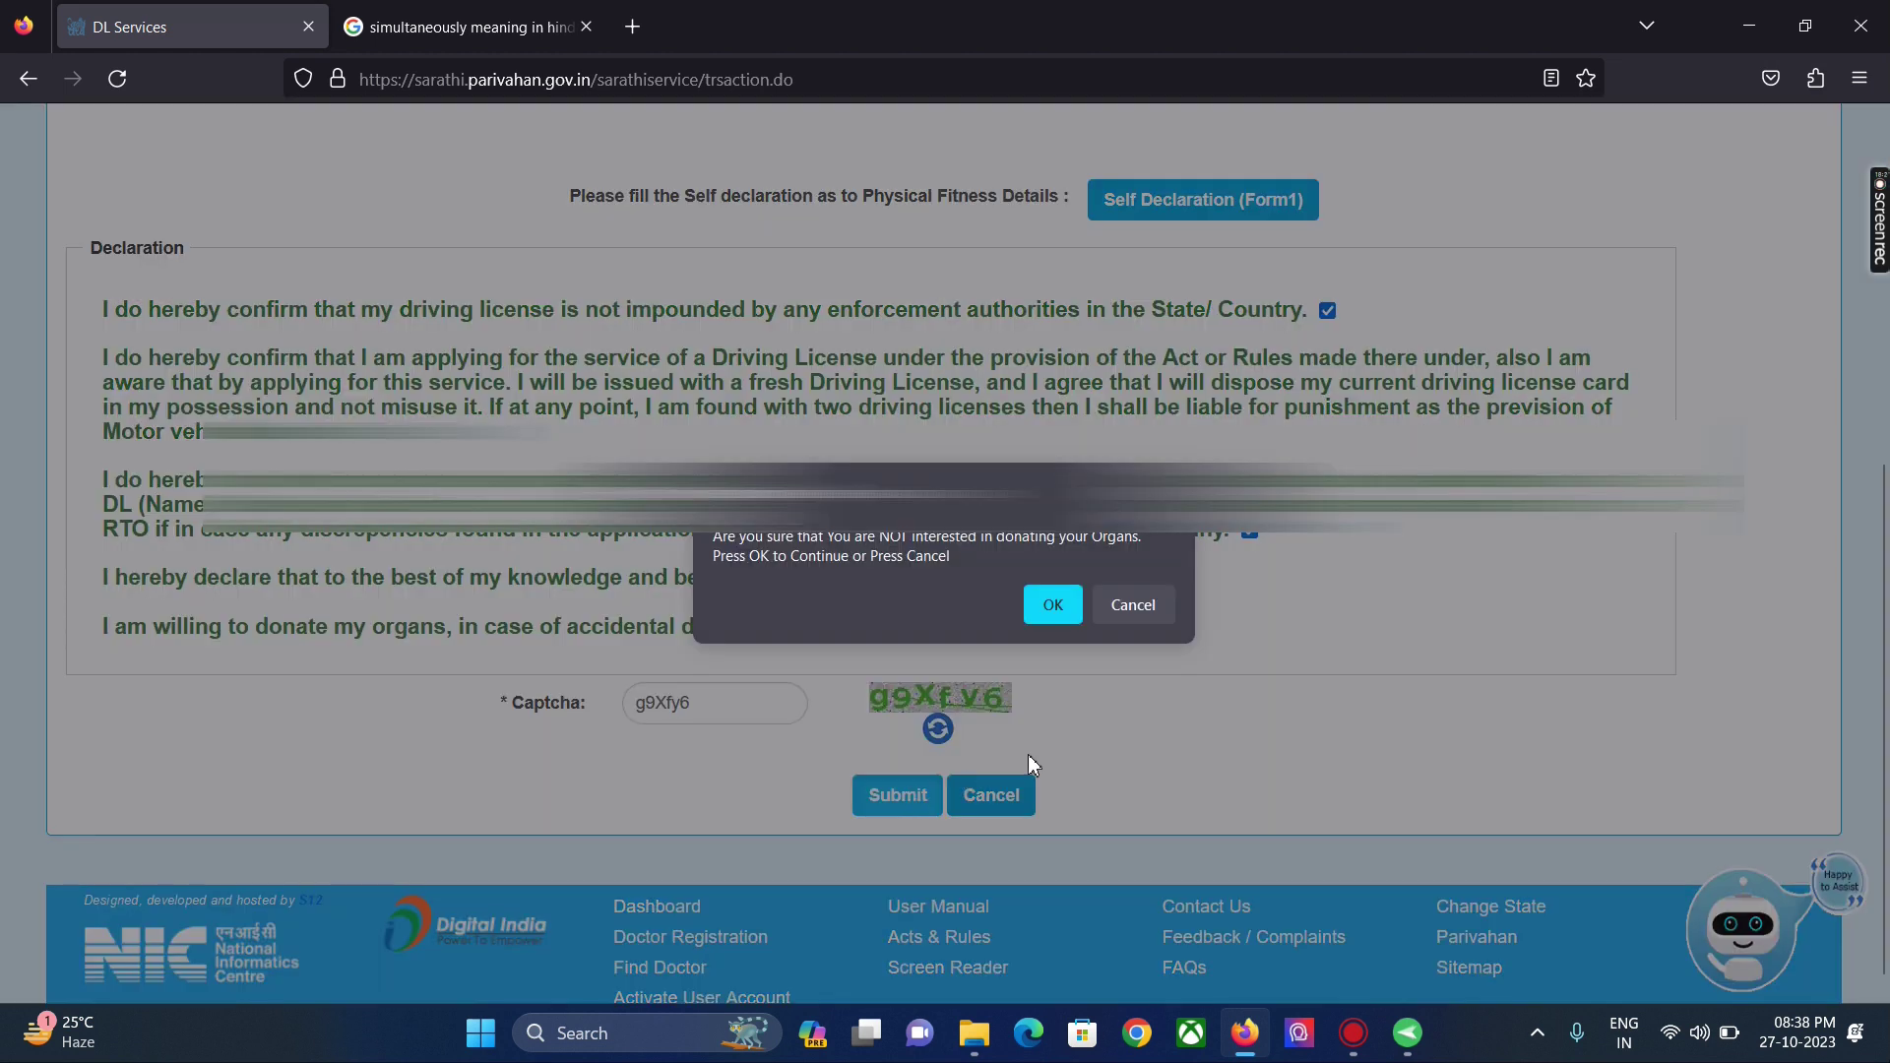
left_click(1059, 612)
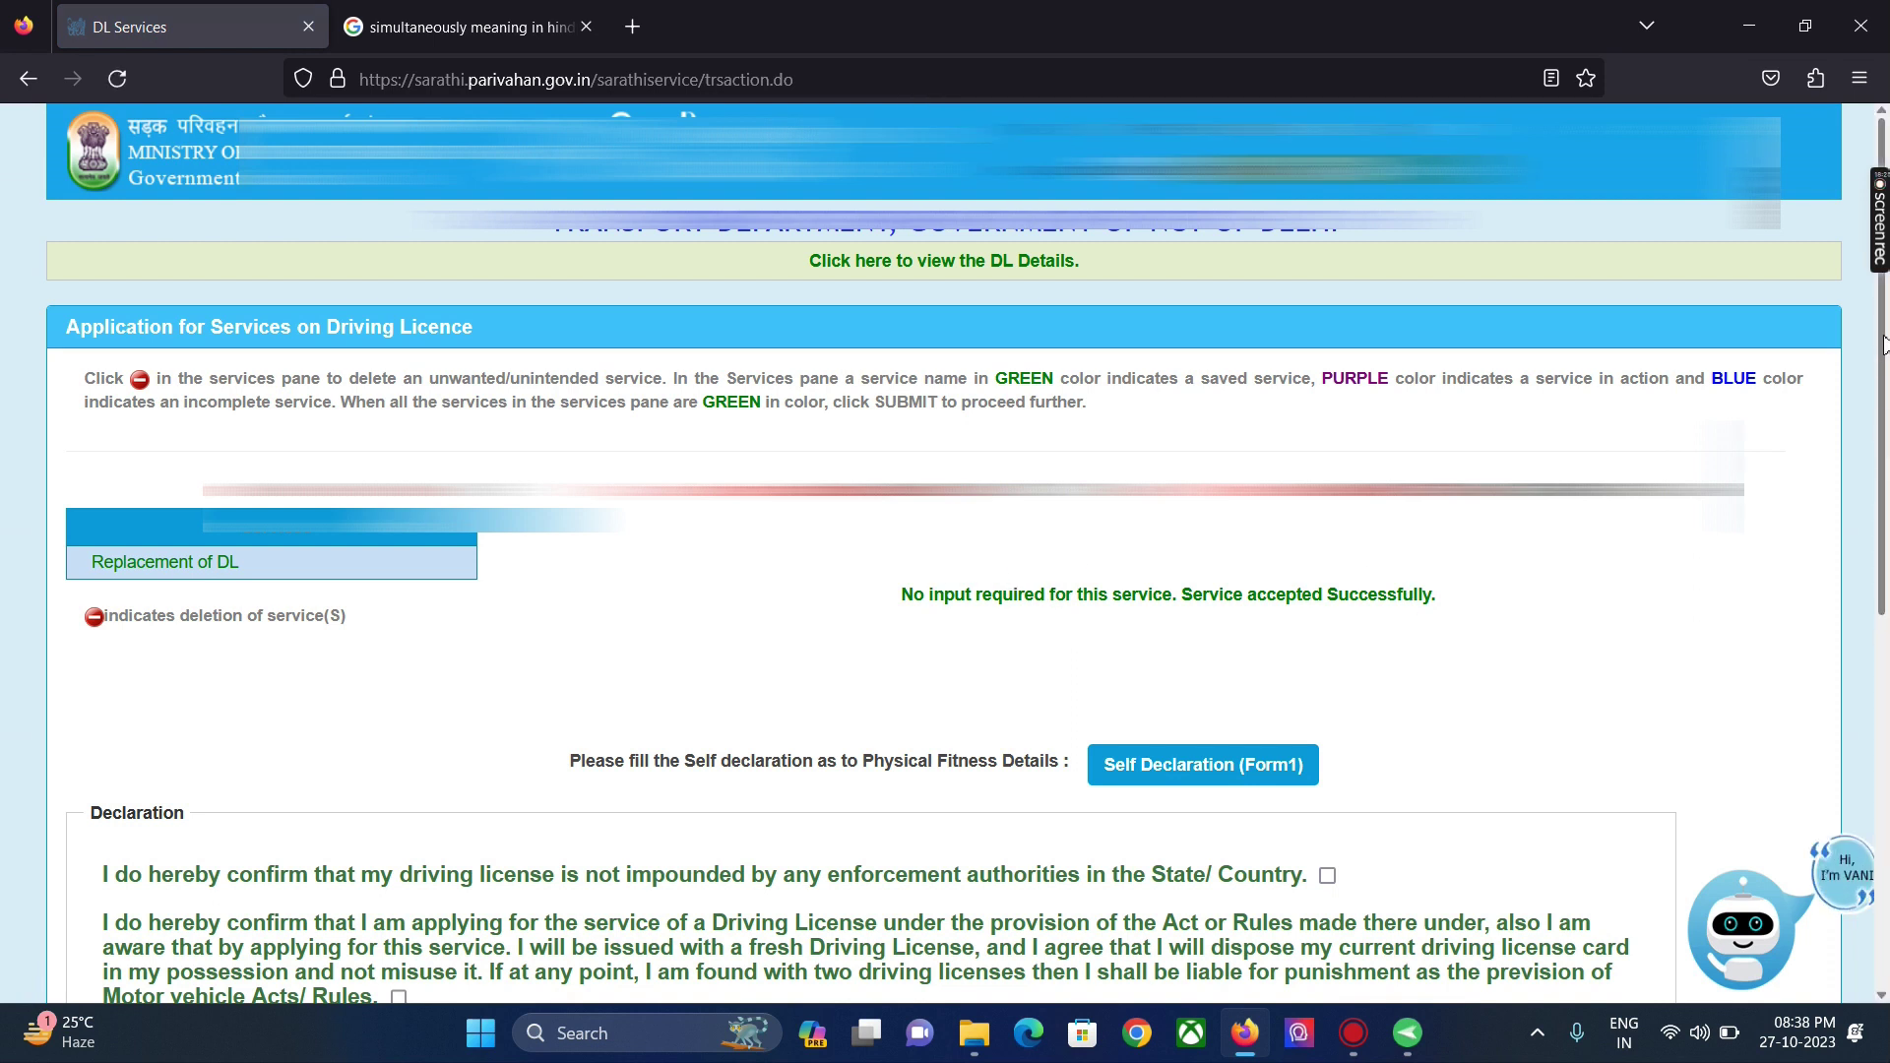
Step: Reopen the Self Declaration (Form1) and answer YES for question (b) and NO for the other physical fitness questions
left_click_drag(1882, 355, 1869, 689)
scroll(1477, 650, "up", 4)
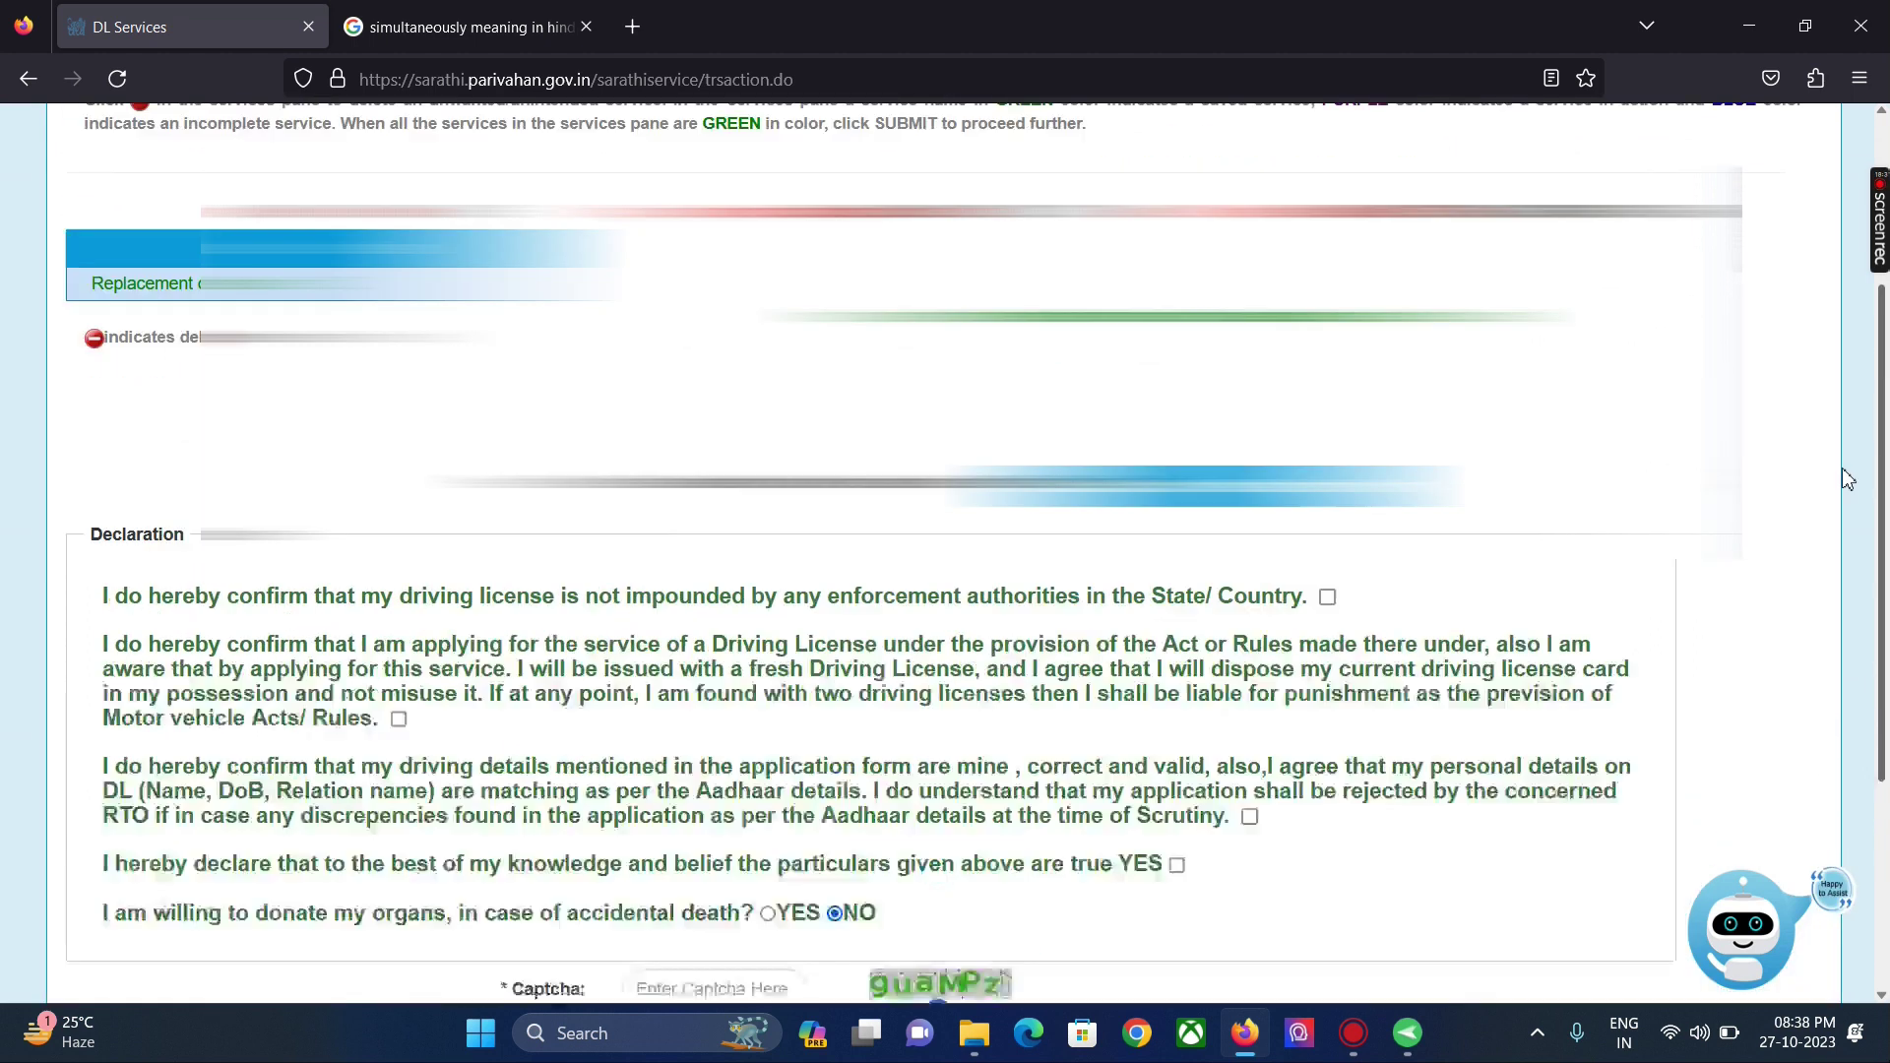
left_click(1195, 591)
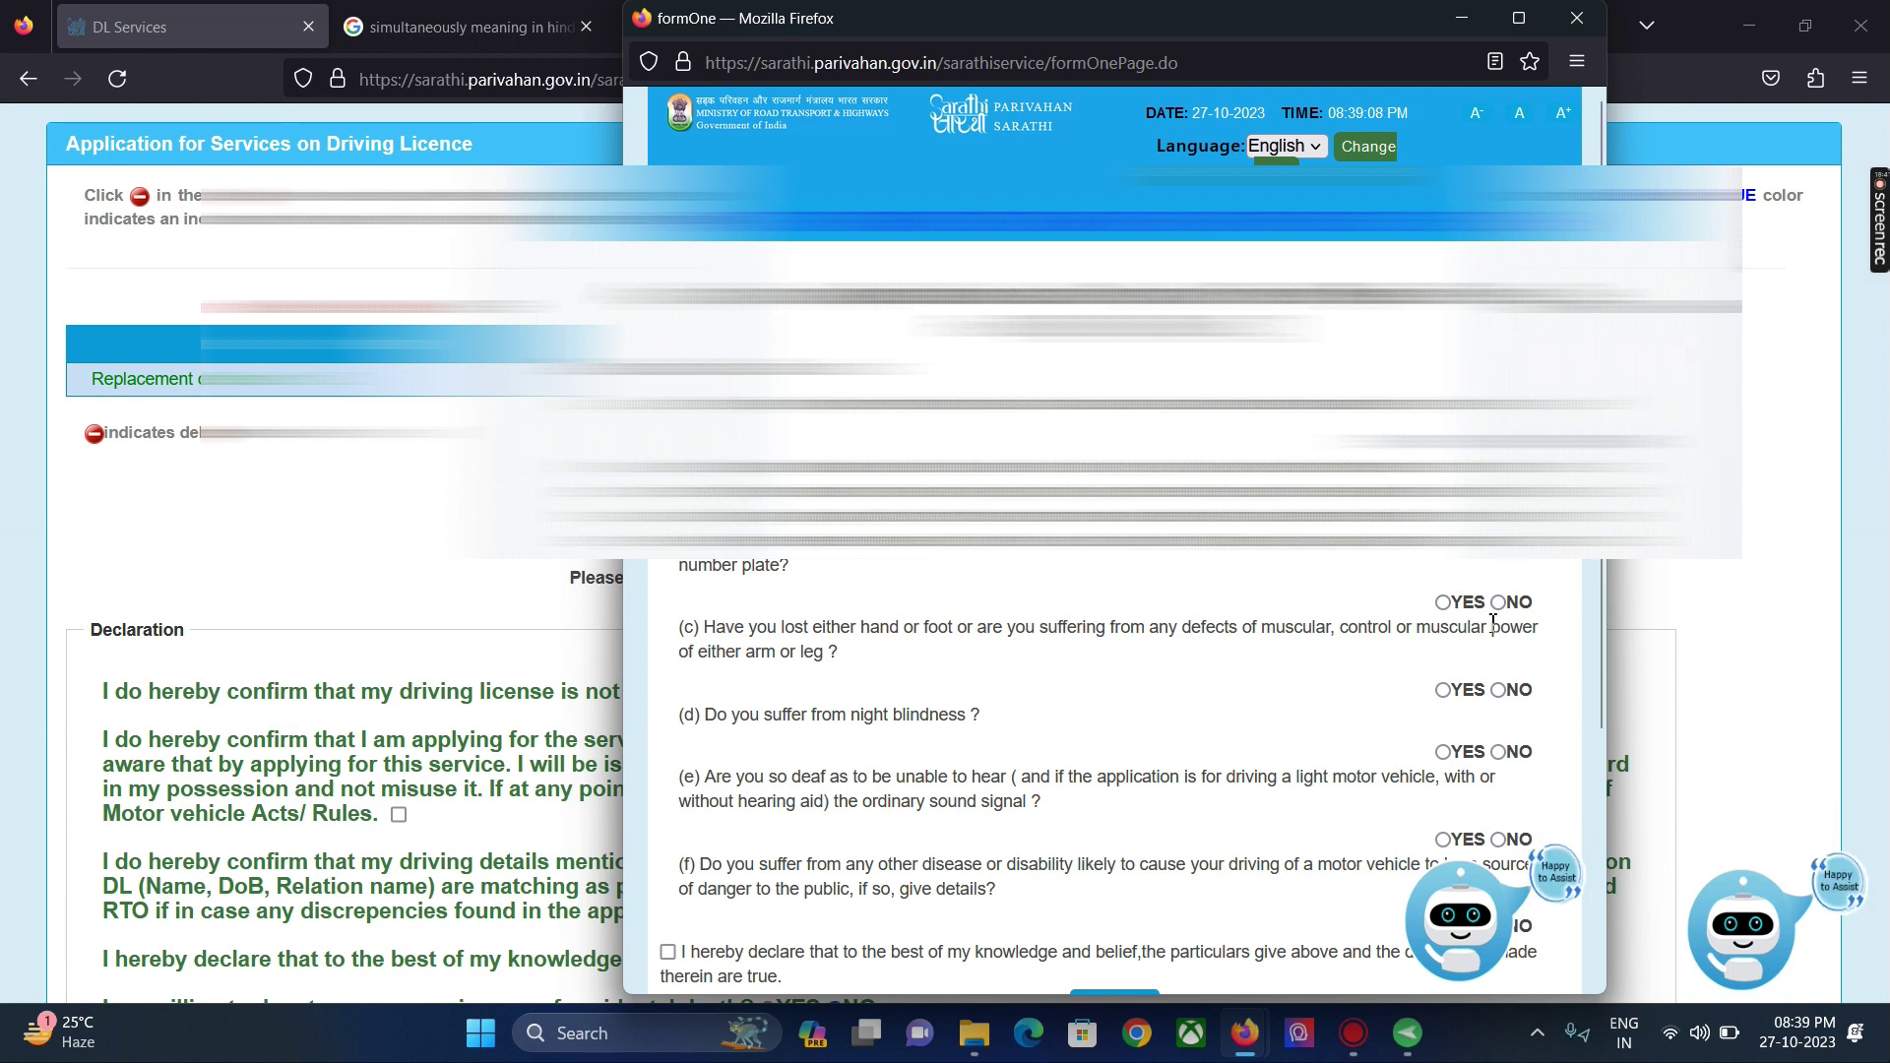
left_click(1445, 604)
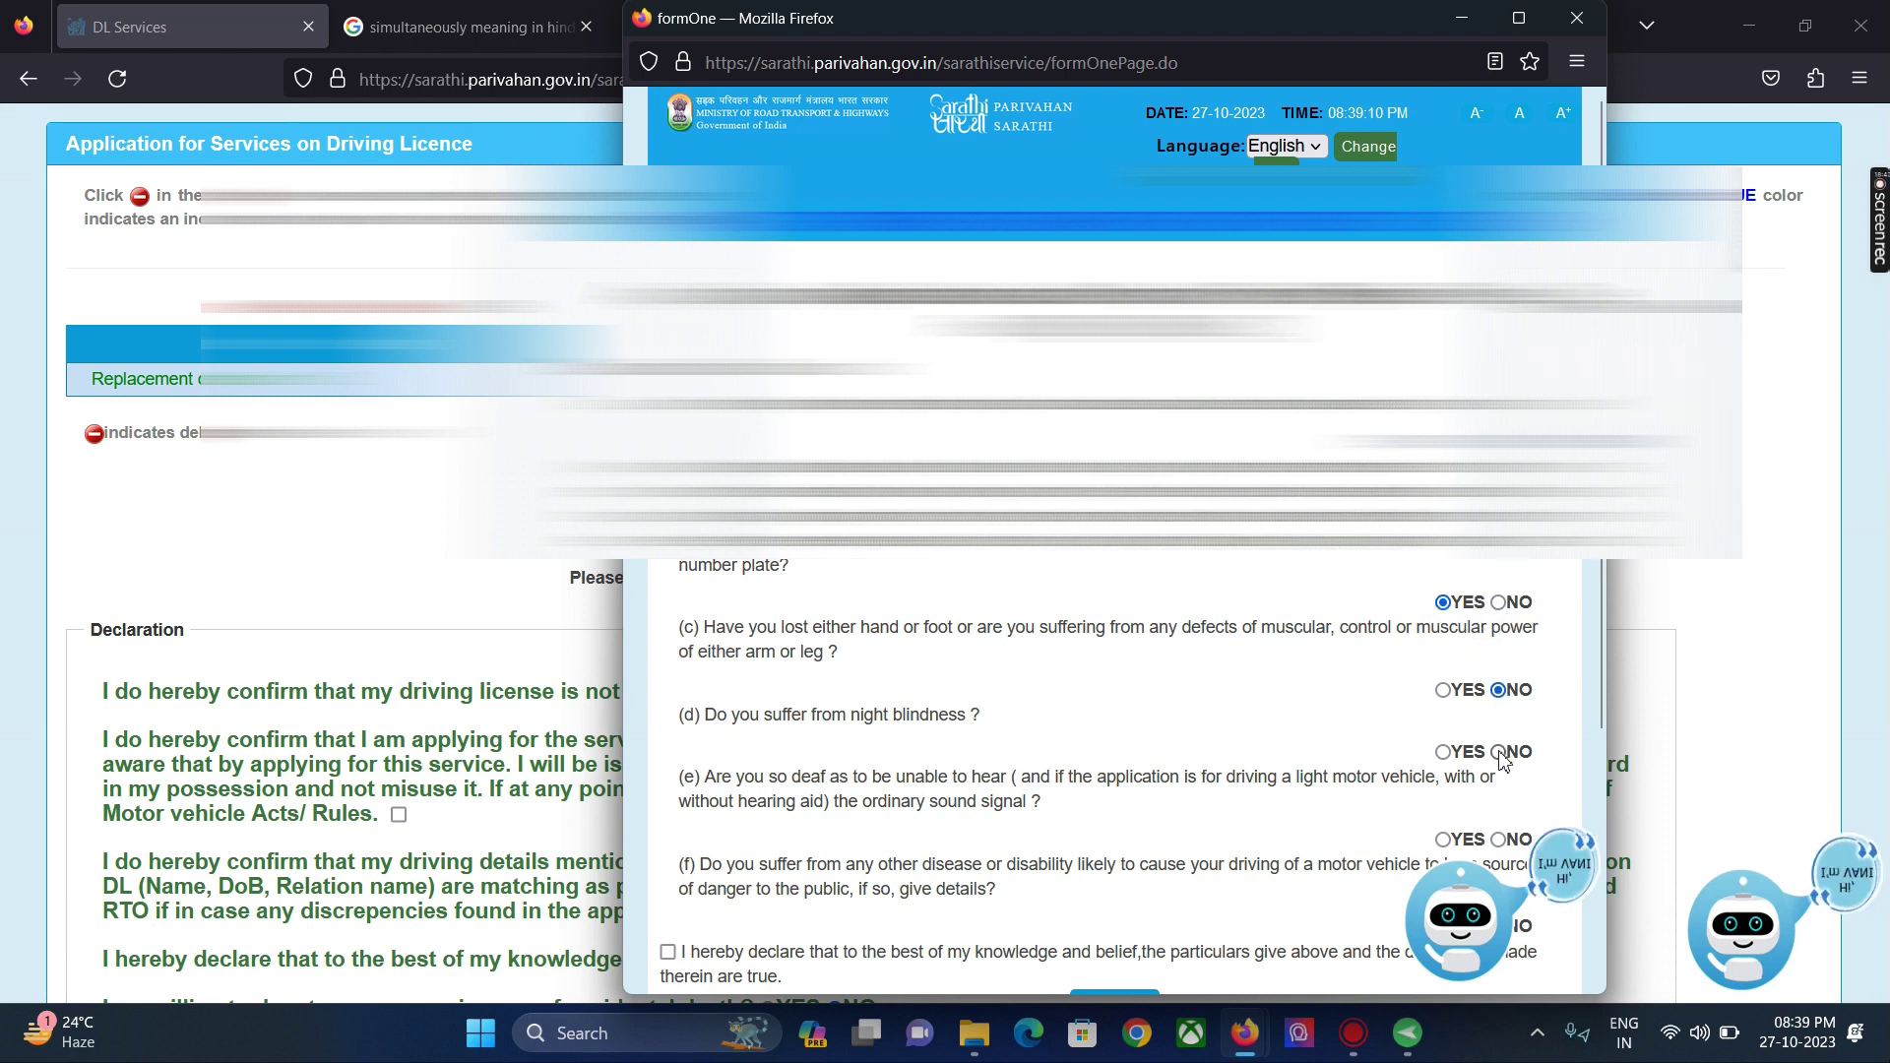
left_click(1565, 846)
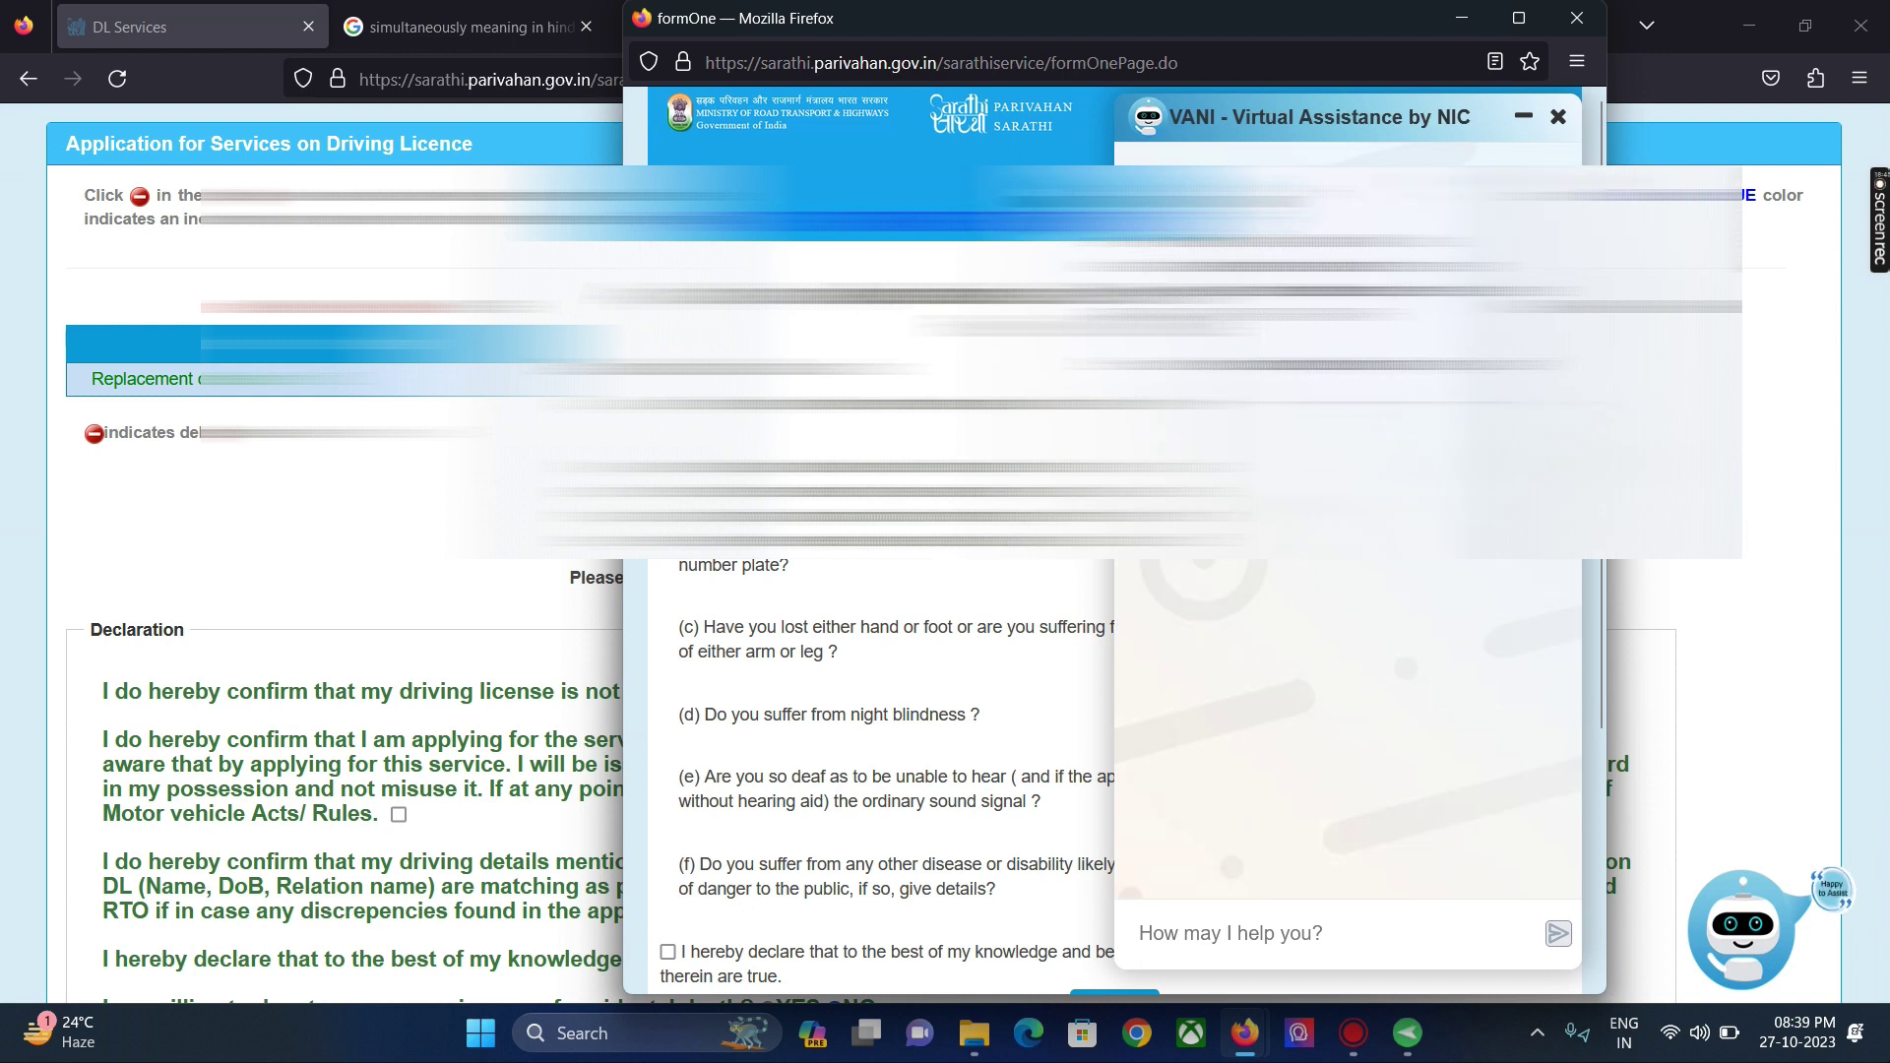
left_click(1557, 116)
scroll(1113, 689, "down", 5)
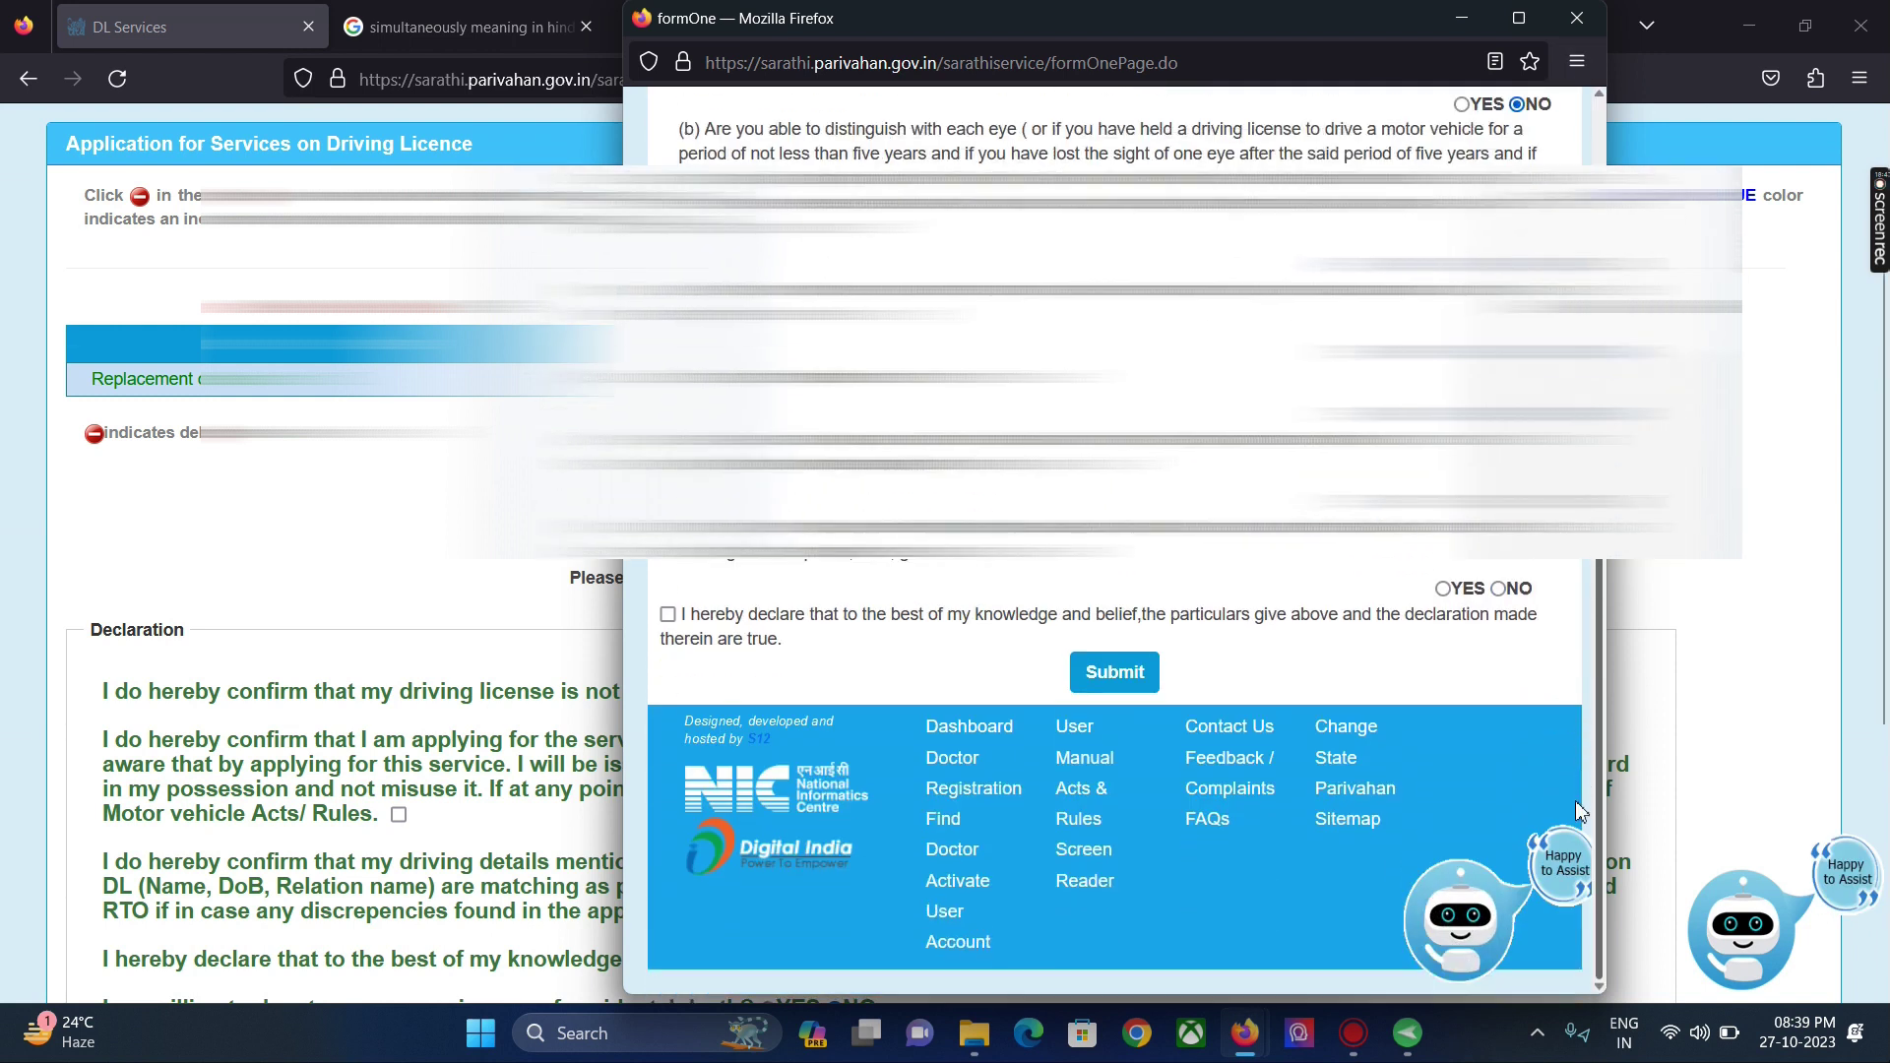
left_click(1497, 588)
Step: Declare the fitness particulars true, submit the self declaration and confirm it to return to the licence services application
left_click(668, 614)
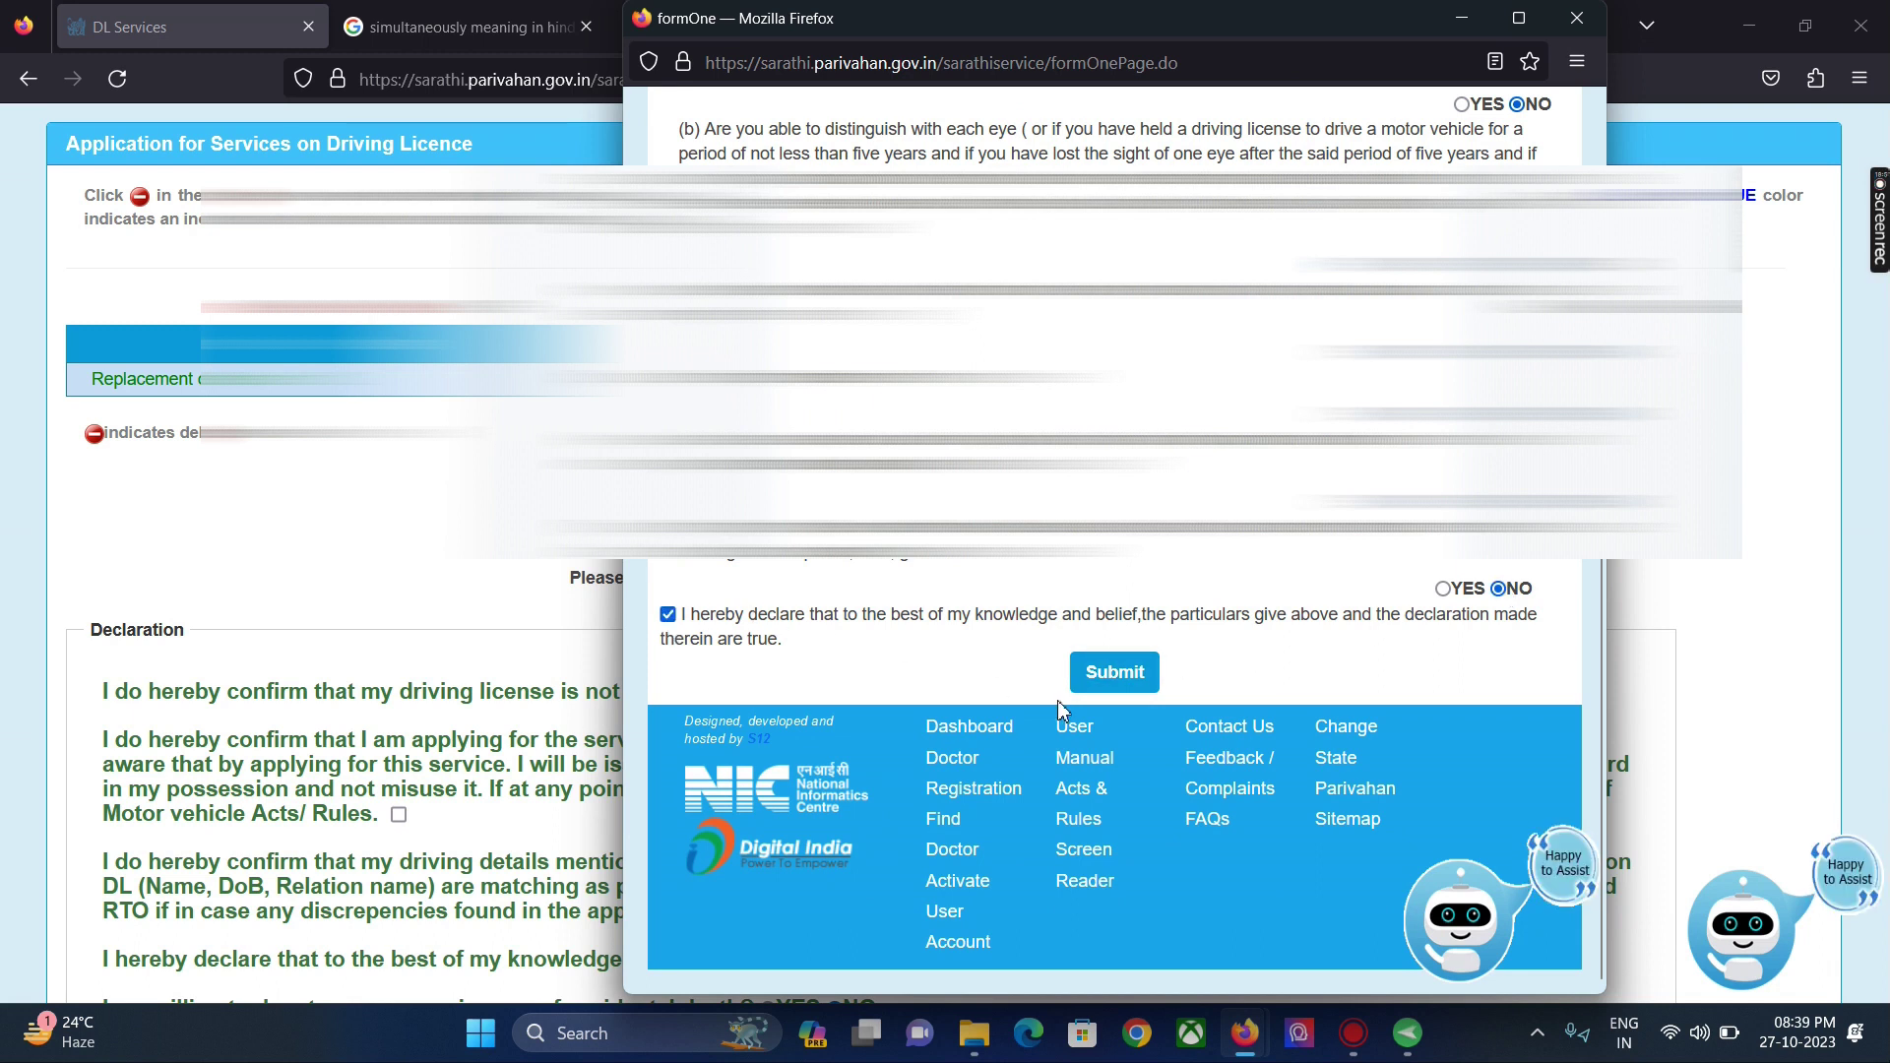
left_click(1112, 673)
left_click(1223, 579)
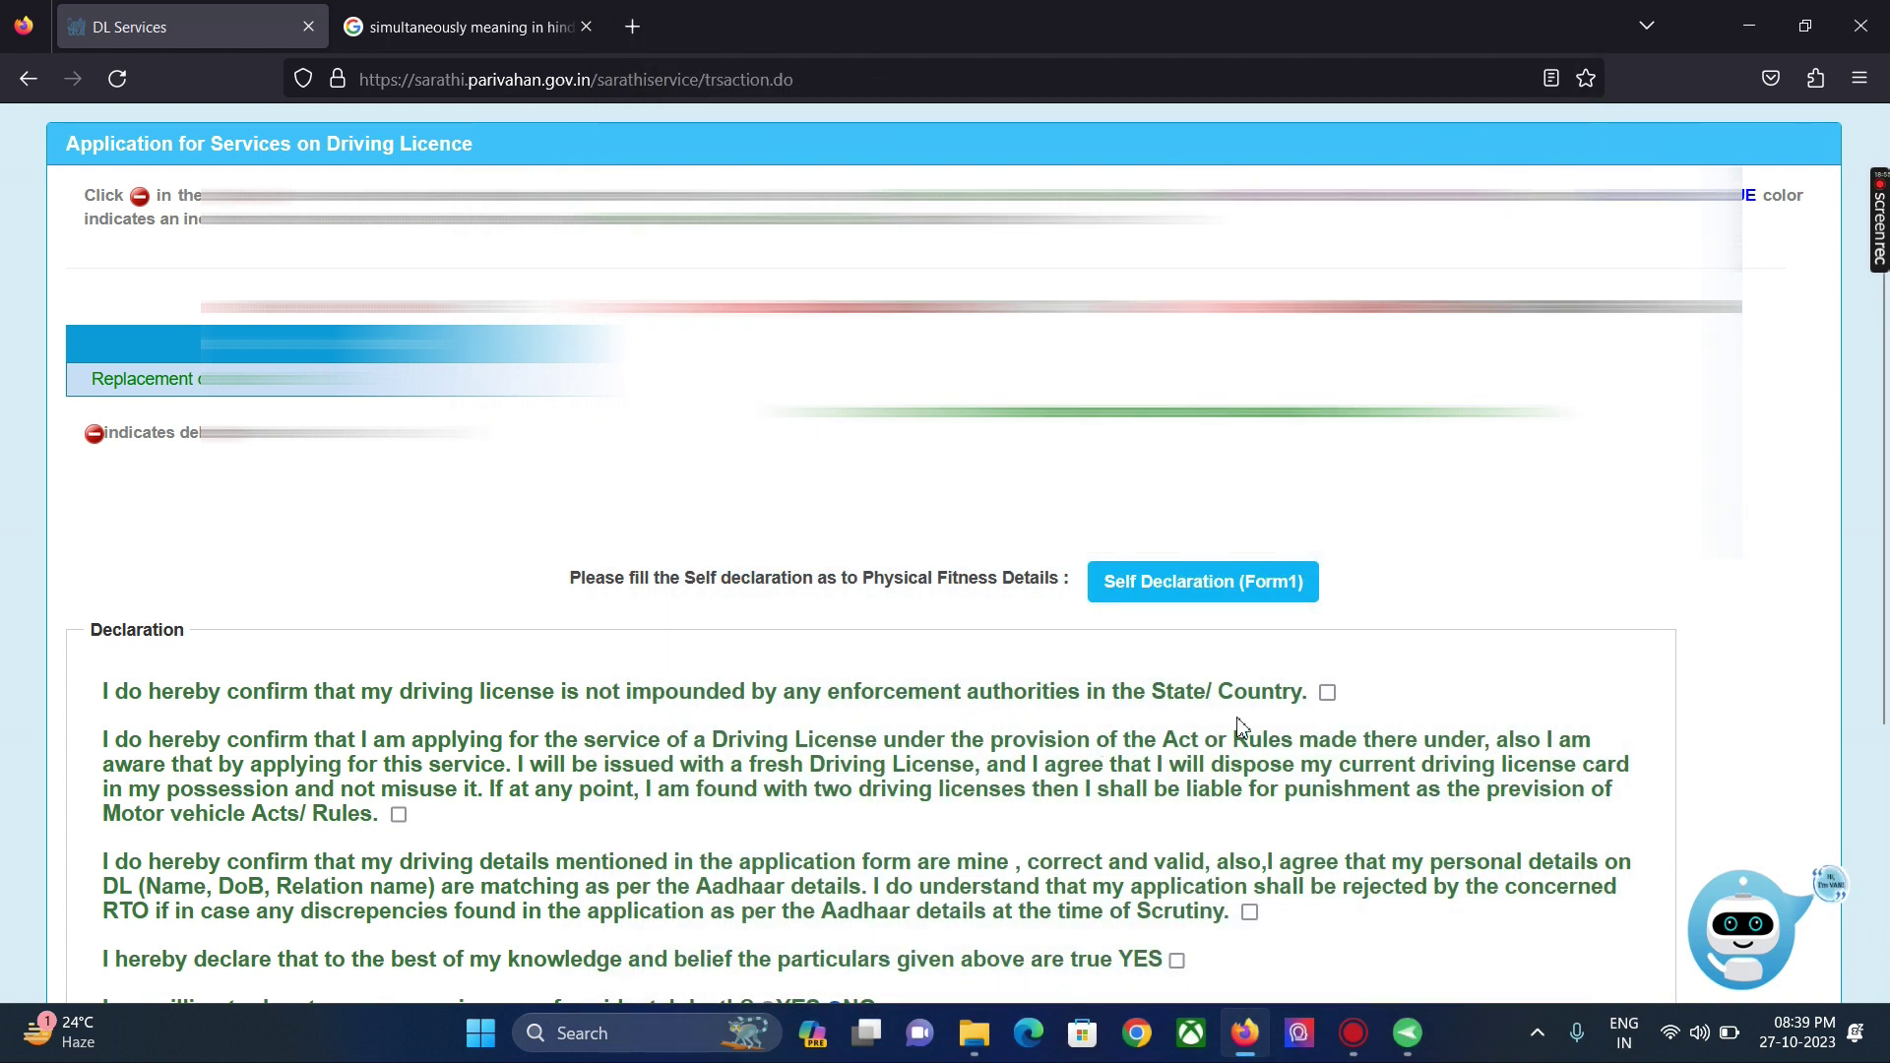
Step: Accept all four declarations on the Replacement of DL application, keep organ donation at NO, and enter the displayed captcha
left_click(1327, 693)
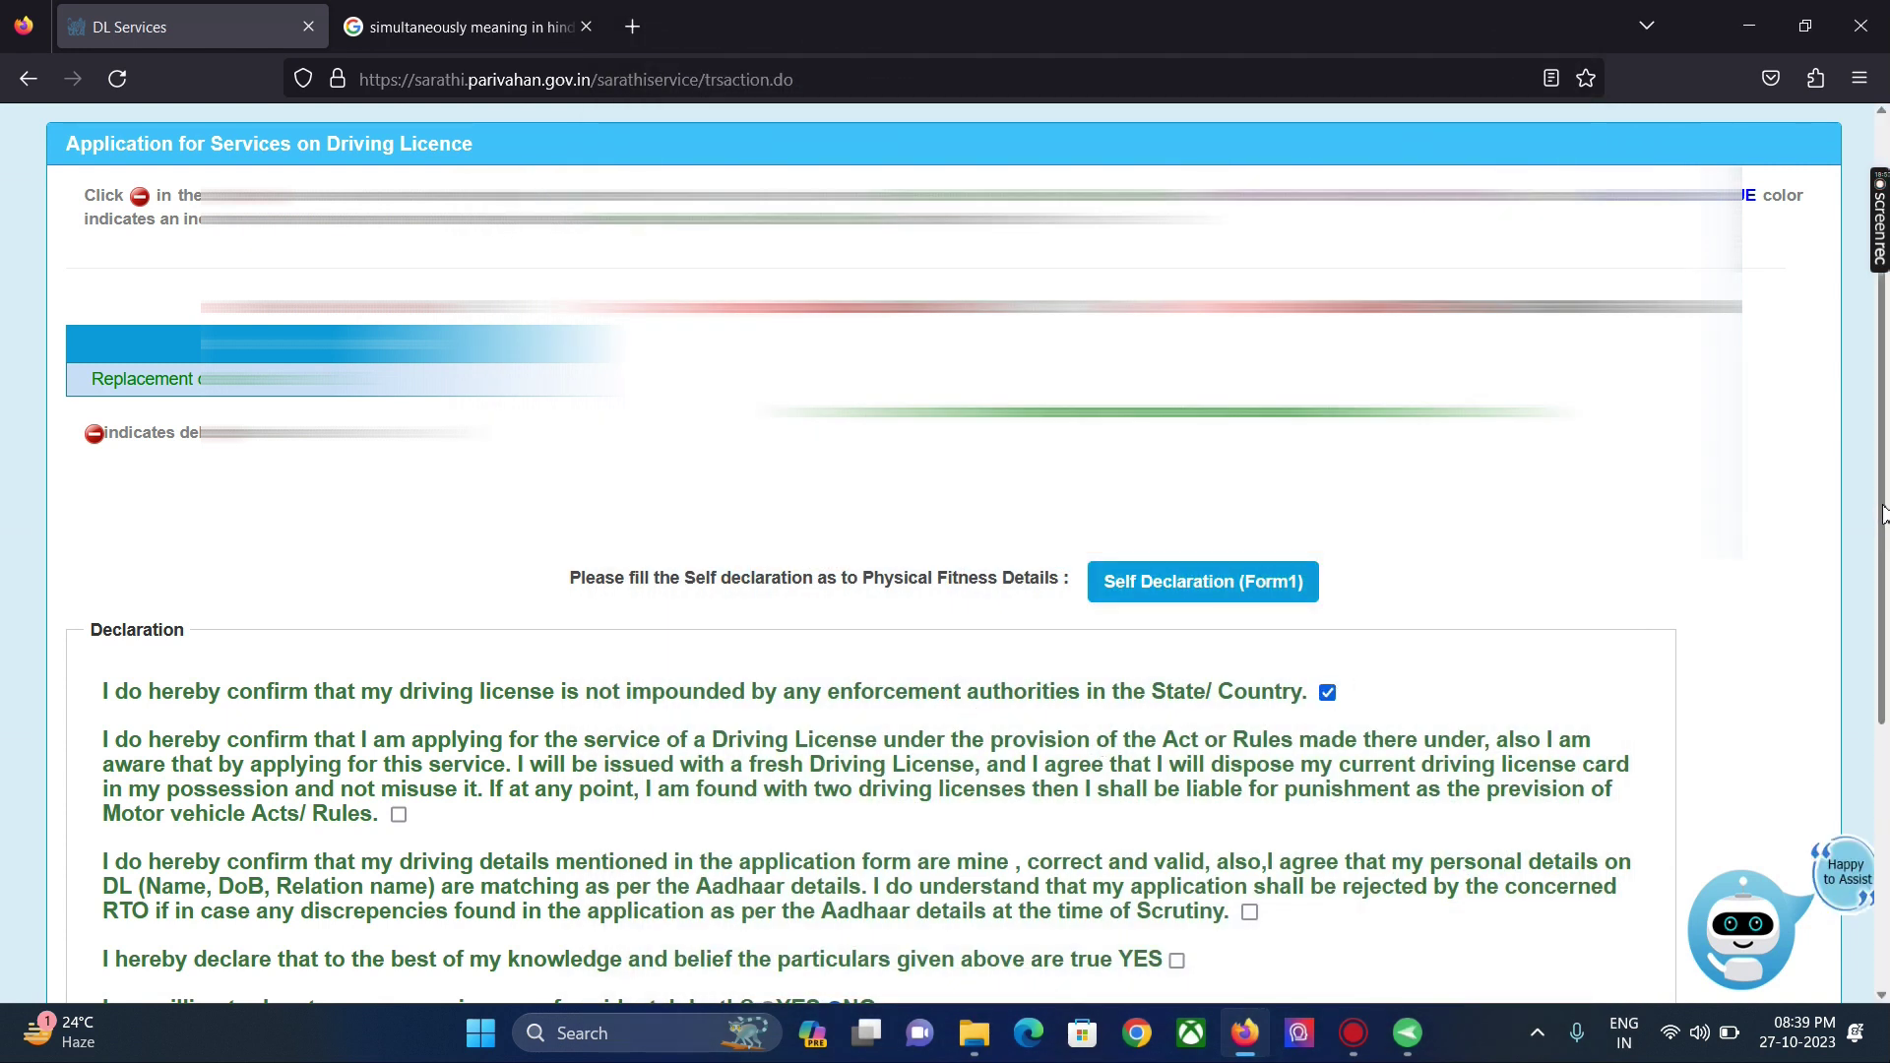
scroll(1435, 593, "down", 3)
left_click(1249, 656)
left_click(1176, 704)
left_click(398, 560)
left_click(738, 832)
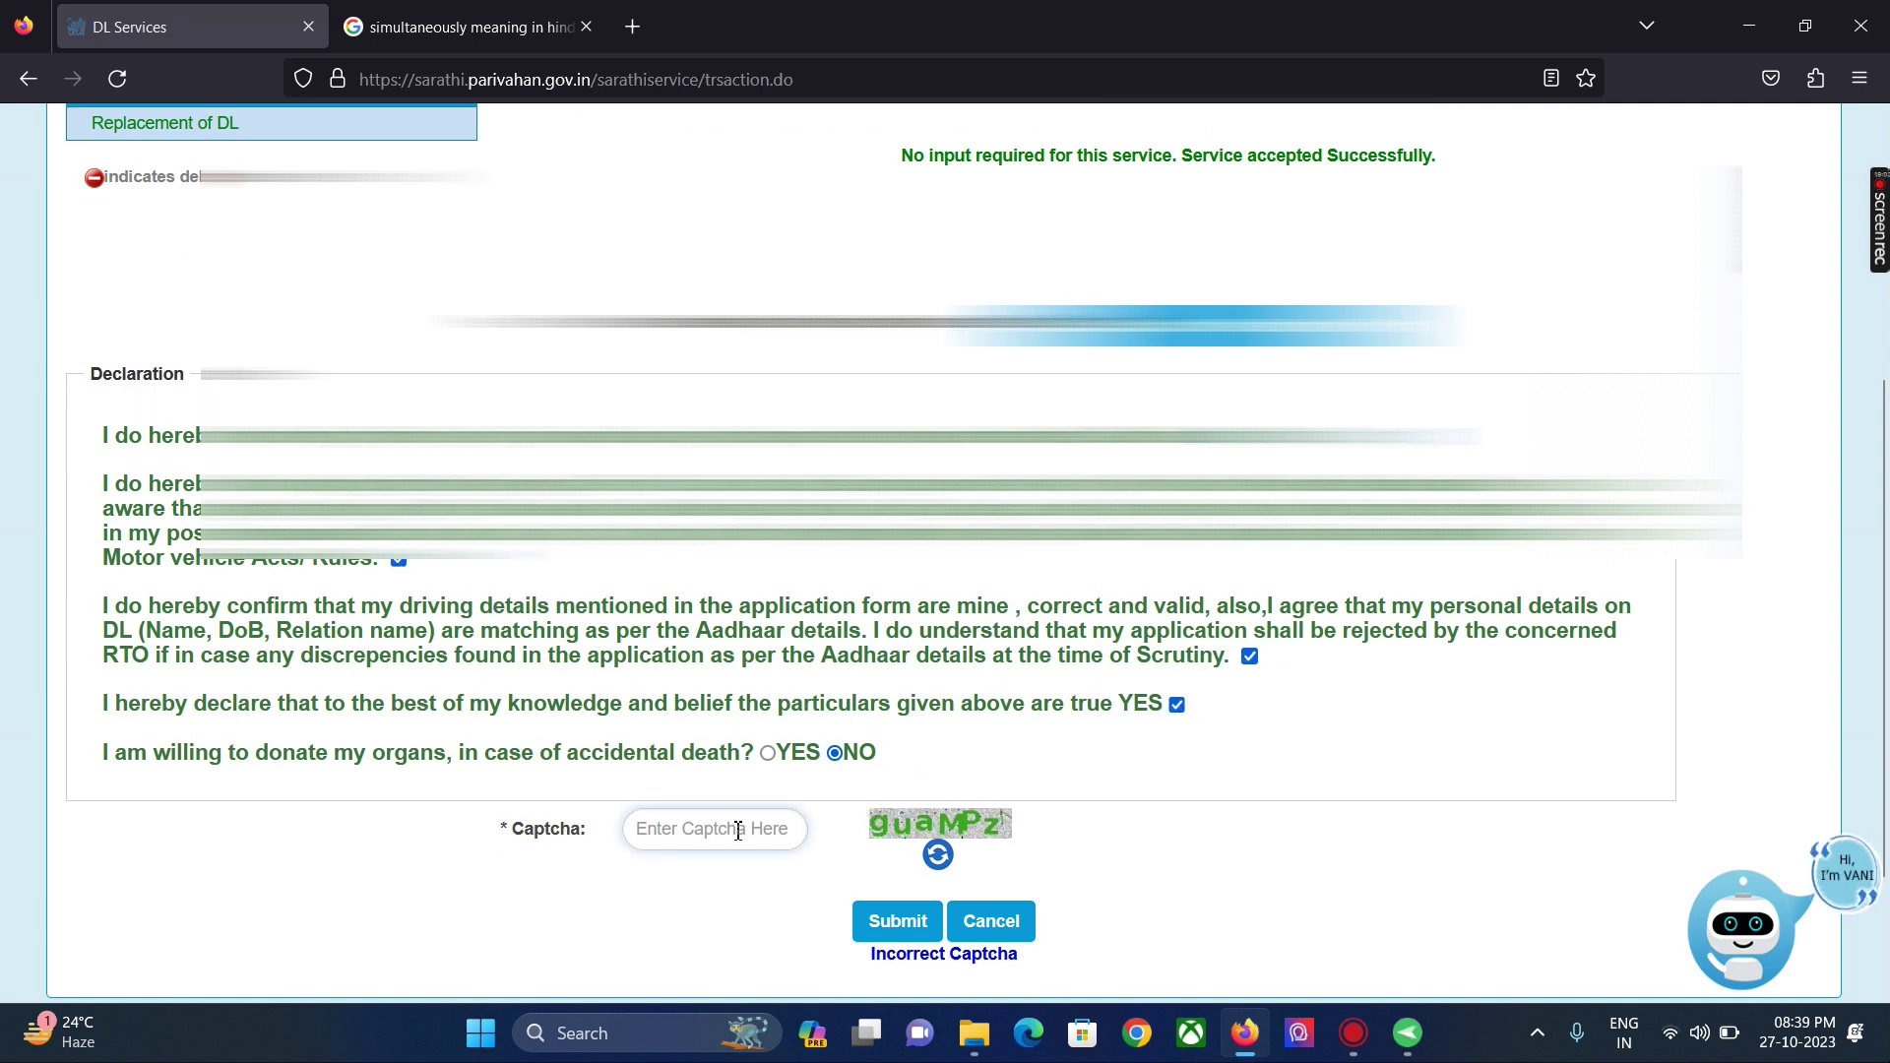
type("gu")
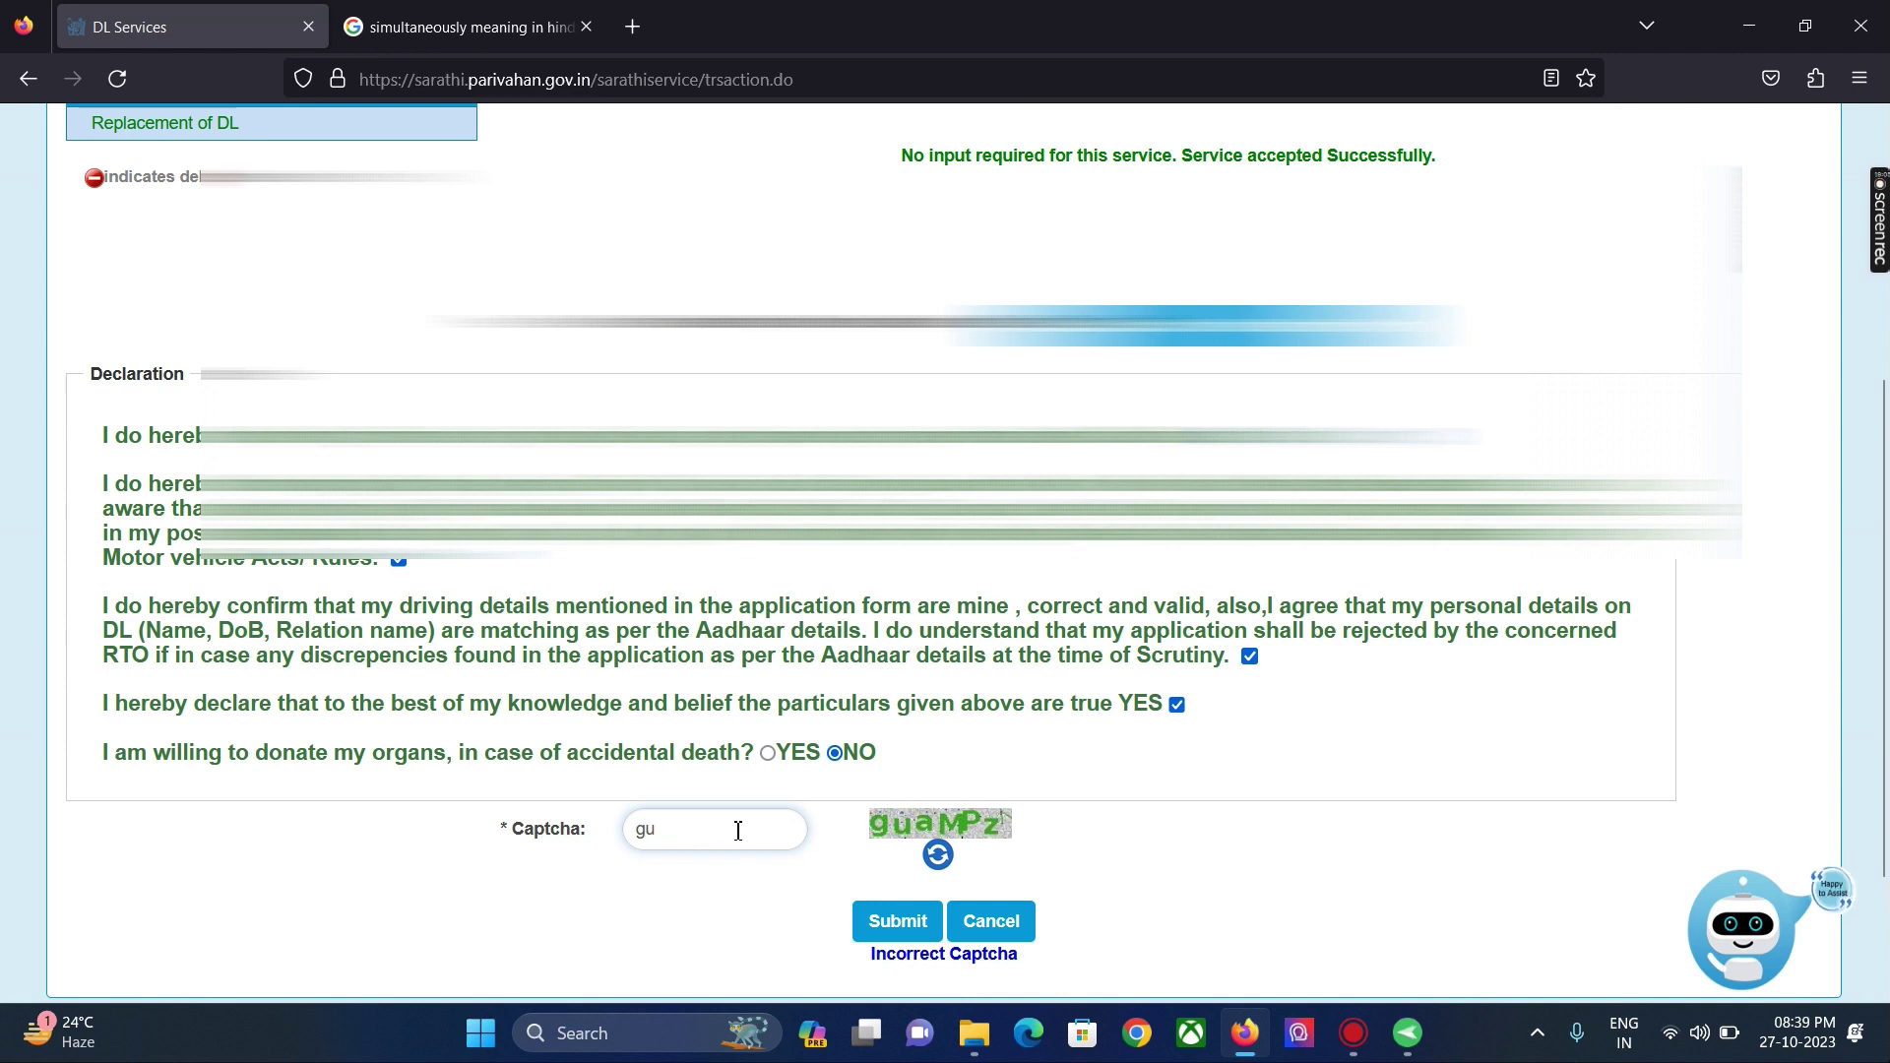
type("aM")
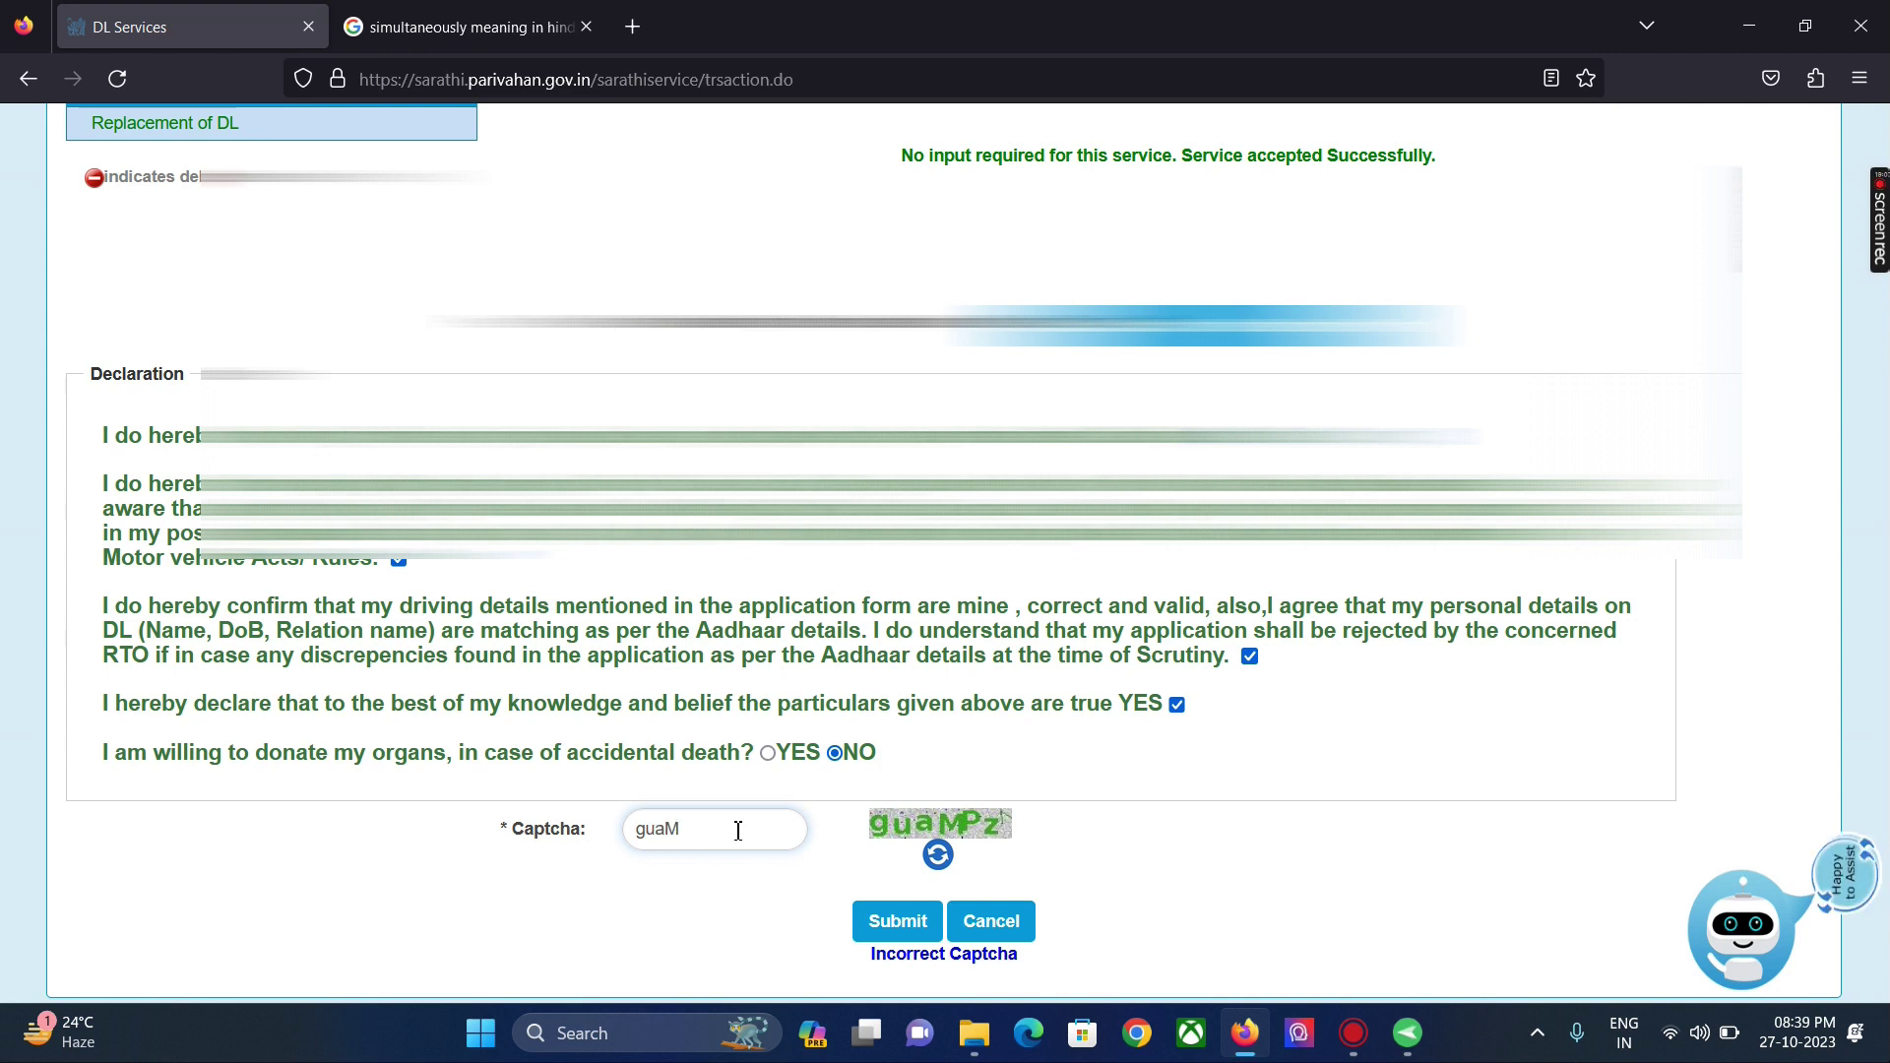
type("P")
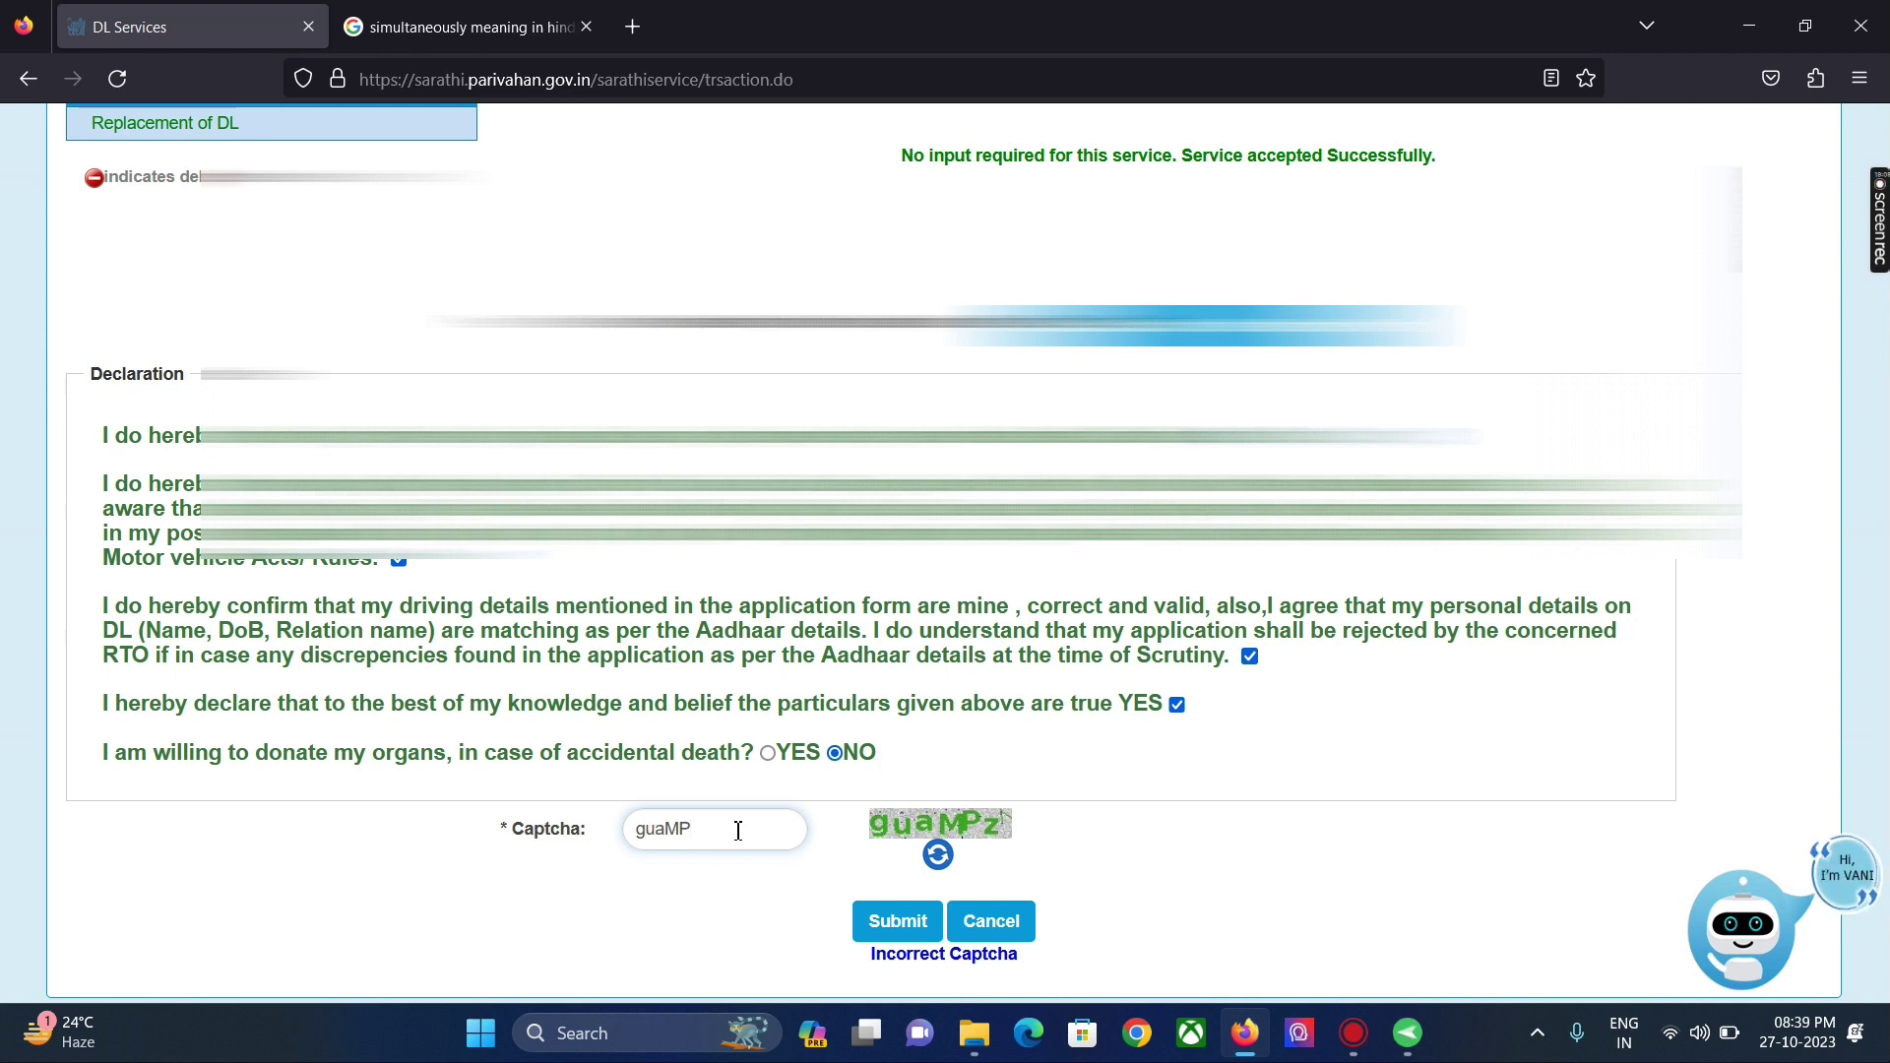
type("z")
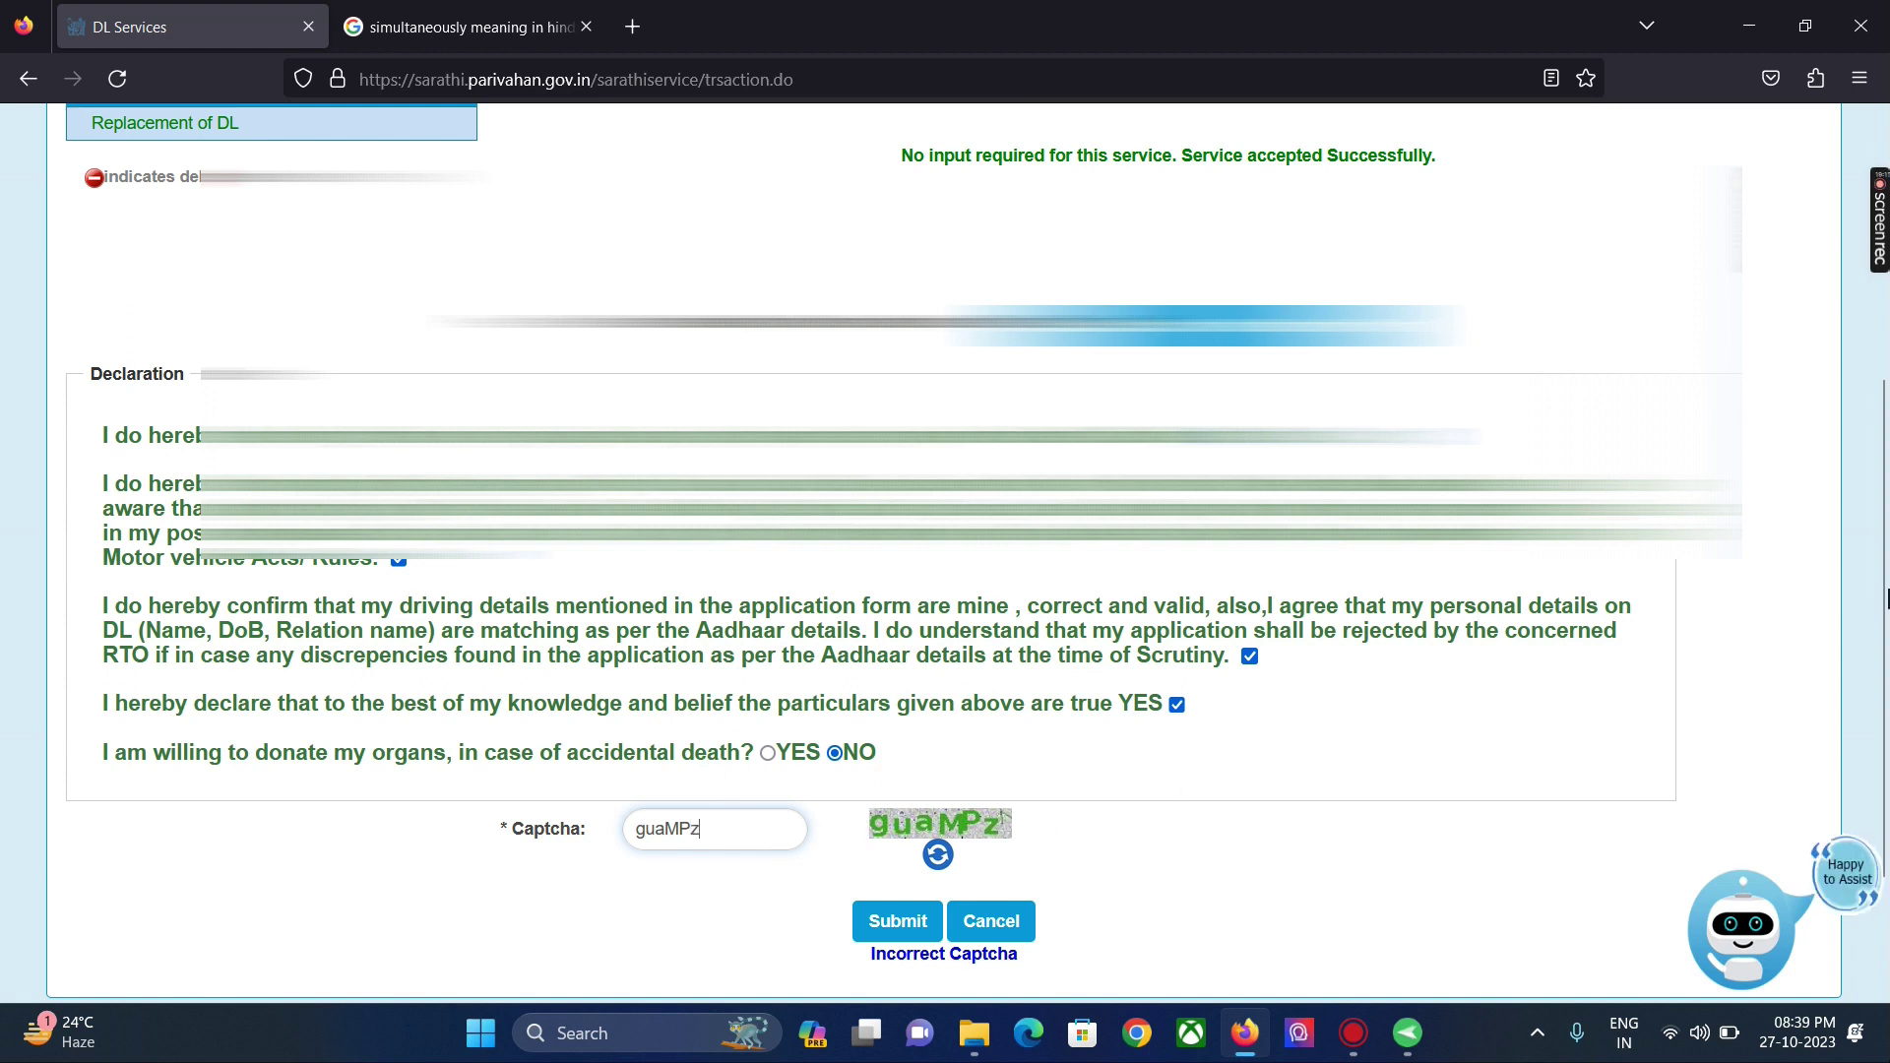
Step: Submit the Replacement of DL application, confirm the prompt, and acknowledge the contactless service notice
left_click_drag(1880, 598, 1884, 690)
left_click(896, 736)
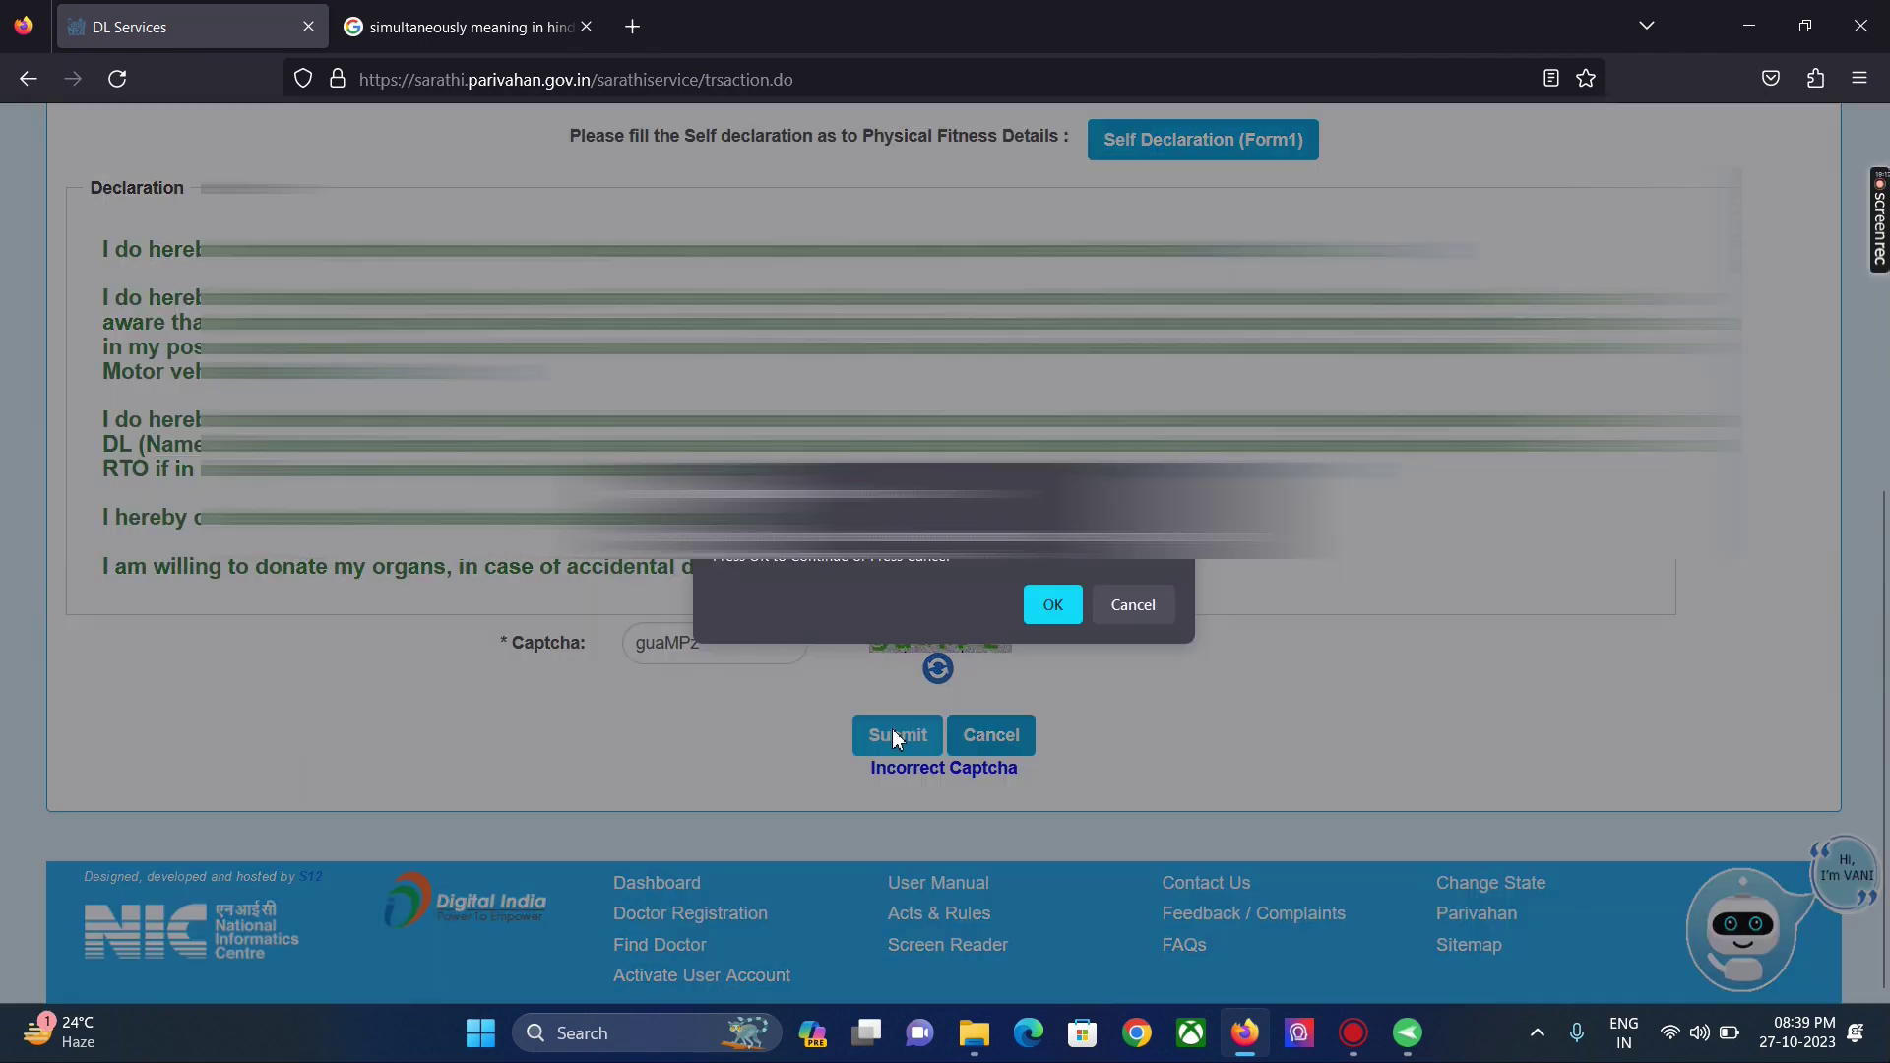
left_click(1052, 598)
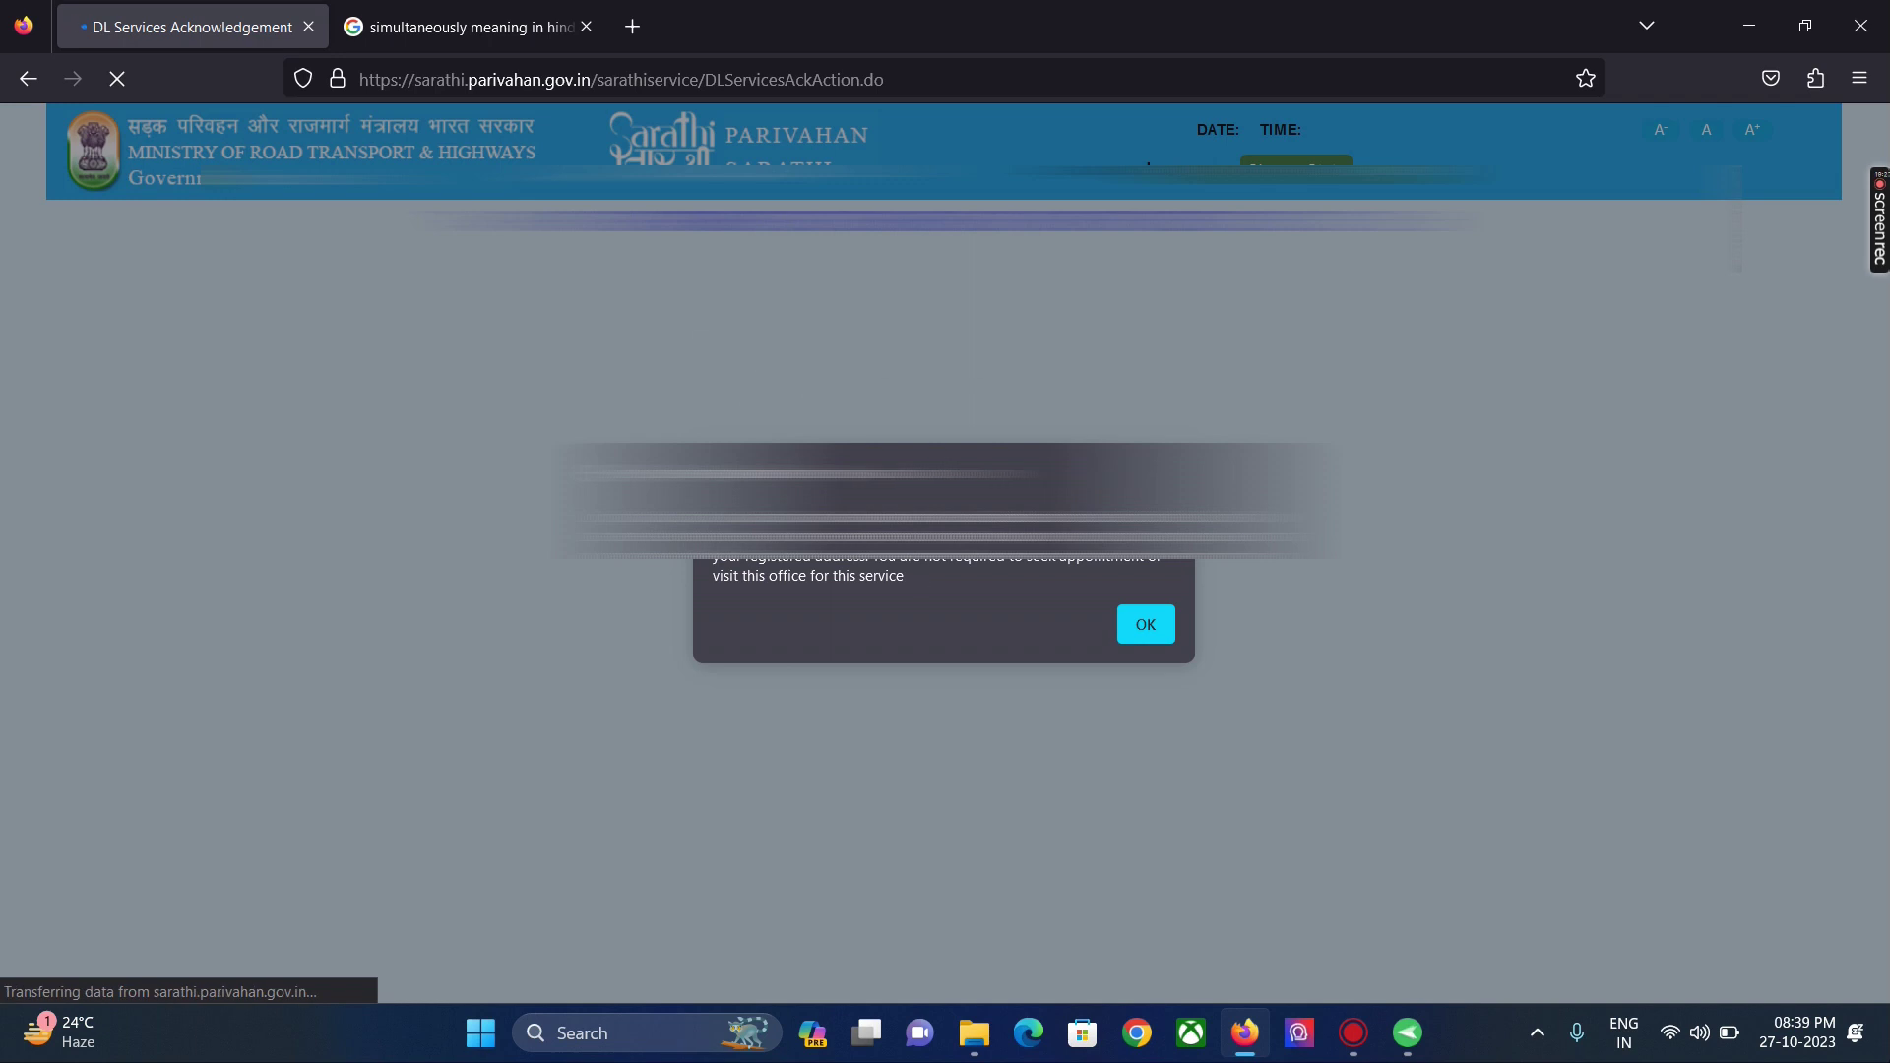
left_click(1146, 626)
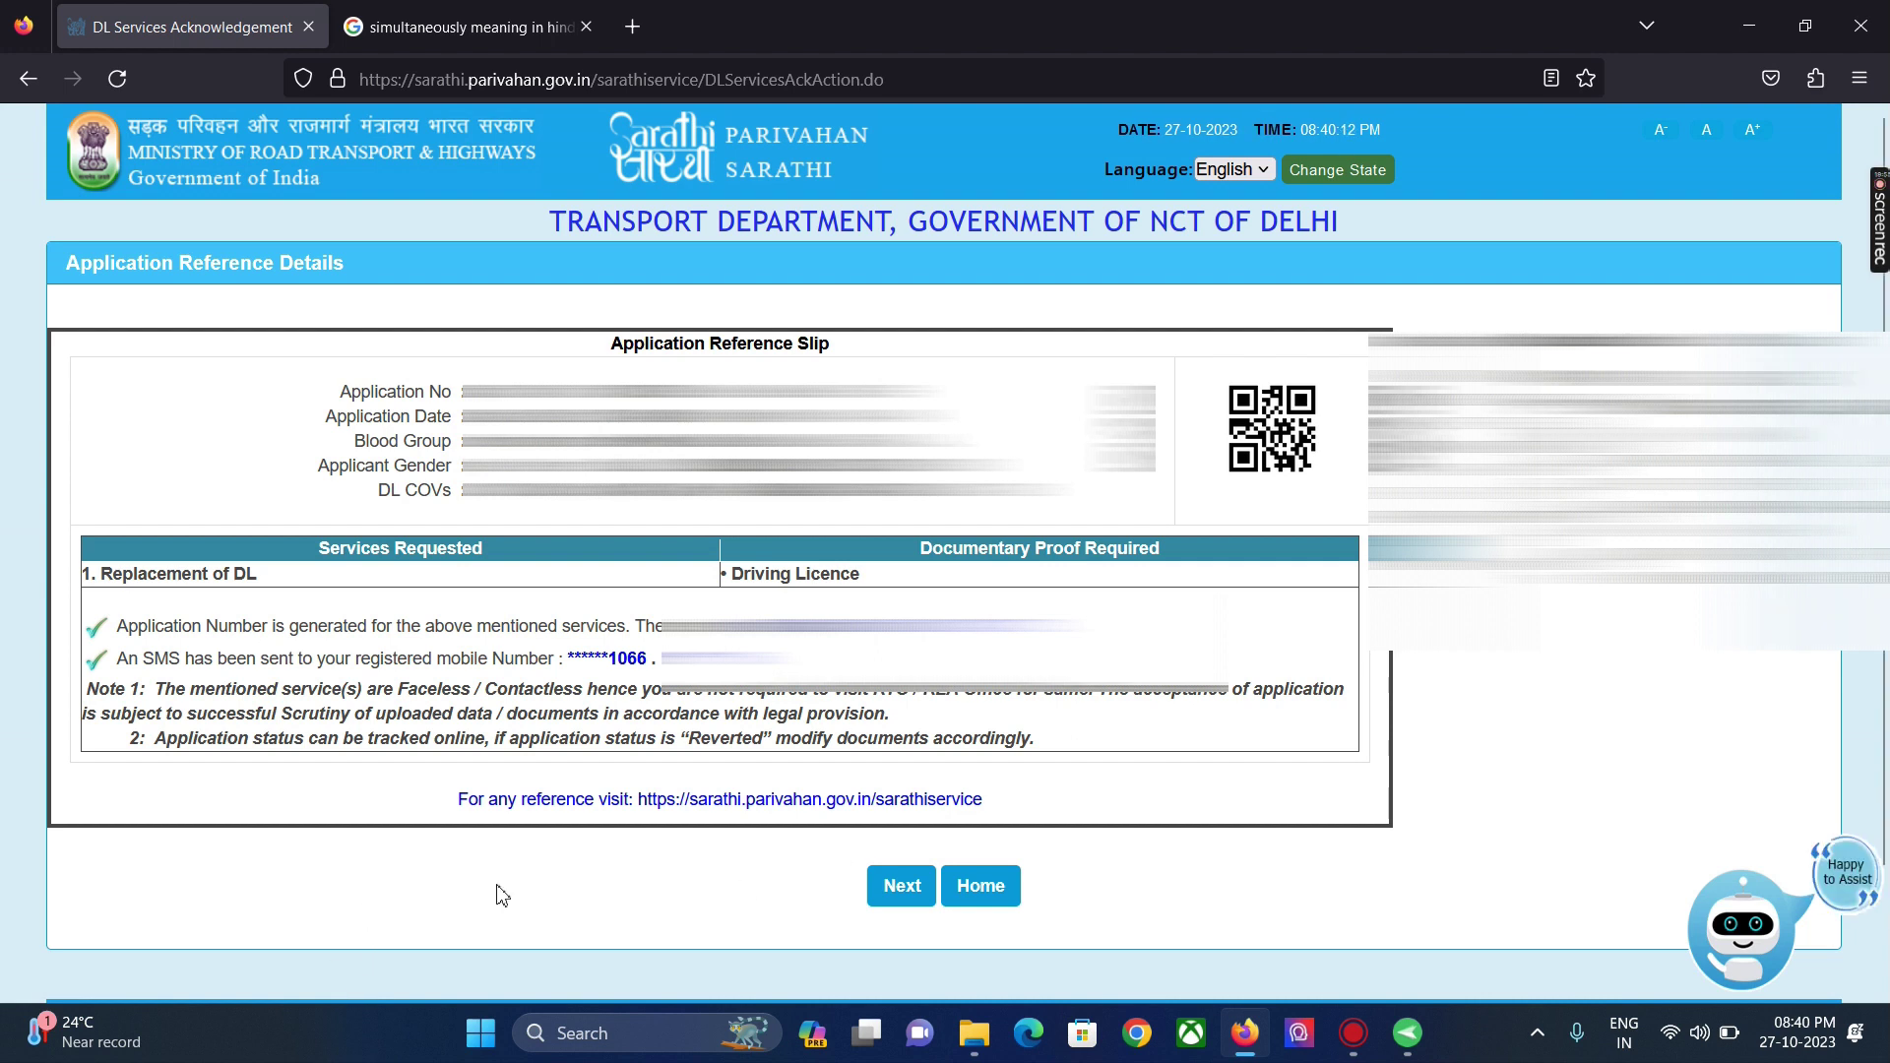
Step: Continue from the application reference slip to Application Status, enter the displayed captcha, and submit to open the application's stages
left_click(903, 889)
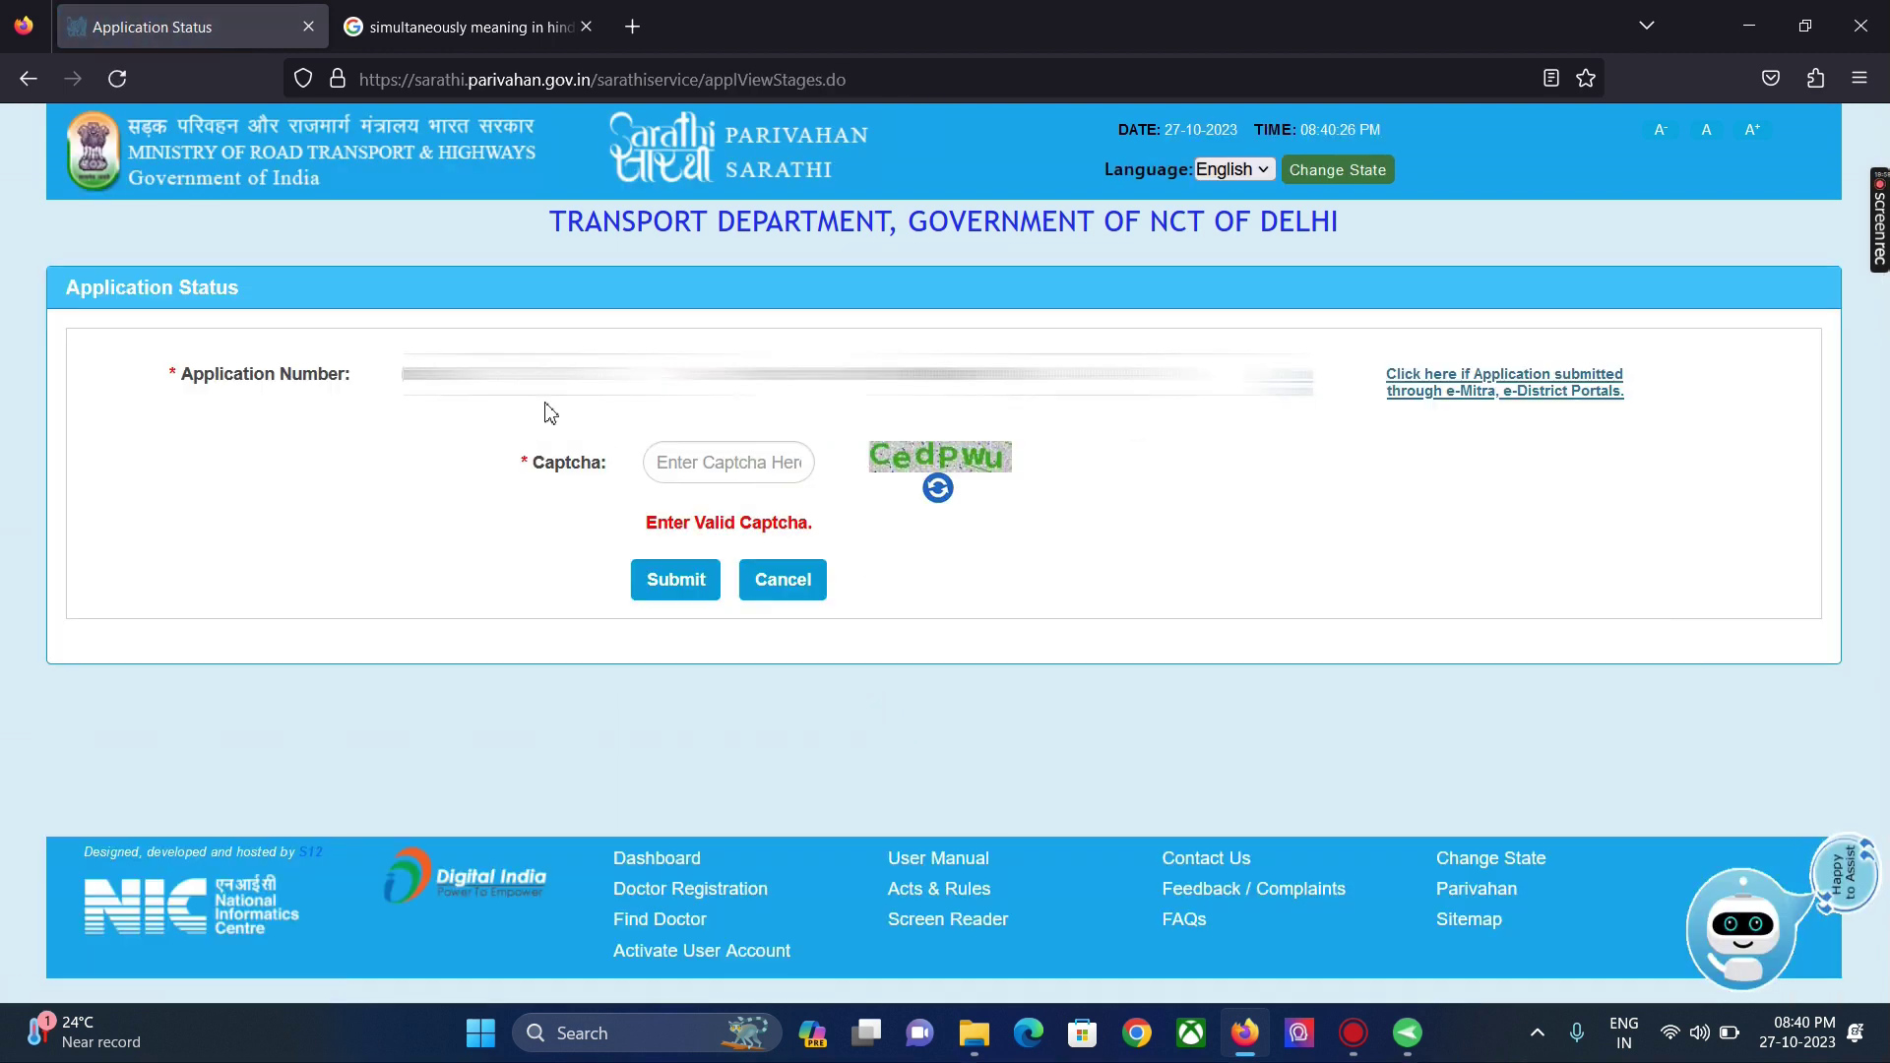
left_click(727, 468)
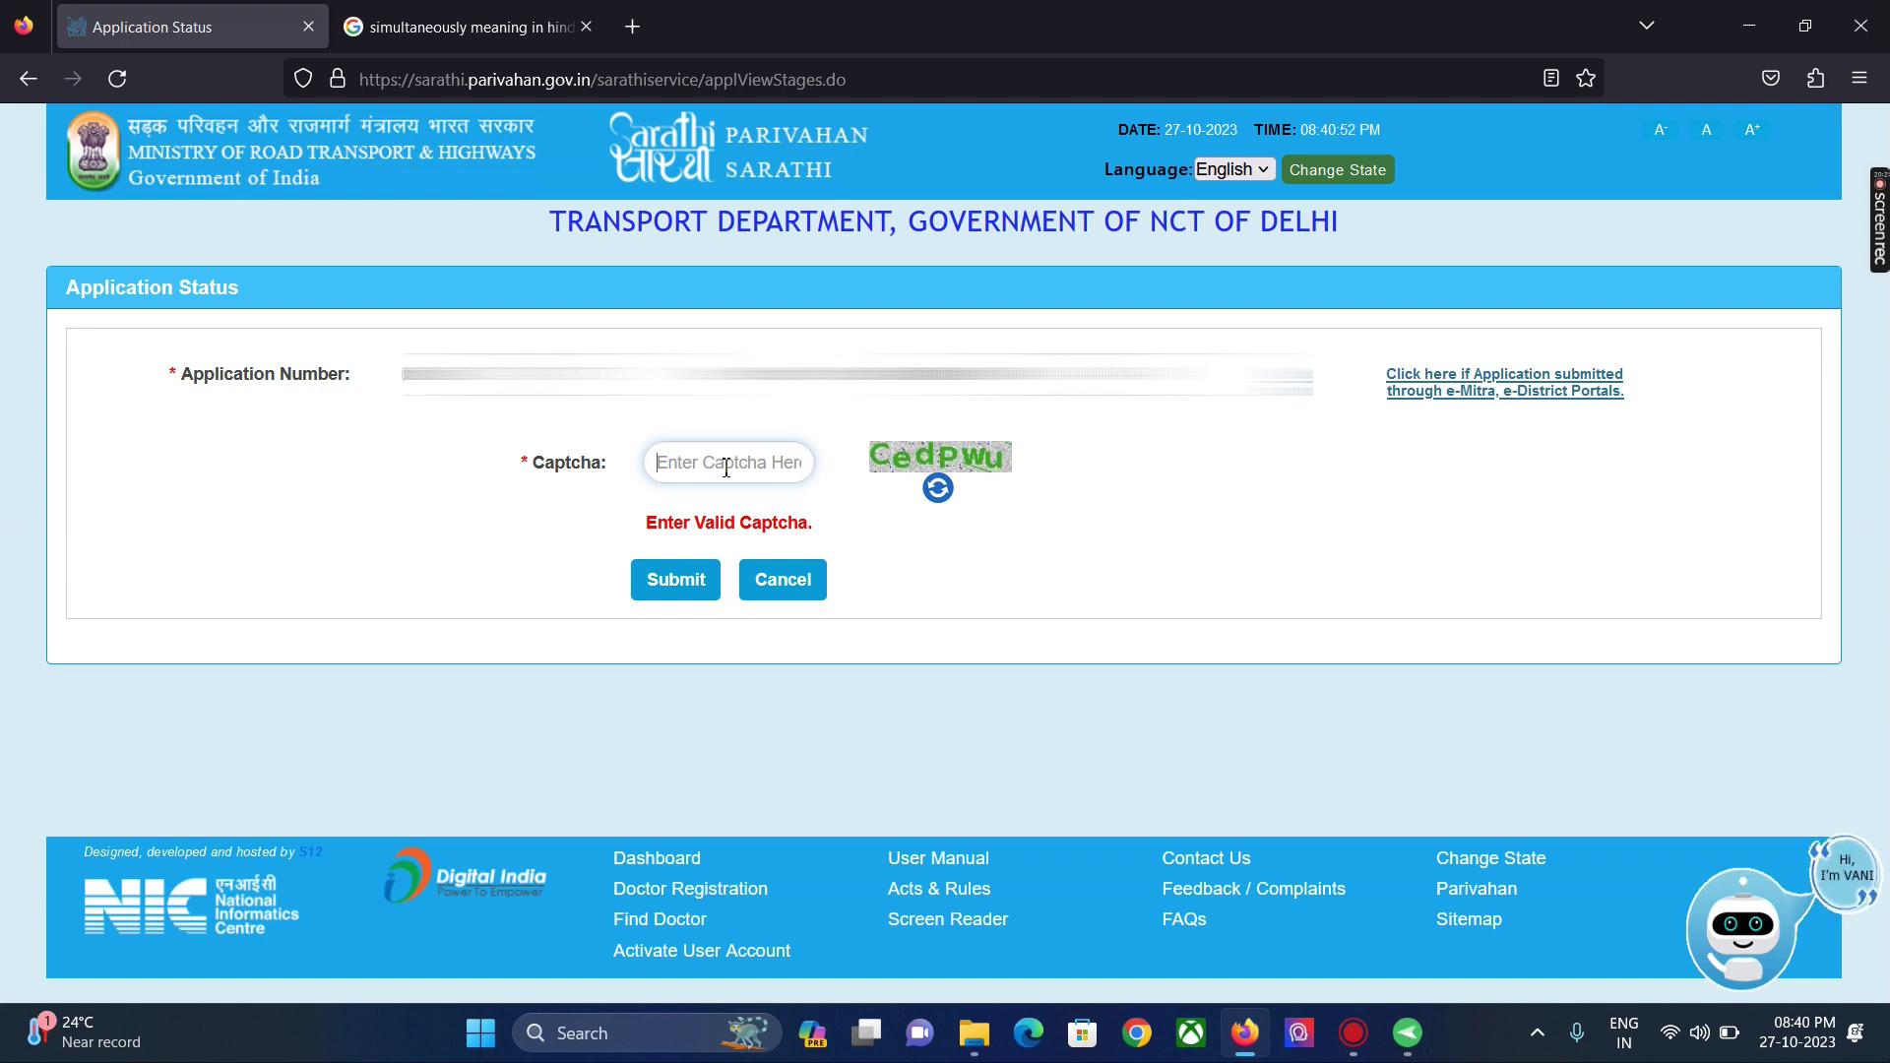
type("C")
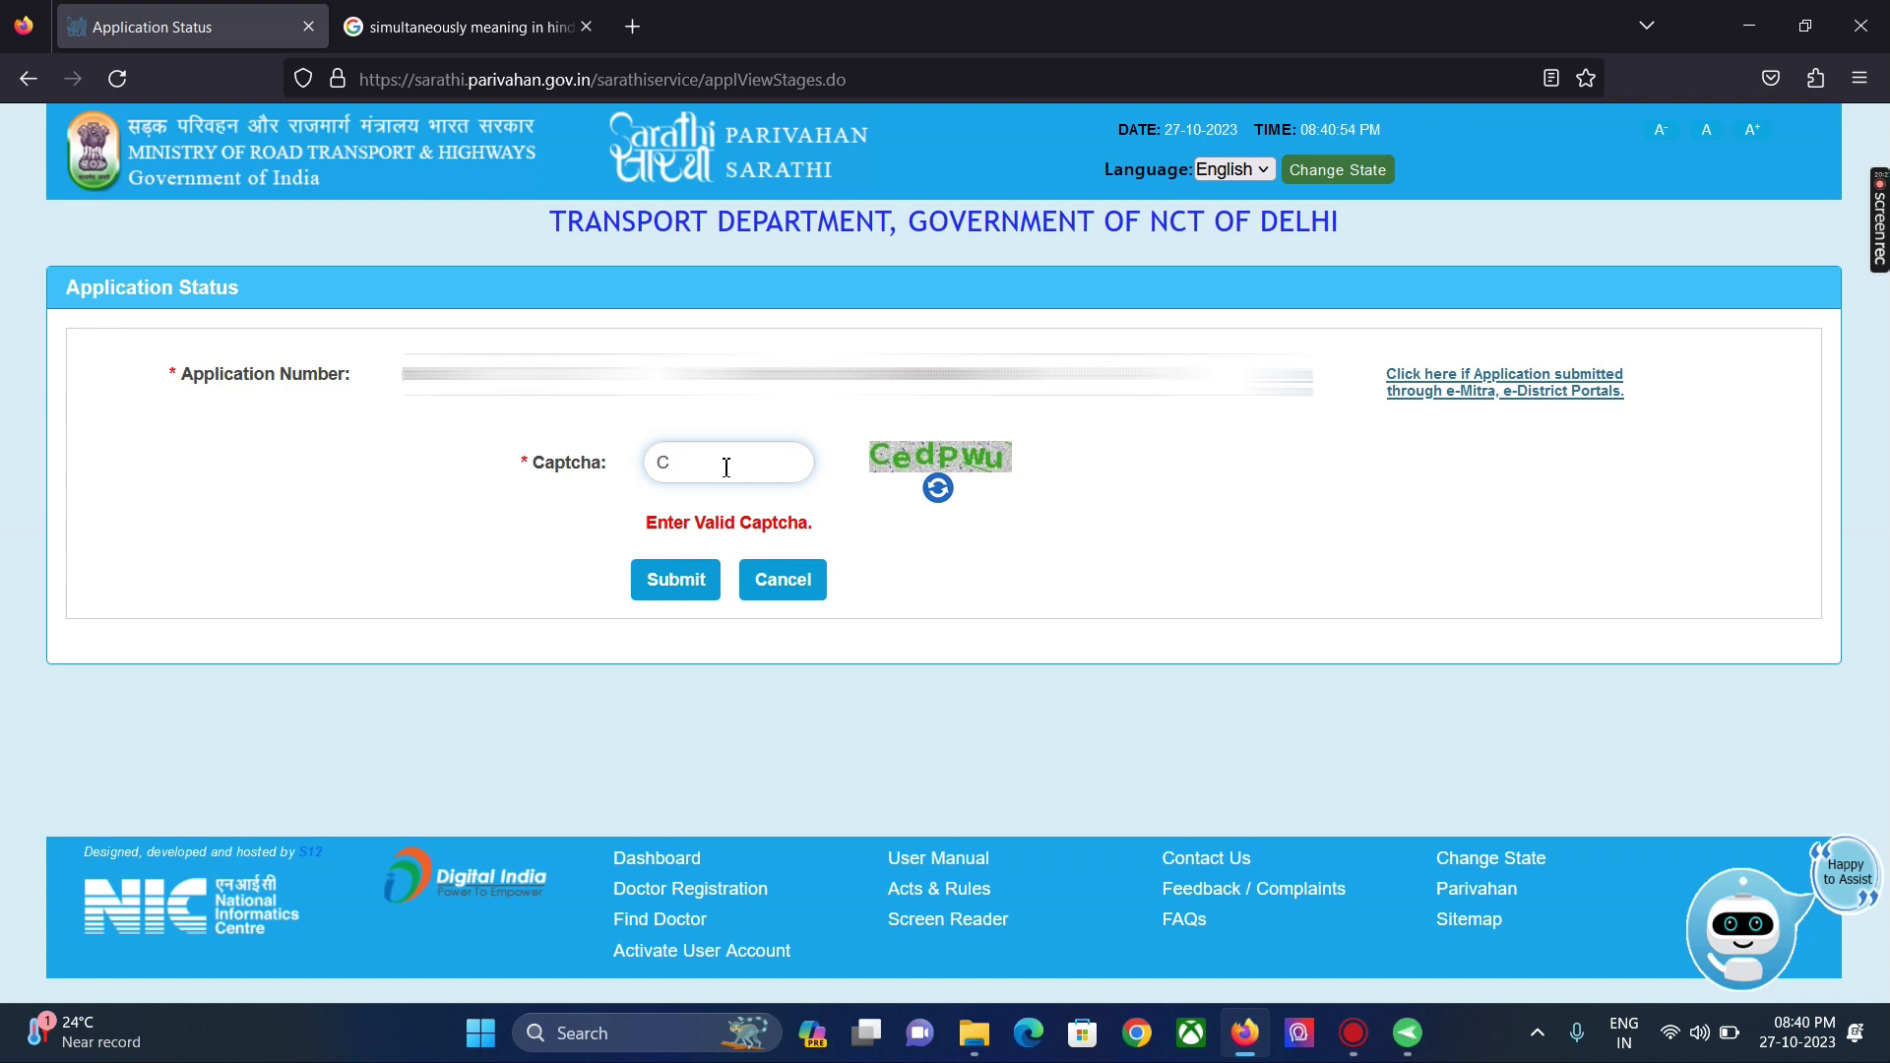
type("eg")
type("d")
type("w")
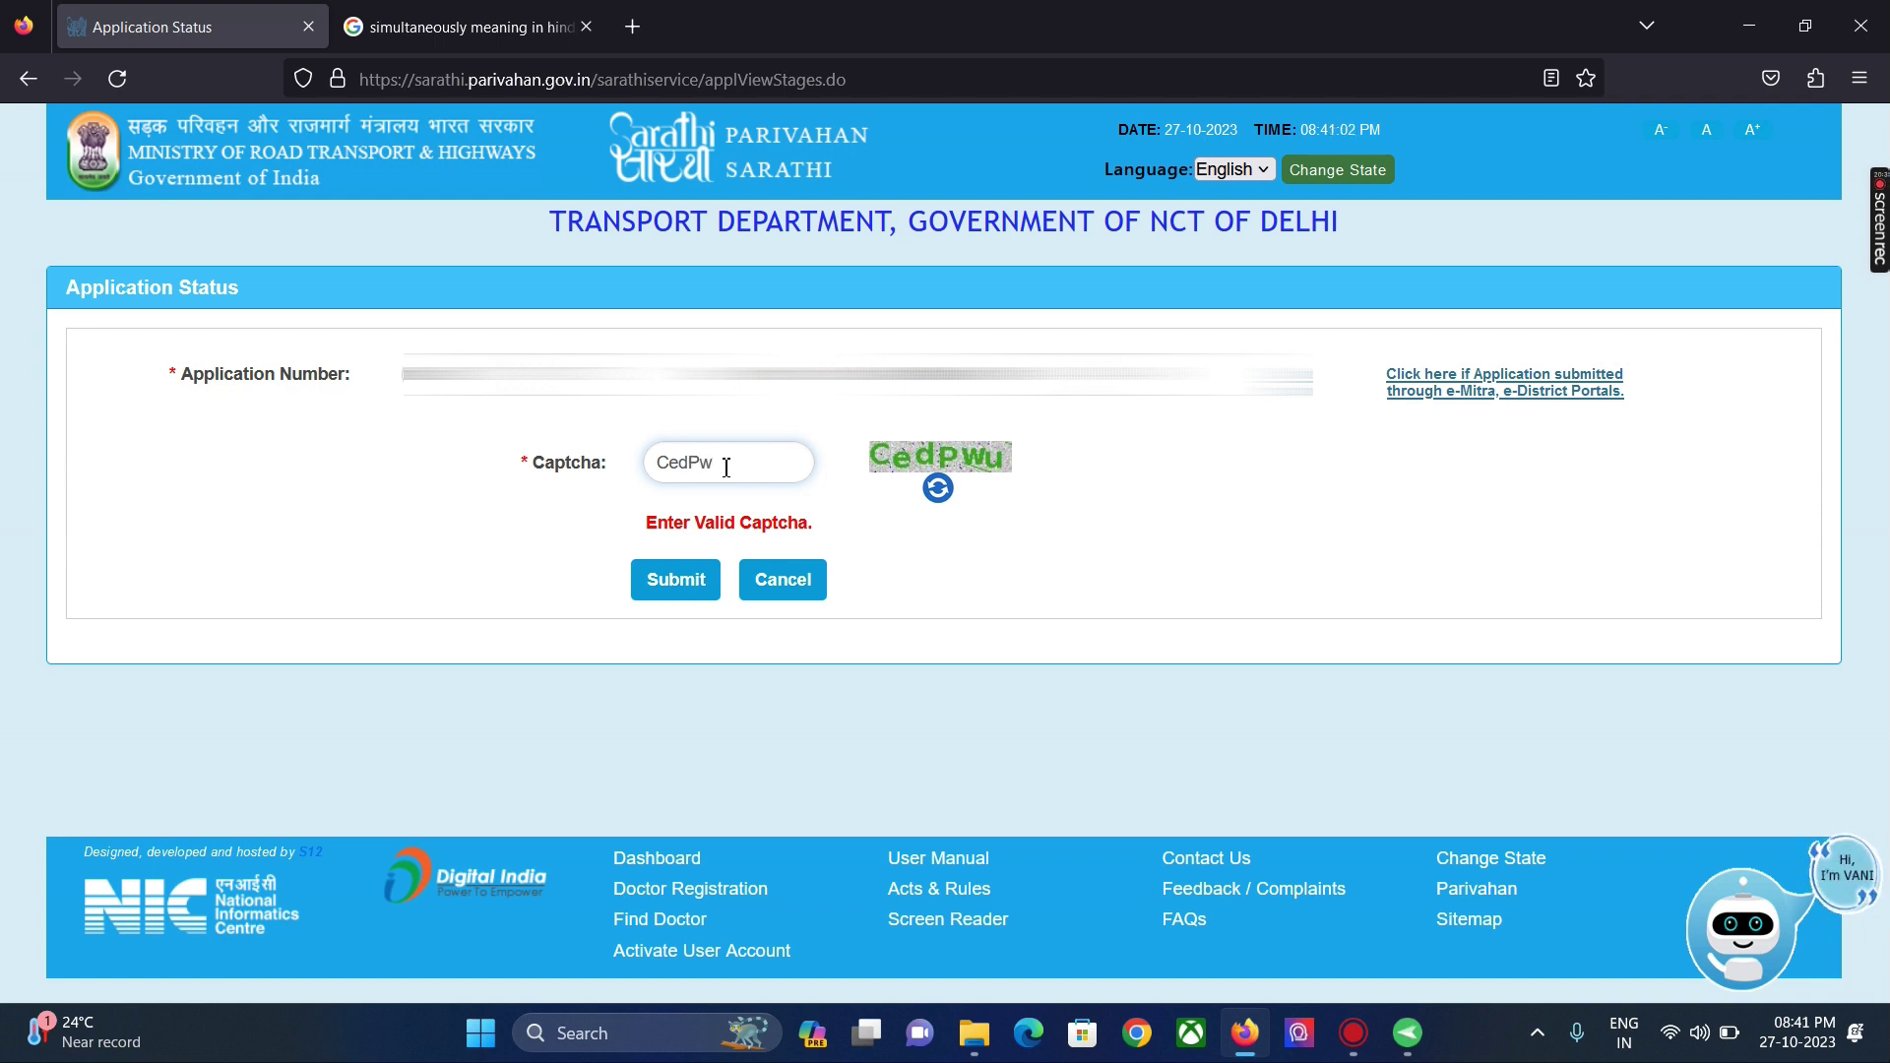
type("u")
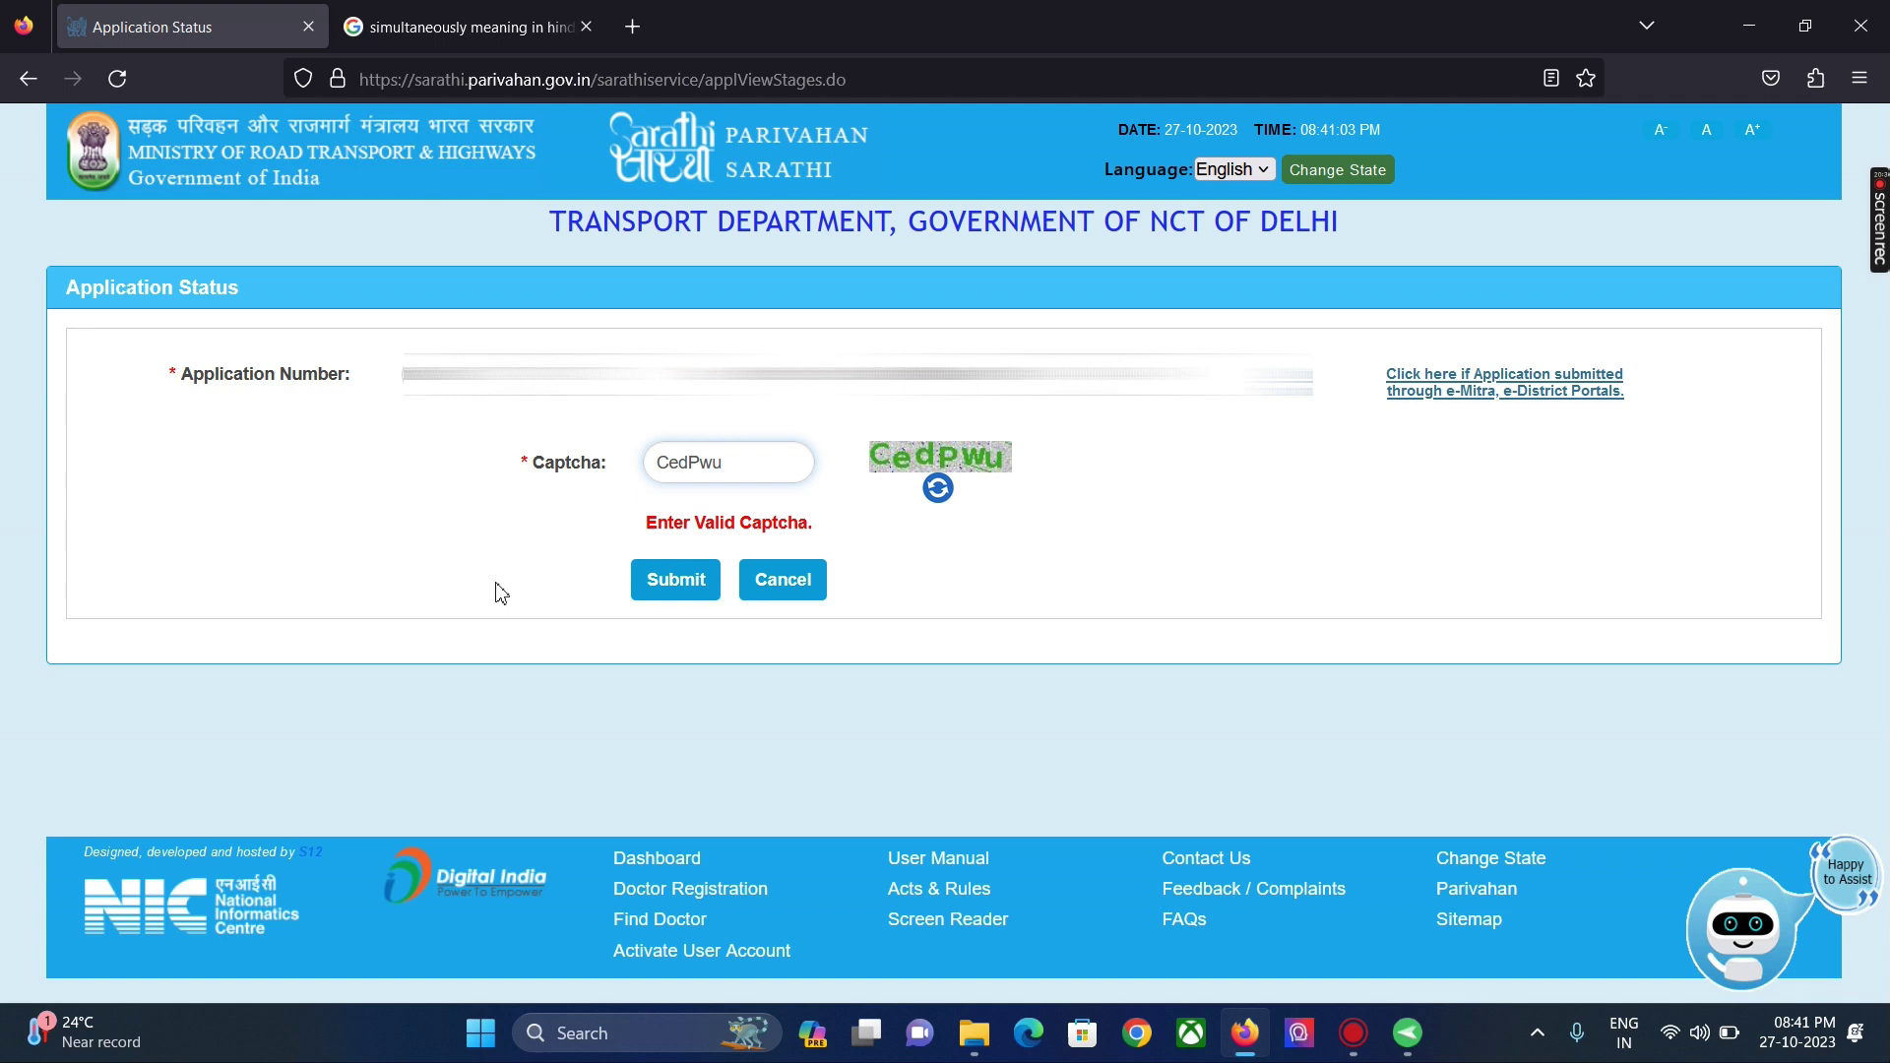
left_click(686, 596)
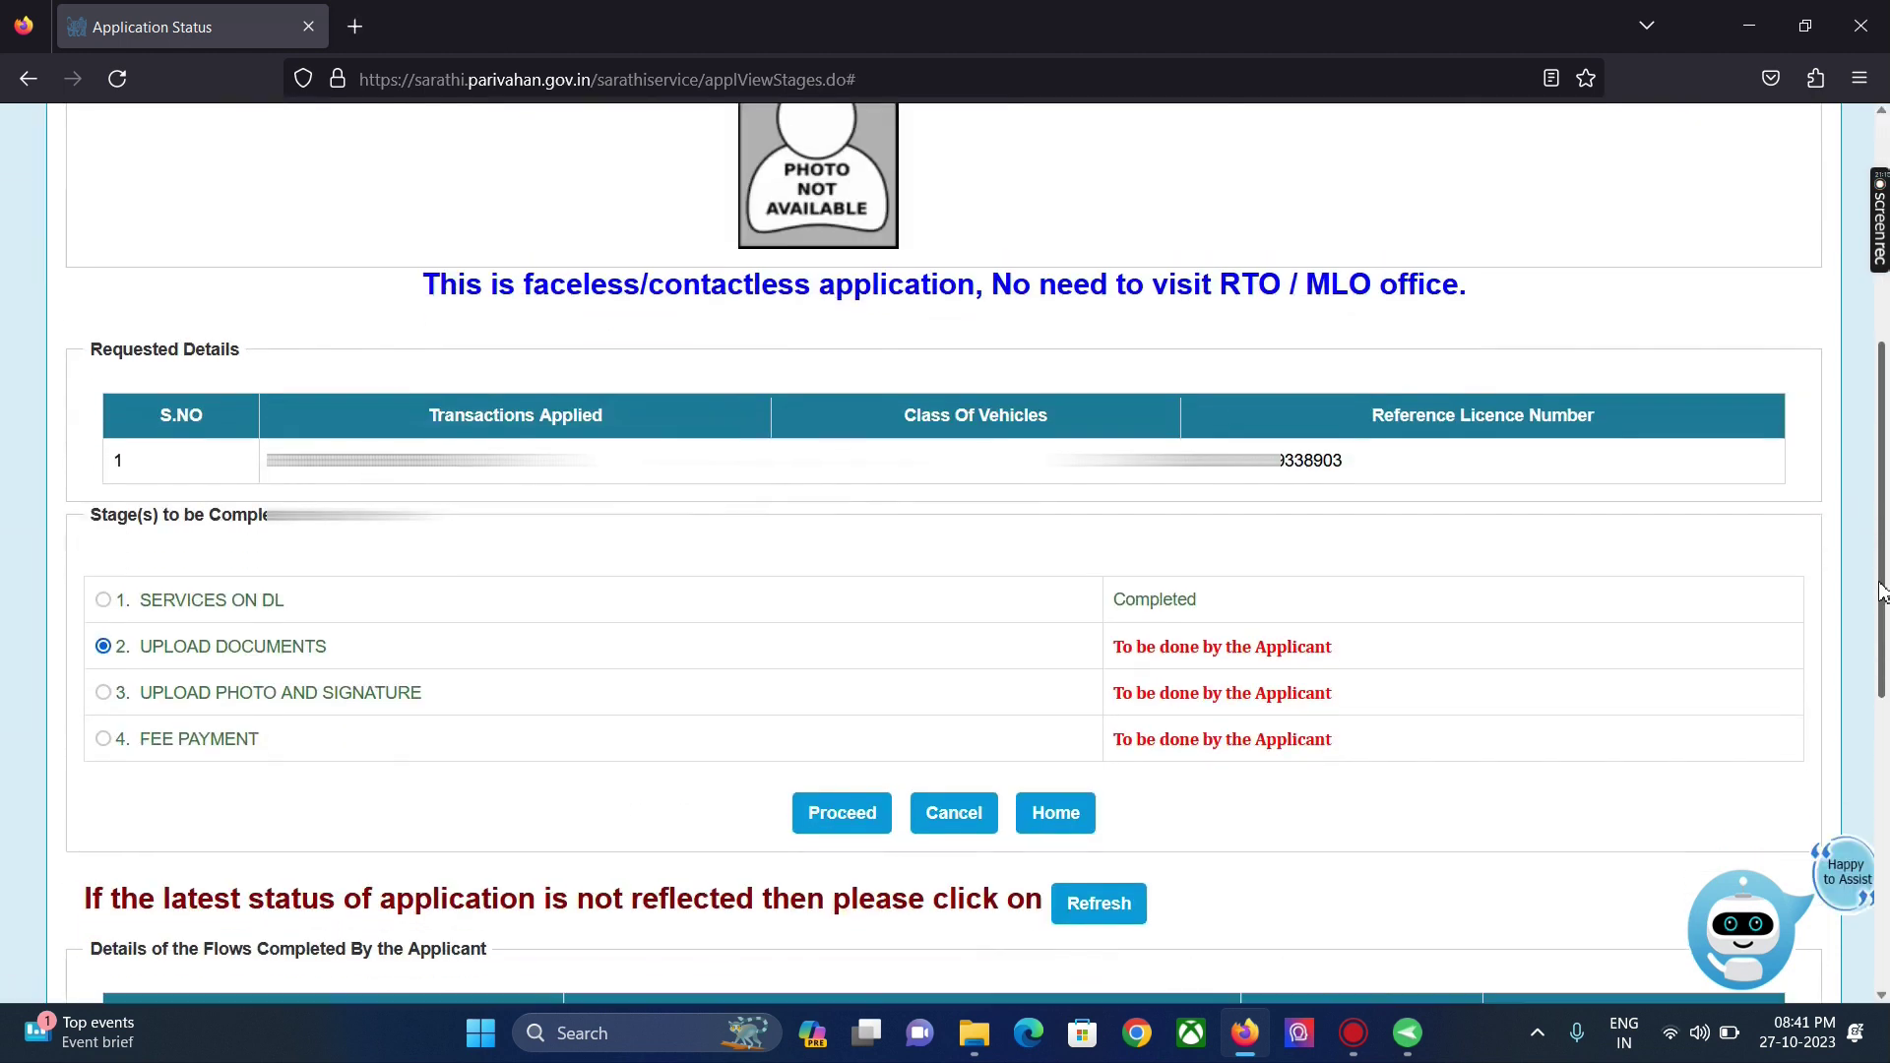
Step: Try to proceed with the UPLOAD DOCUMENTS stage, accepting the declaration that the provided details are true and correct
scroll(1881, 591, "down", 1)
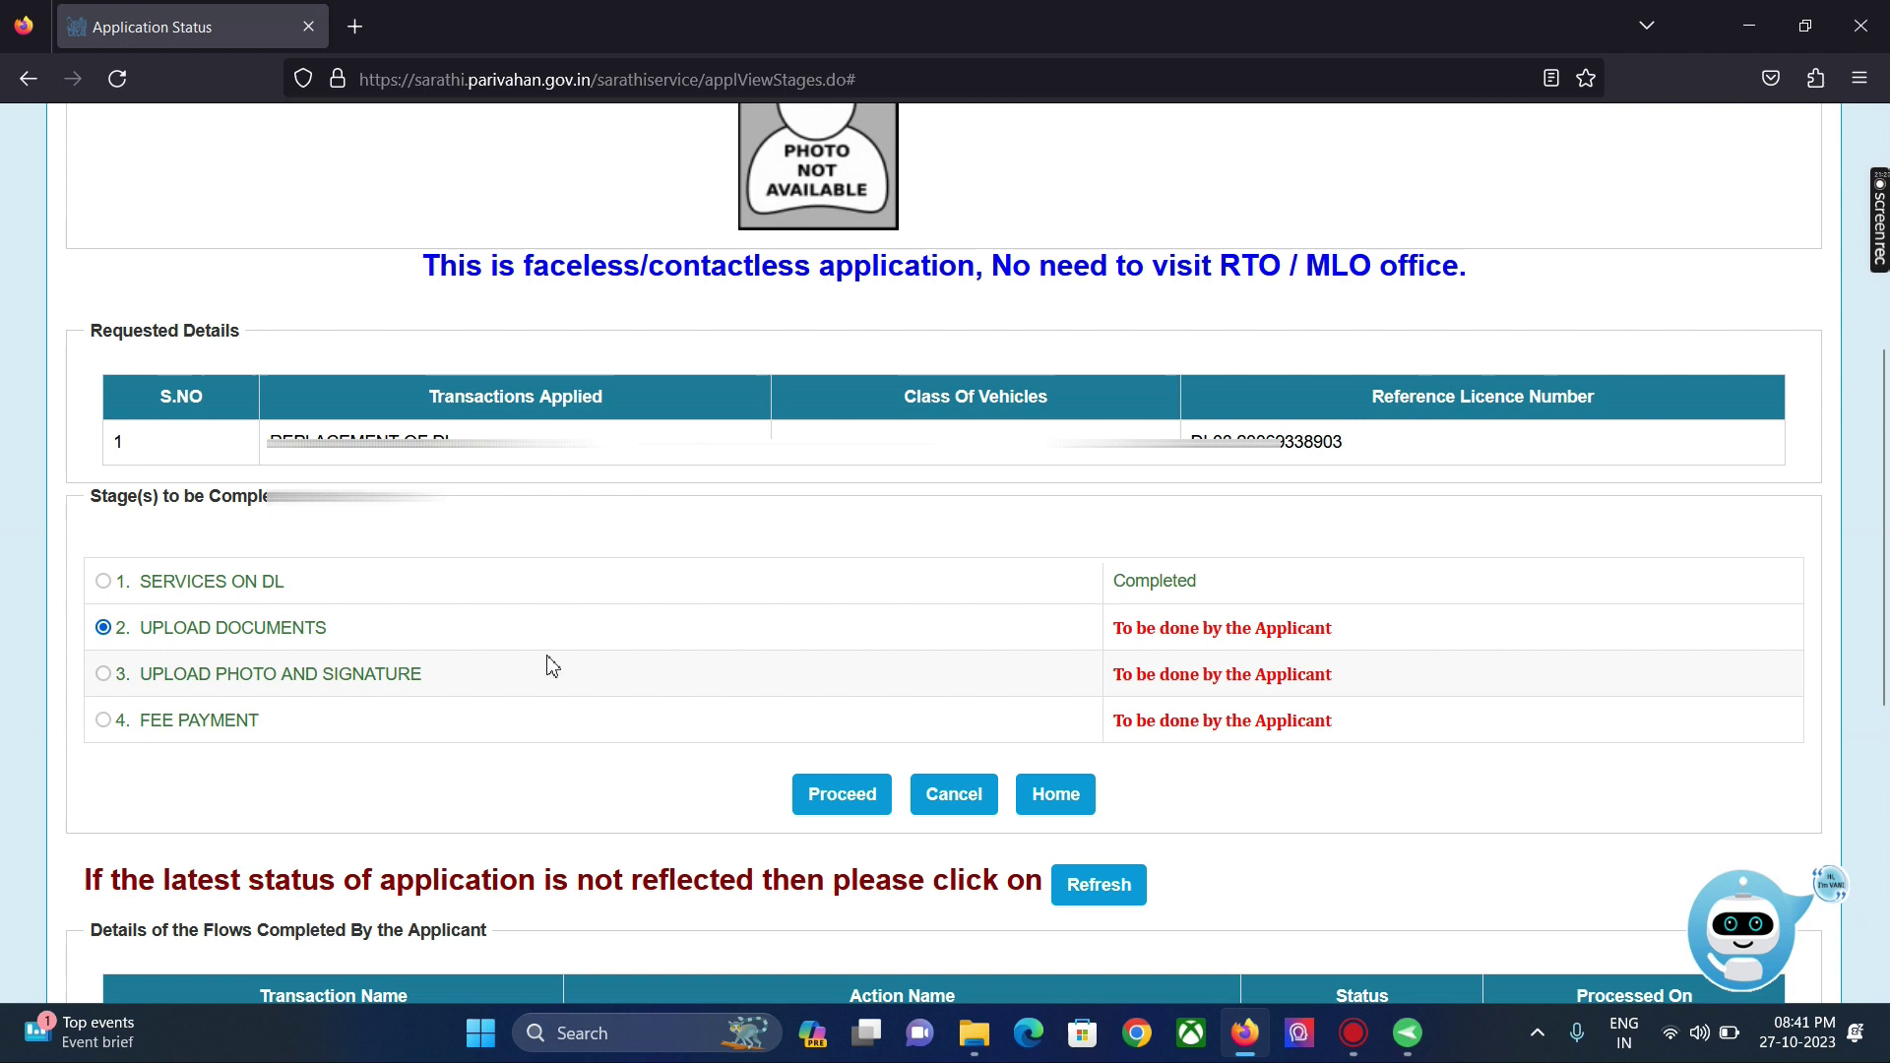
left_click(860, 797)
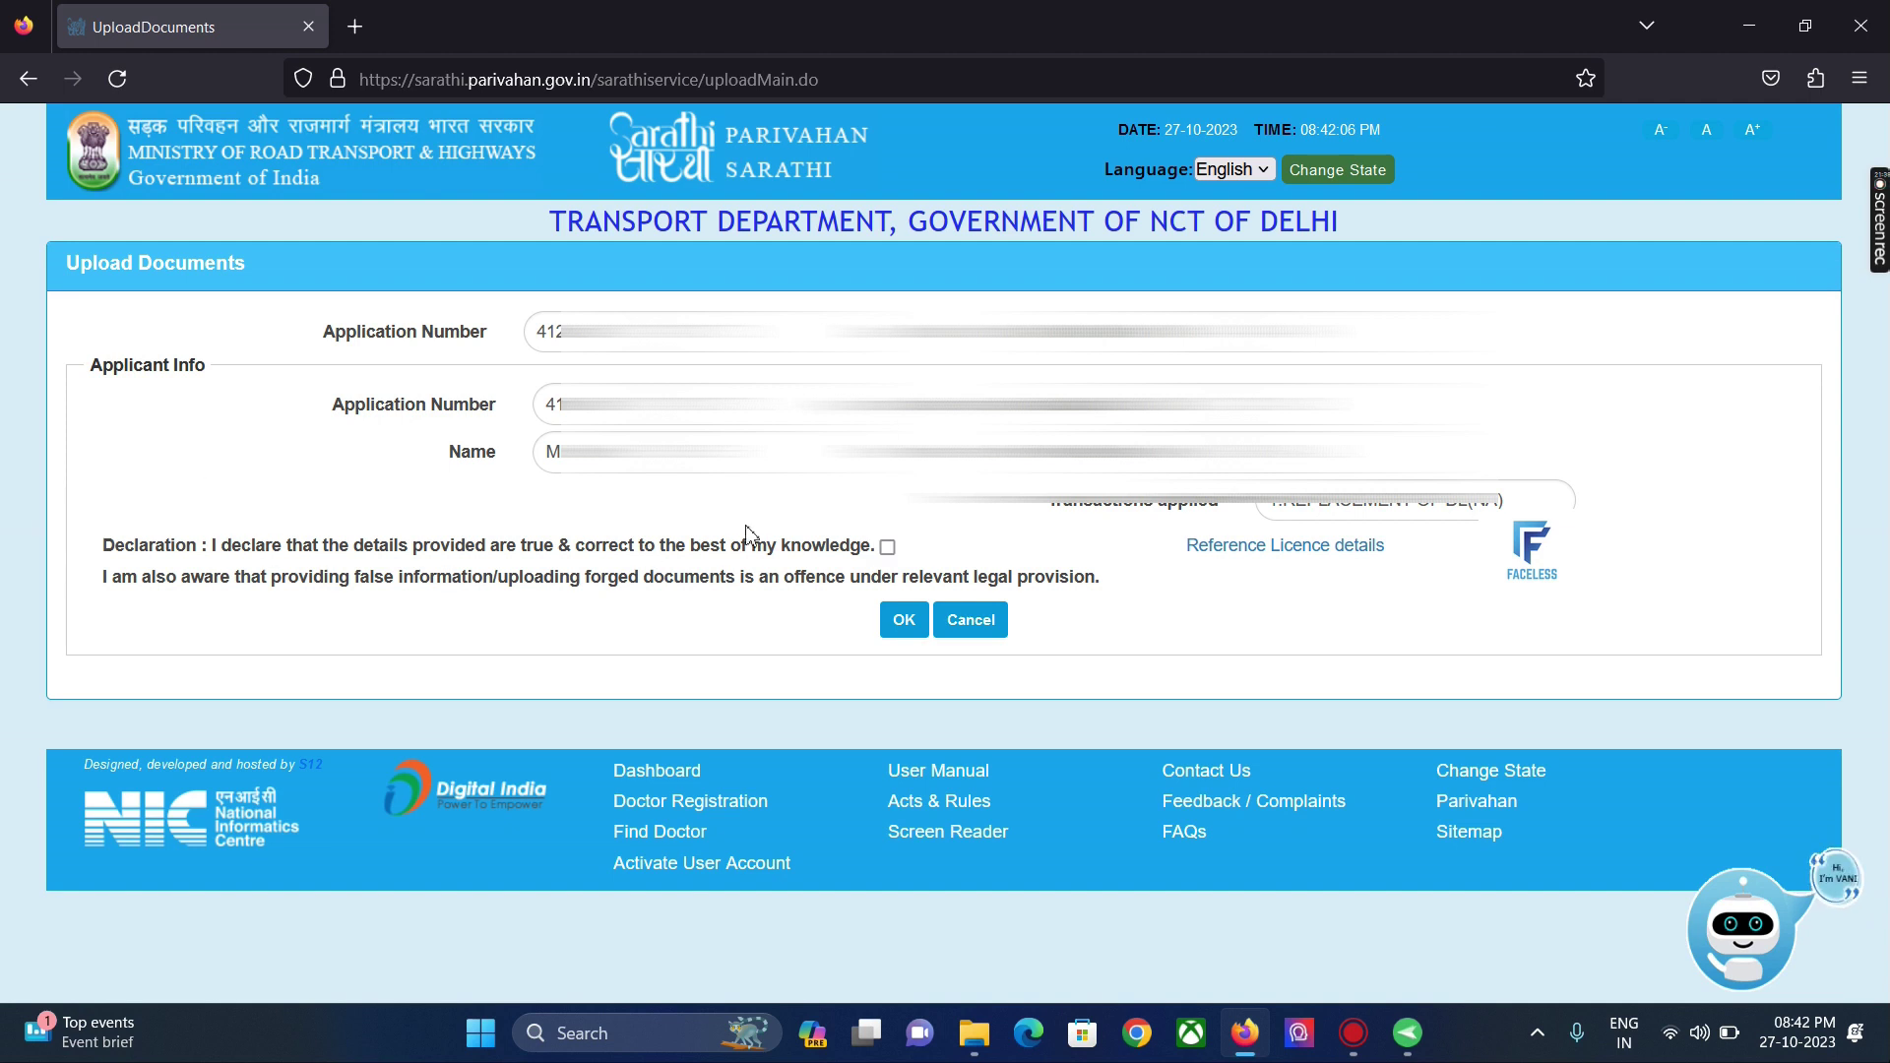
left_click(889, 550)
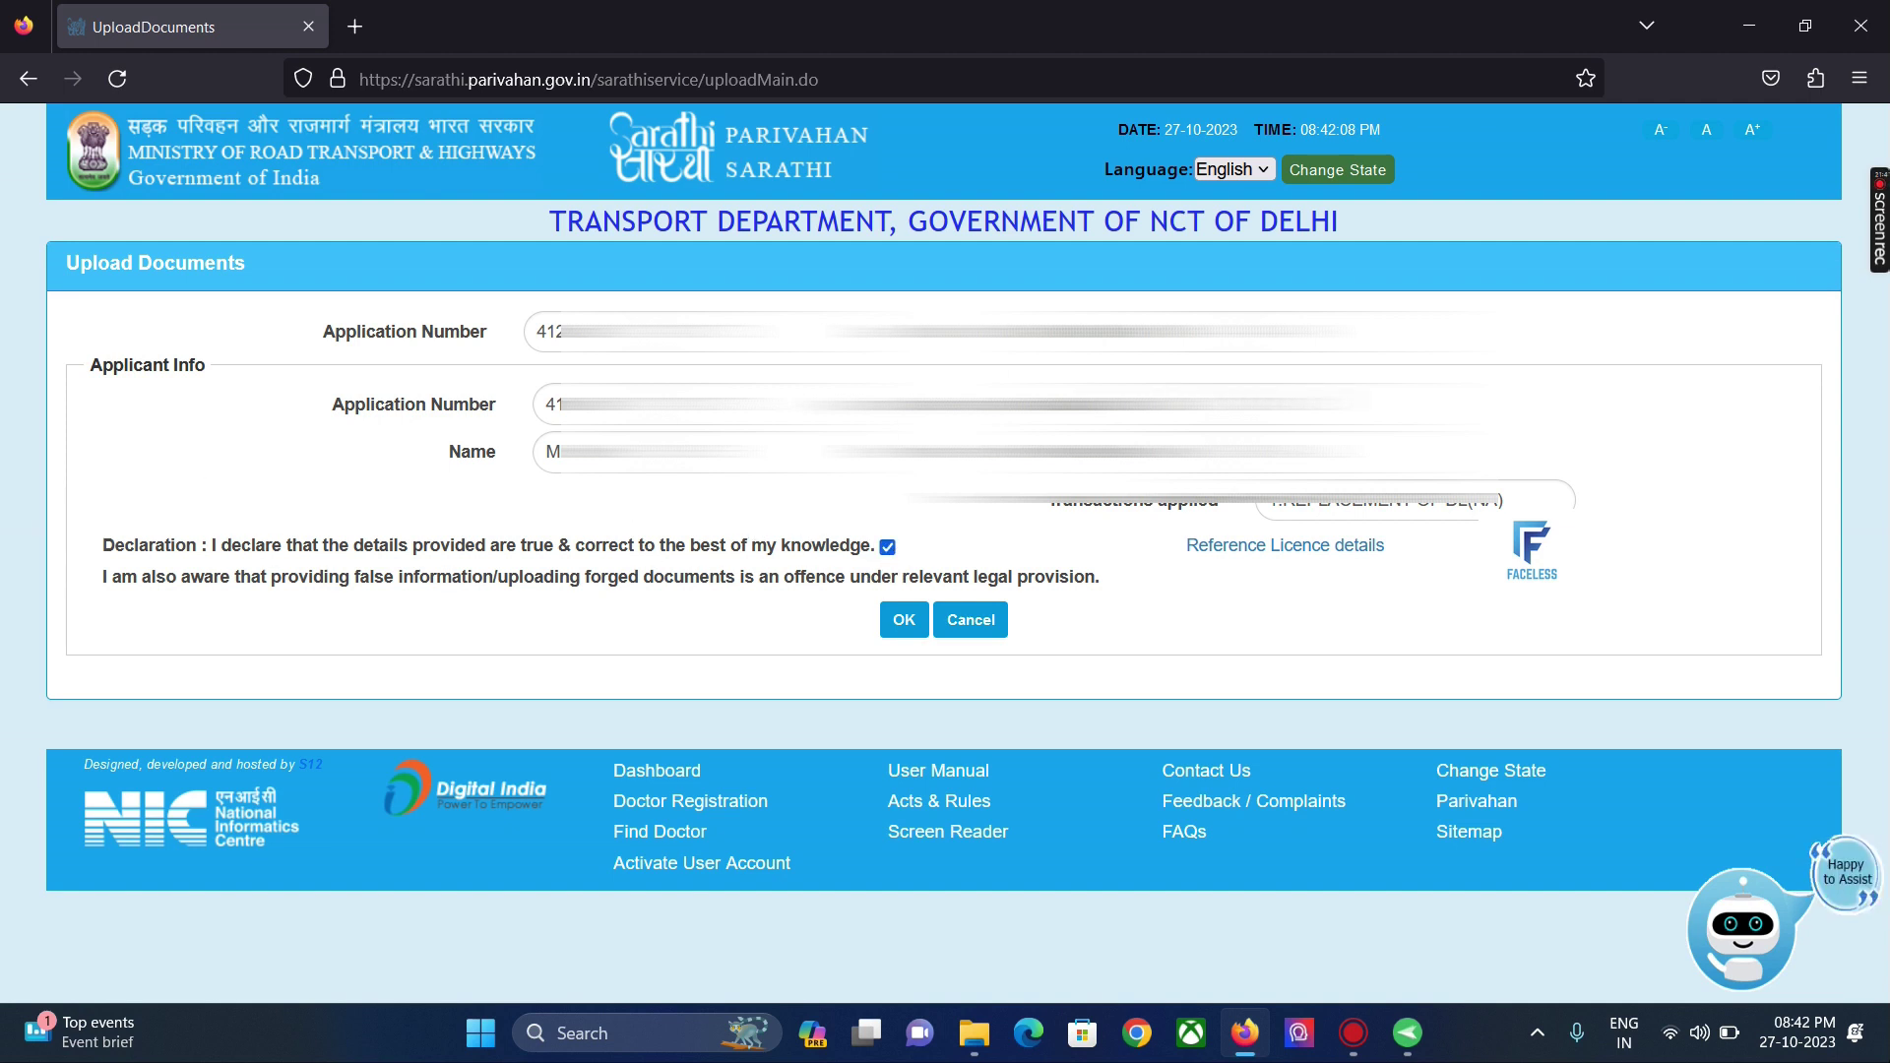
left_click(902, 622)
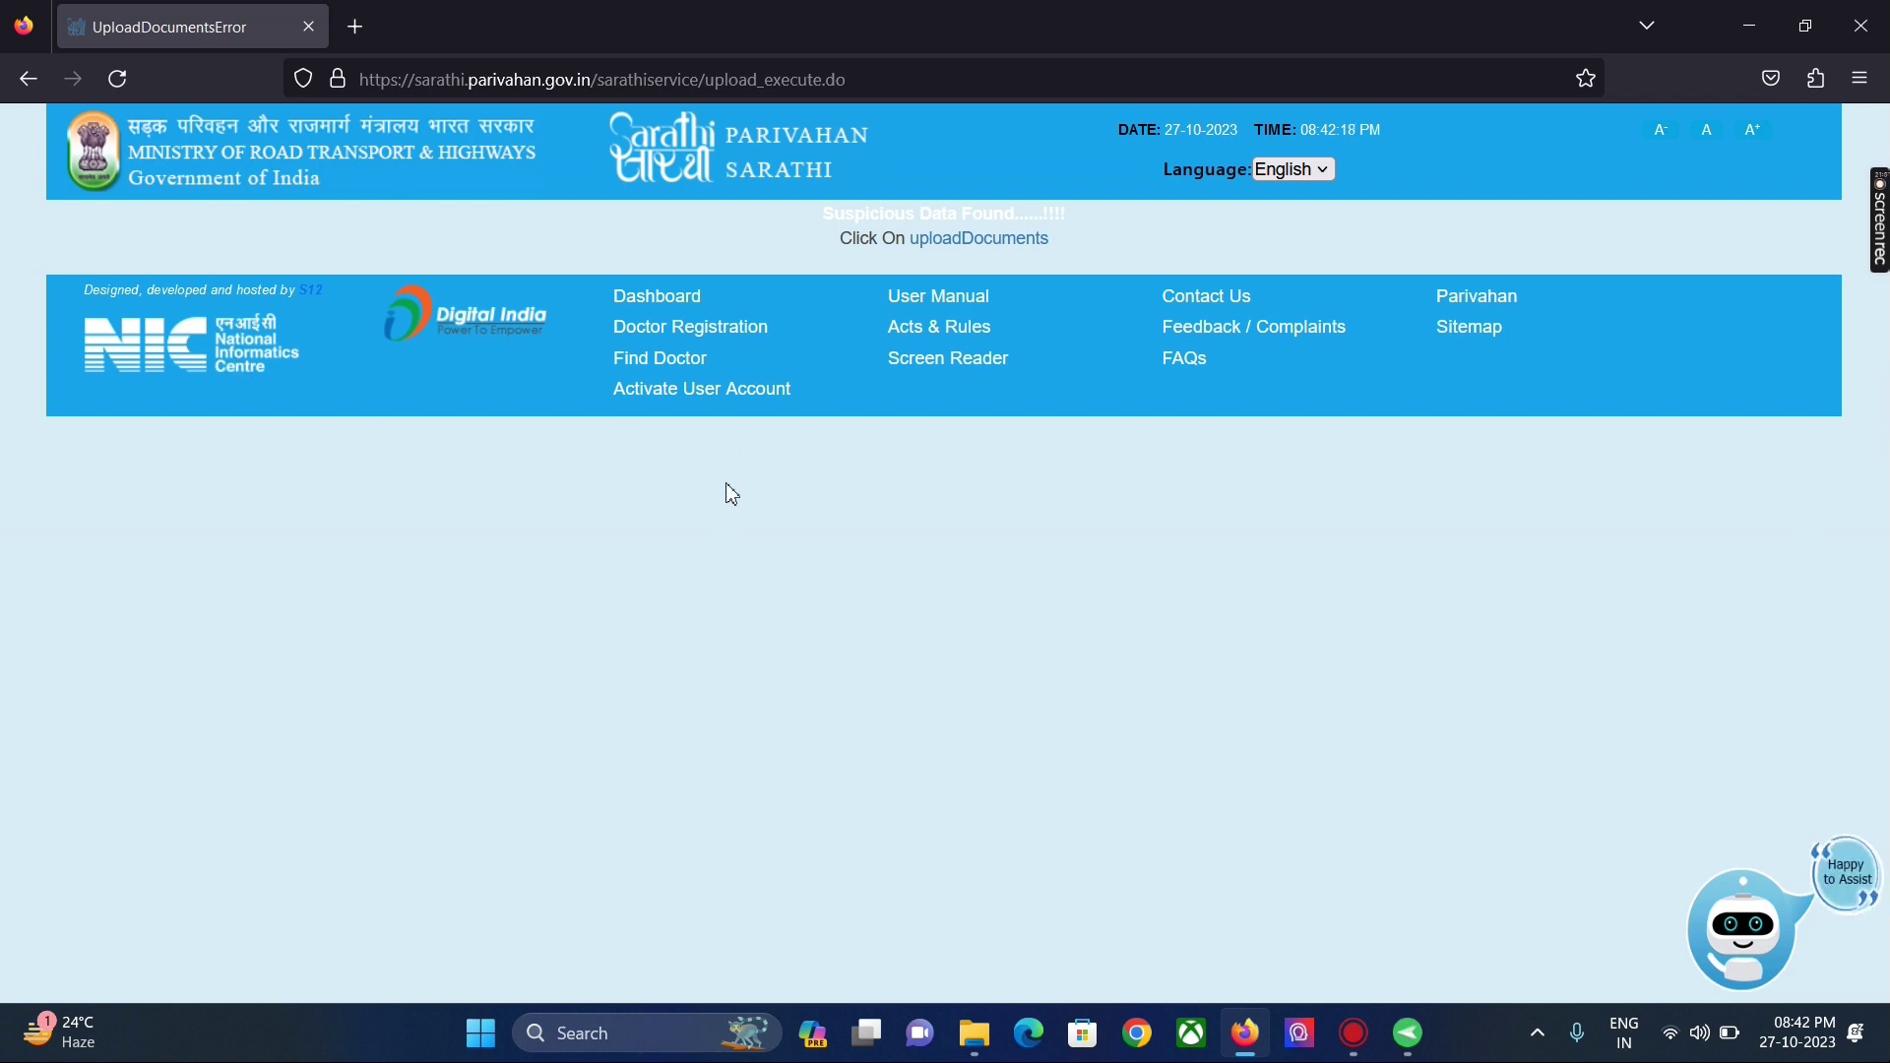
Step: Retry the uploadDocuments link, return to the Sarathi home page, and open the Application Status form
left_click(960, 241)
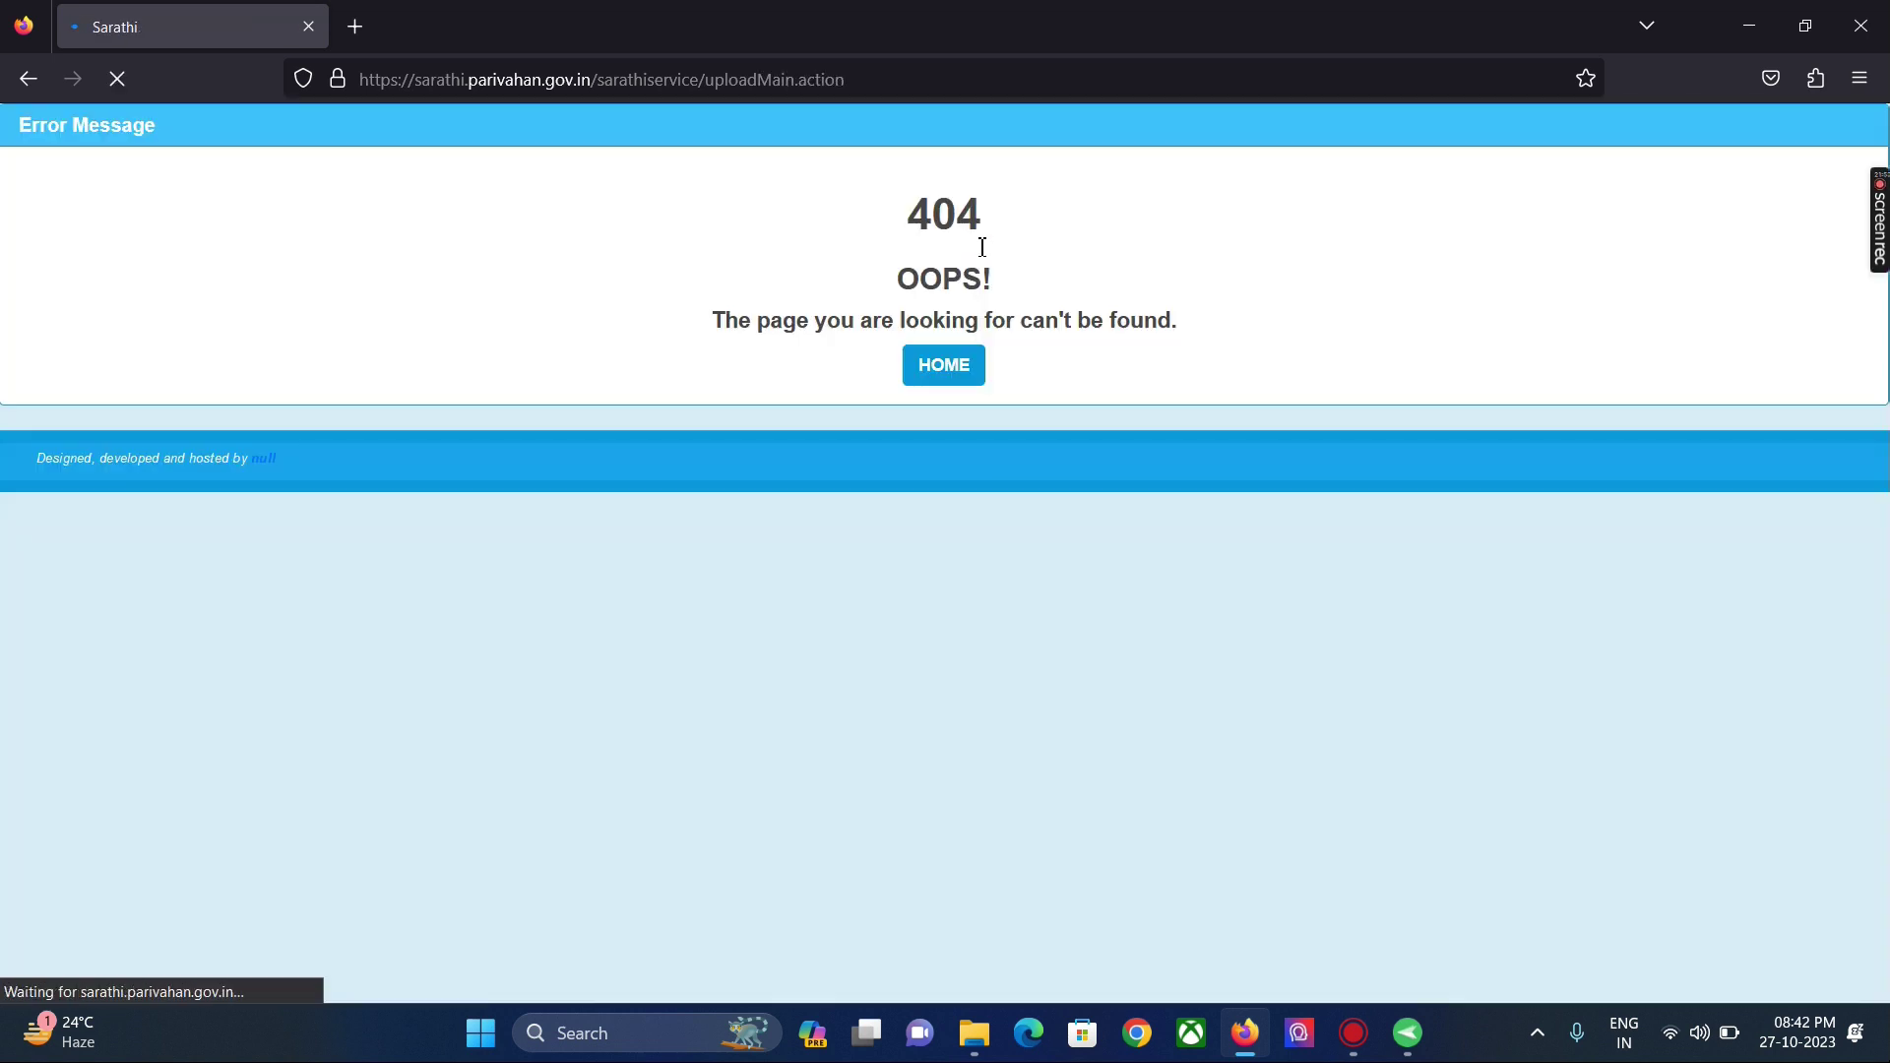
left_click(940, 363)
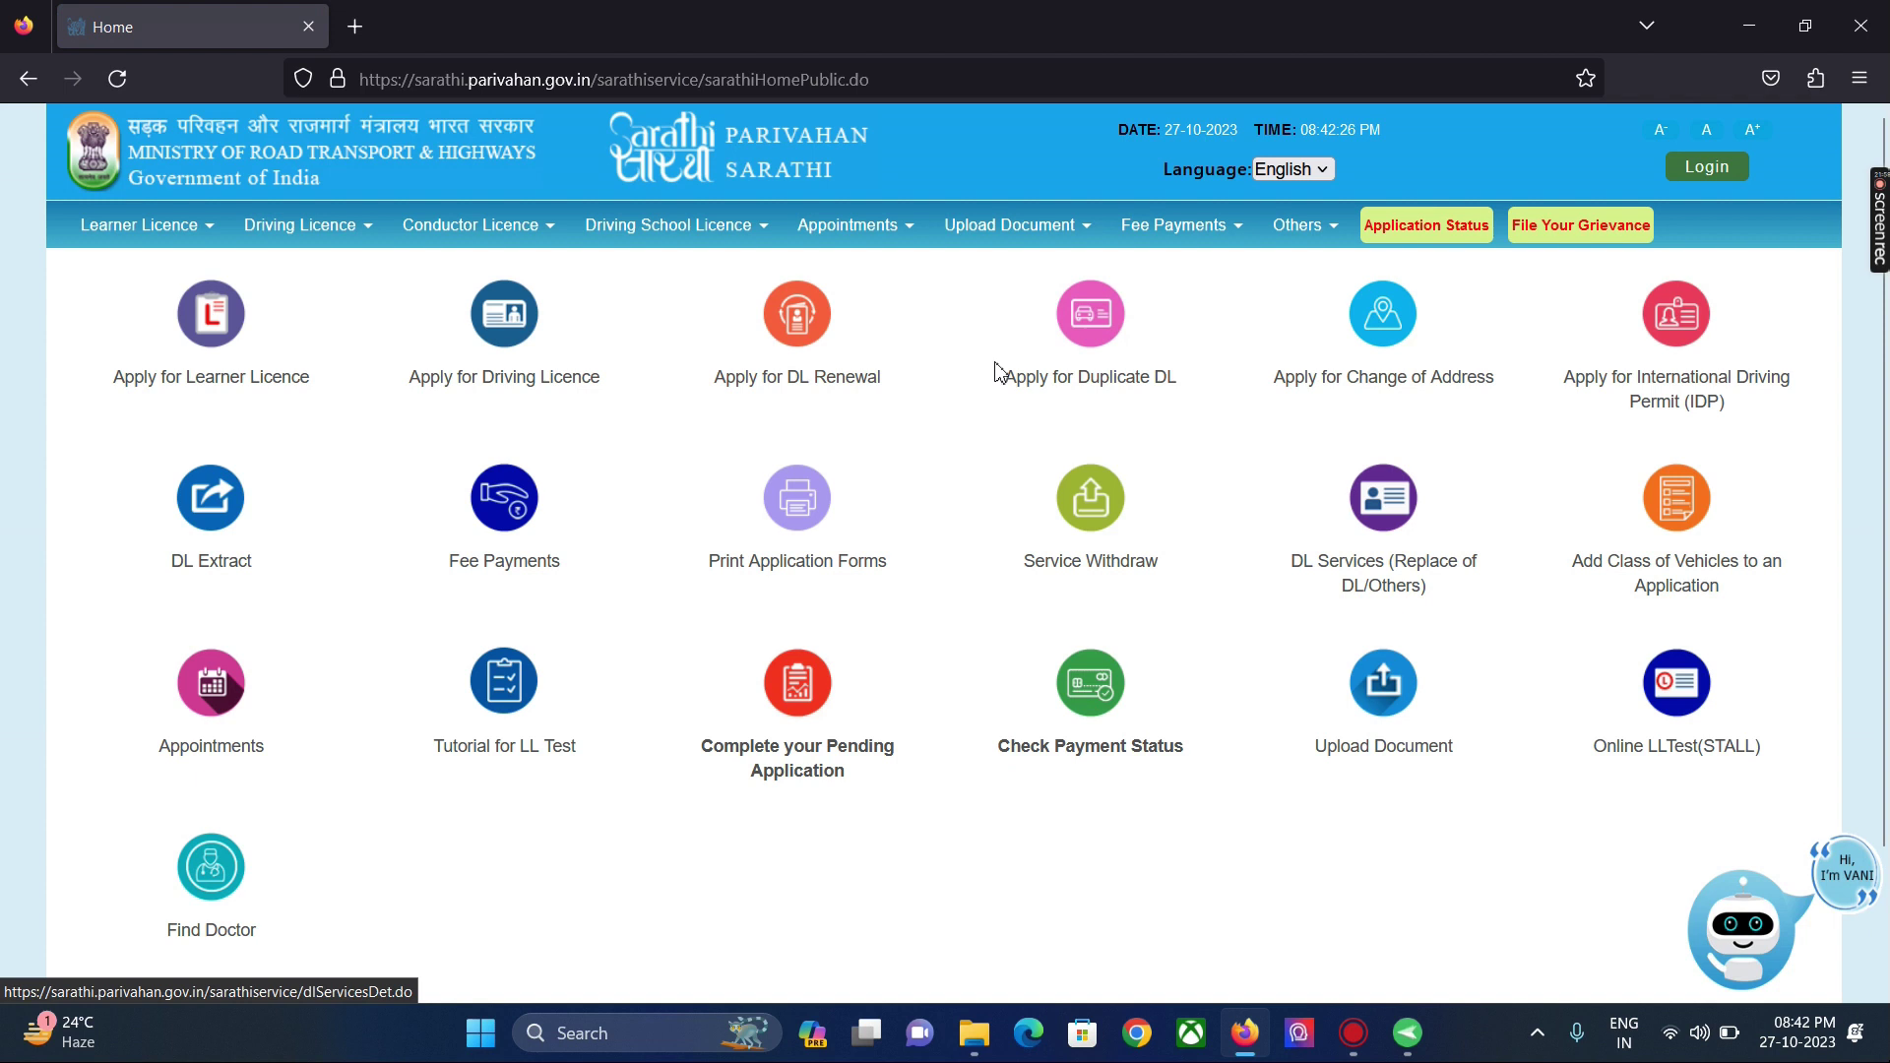
left_click(1427, 237)
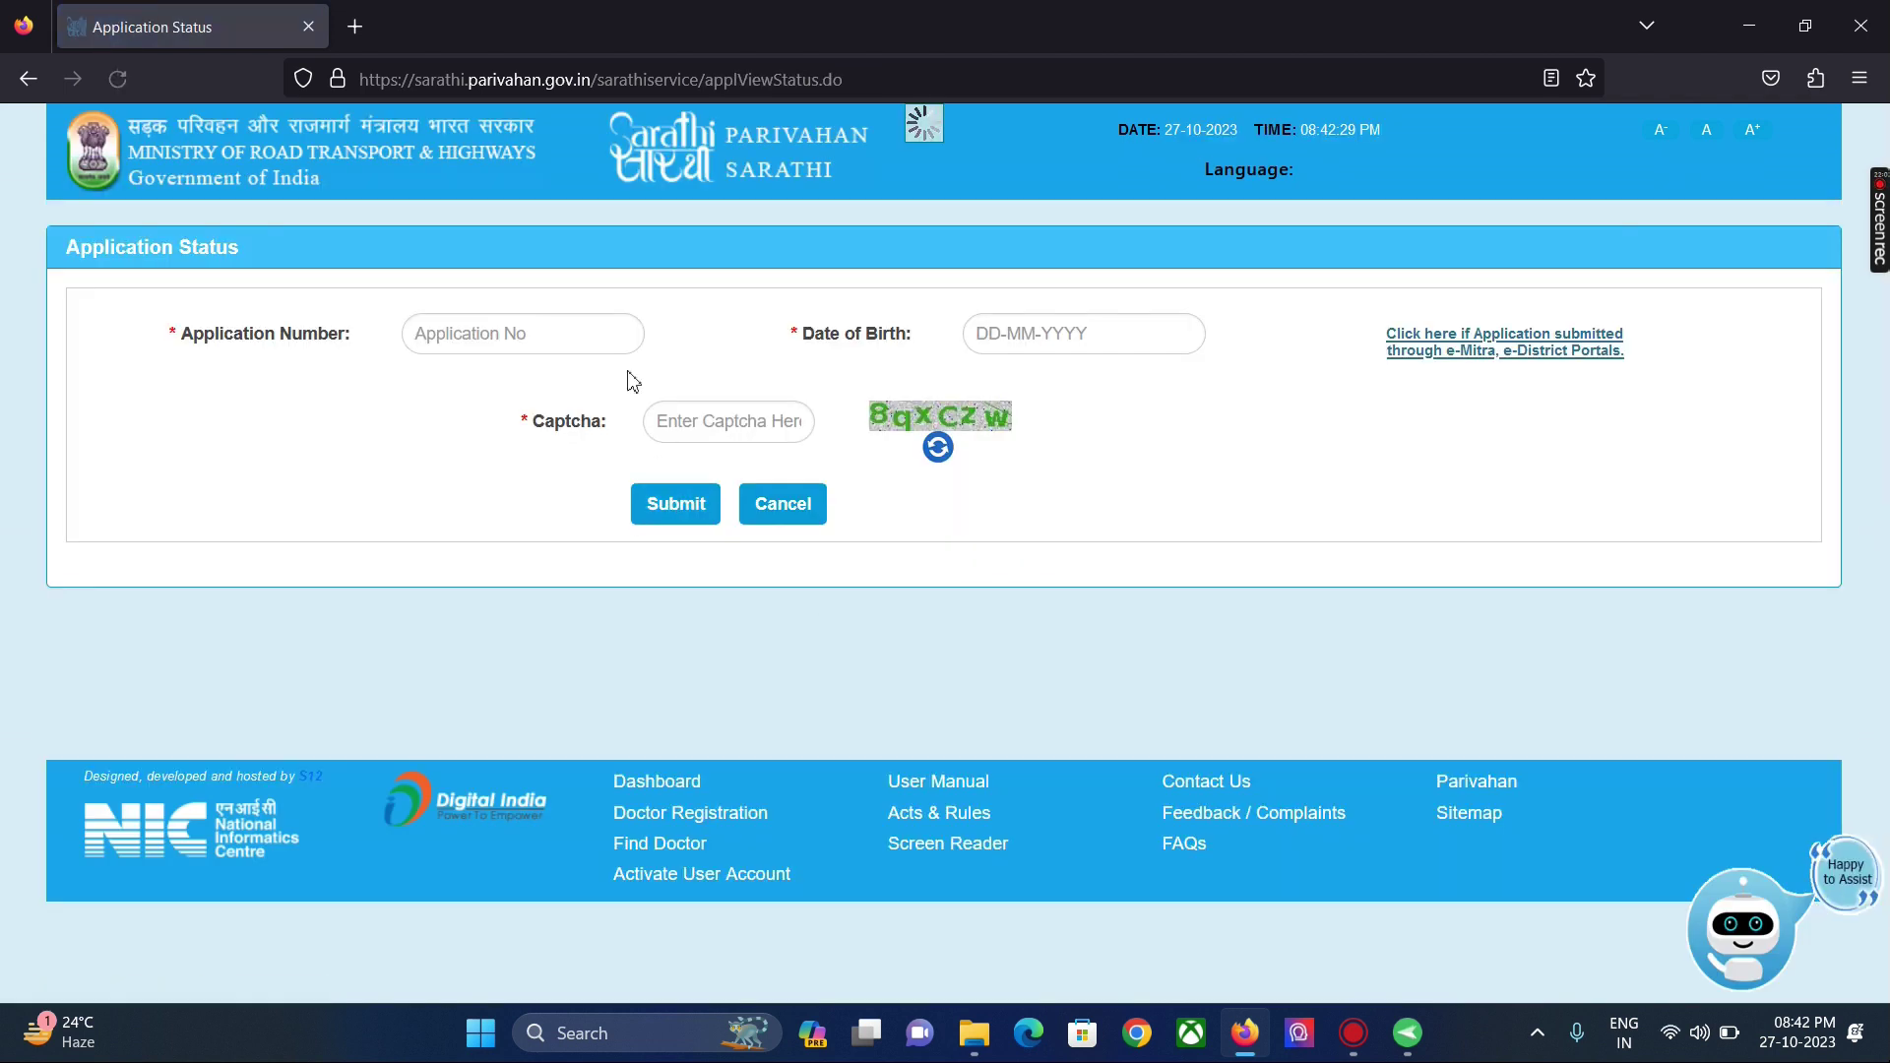
Step: Enter the application number, pick the applicant's date of birth from the calendar, and submit the Application Status form
left_click(502, 333)
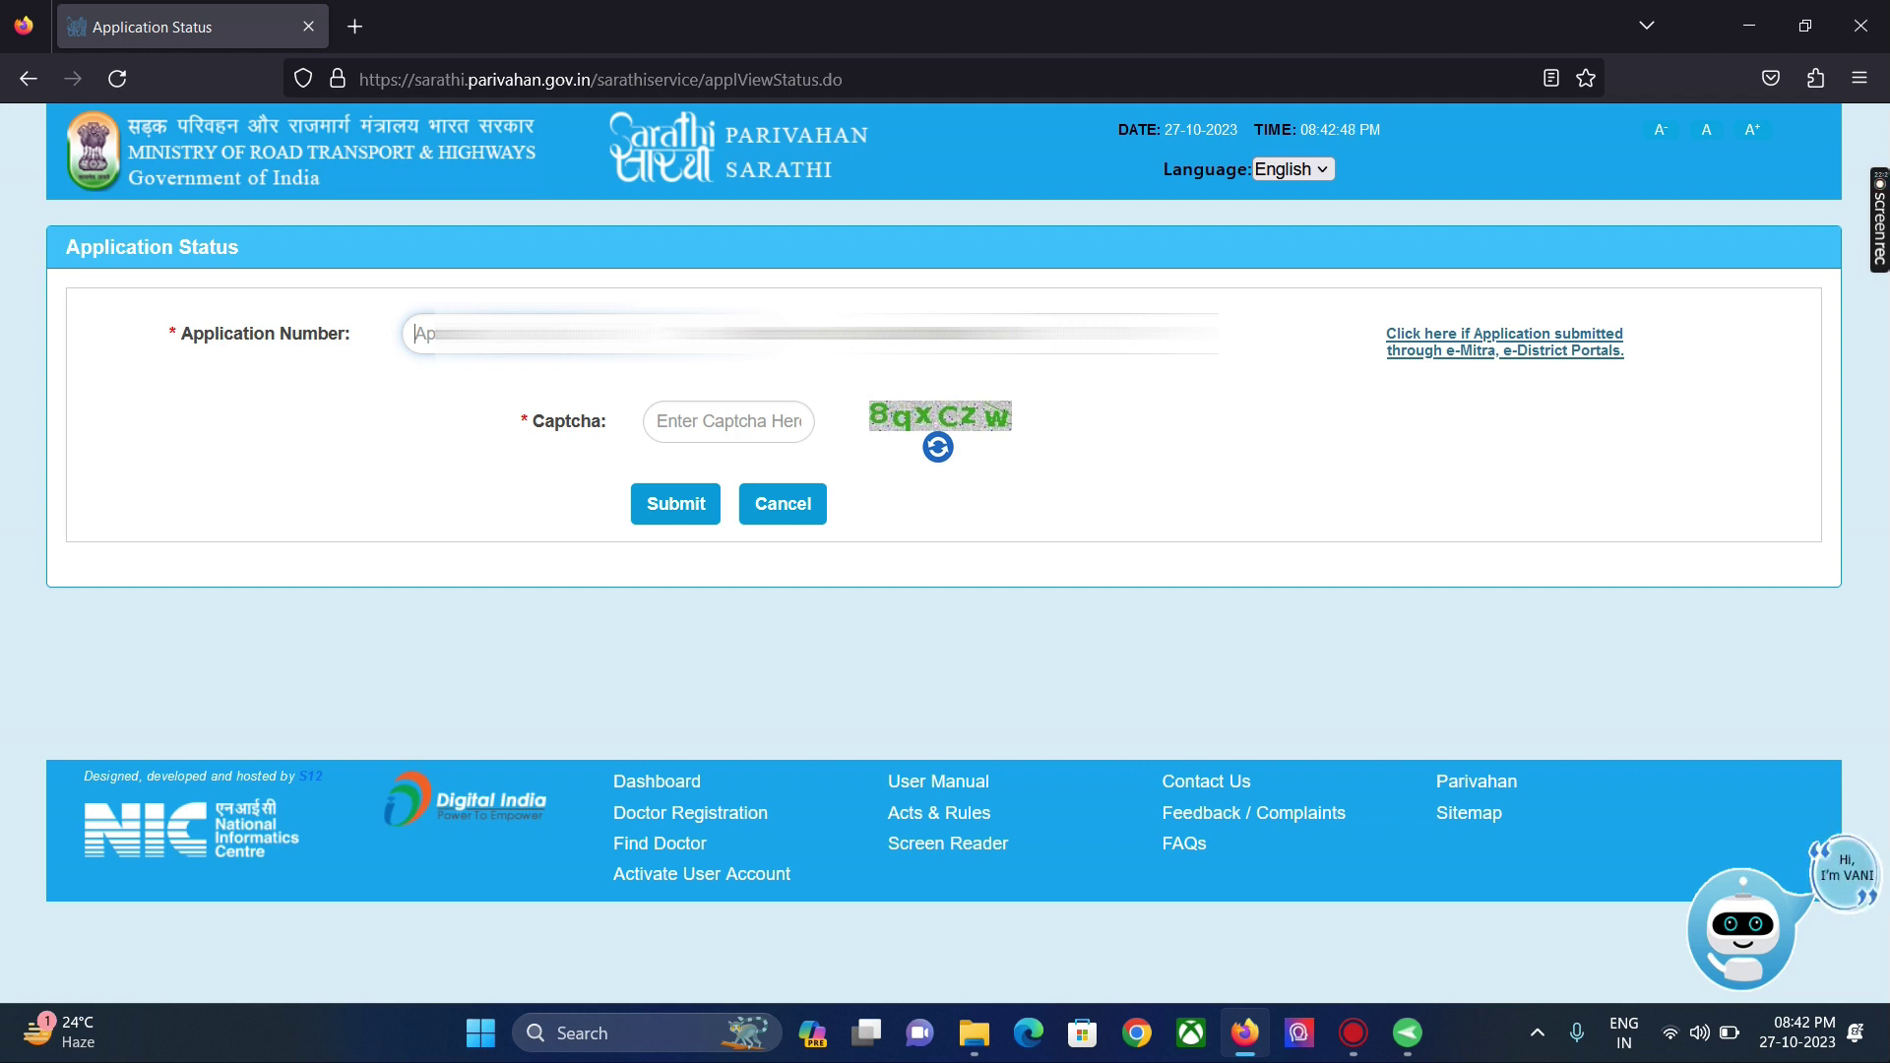
type("41")
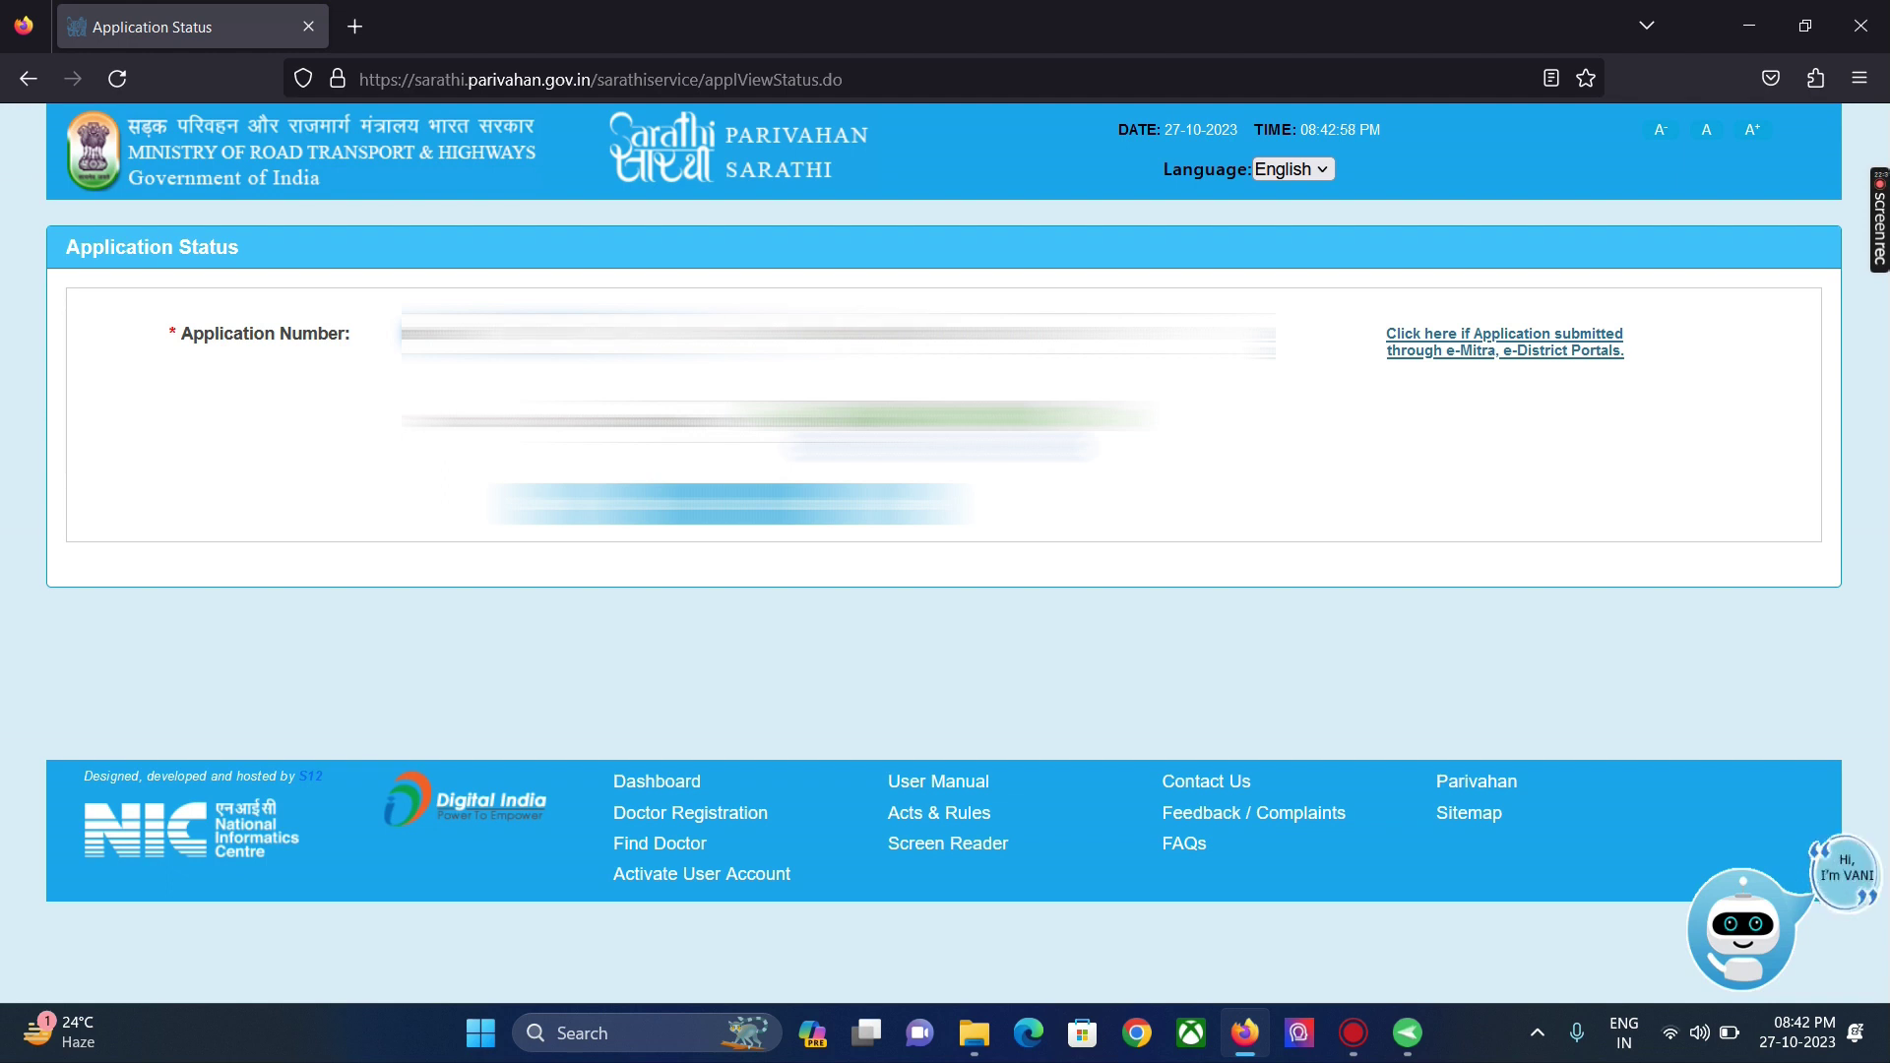
left_click(1024, 377)
left_click(1154, 557)
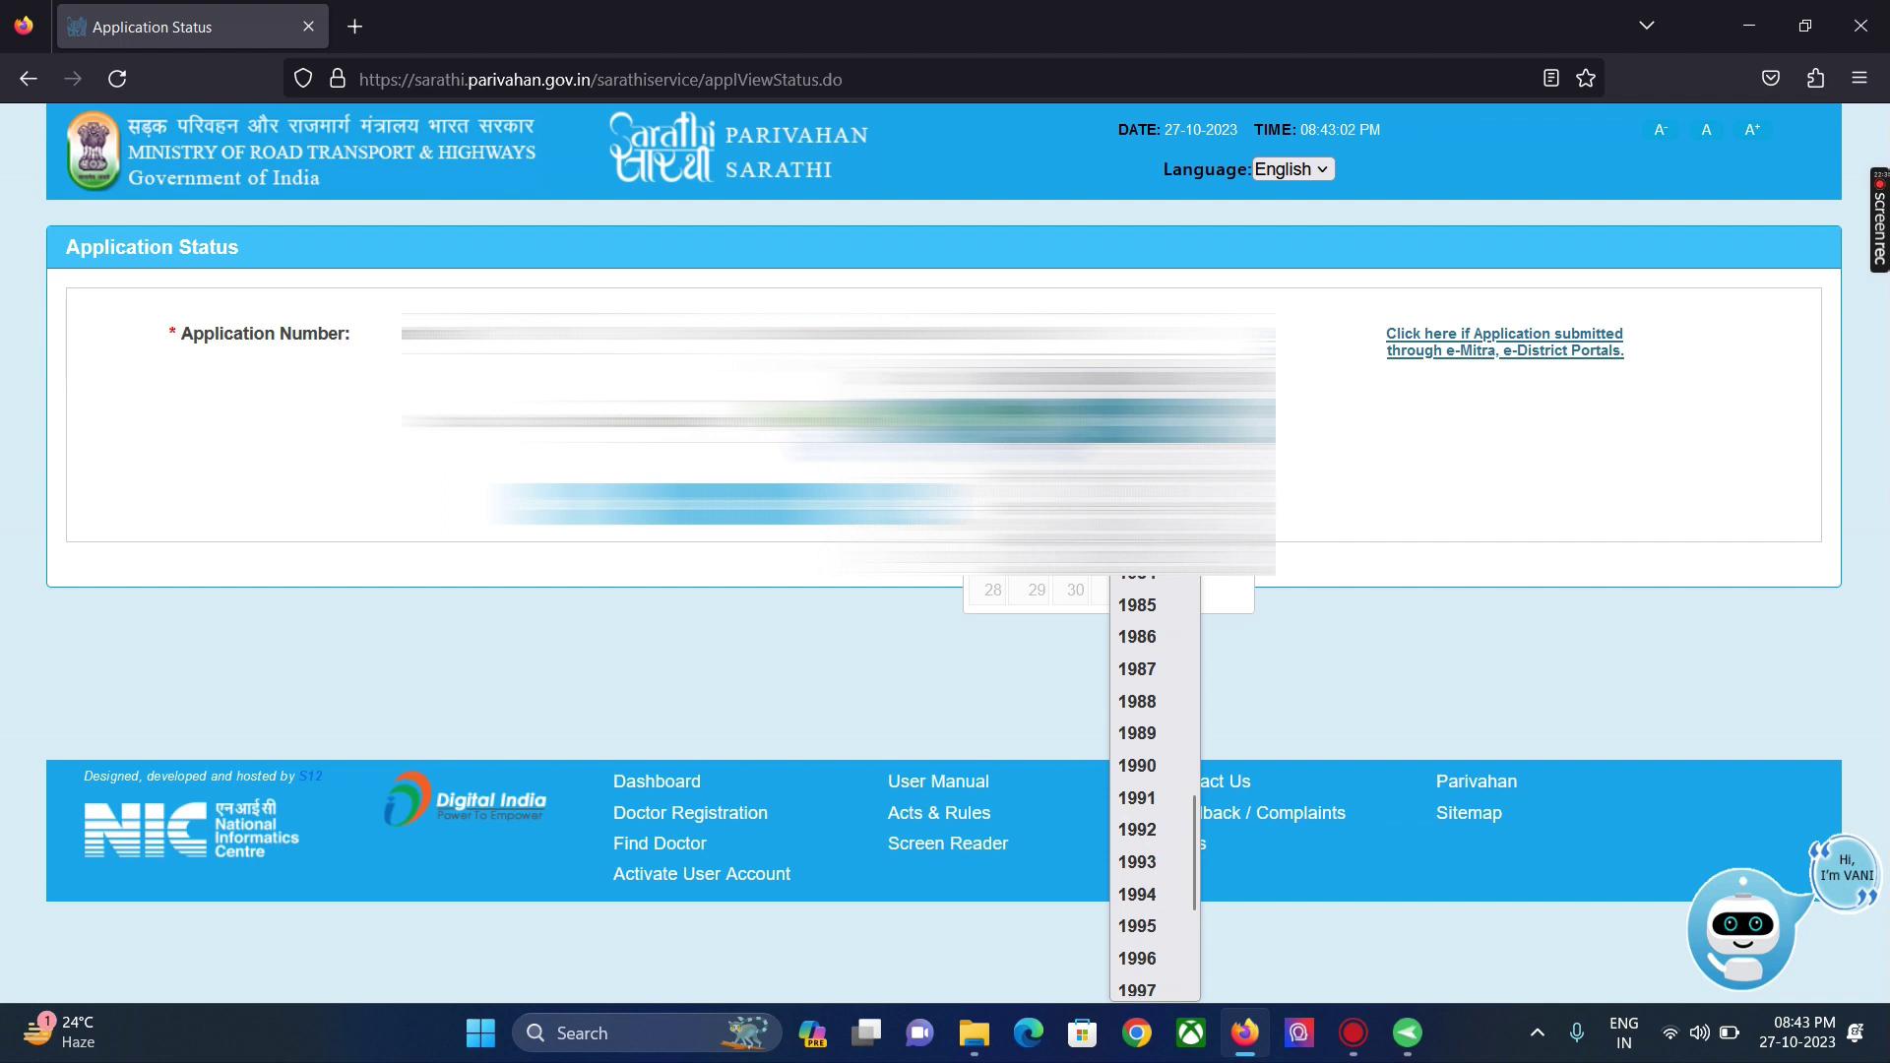
left_click(1134, 585)
left_click(1062, 557)
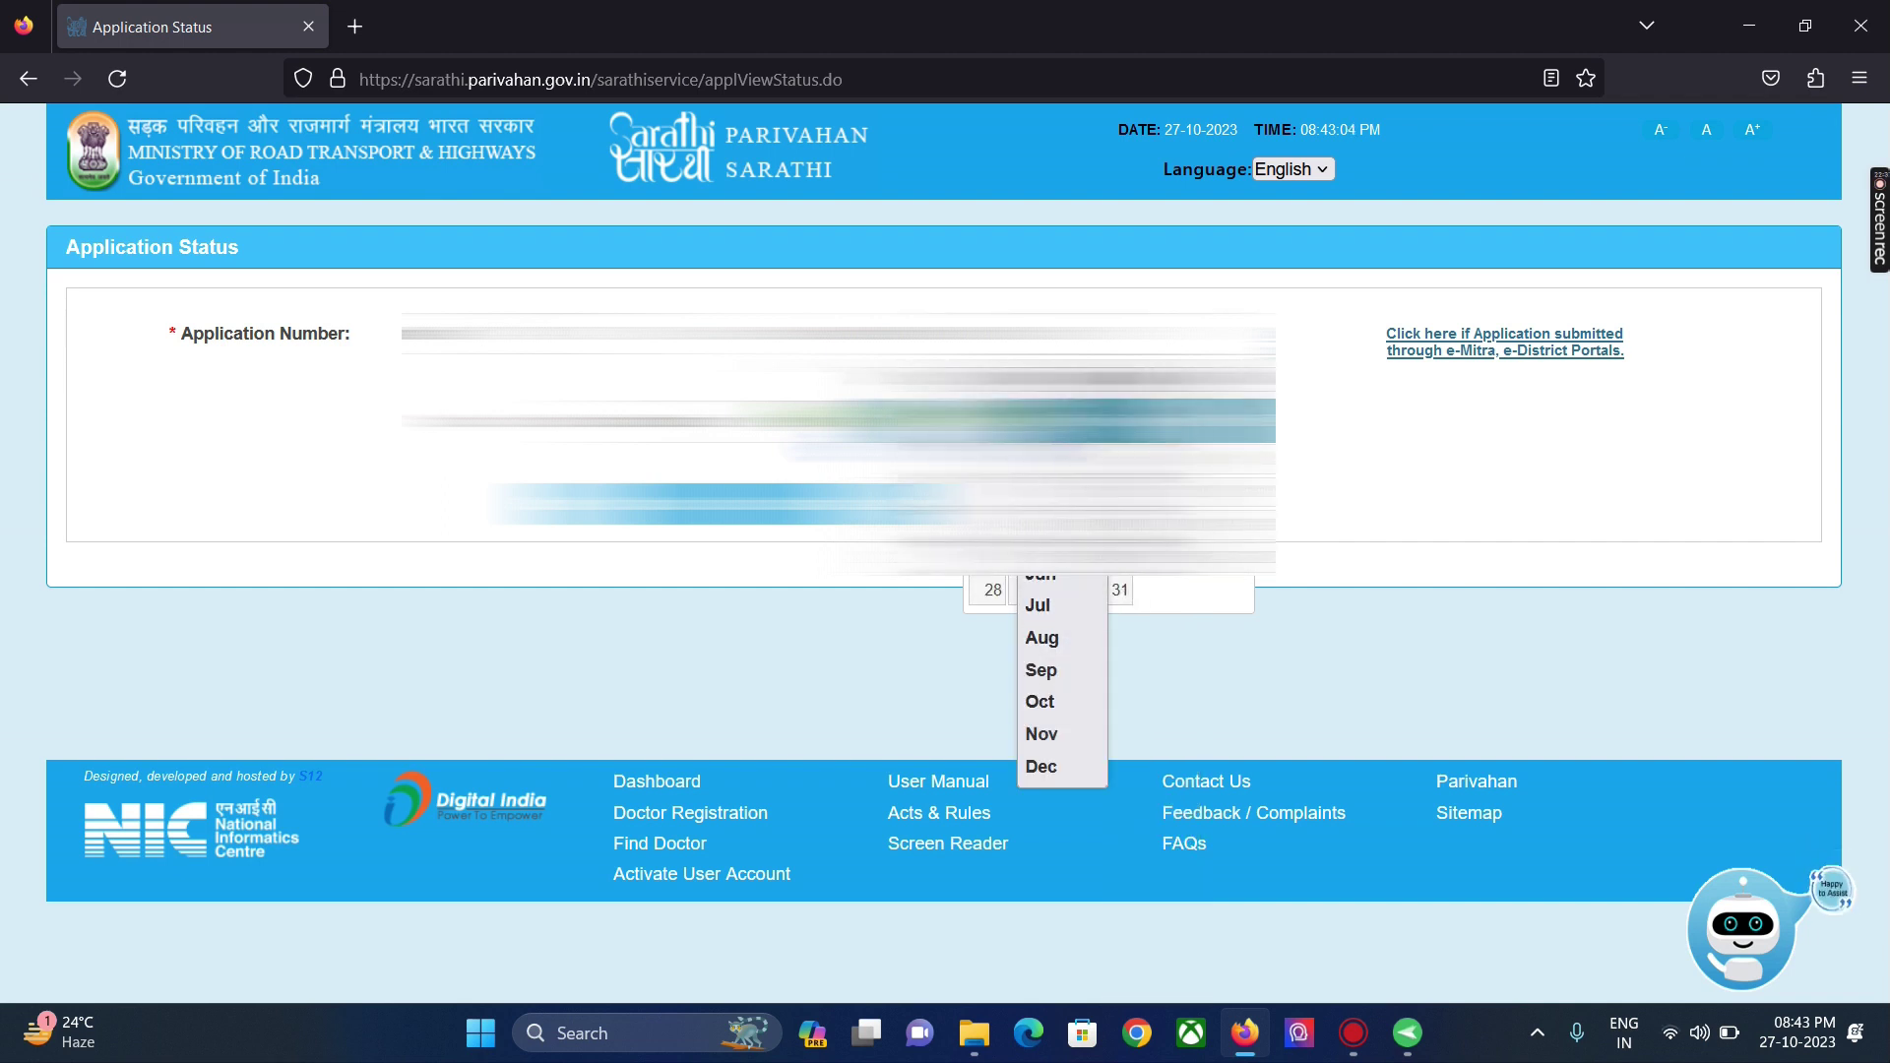
left_click(1040, 701)
left_click(1057, 522)
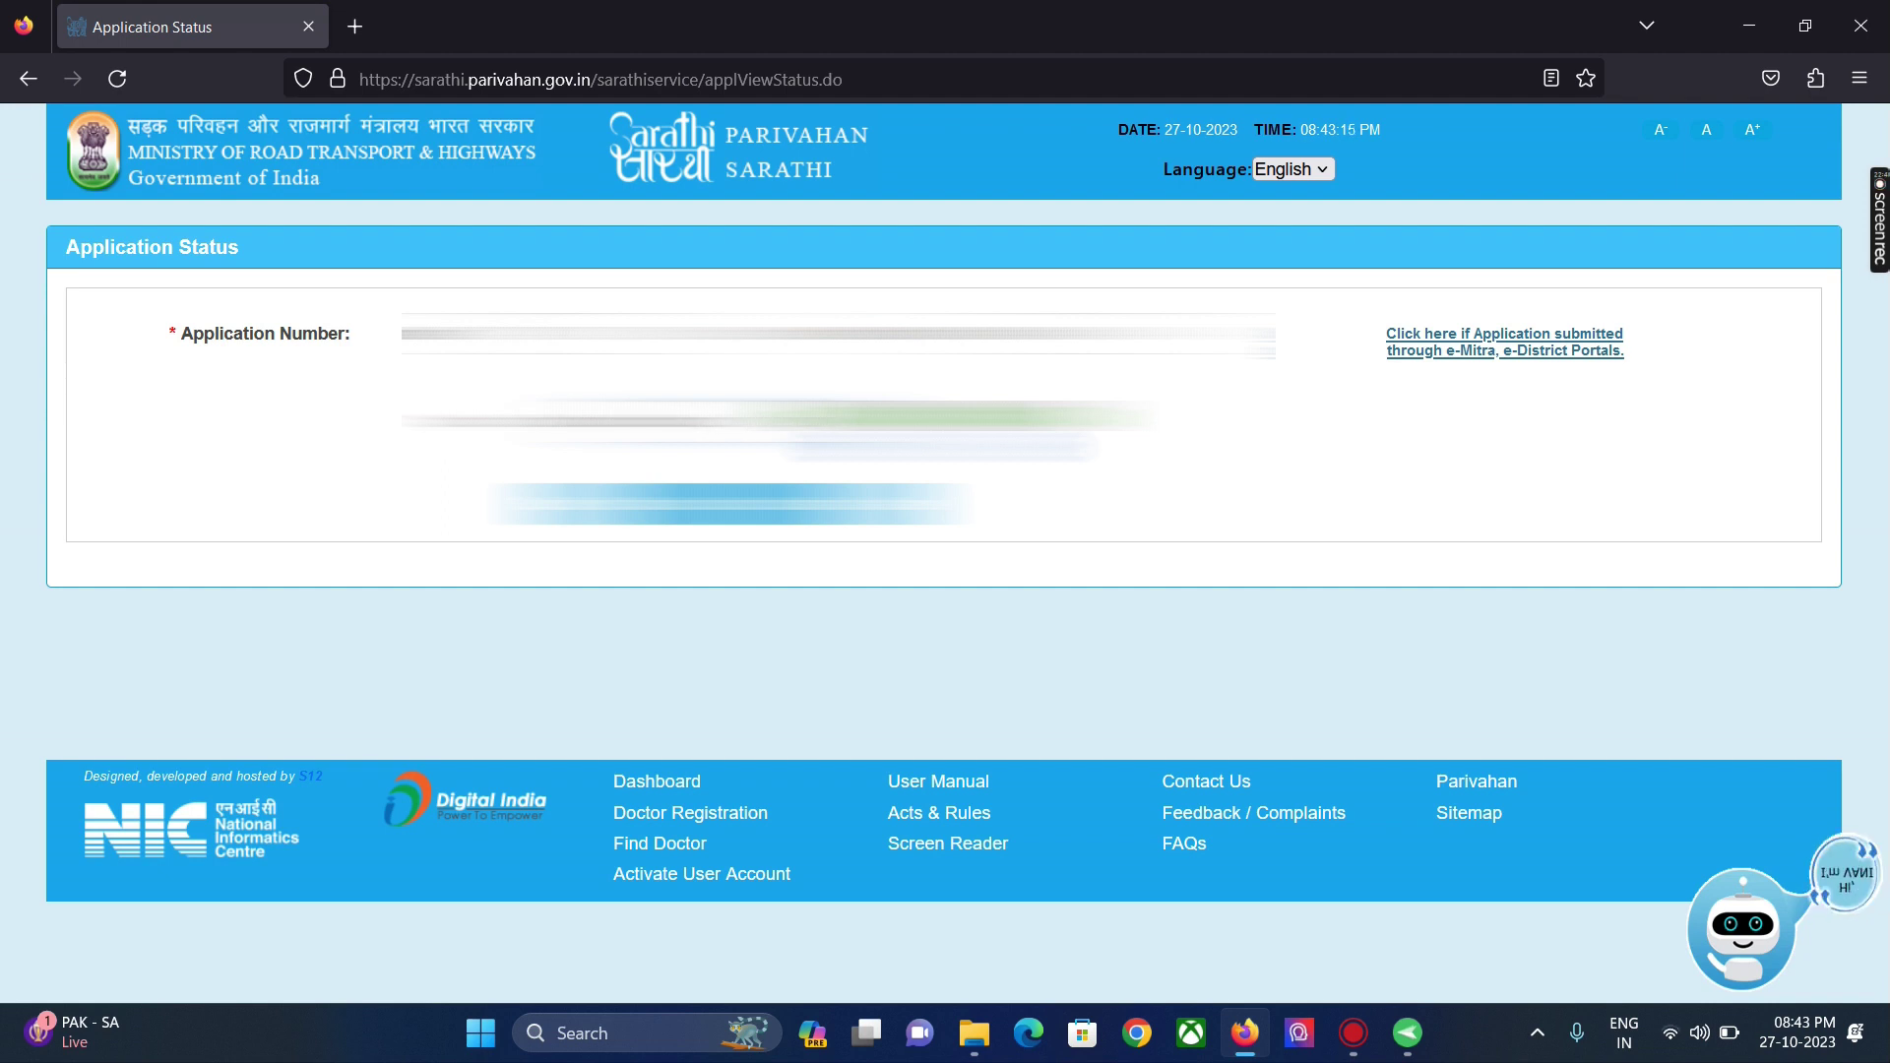
key("Return")
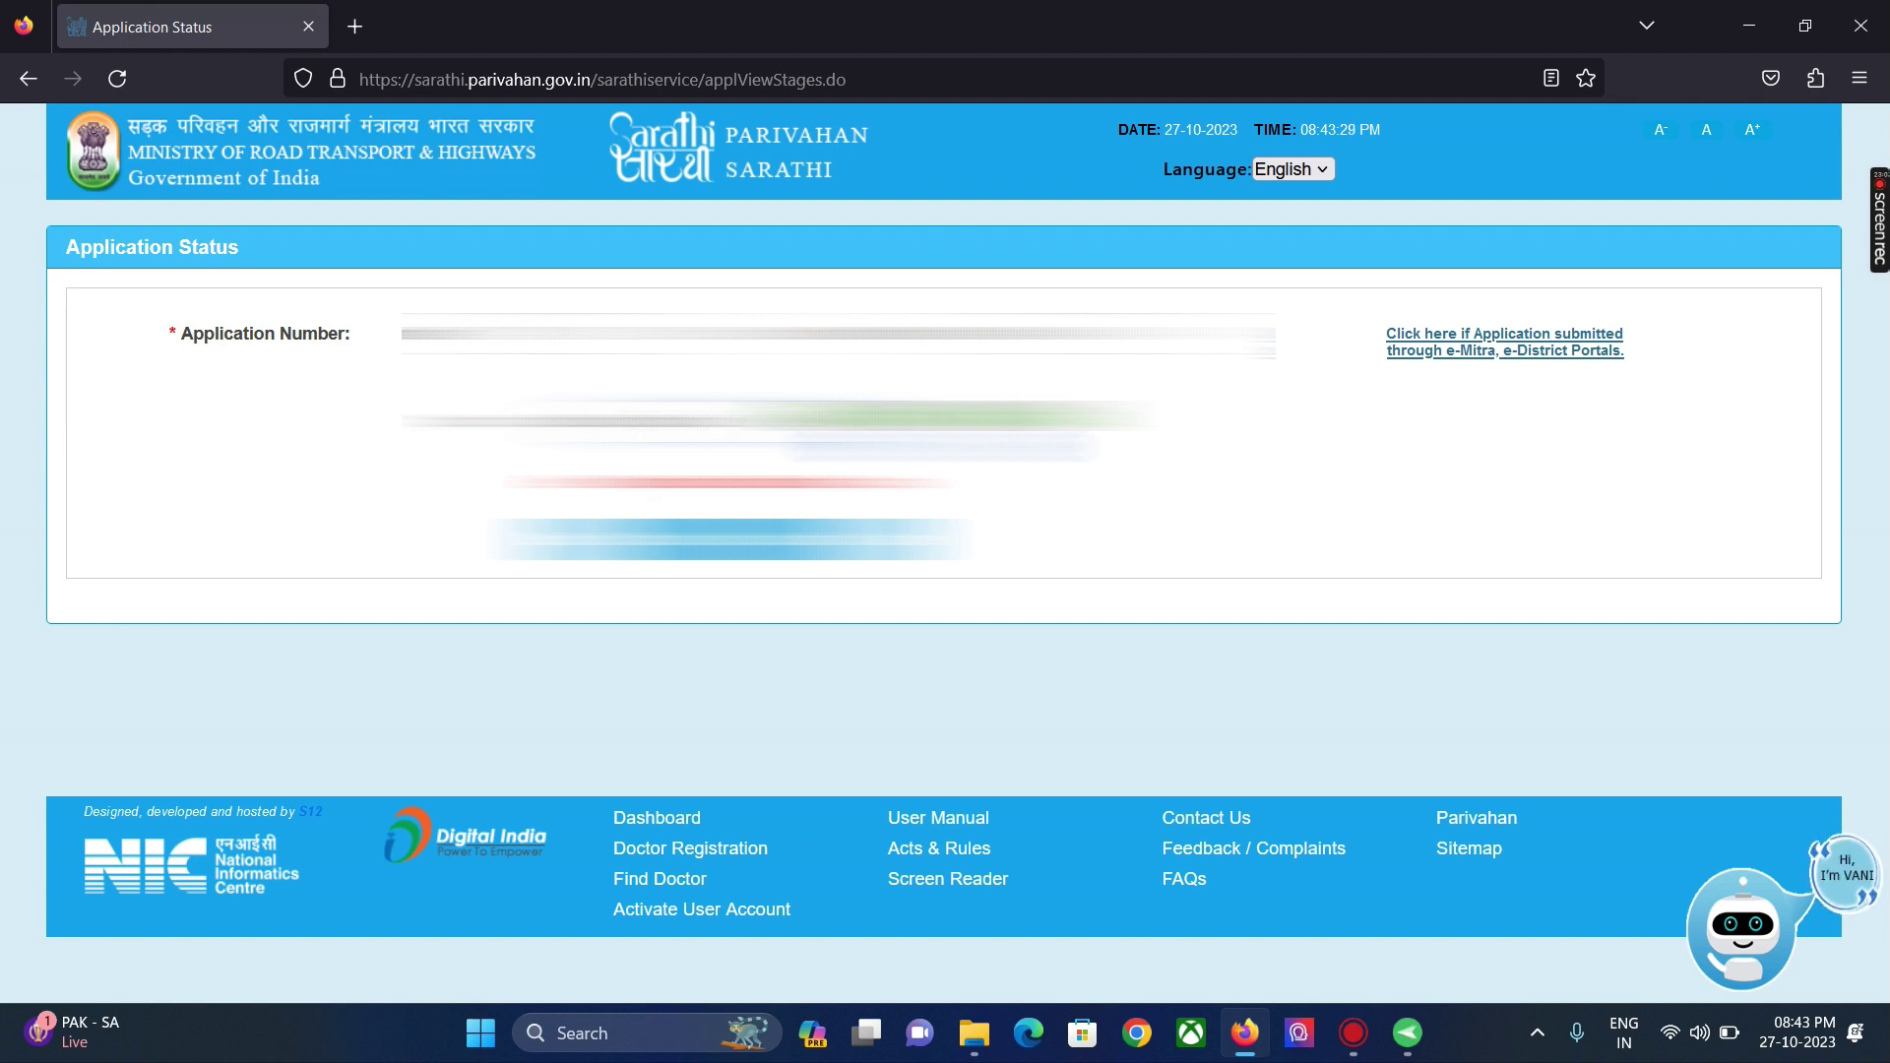
Step: Submit the Application Status form, proceed with the UPLOAD DOCUMENTS stage, and accept the declaration
left_click(705, 579)
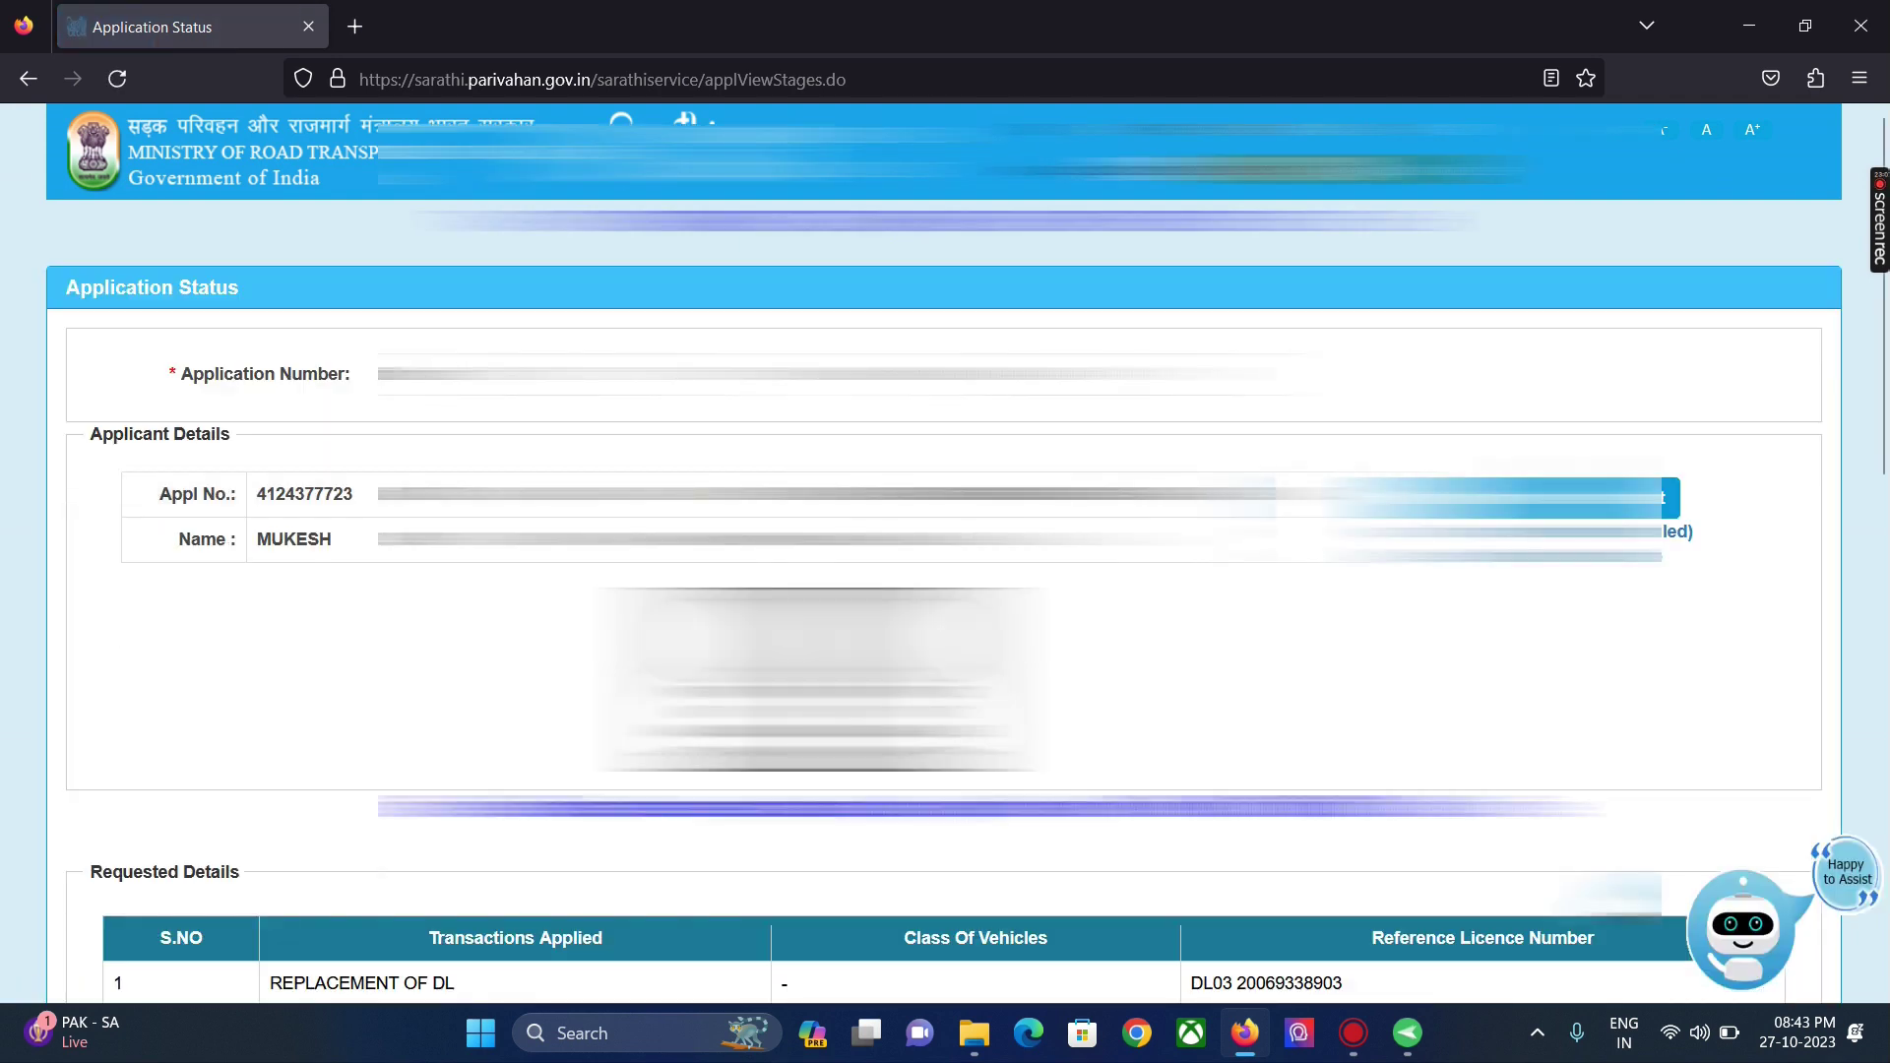
scroll(1877, 482, "down", 2)
left_click_drag(1877, 482, 1878, 603)
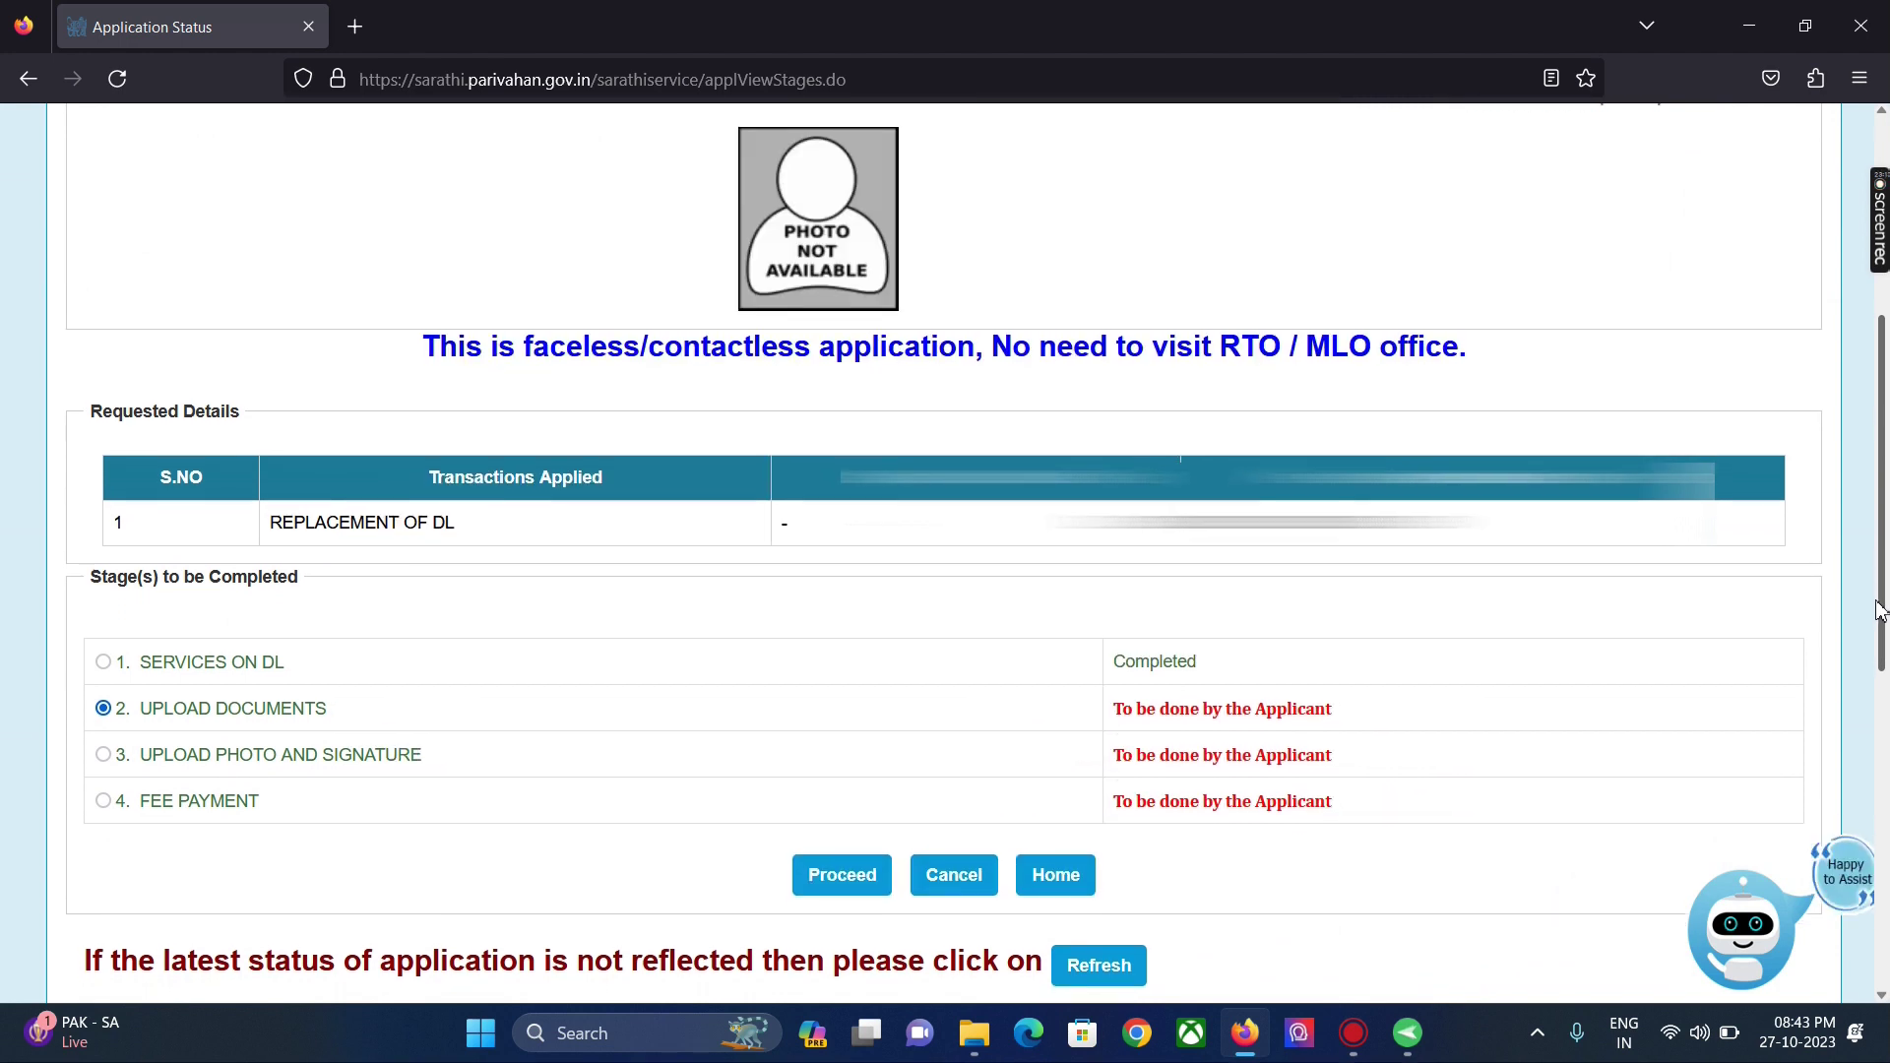
scroll(1880, 606, "down", 1)
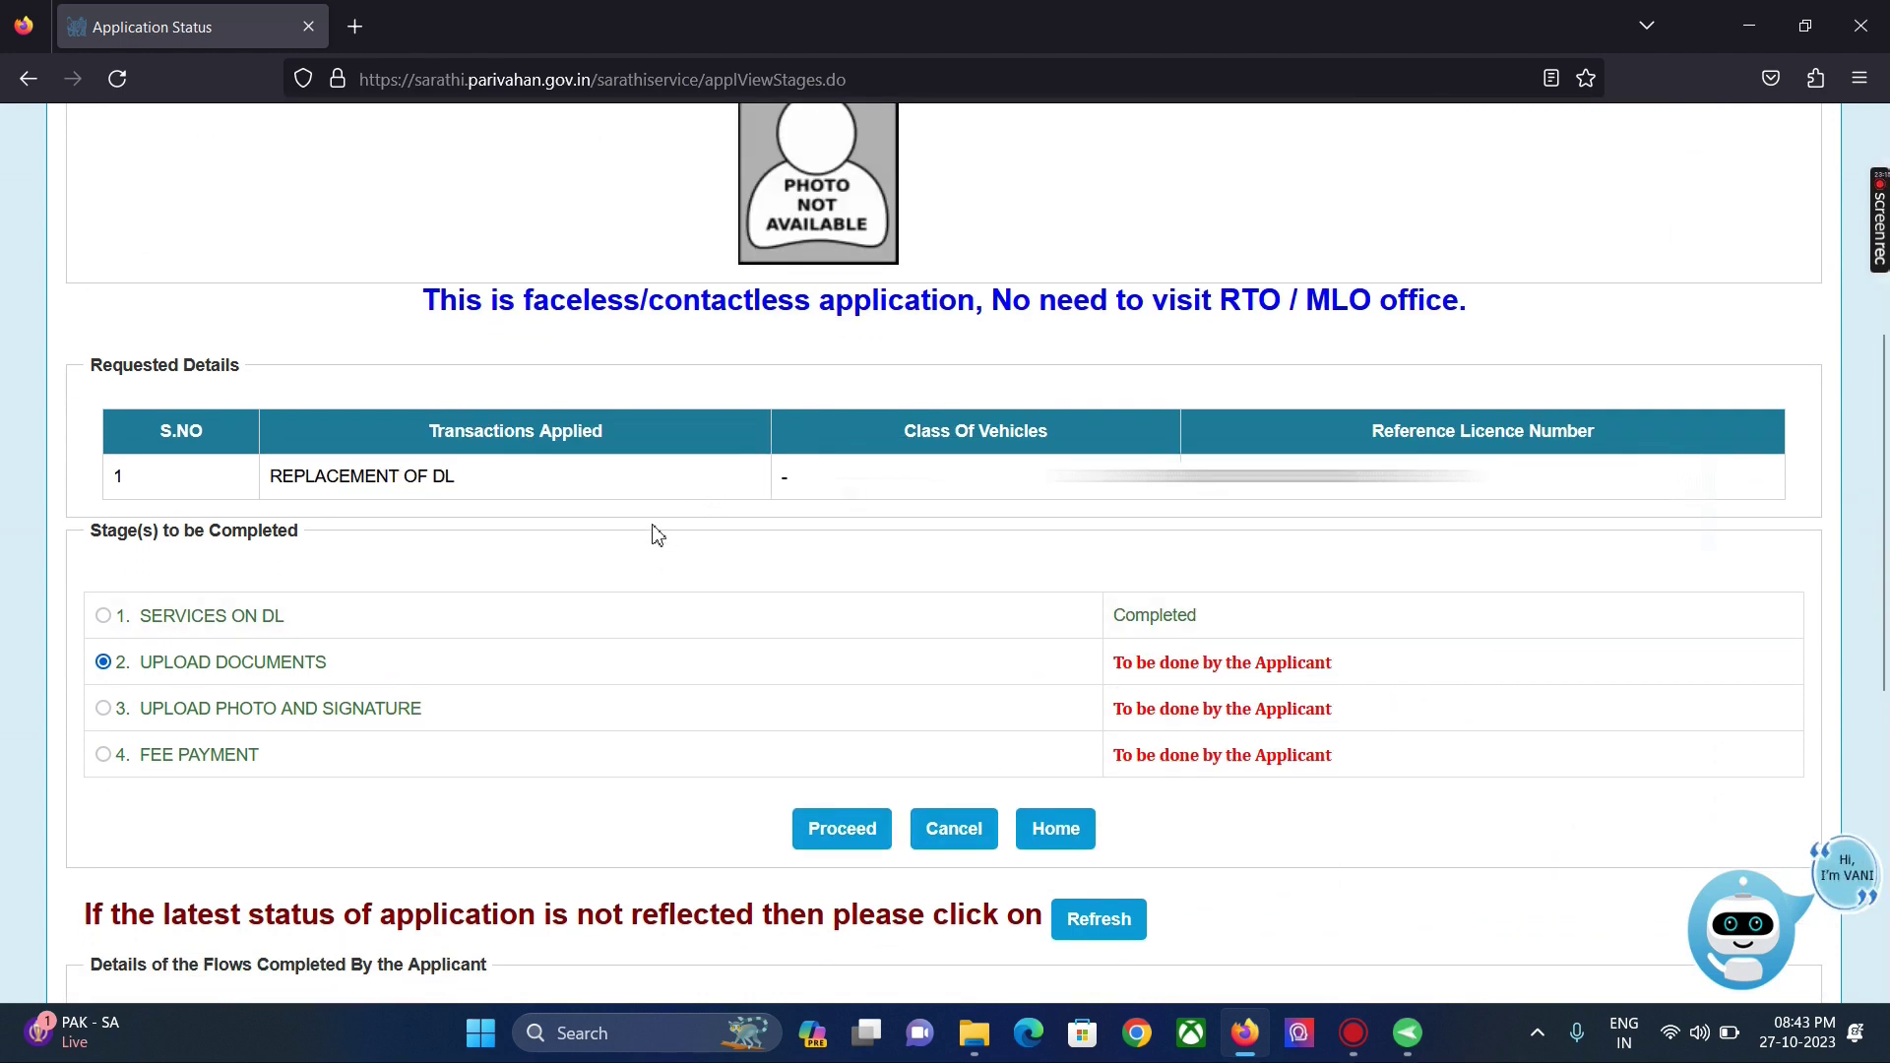
left_click(852, 833)
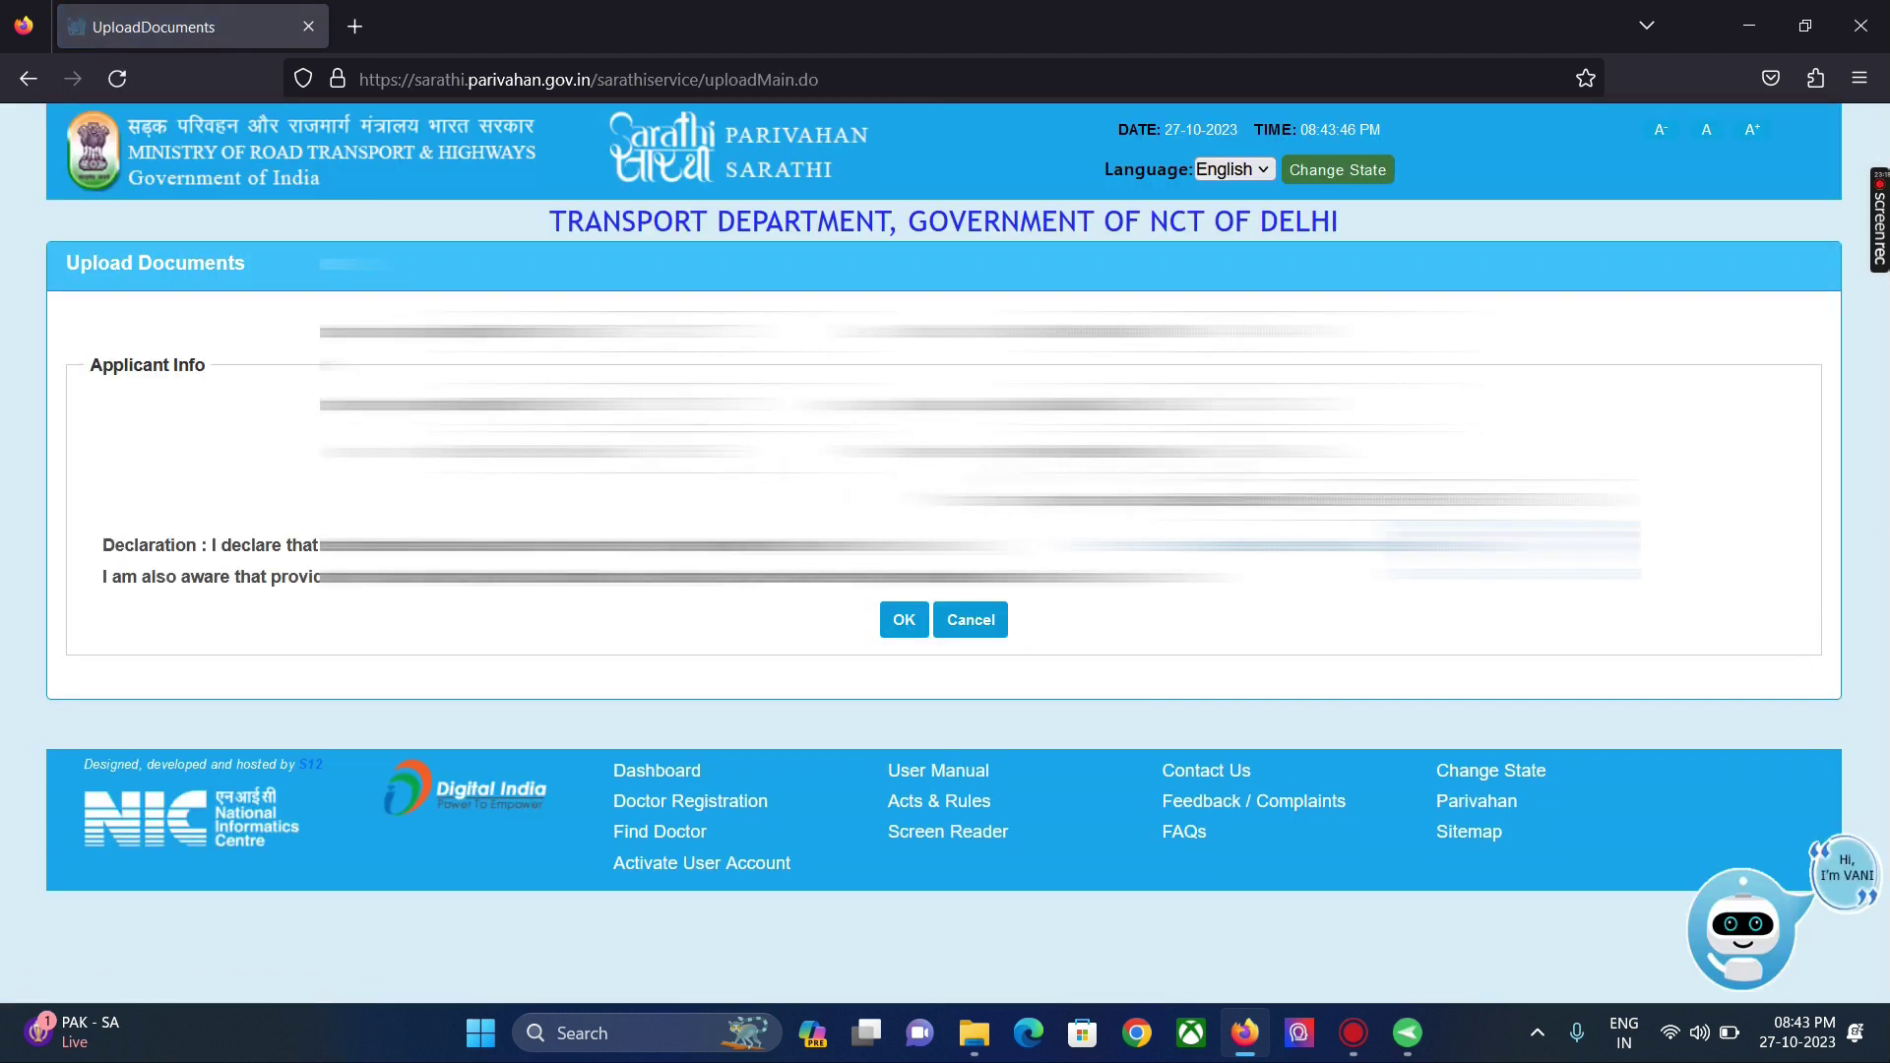
left_click(904, 622)
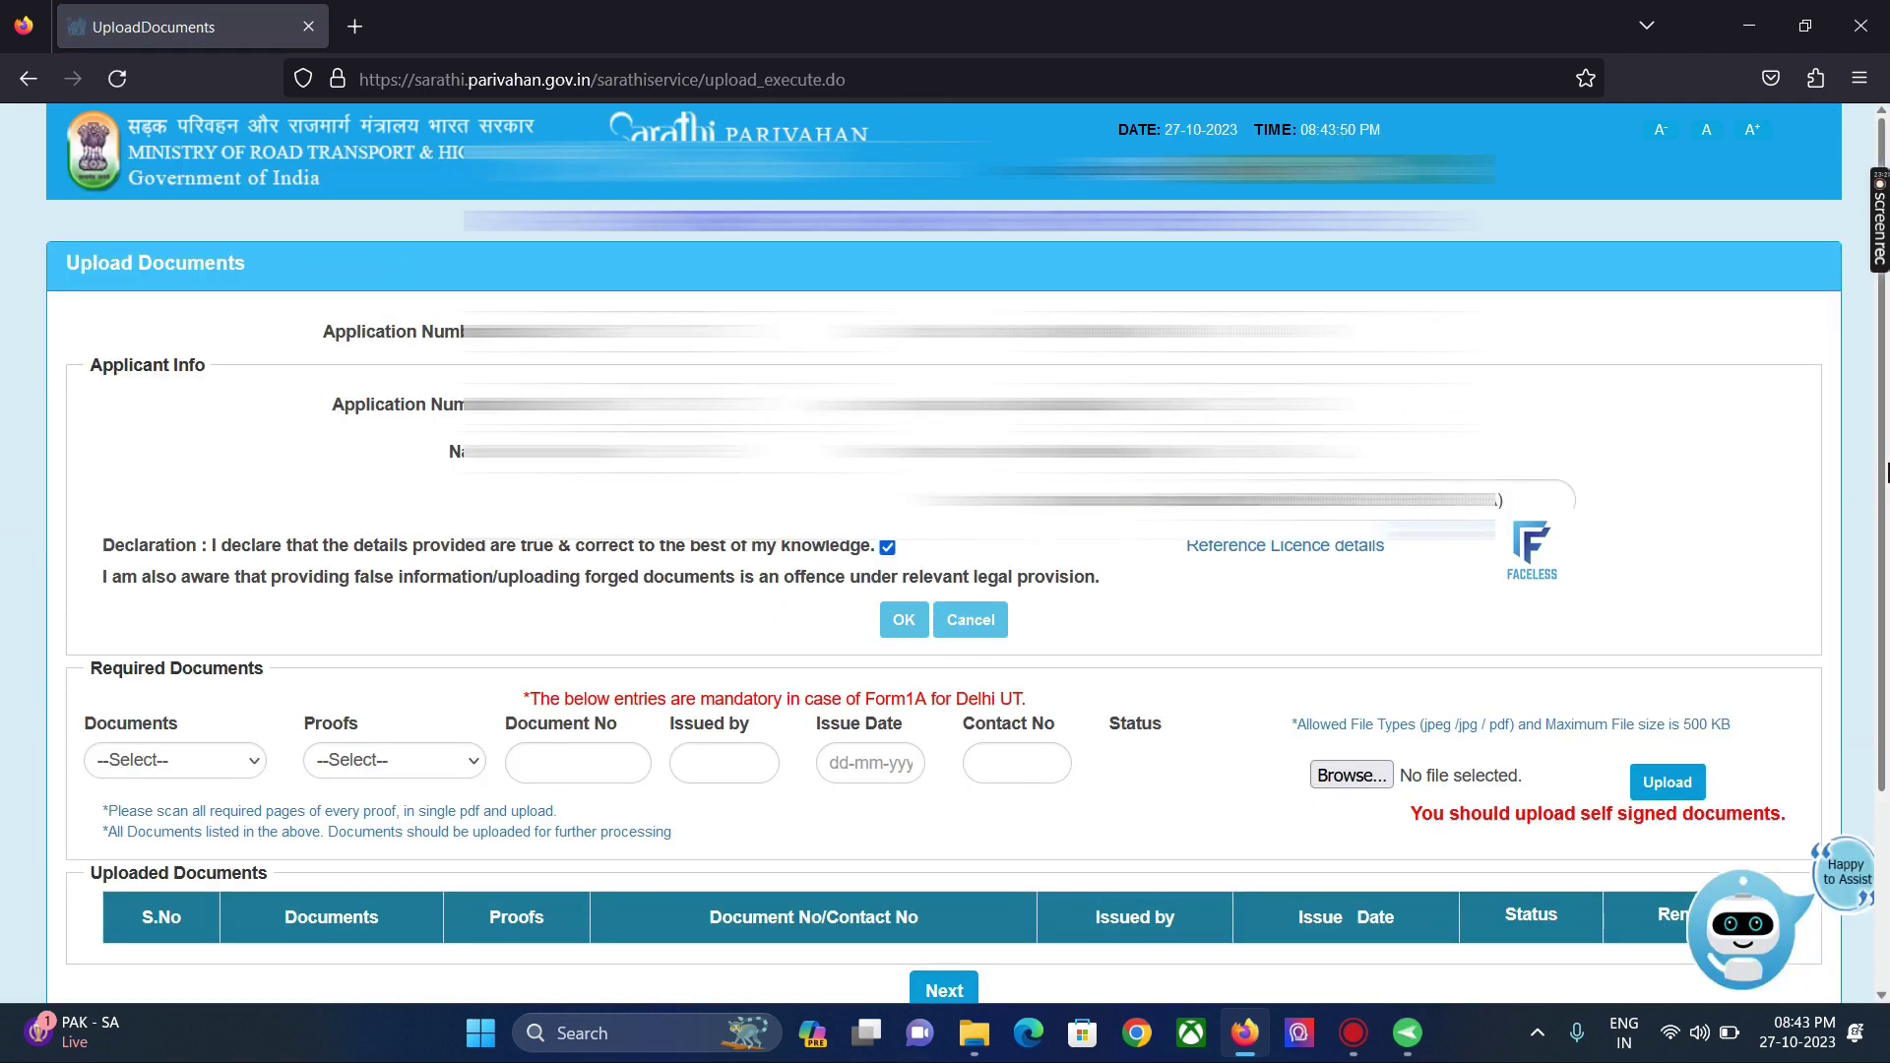
Step: Under Required Documents, choose Driving Licence as the document and Driving License as its proof
scroll(192, 660, "down", 2)
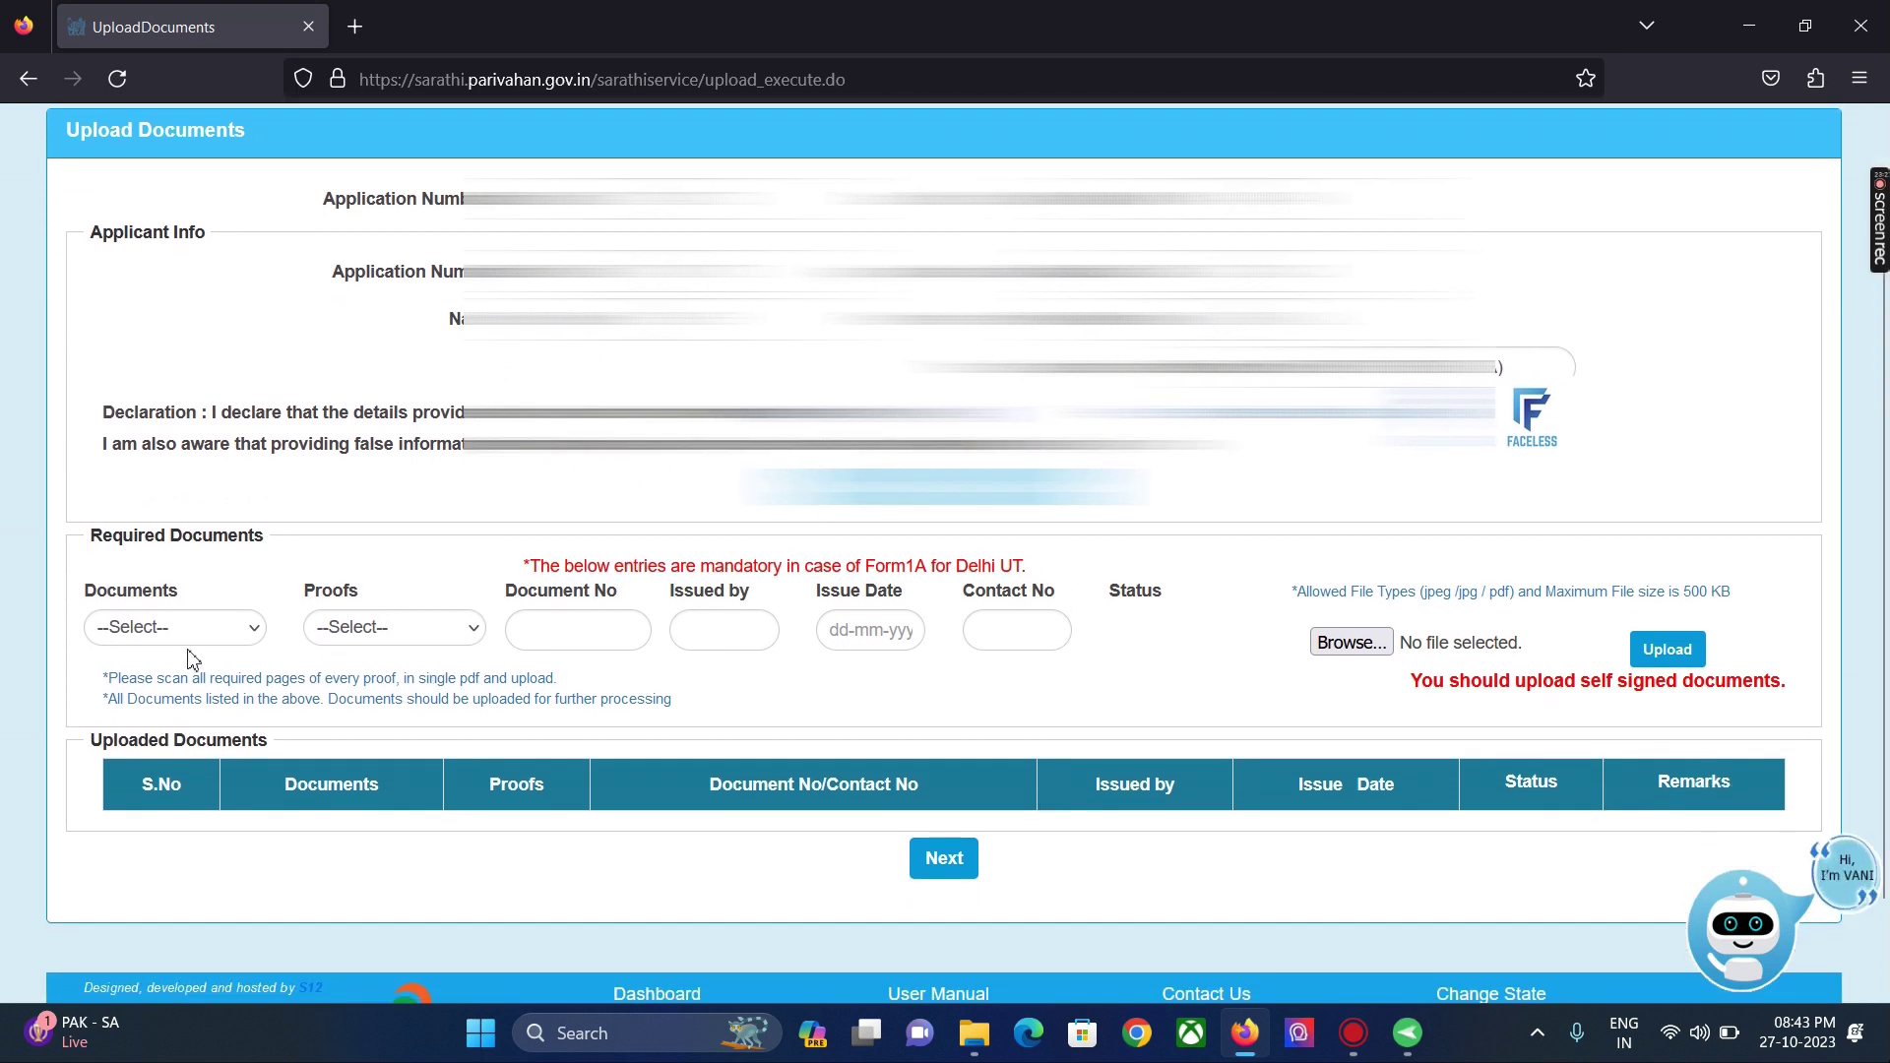
left_click(167, 630)
left_click(167, 701)
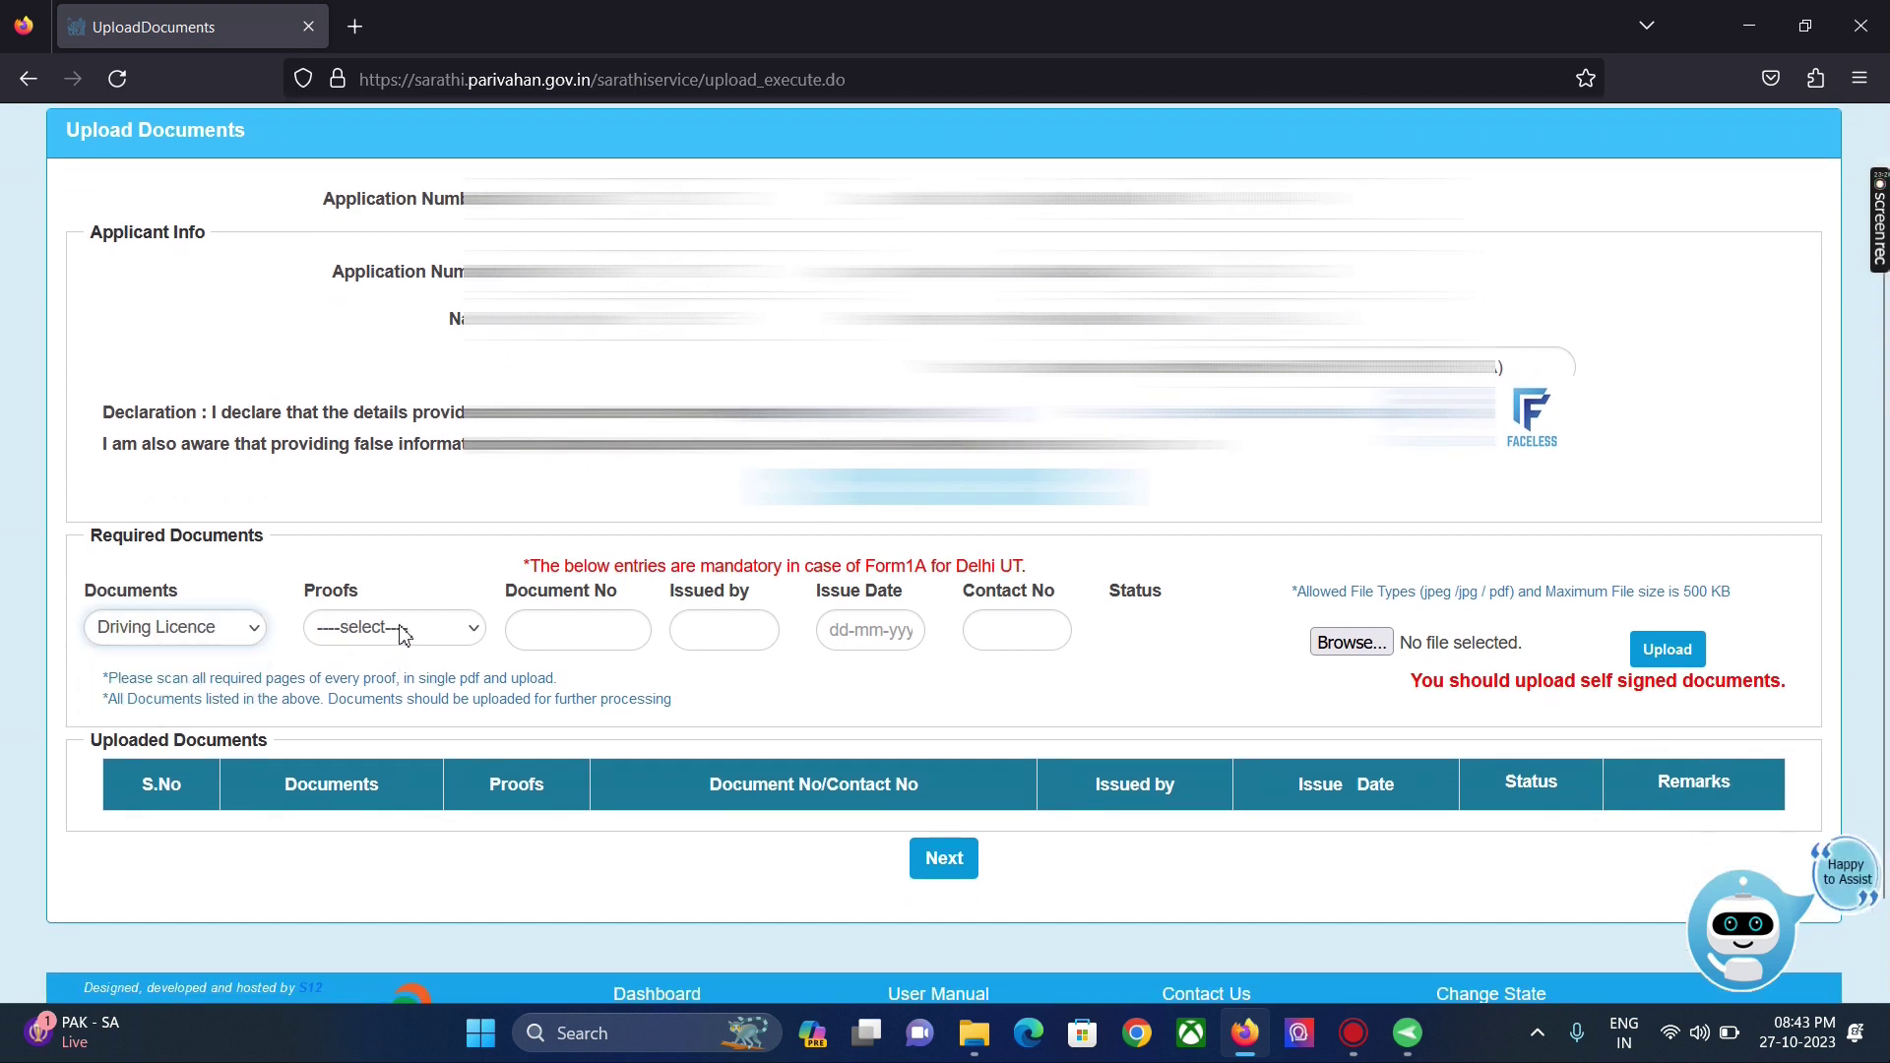
left_click(401, 628)
left_click(395, 701)
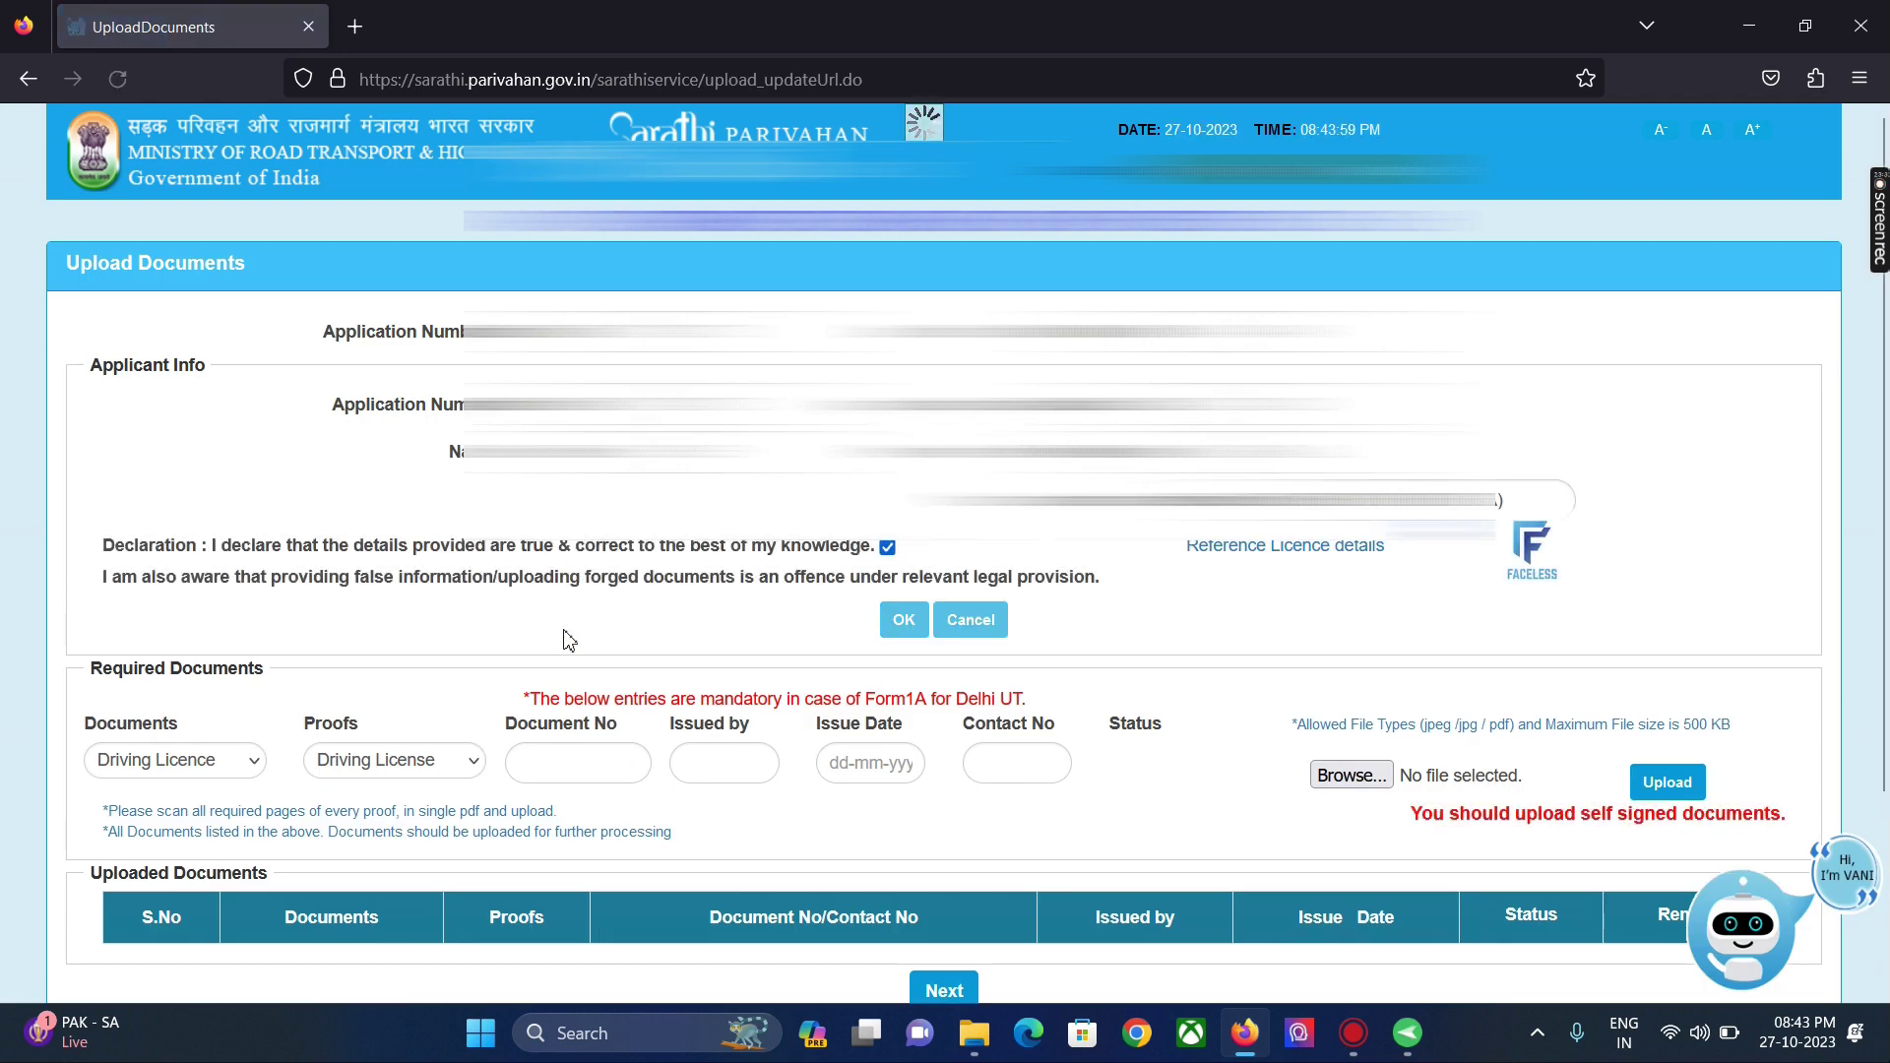
Step: Fill in the driving licence's document number and issuing details, and set the issue date to 14-07-2006
left_click(567, 754)
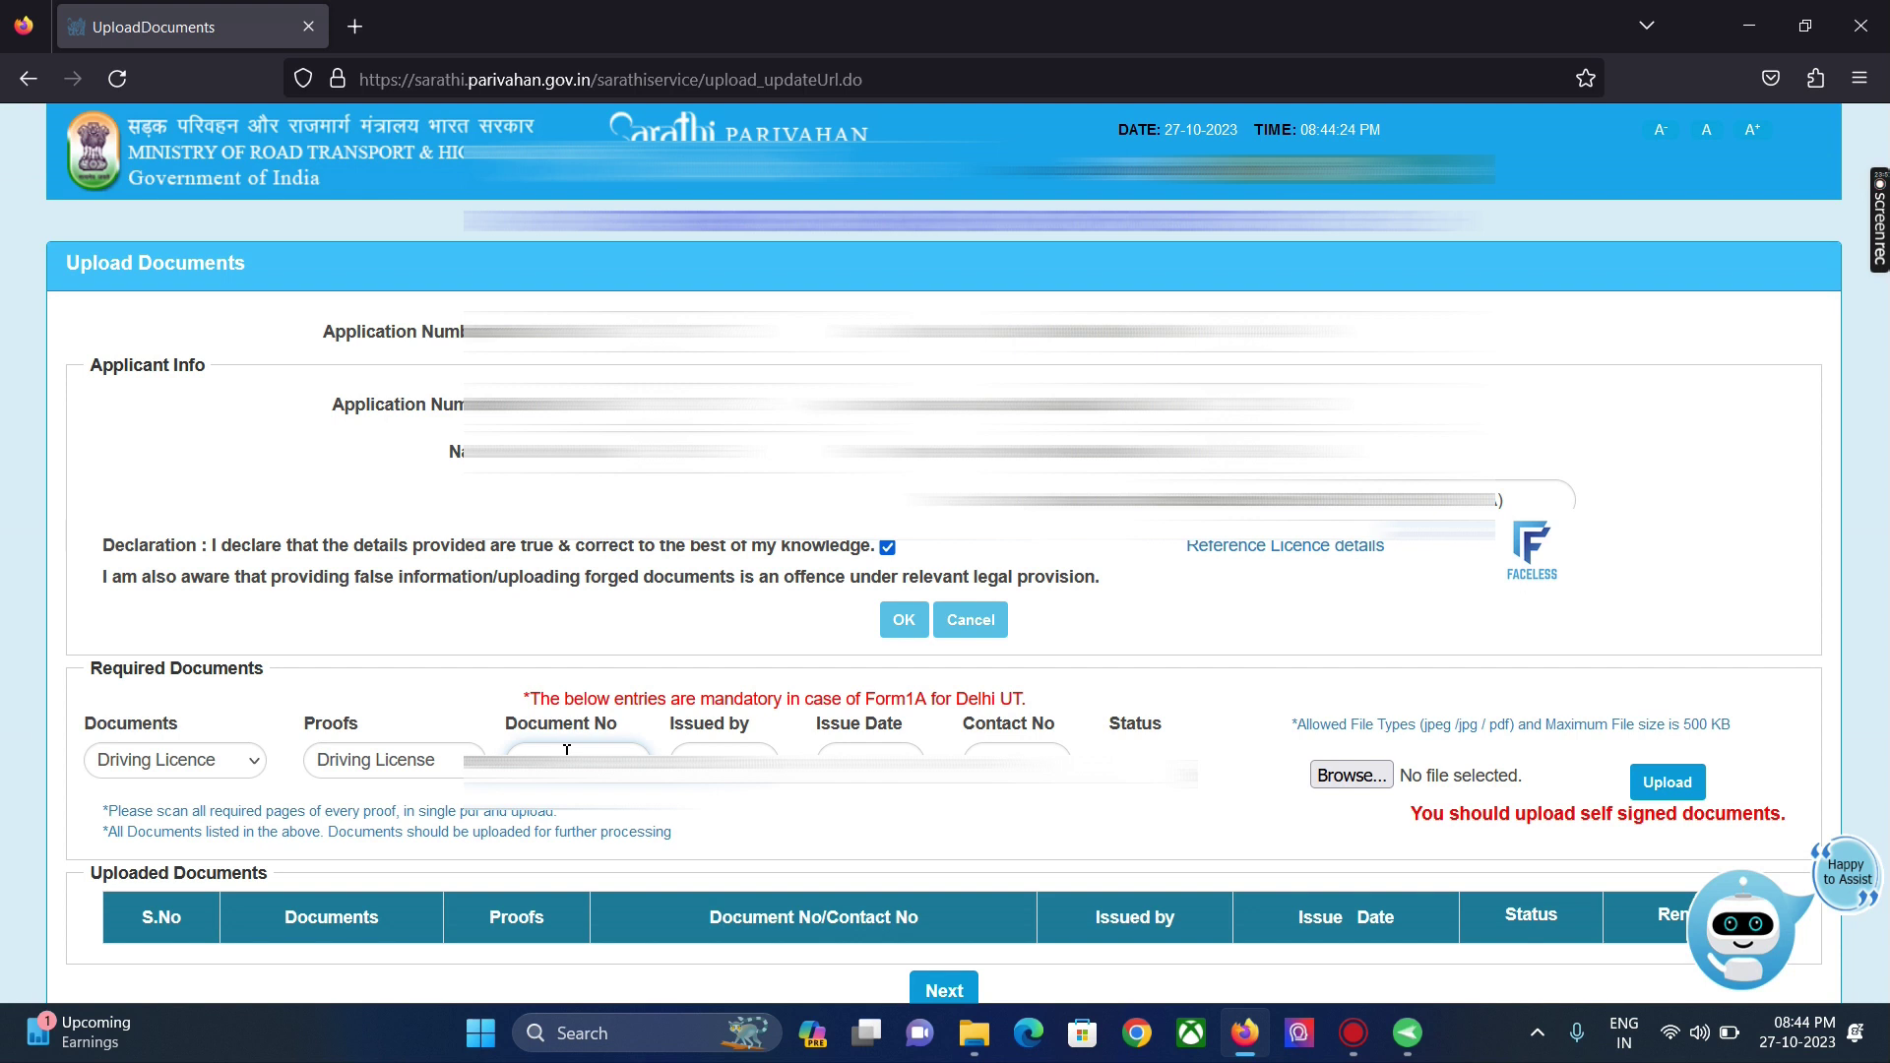
key("Tab")
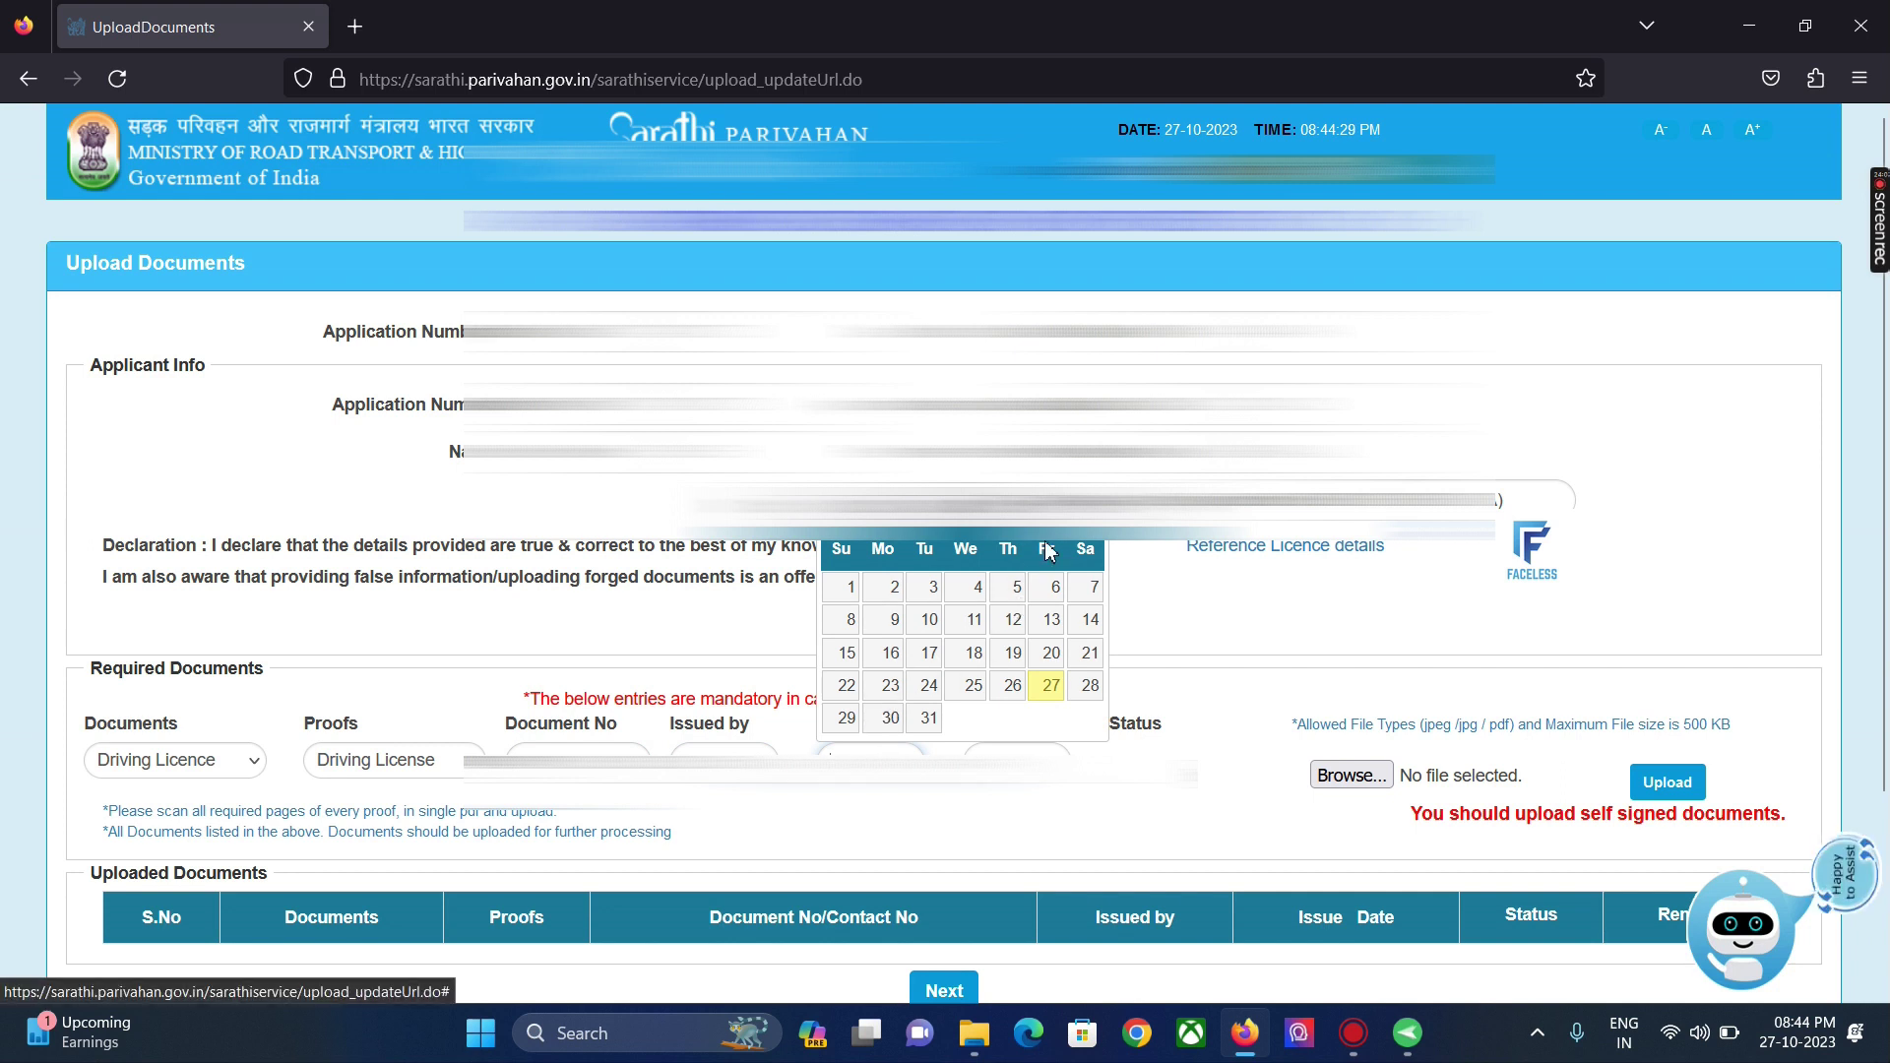
left_click(1009, 523)
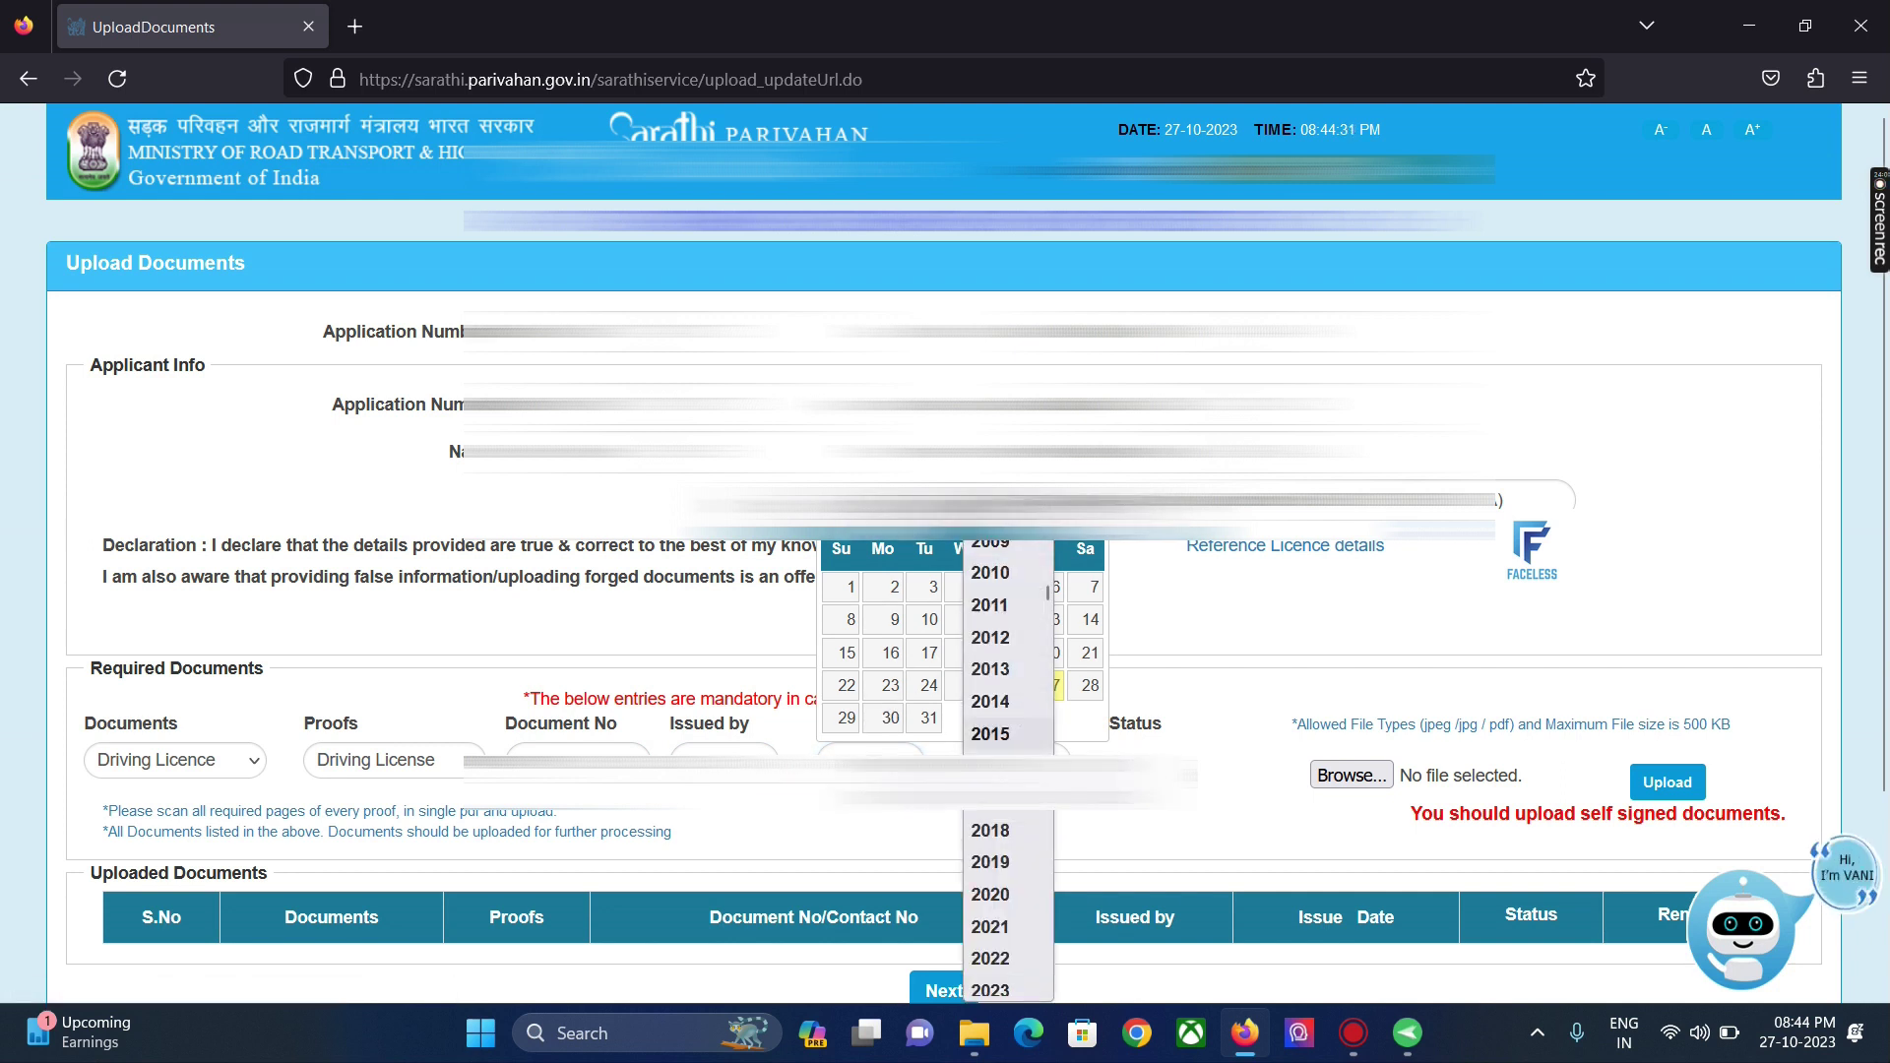
scroll(1000, 566, "up", 2)
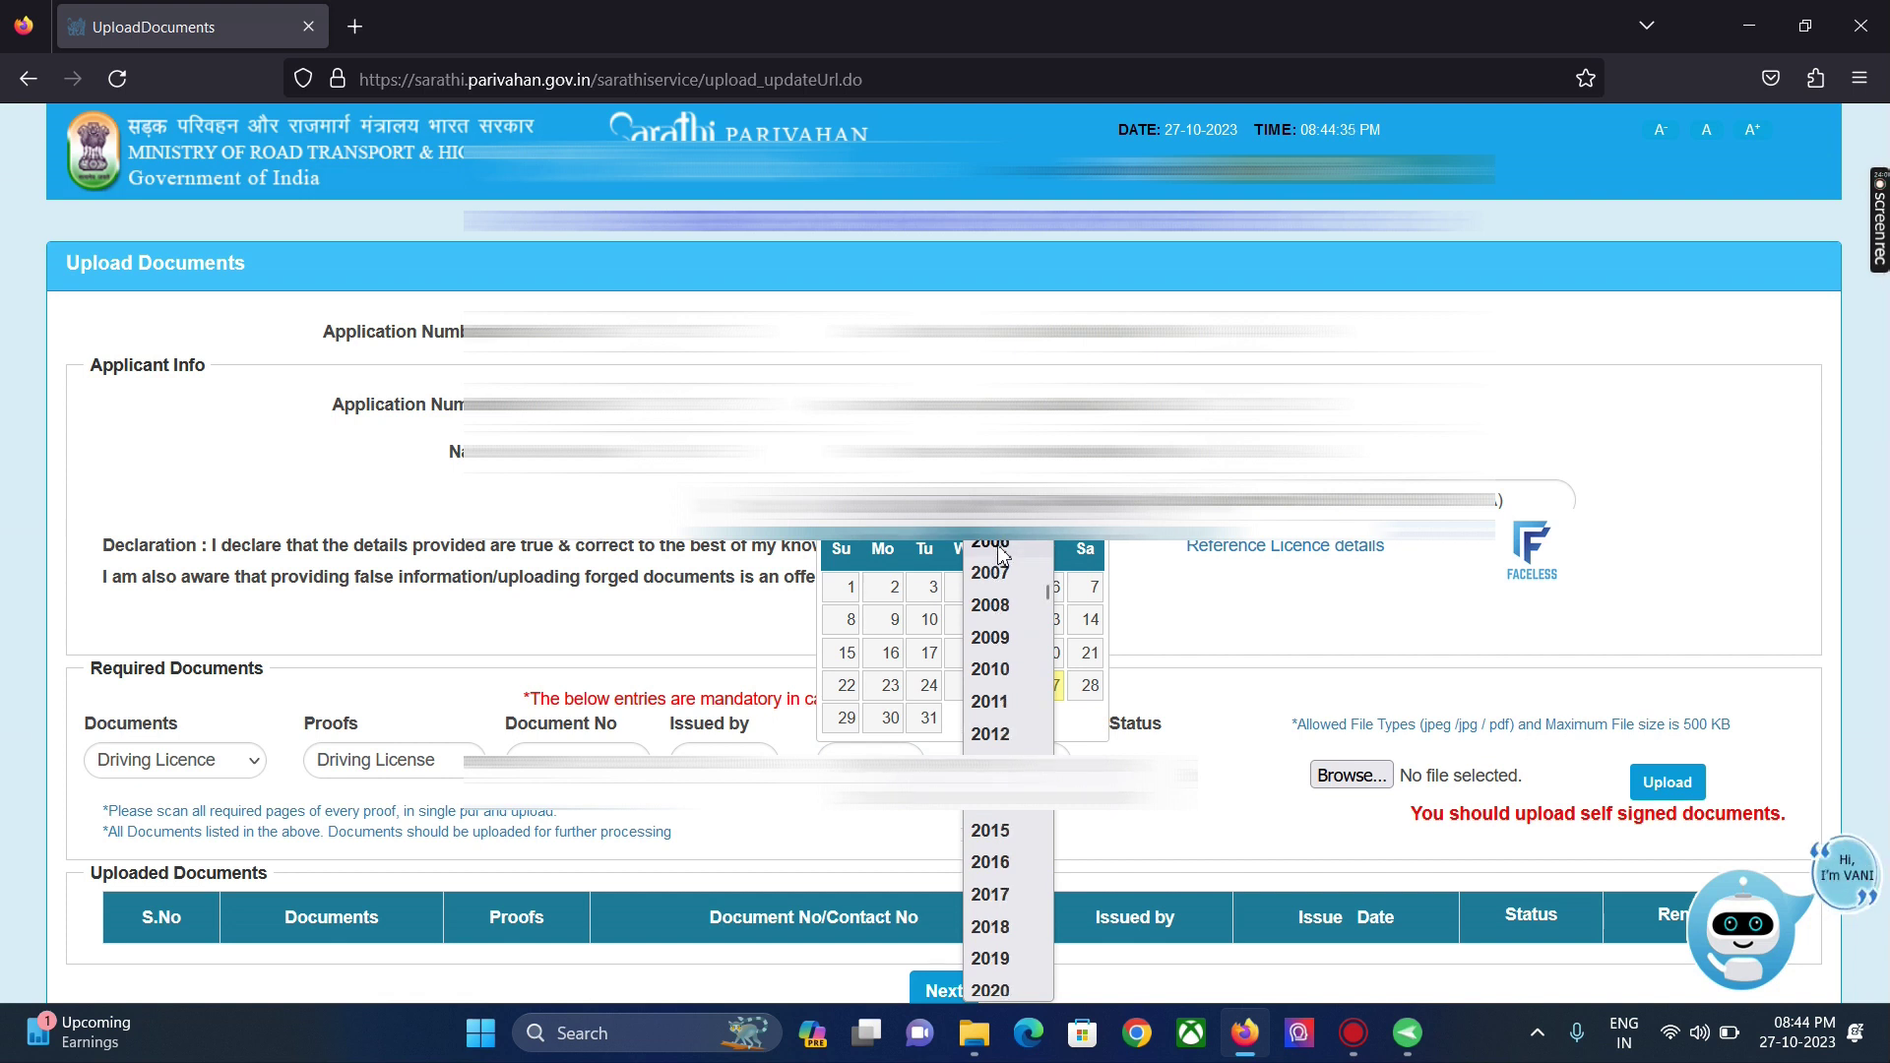
left_click(999, 547)
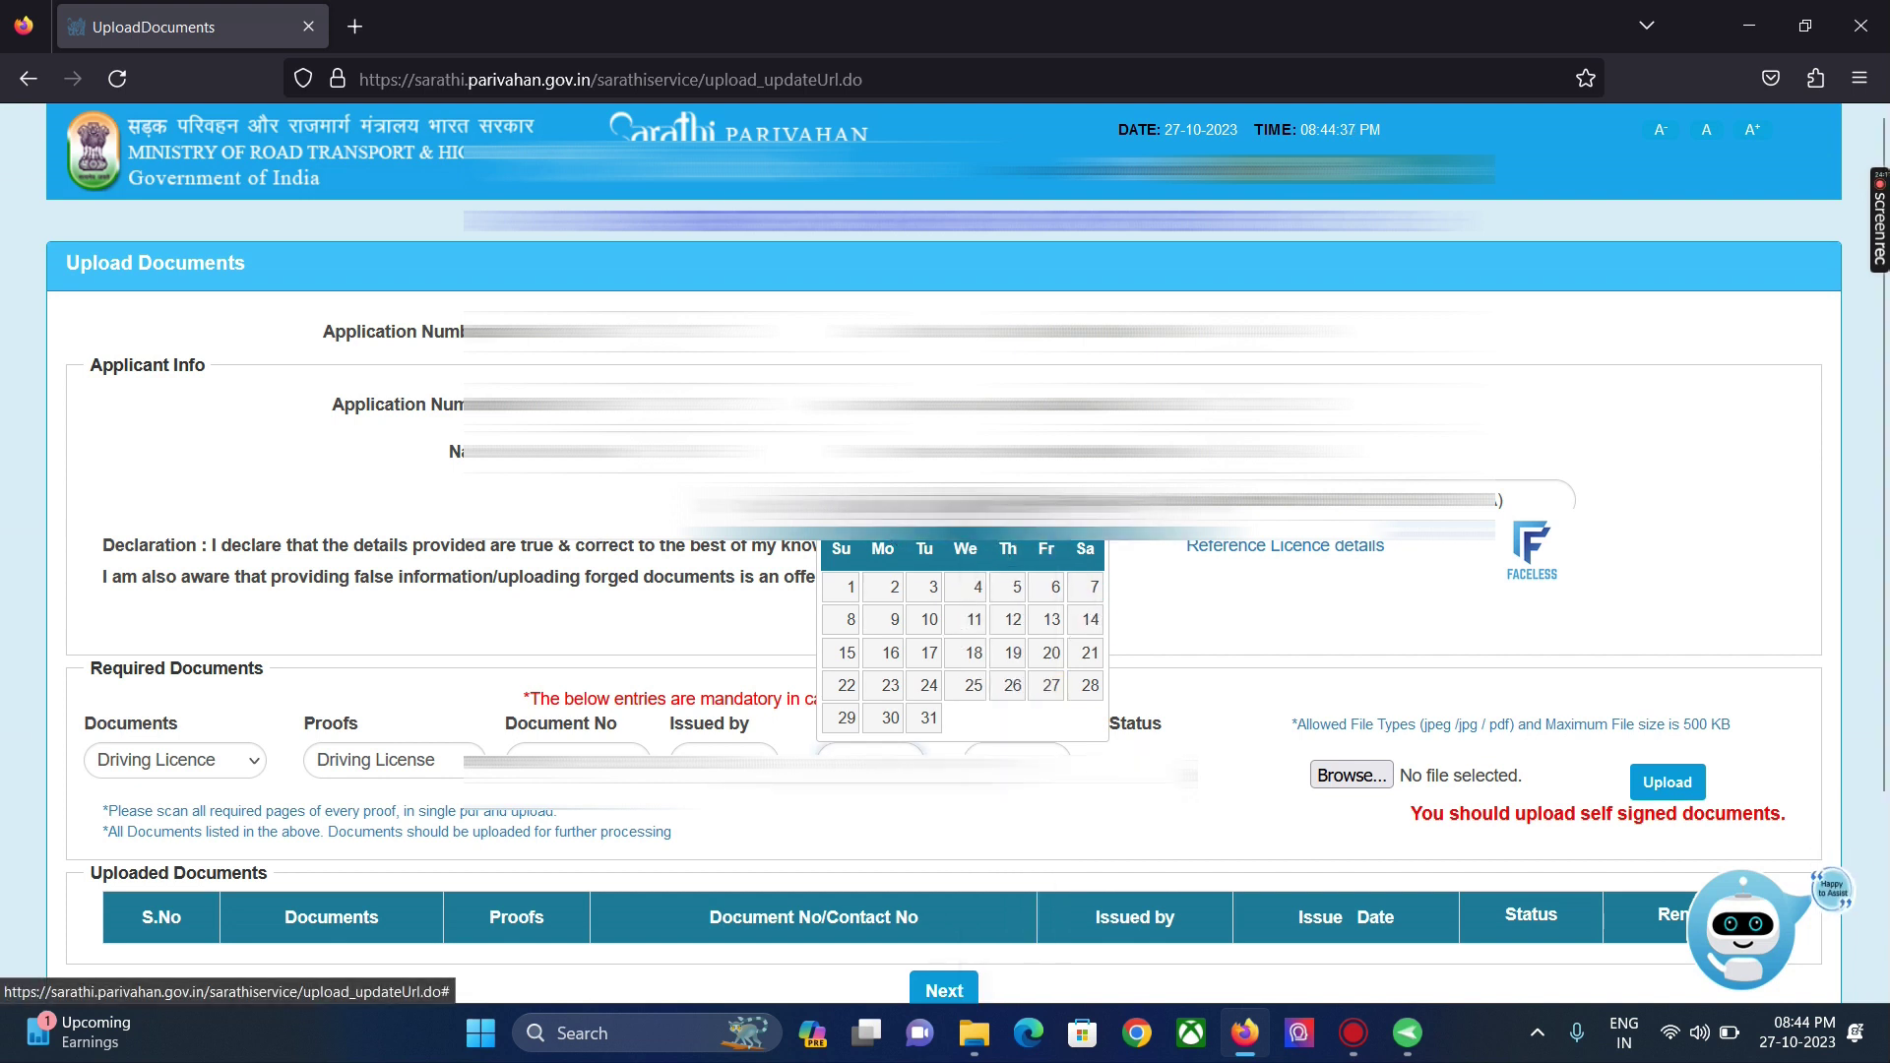
left_click(913, 528)
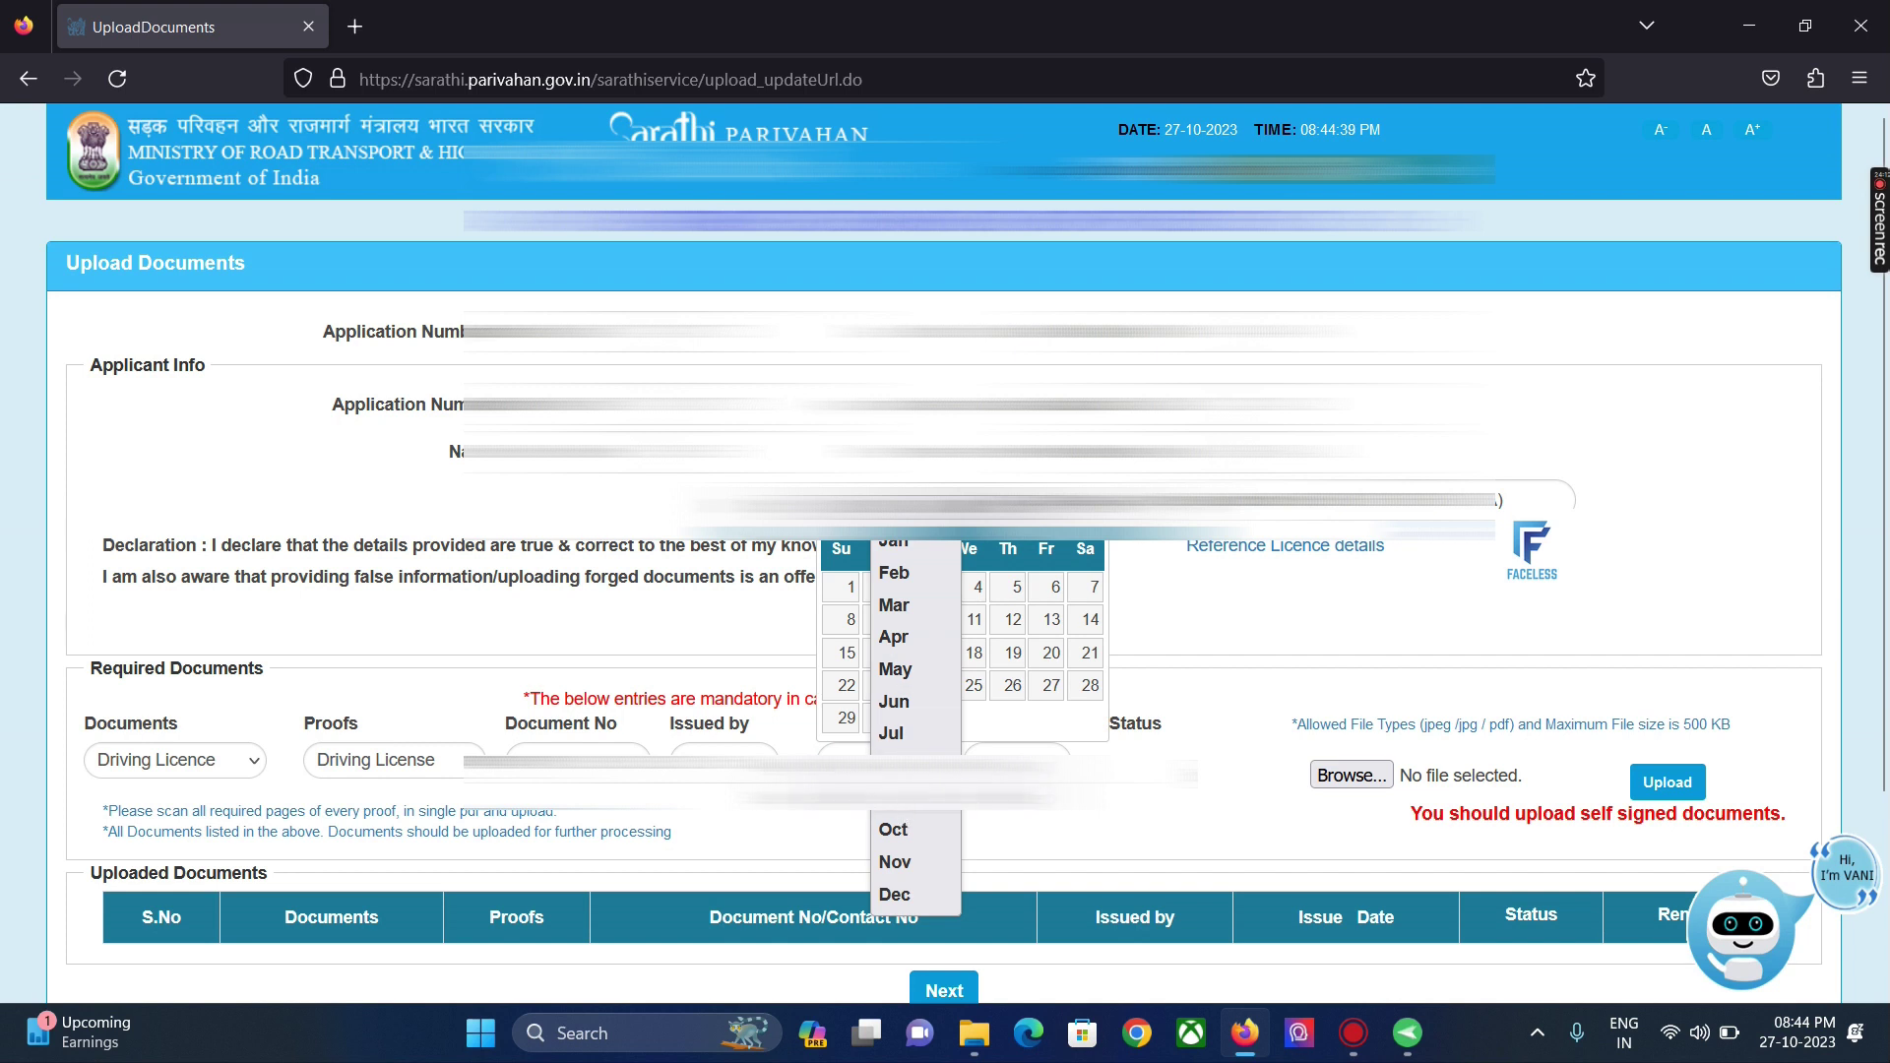
left_click(892, 734)
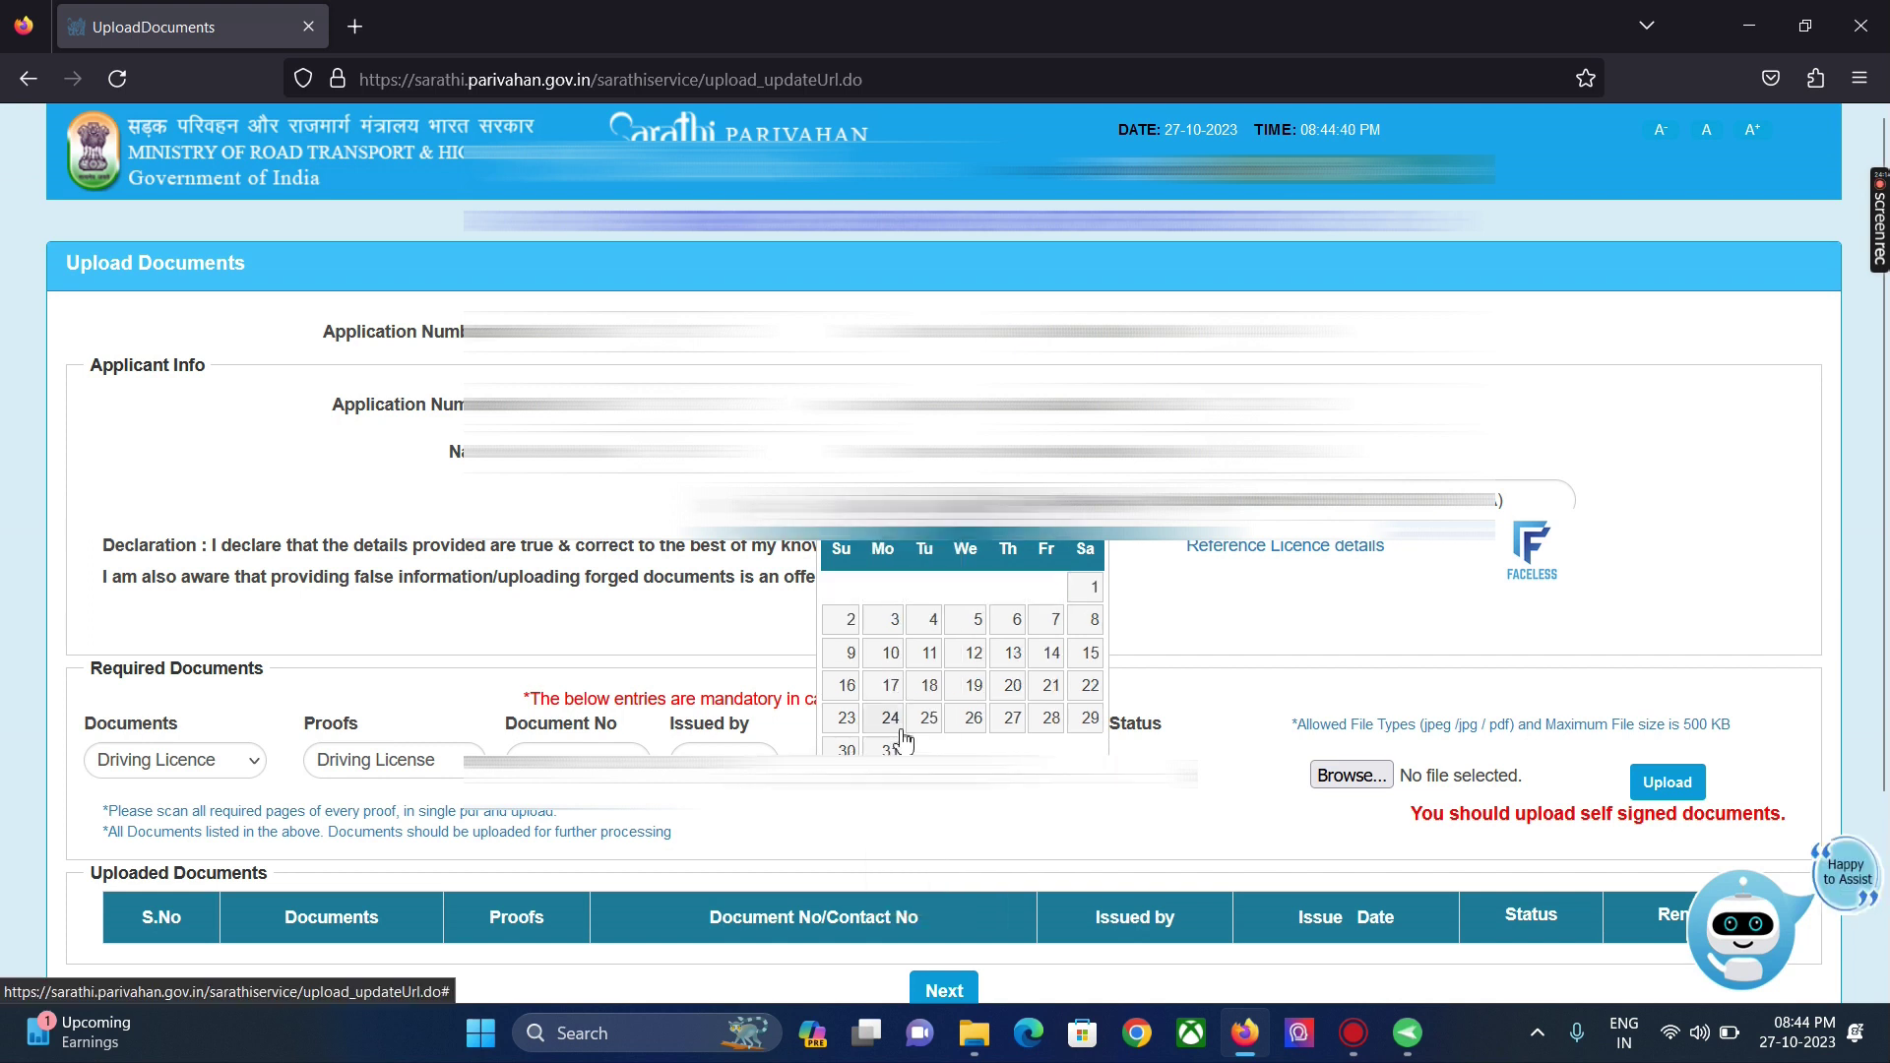
left_click(1051, 653)
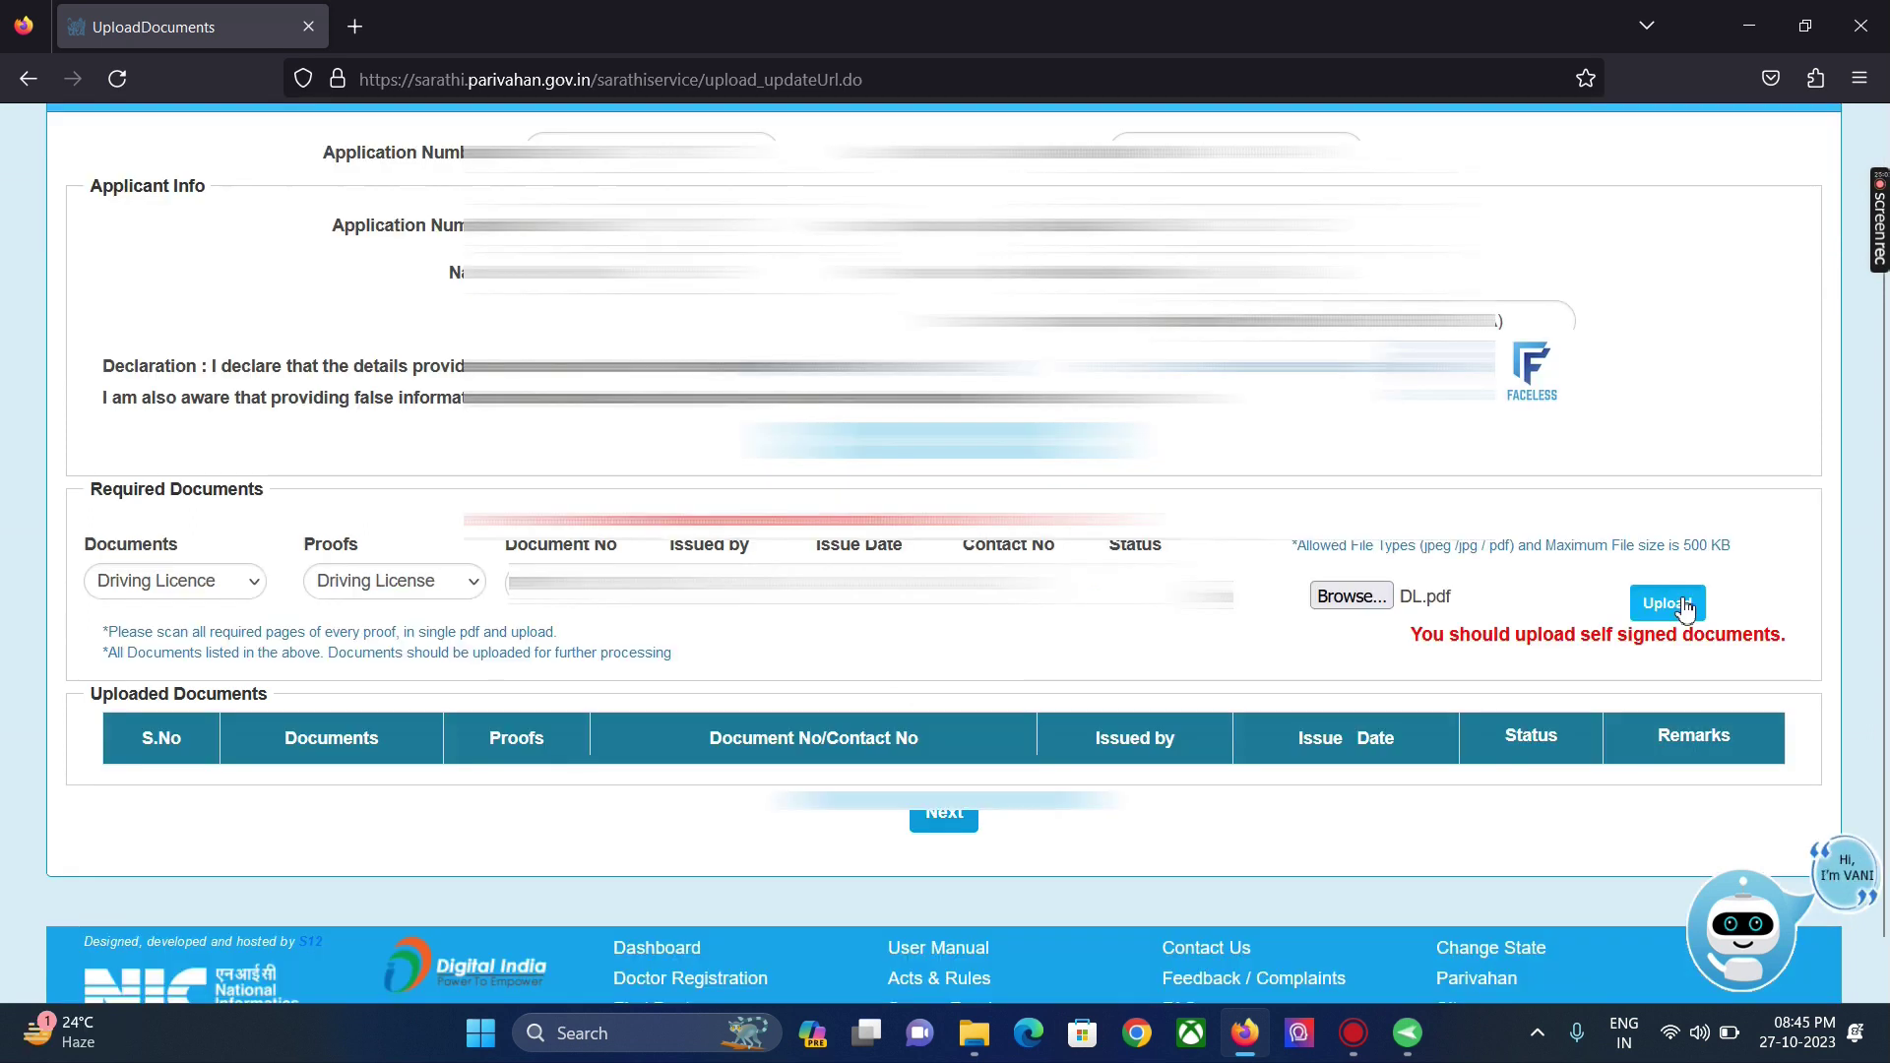
Step: Upload DL.pdf as the driving licence proof and confirm the uploaded document
left_click(1684, 604)
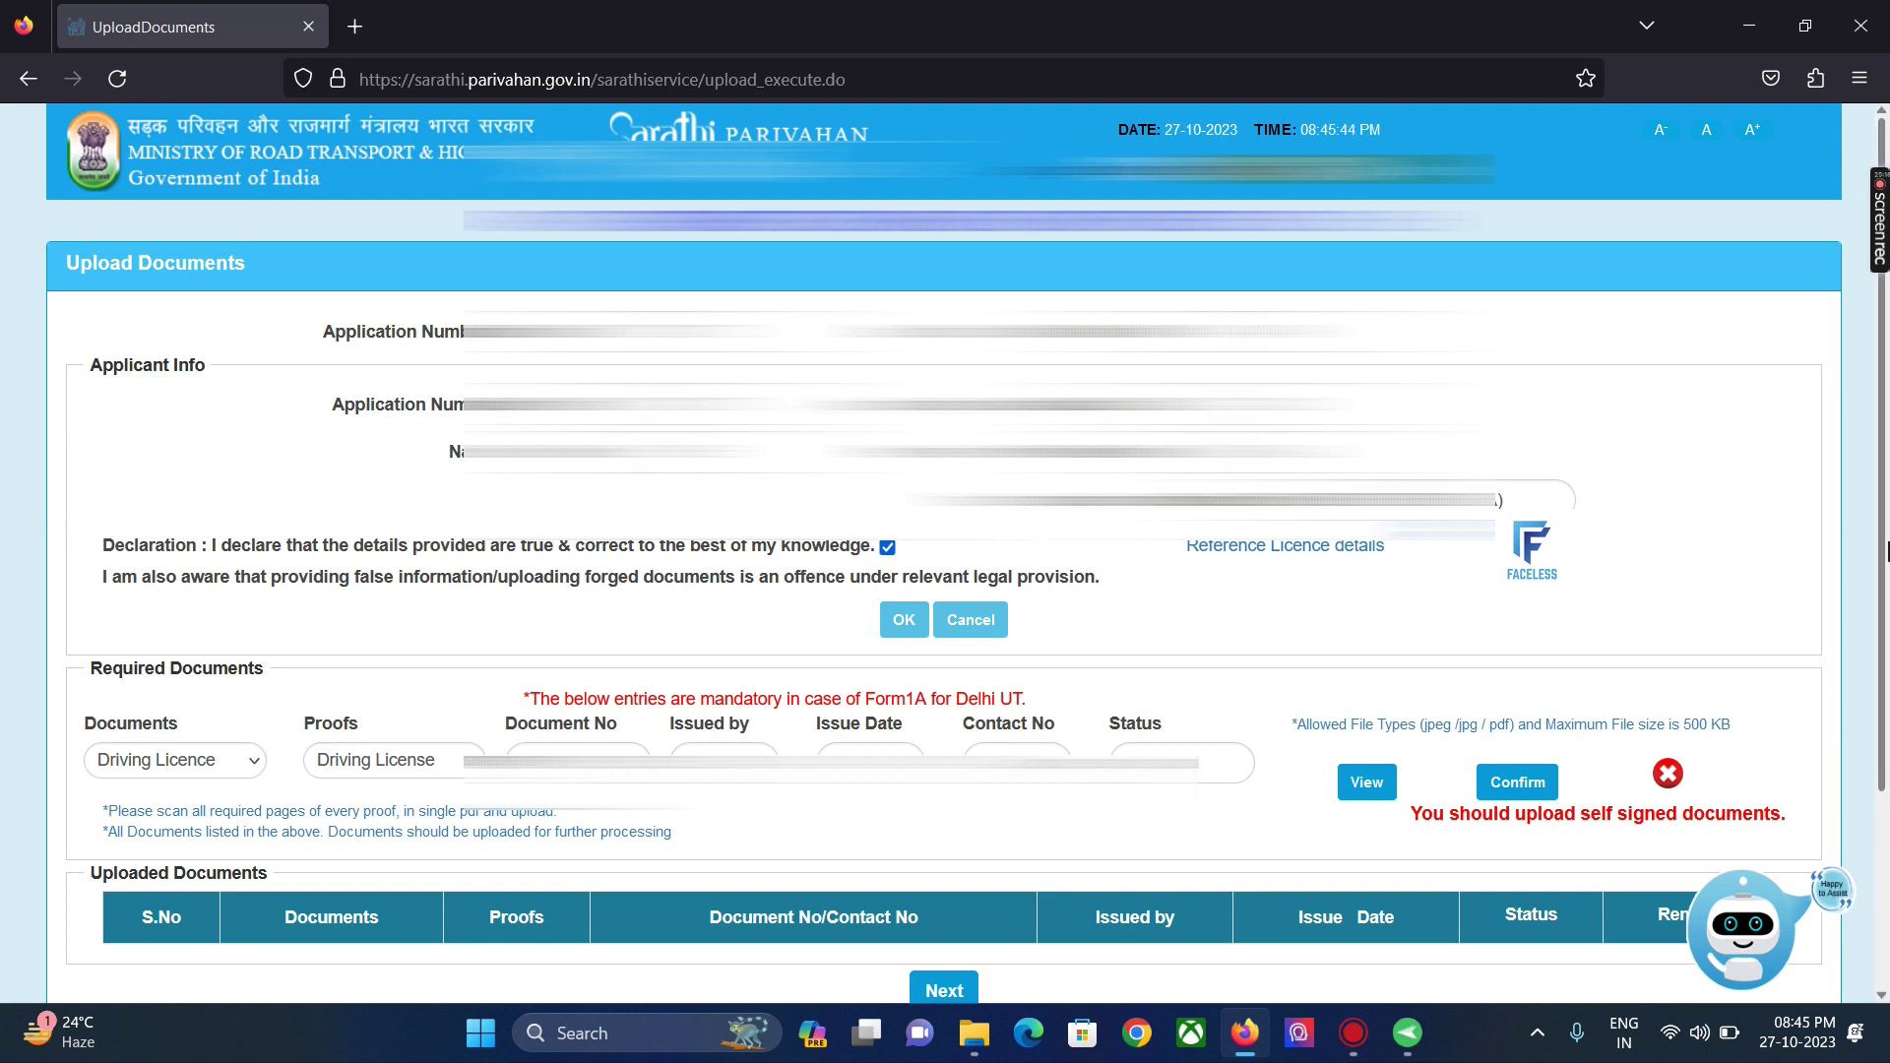
scroll(1883, 551, "down", 3)
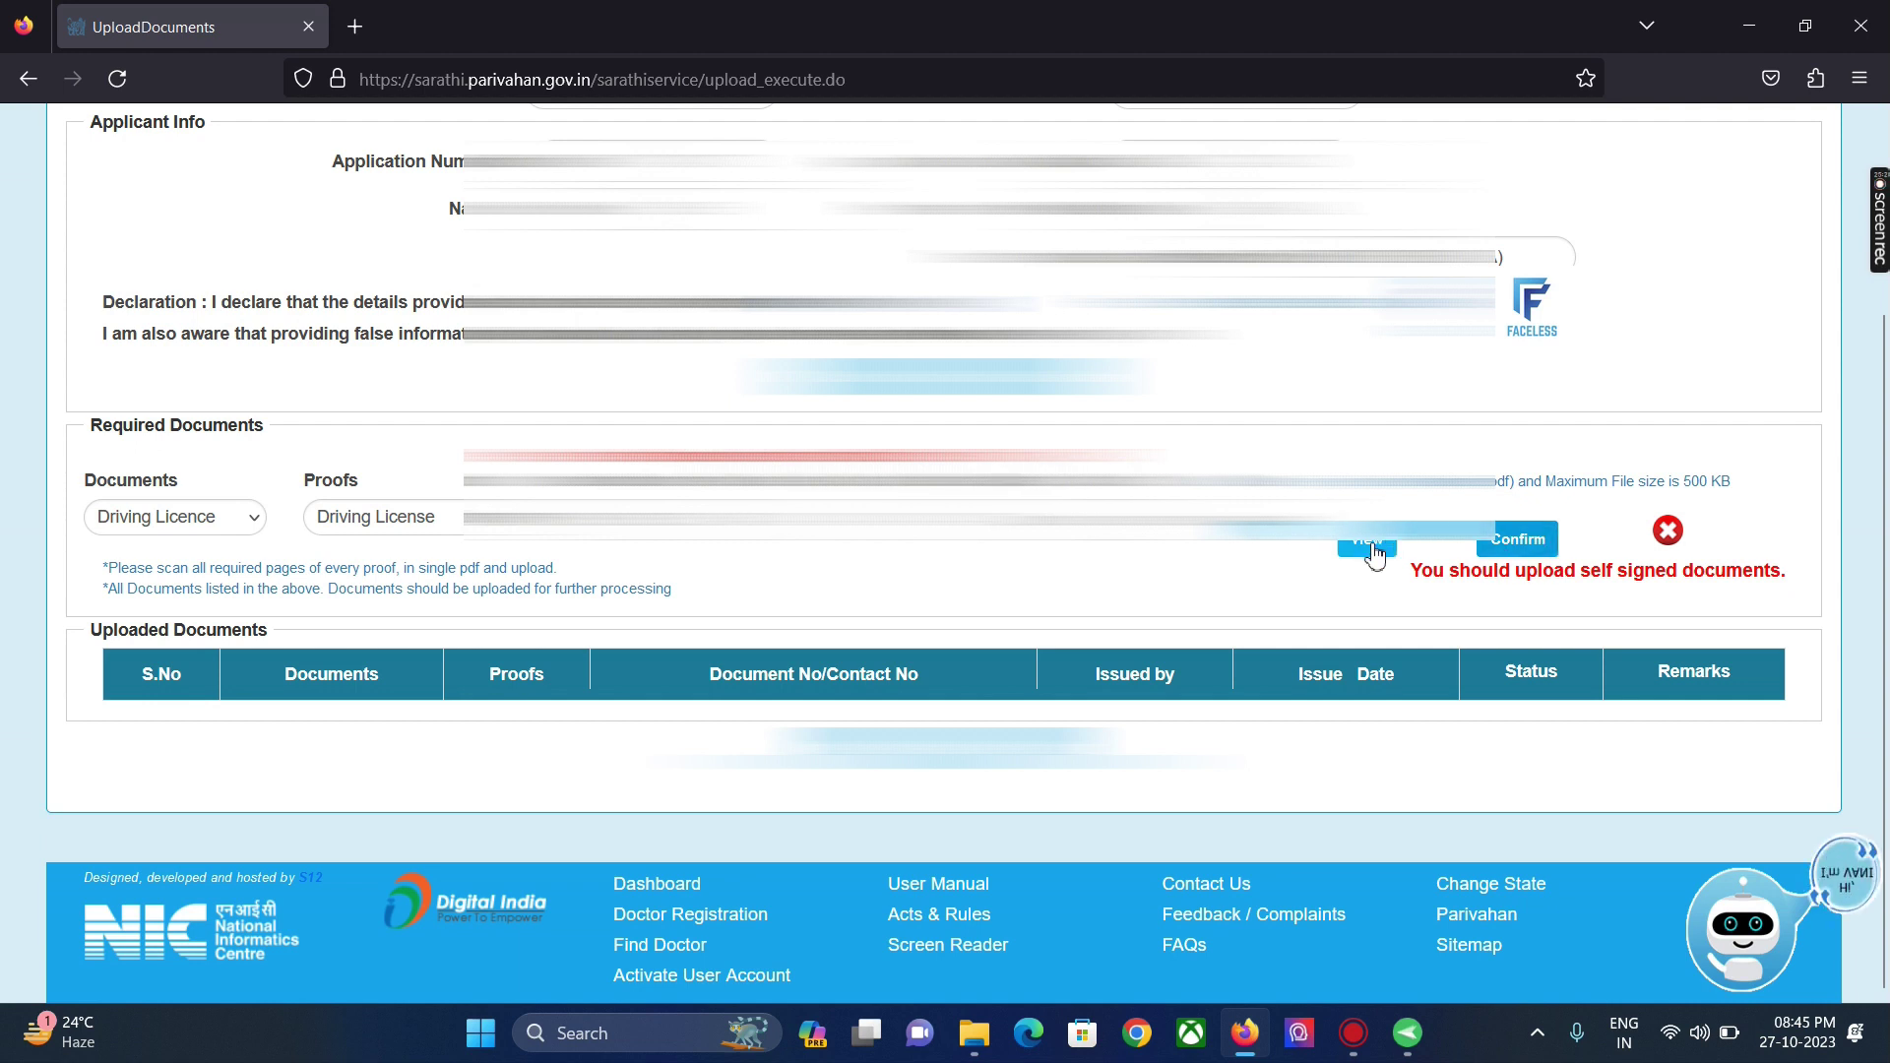
left_click(1533, 549)
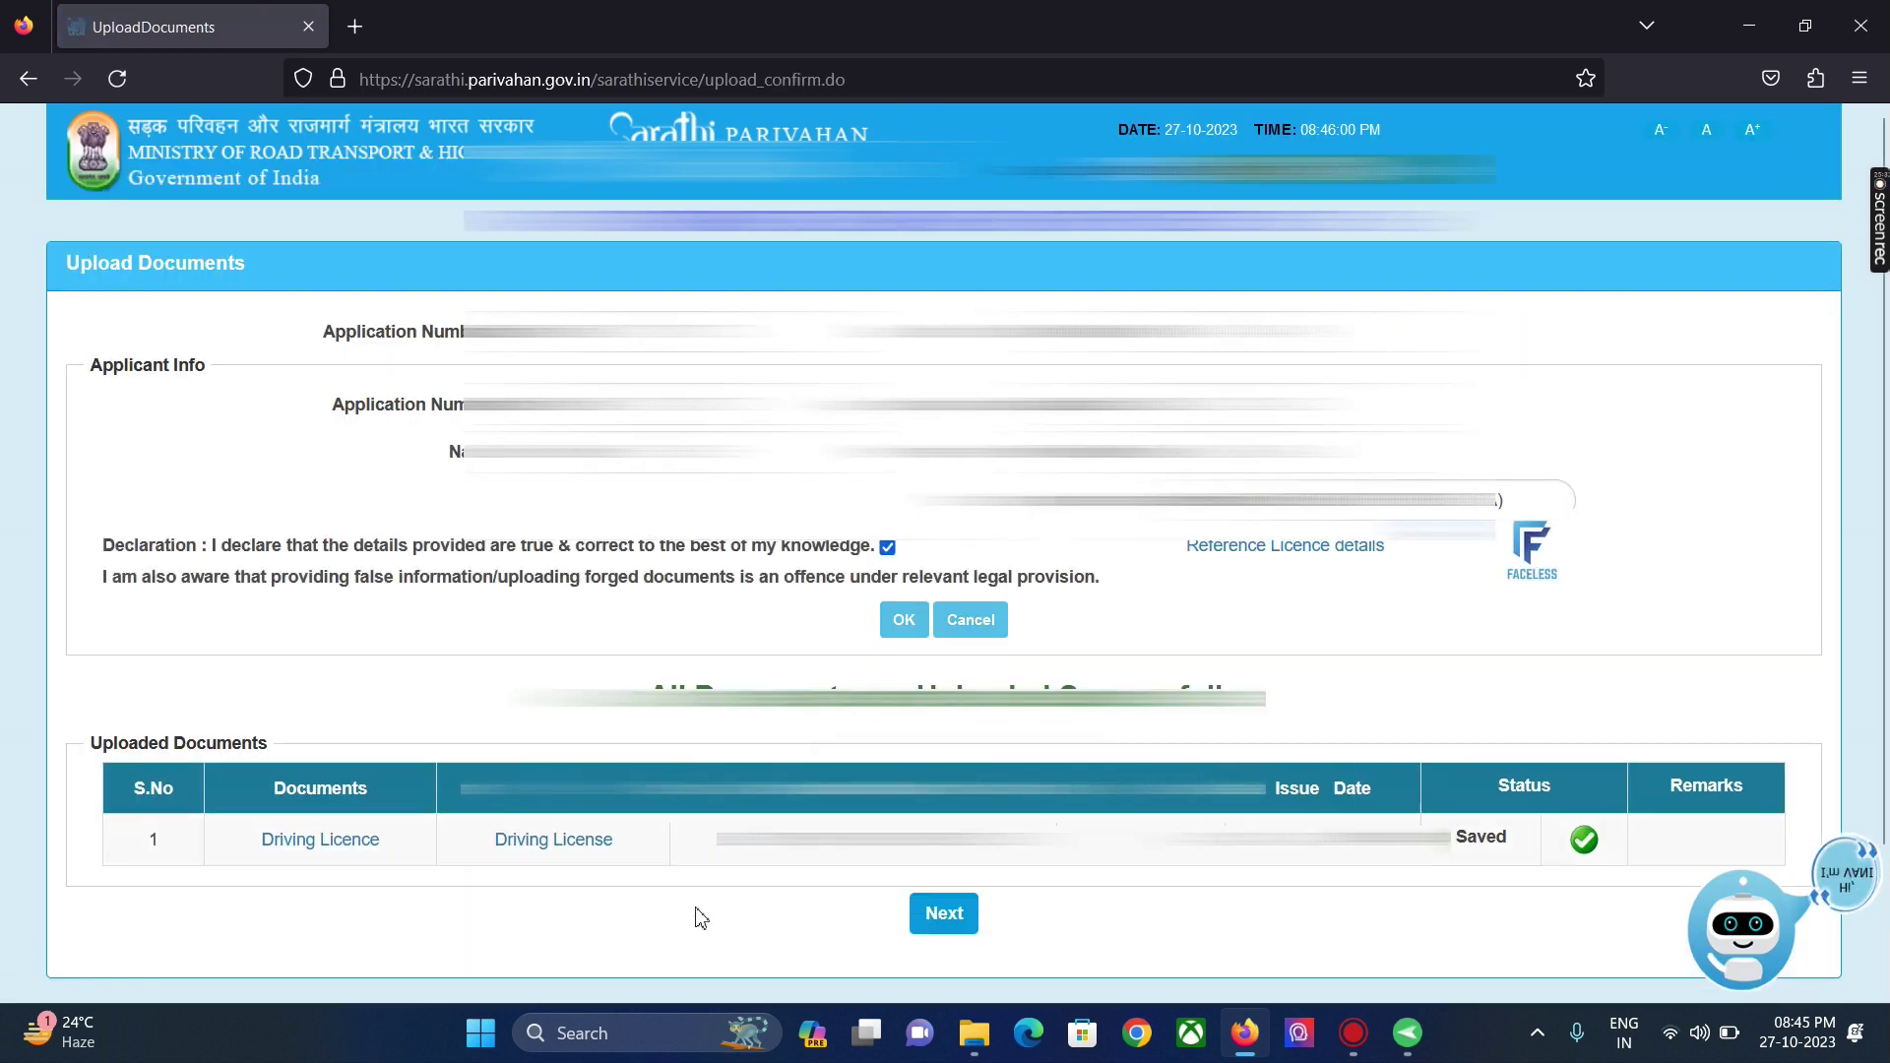
Step: Continue from the uploaded documents to Application Status and submit the form to open the application's stages
scroll(1637, 818, "down", 3)
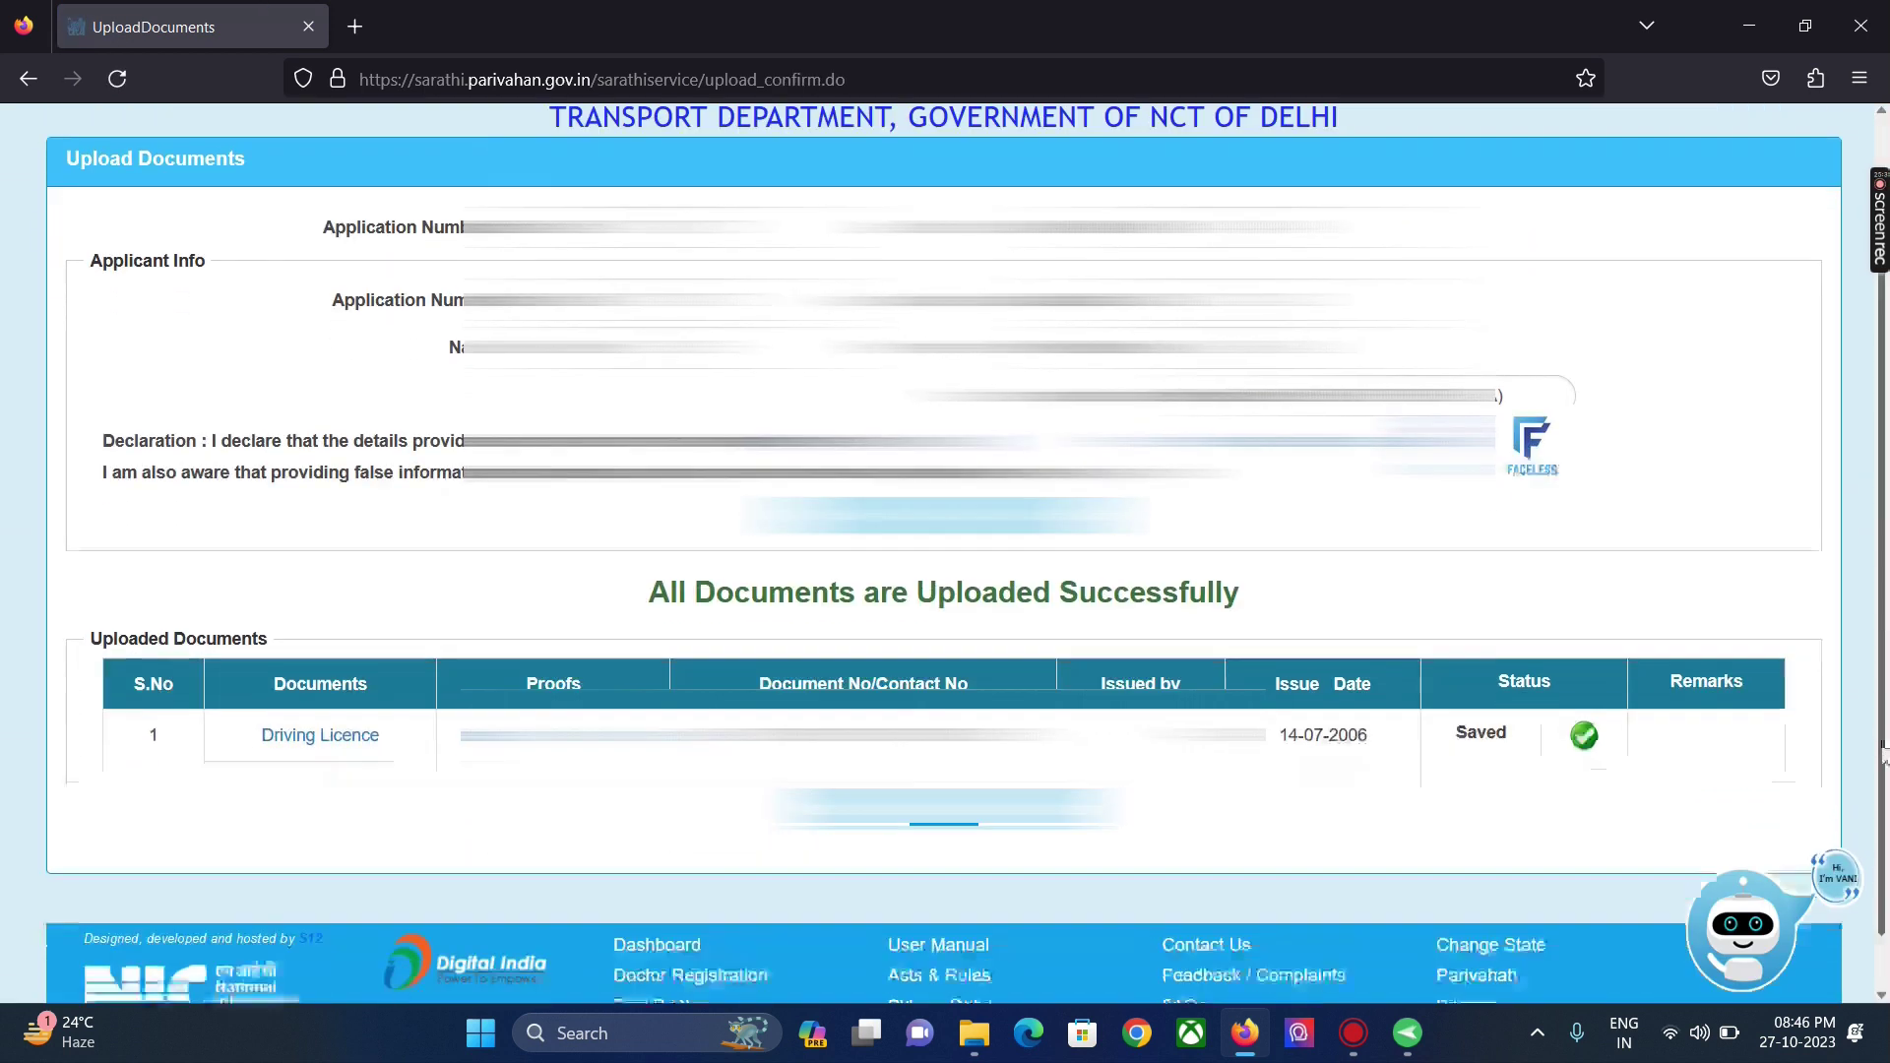
left_click(969, 762)
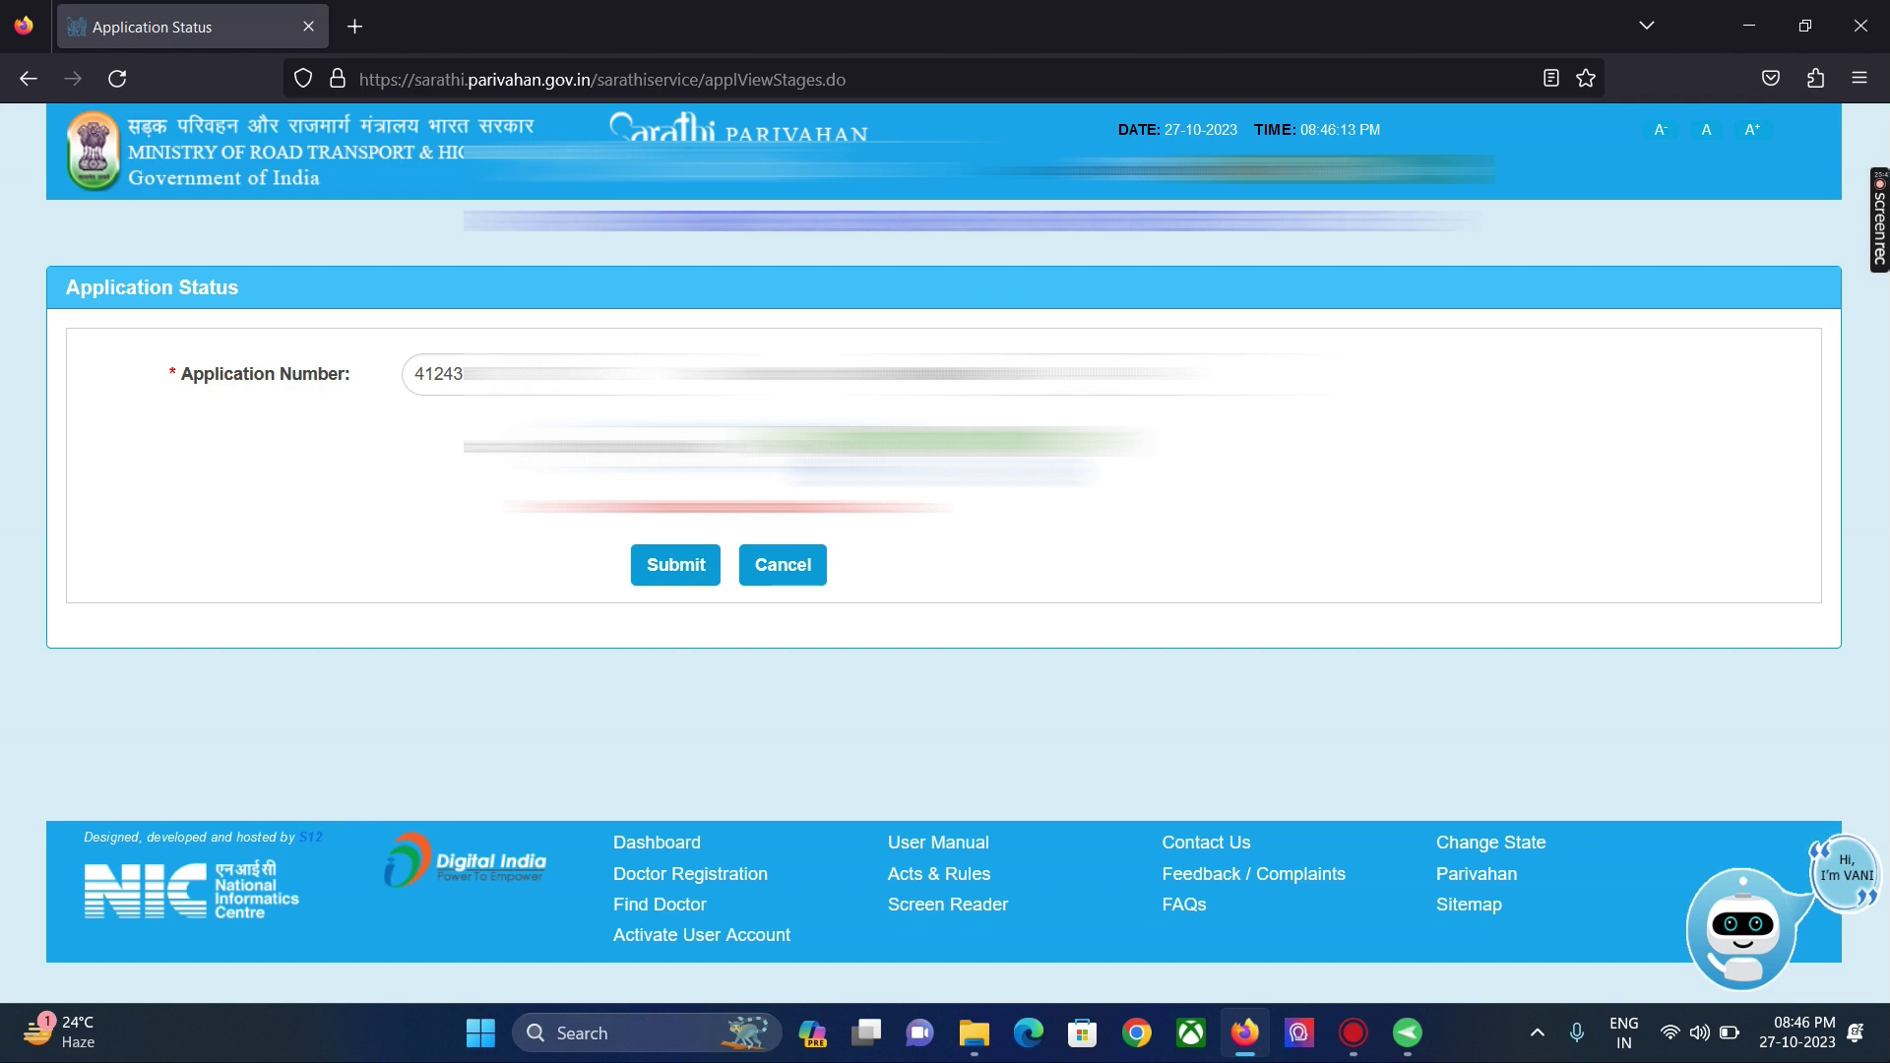
left_click(675, 566)
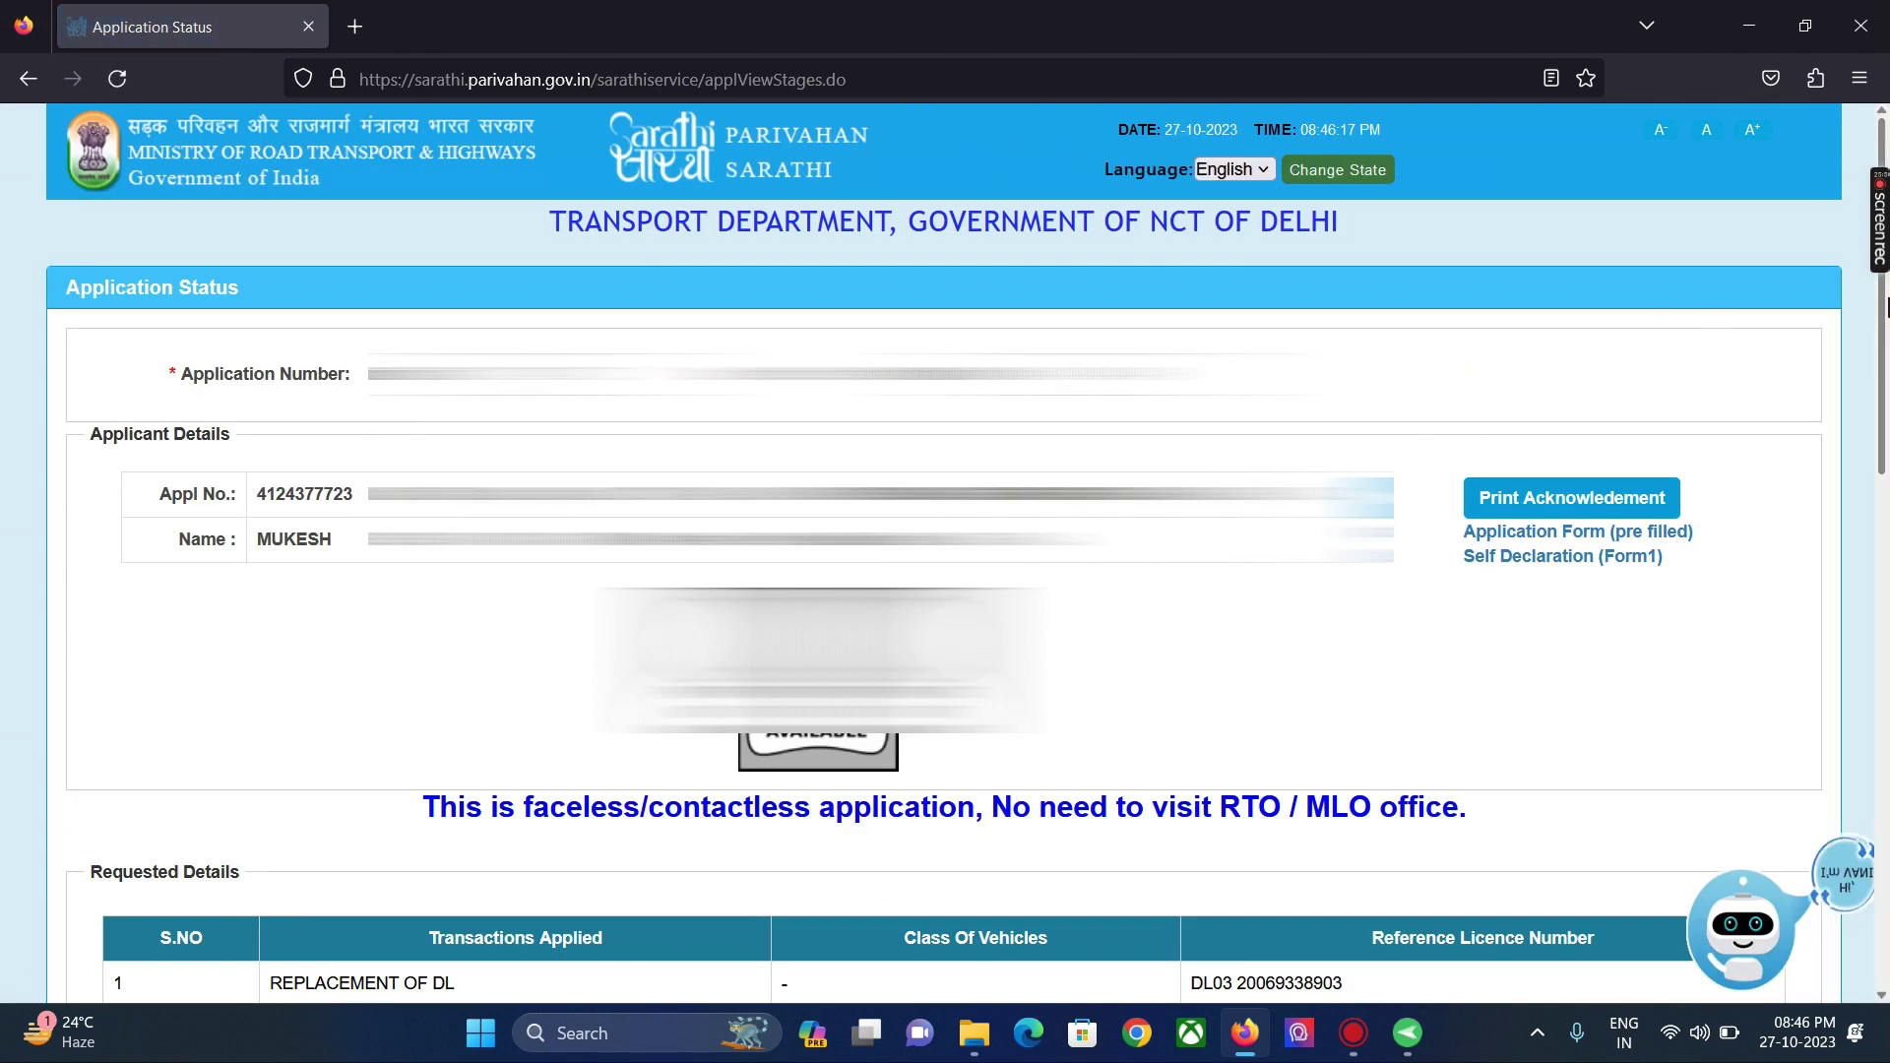
Step: Examine the application's remaining stages, the details of its completed flows, and the applicant's related applications
scroll(27, 343, "down", 7)
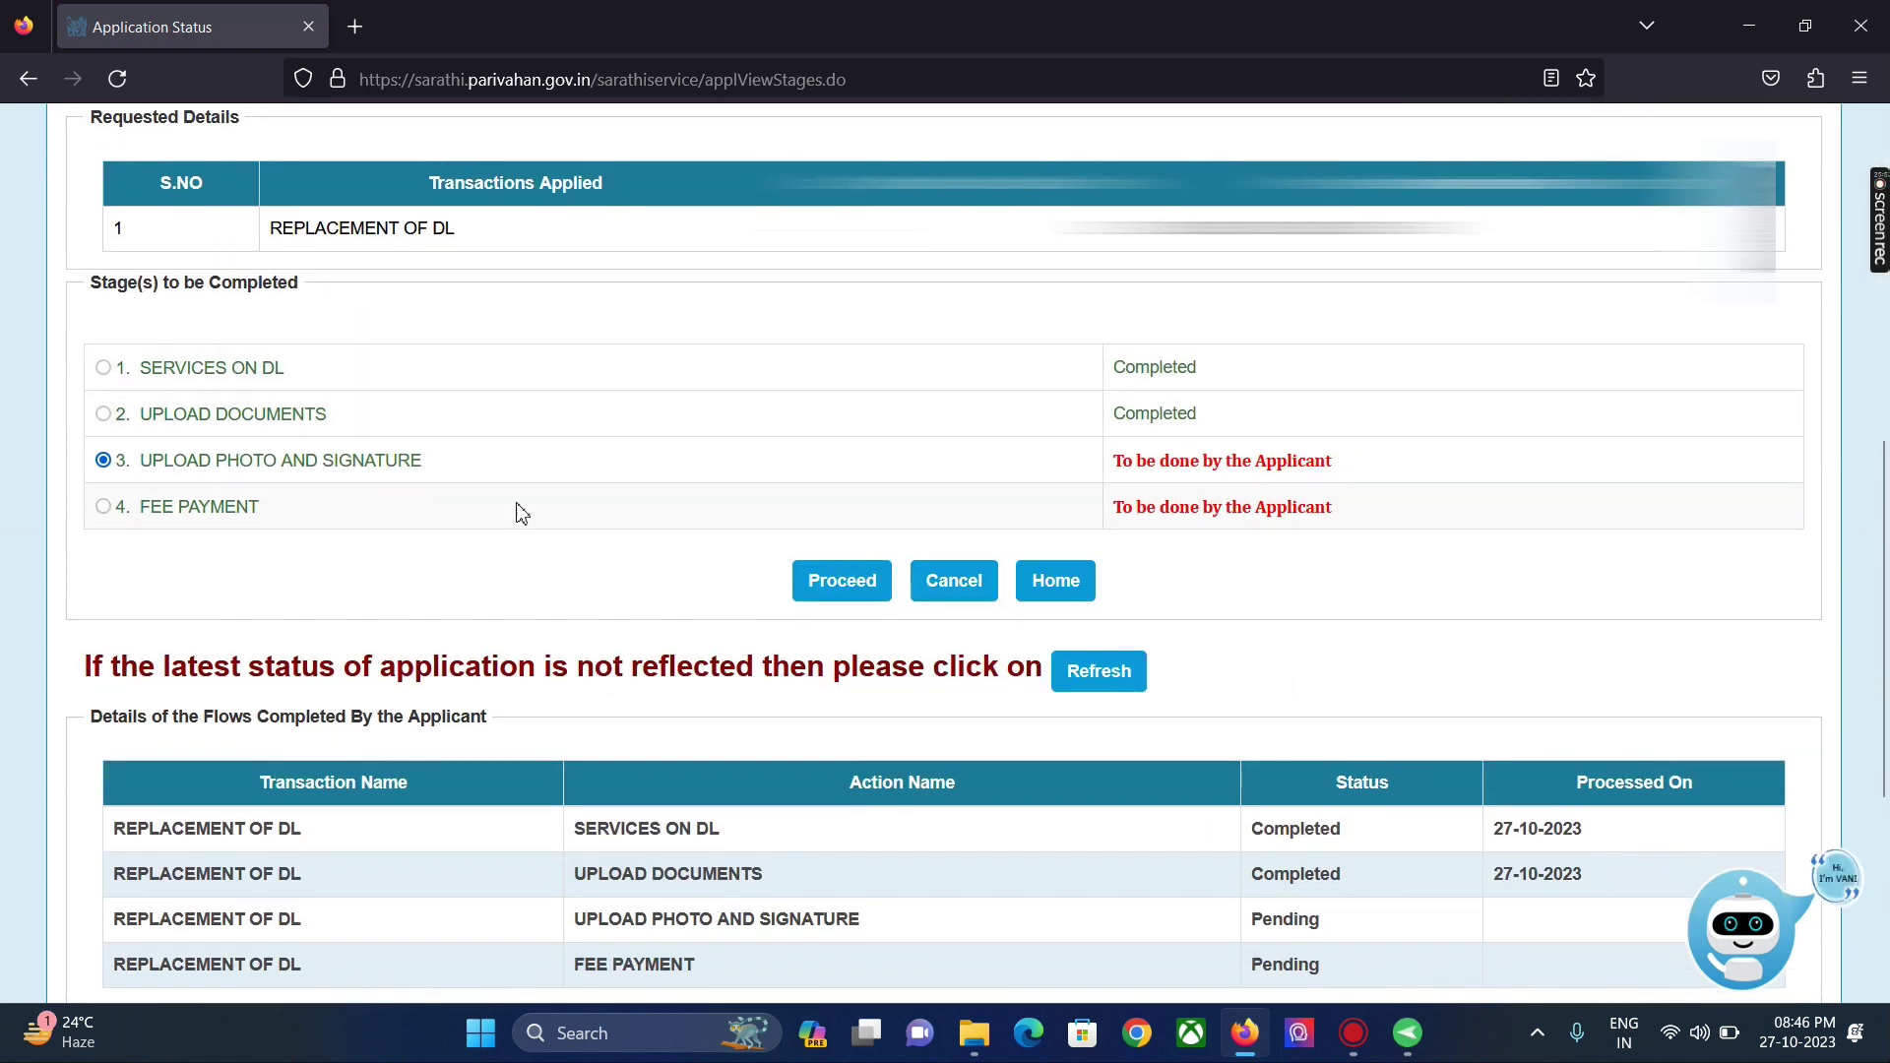
scroll(1642, 525, "down", 3)
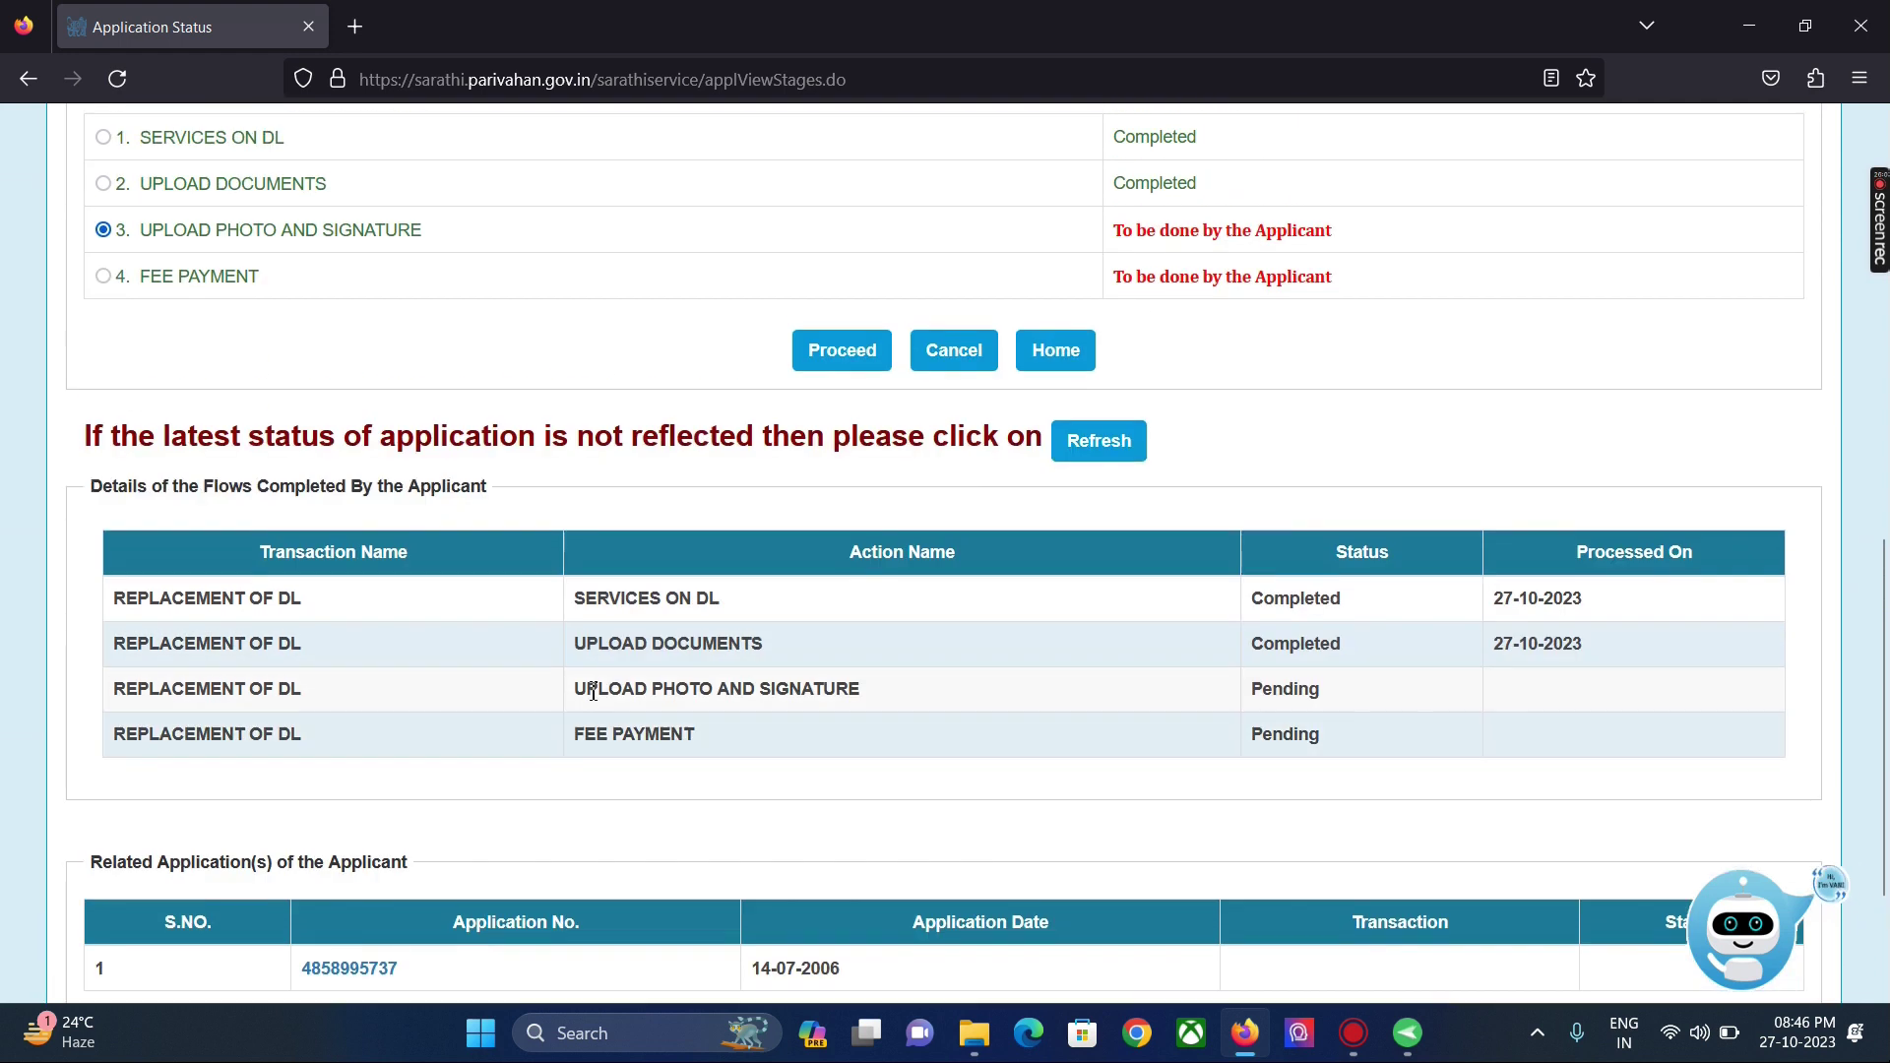
scroll(586, 807, "down", 3)
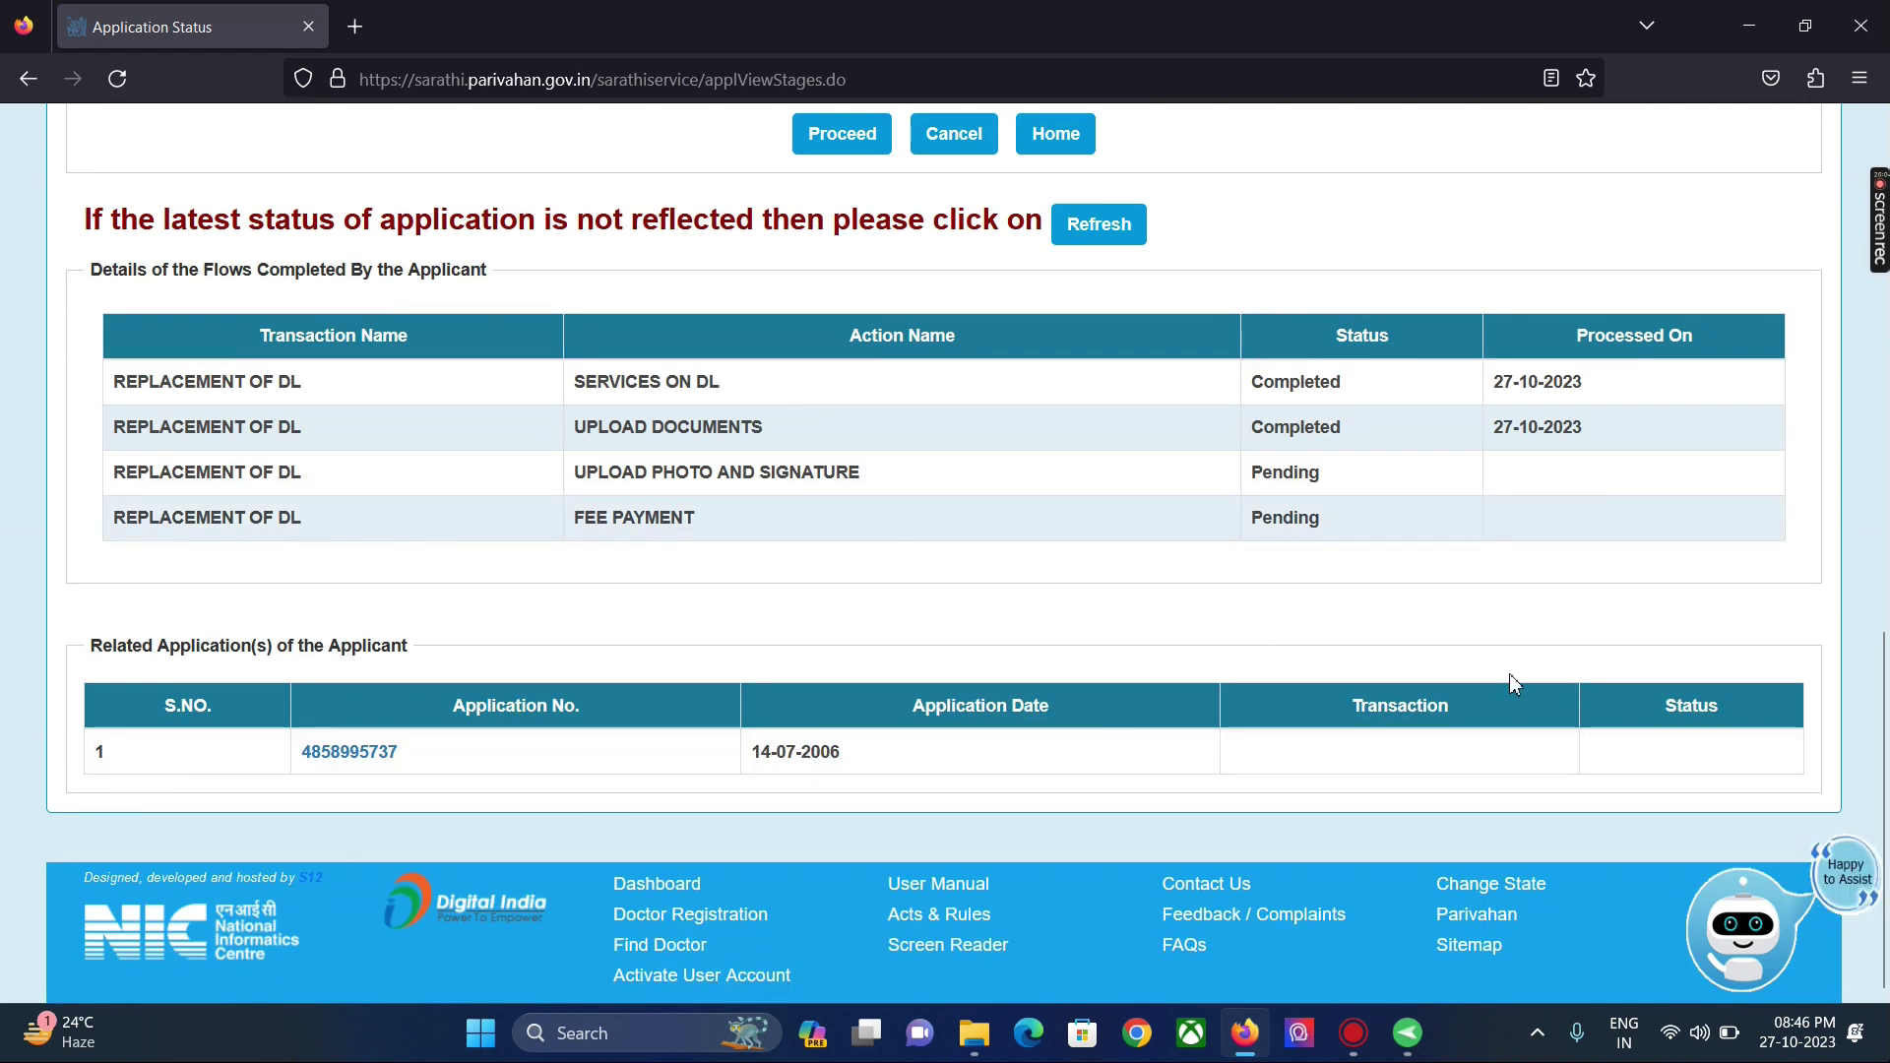
scroll(909, 488, "up", 4)
scroll(233, 358, "up", 10)
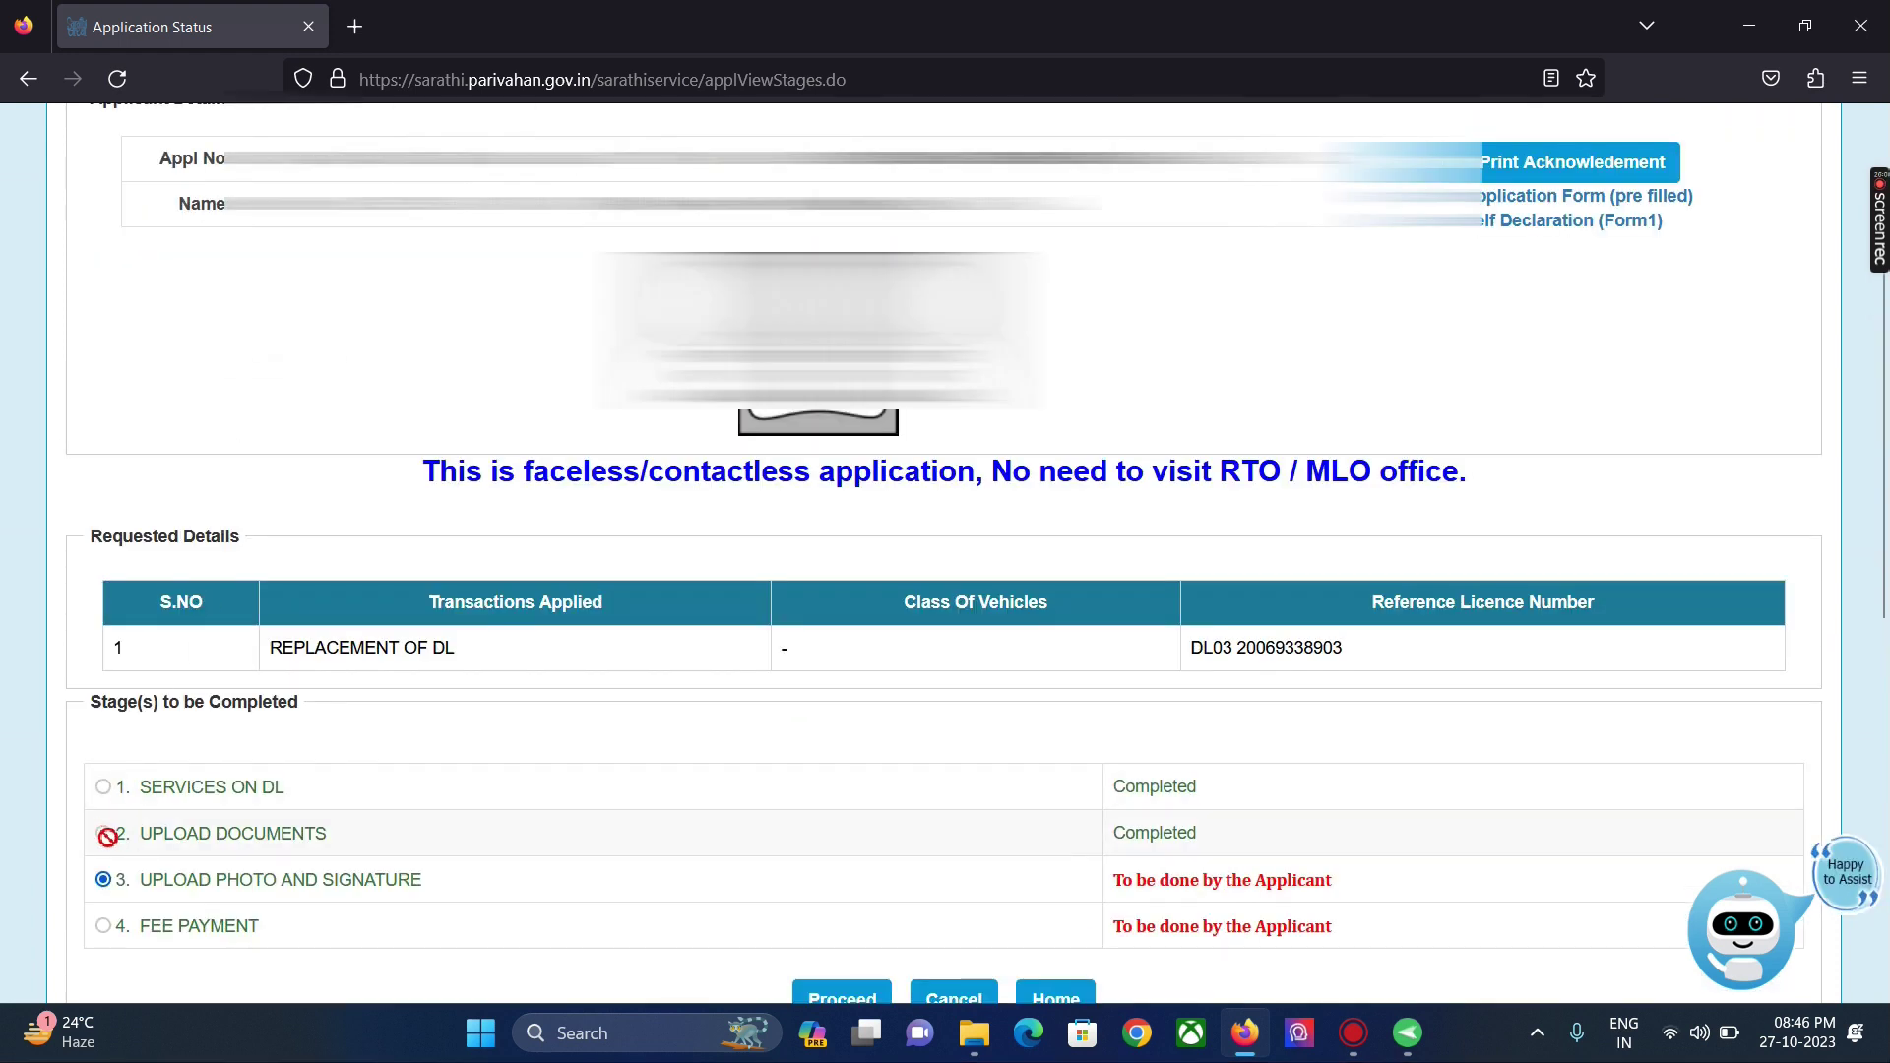
scroll(1322, 604, "down", 3)
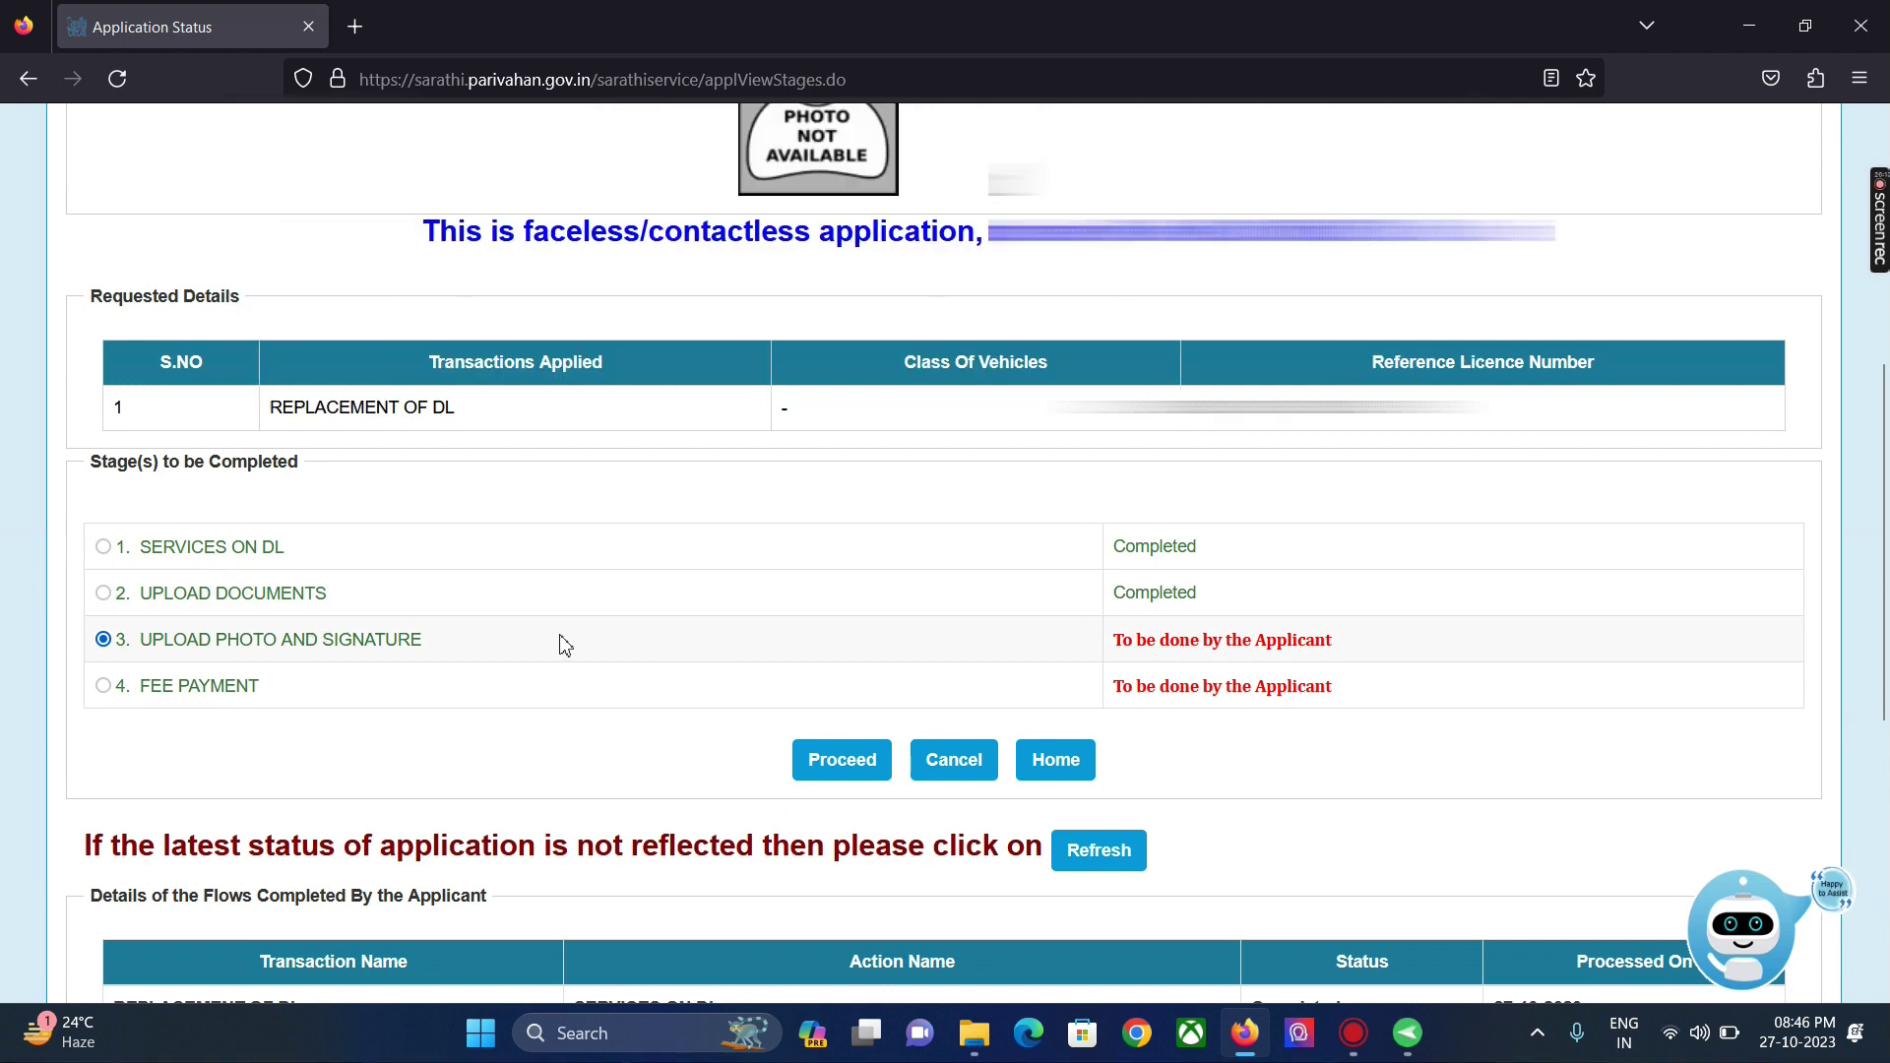
scroll(793, 645, "down", 3)
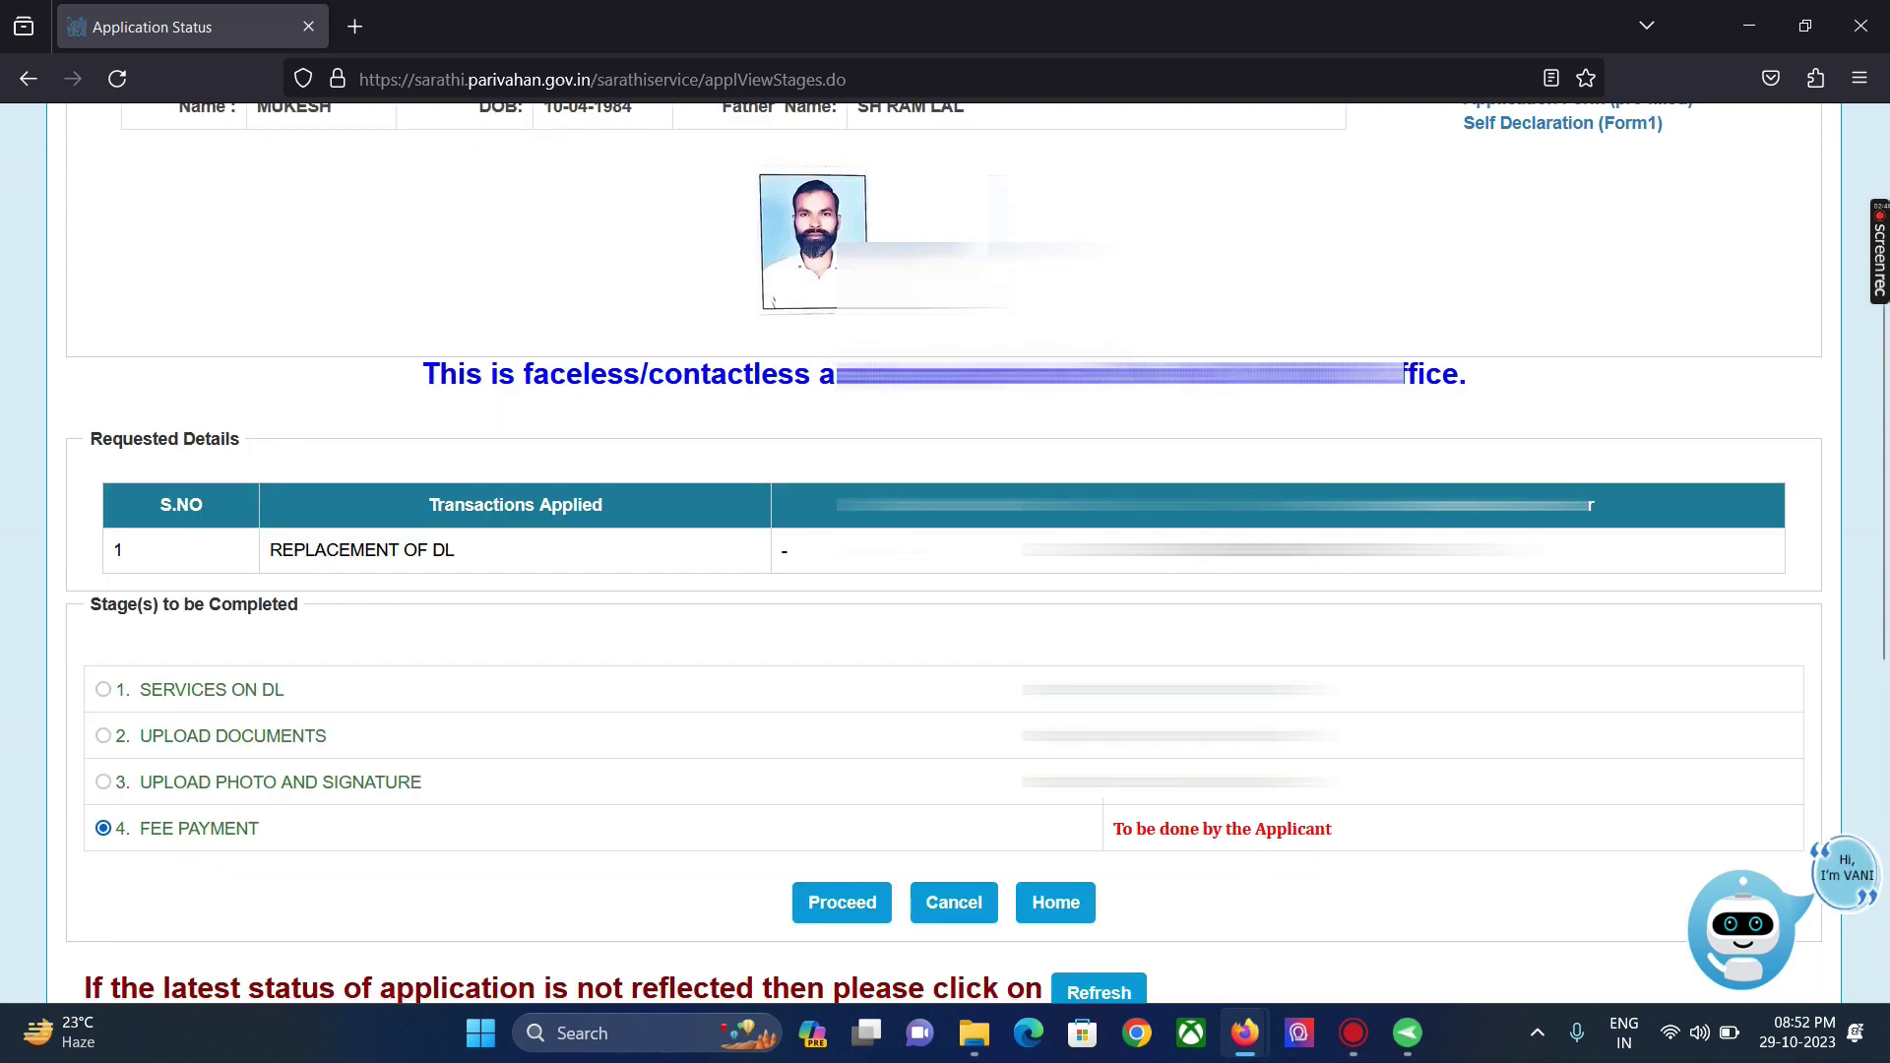
Step: Proceed with the FEE PAYMENT stage and review the fee breakdown in the transaction details
scroll(945, 551, "down", 3)
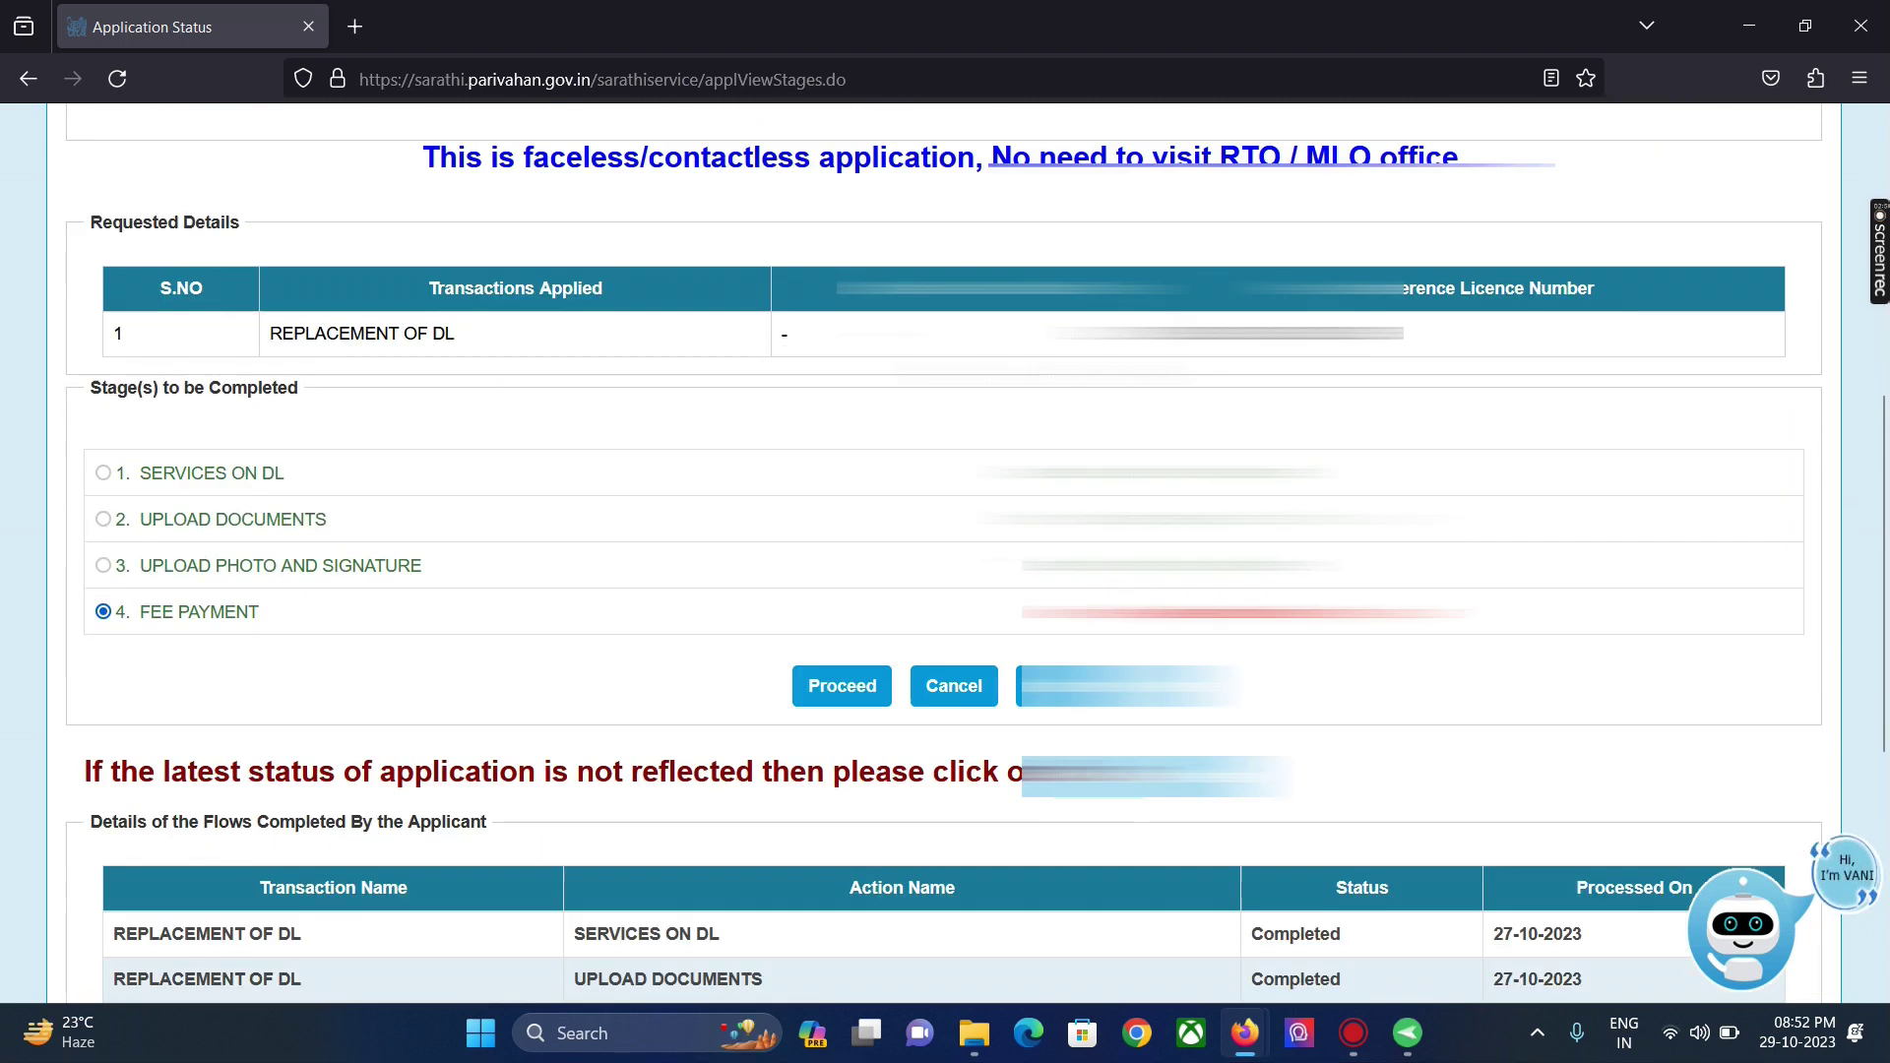
scroll(870, 613, "up", 5)
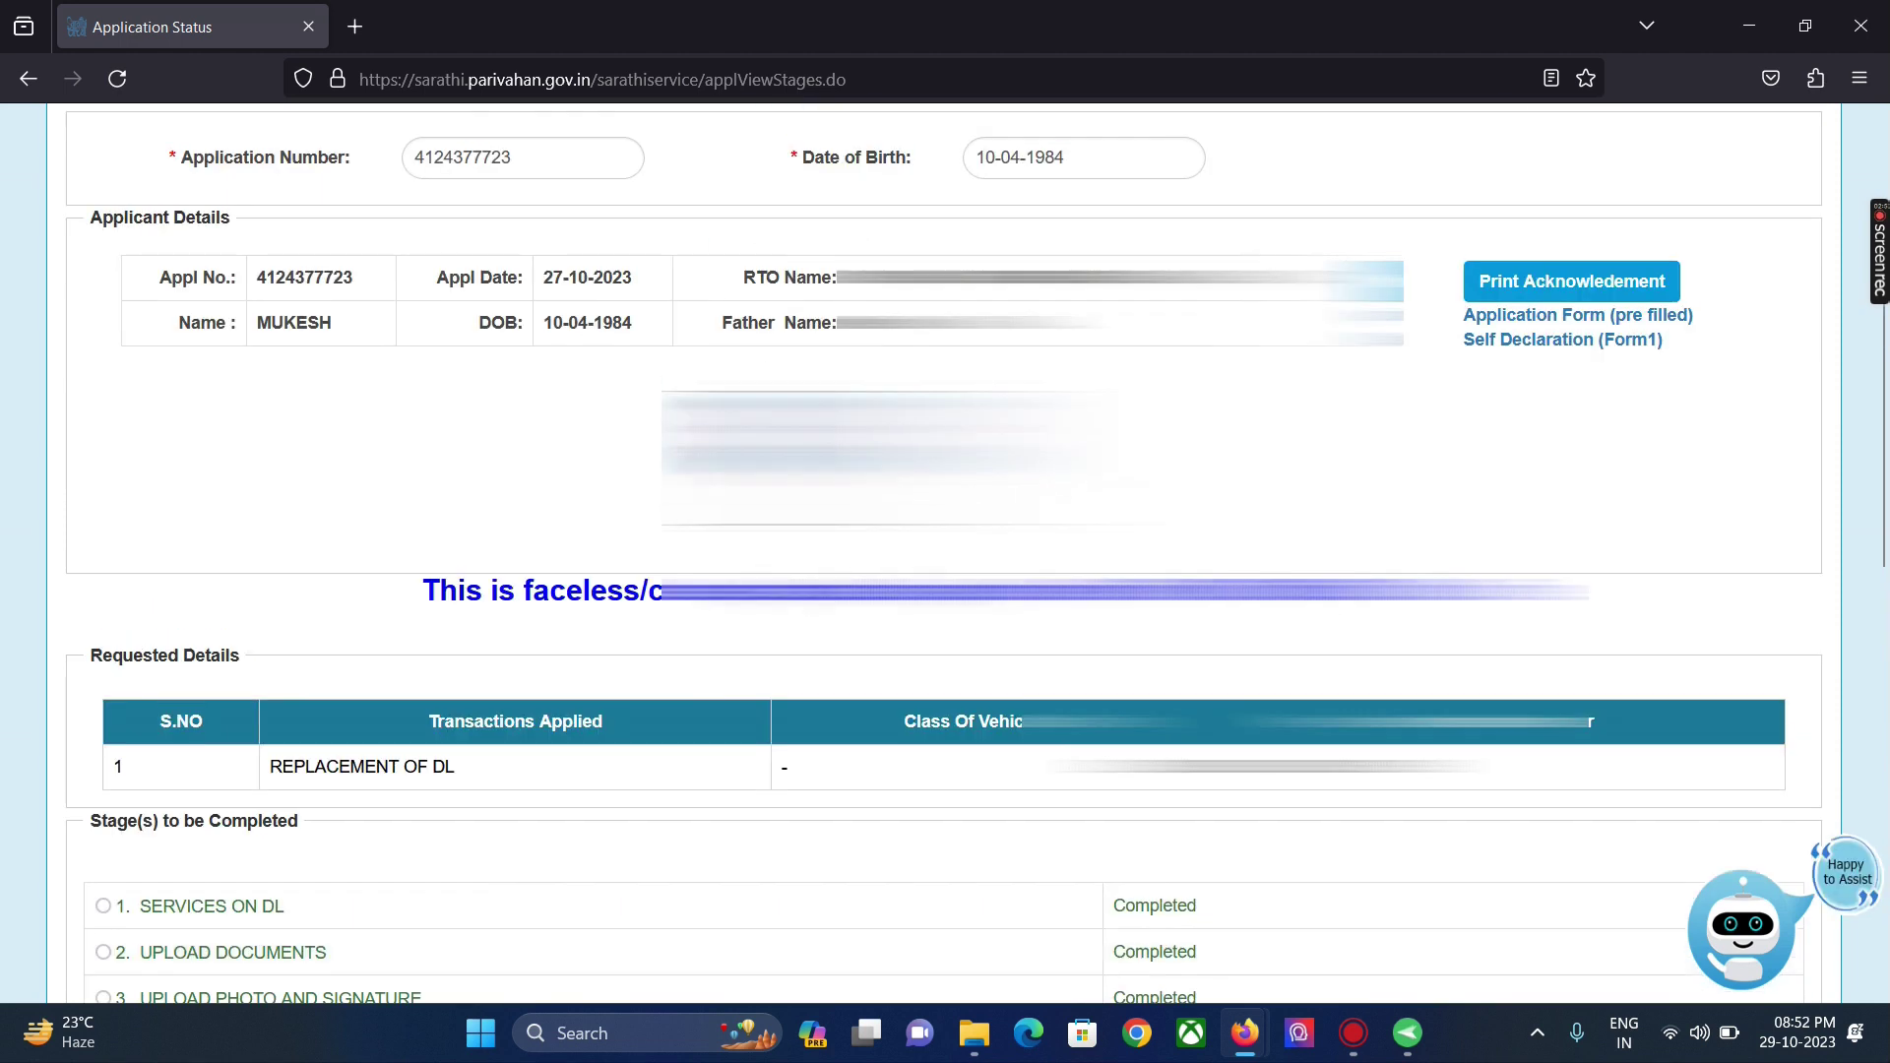
left_click_drag(1880, 413, 1688, 601)
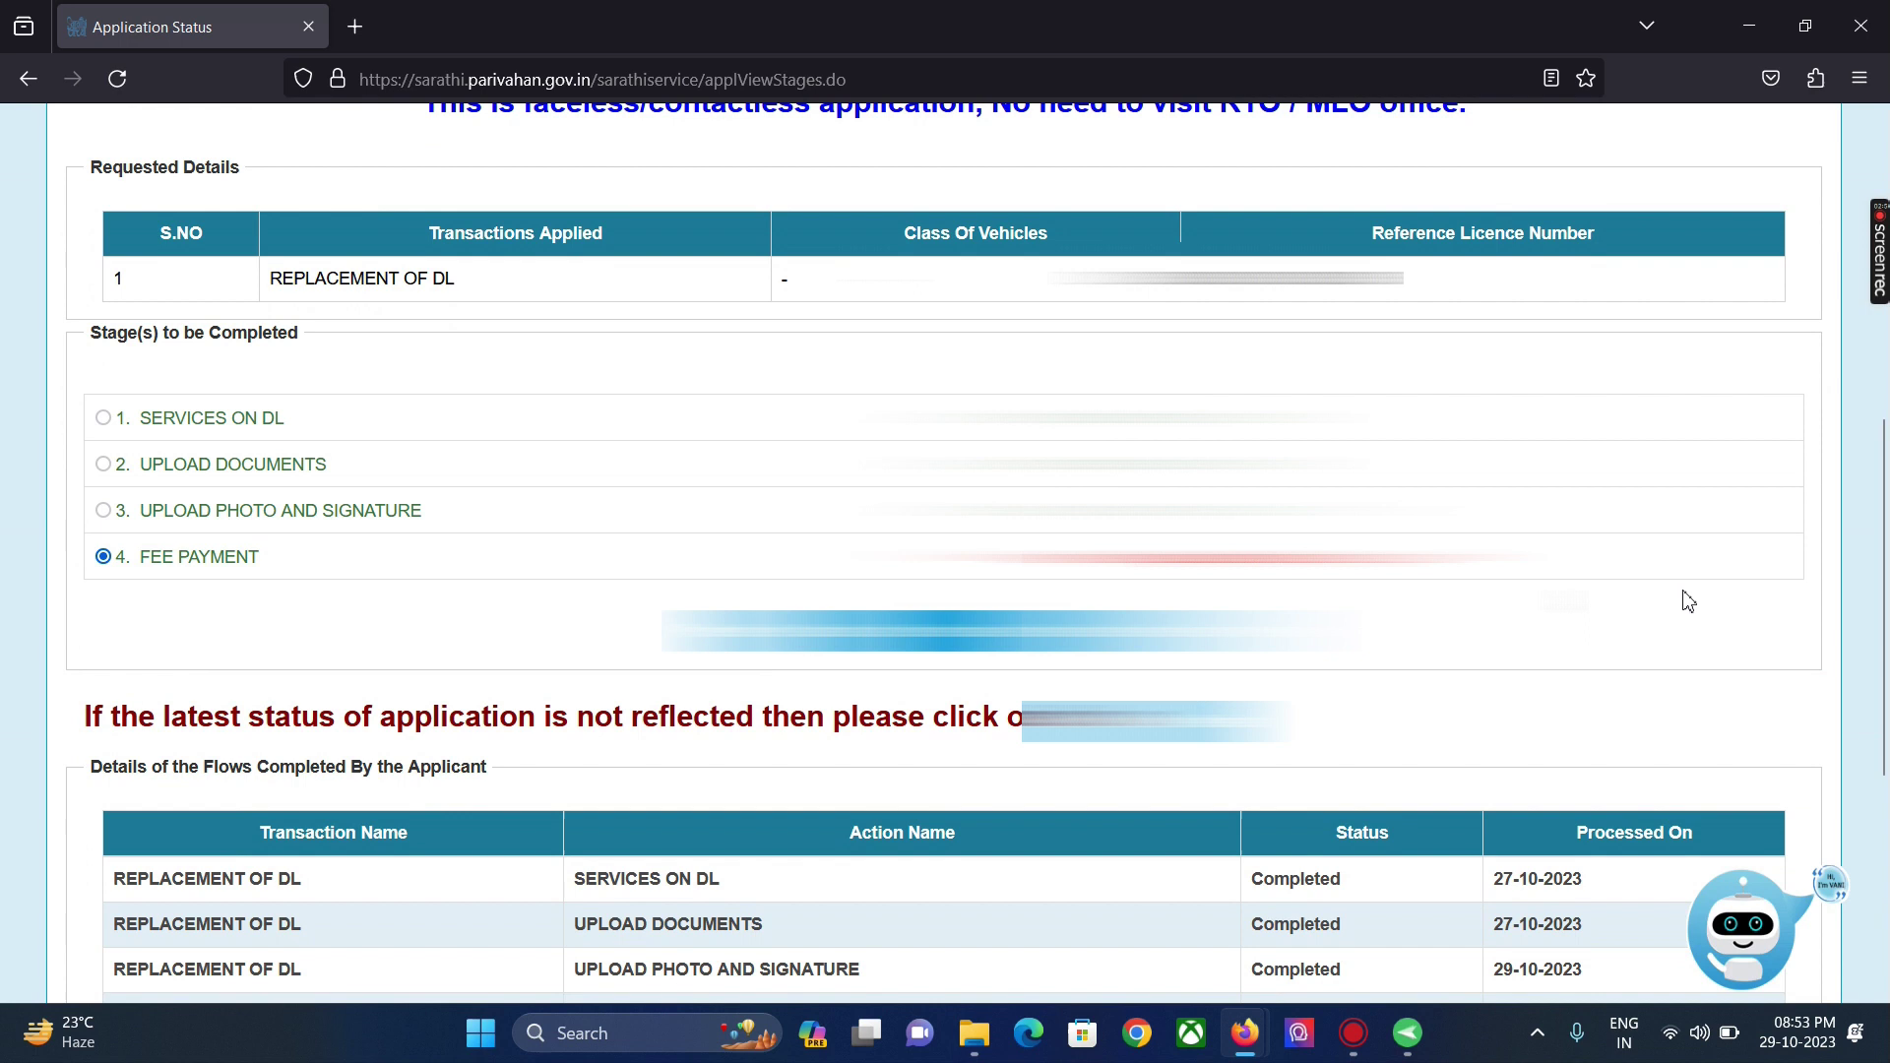
scroll(578, 730, "down", 3)
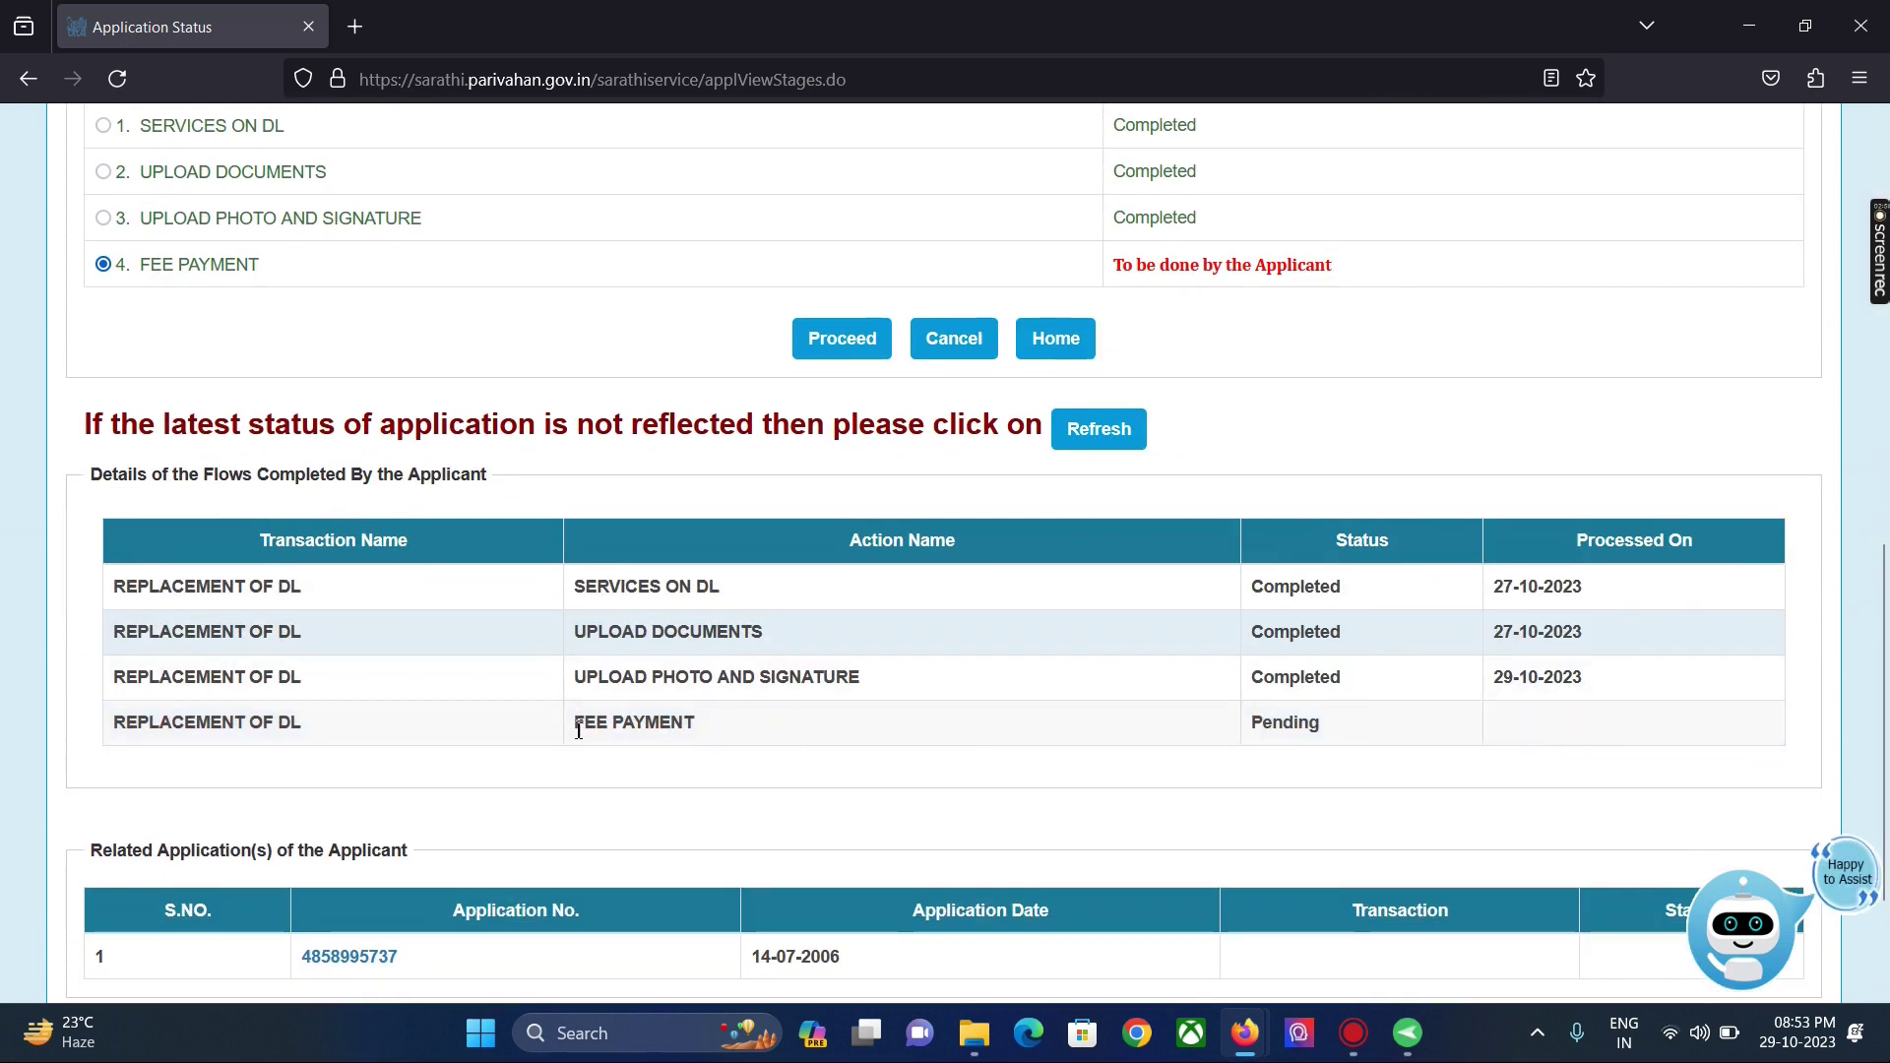
left_click(851, 346)
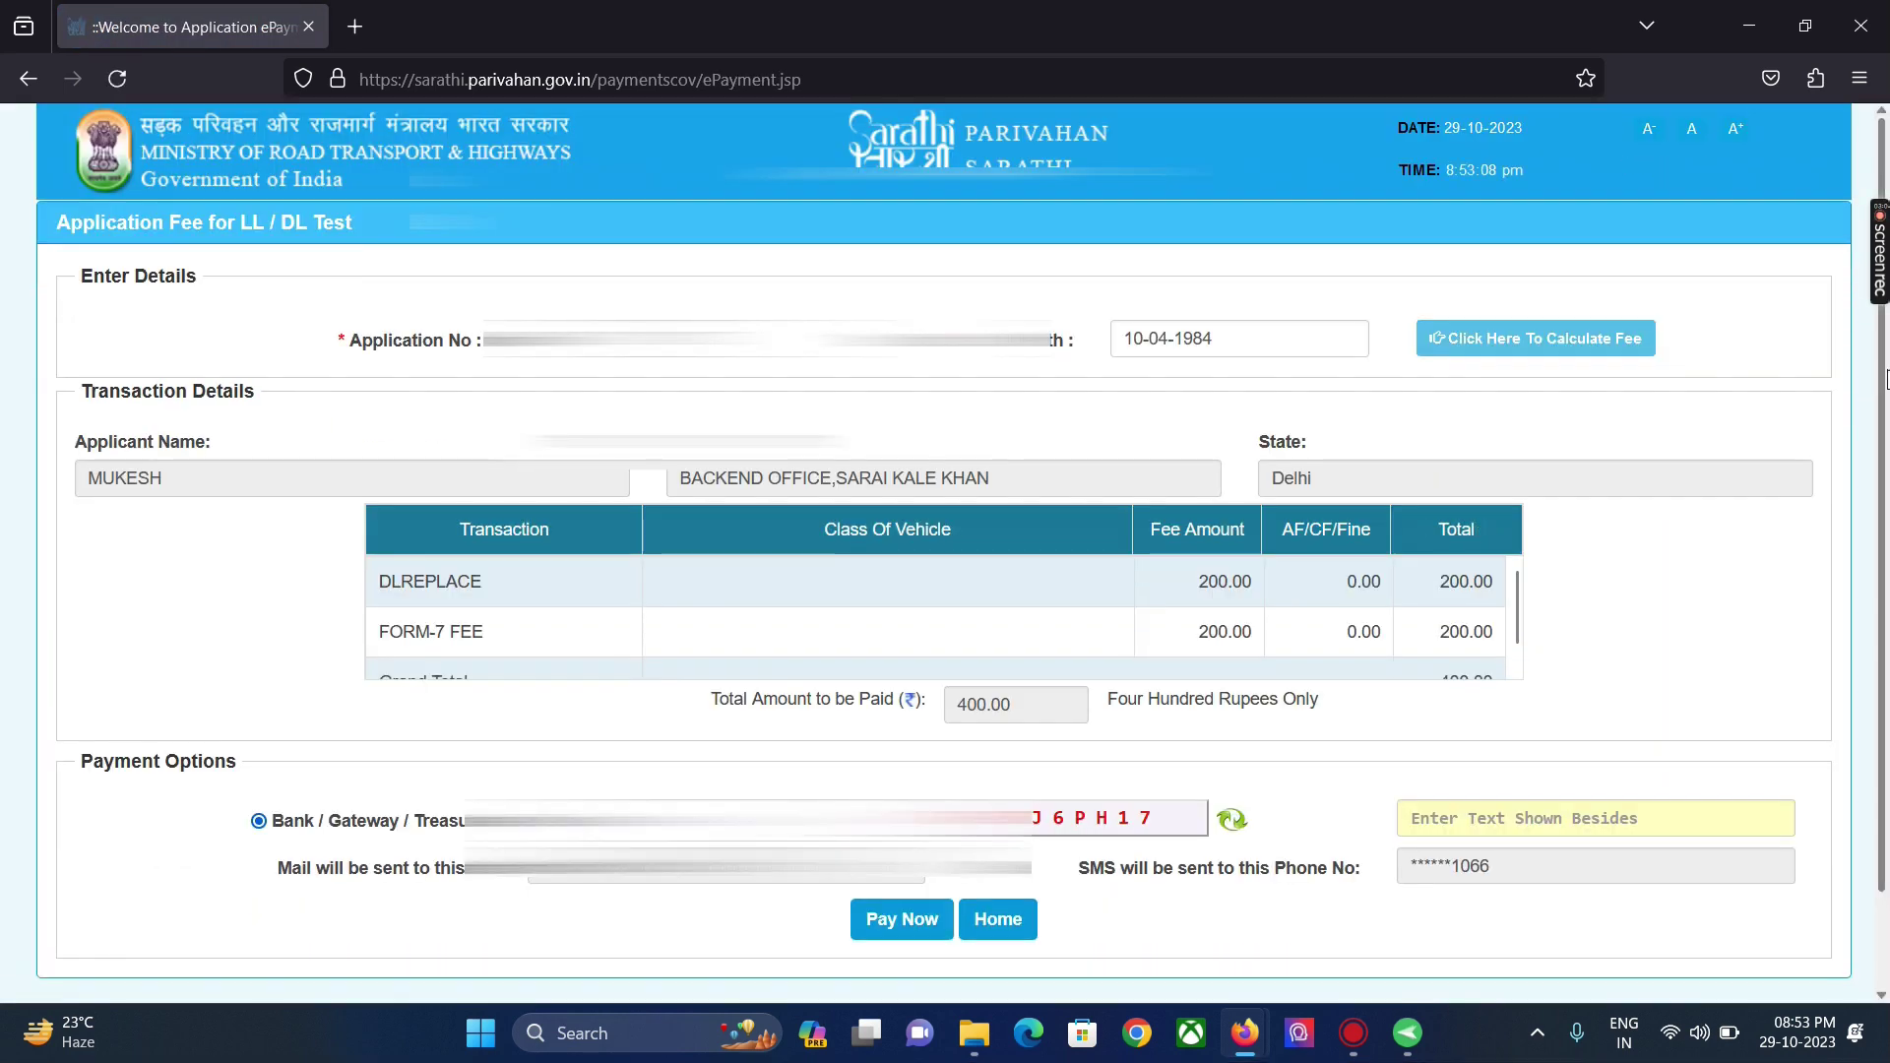
scroll(1882, 391, "down", 1)
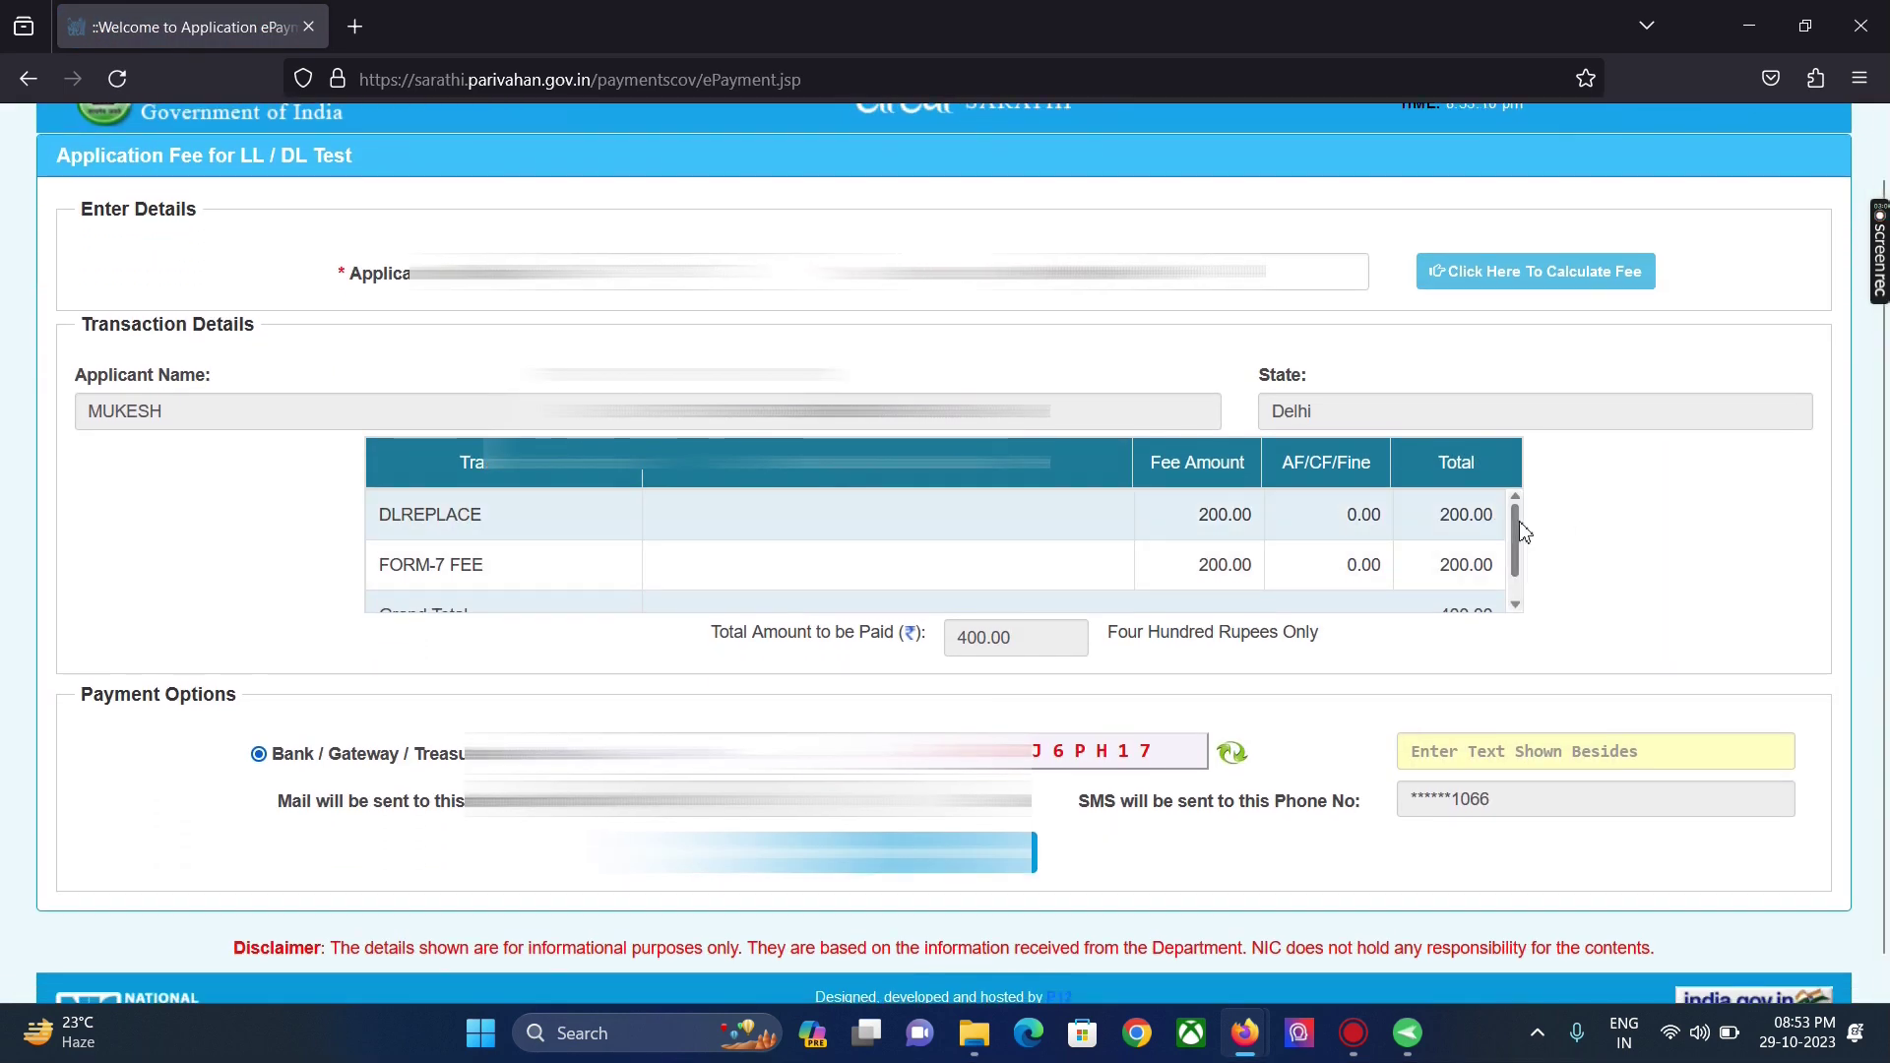
scroll(1521, 554, "down", 1)
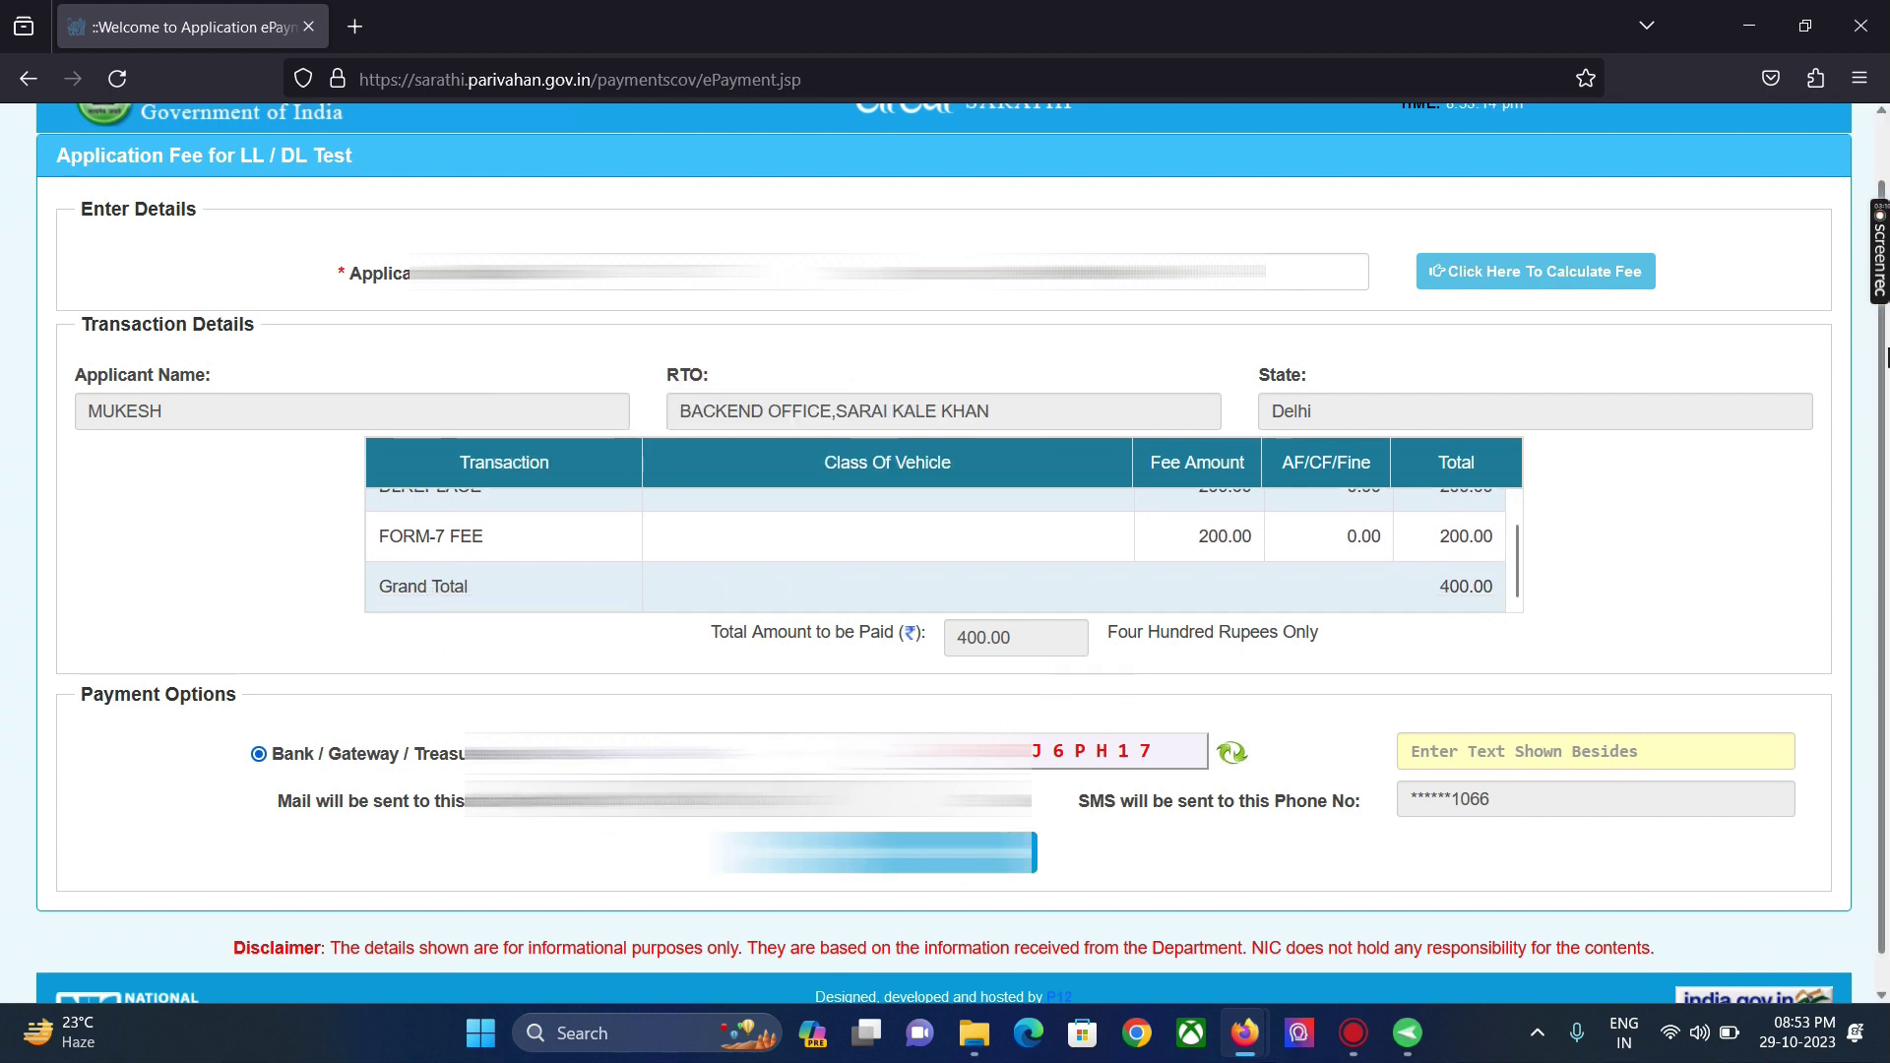
Step: Choose SBIePay as the payment gateway, fill in the captcha text and proceed through the generated token to the payment page
scroll(1883, 626, "down", 1)
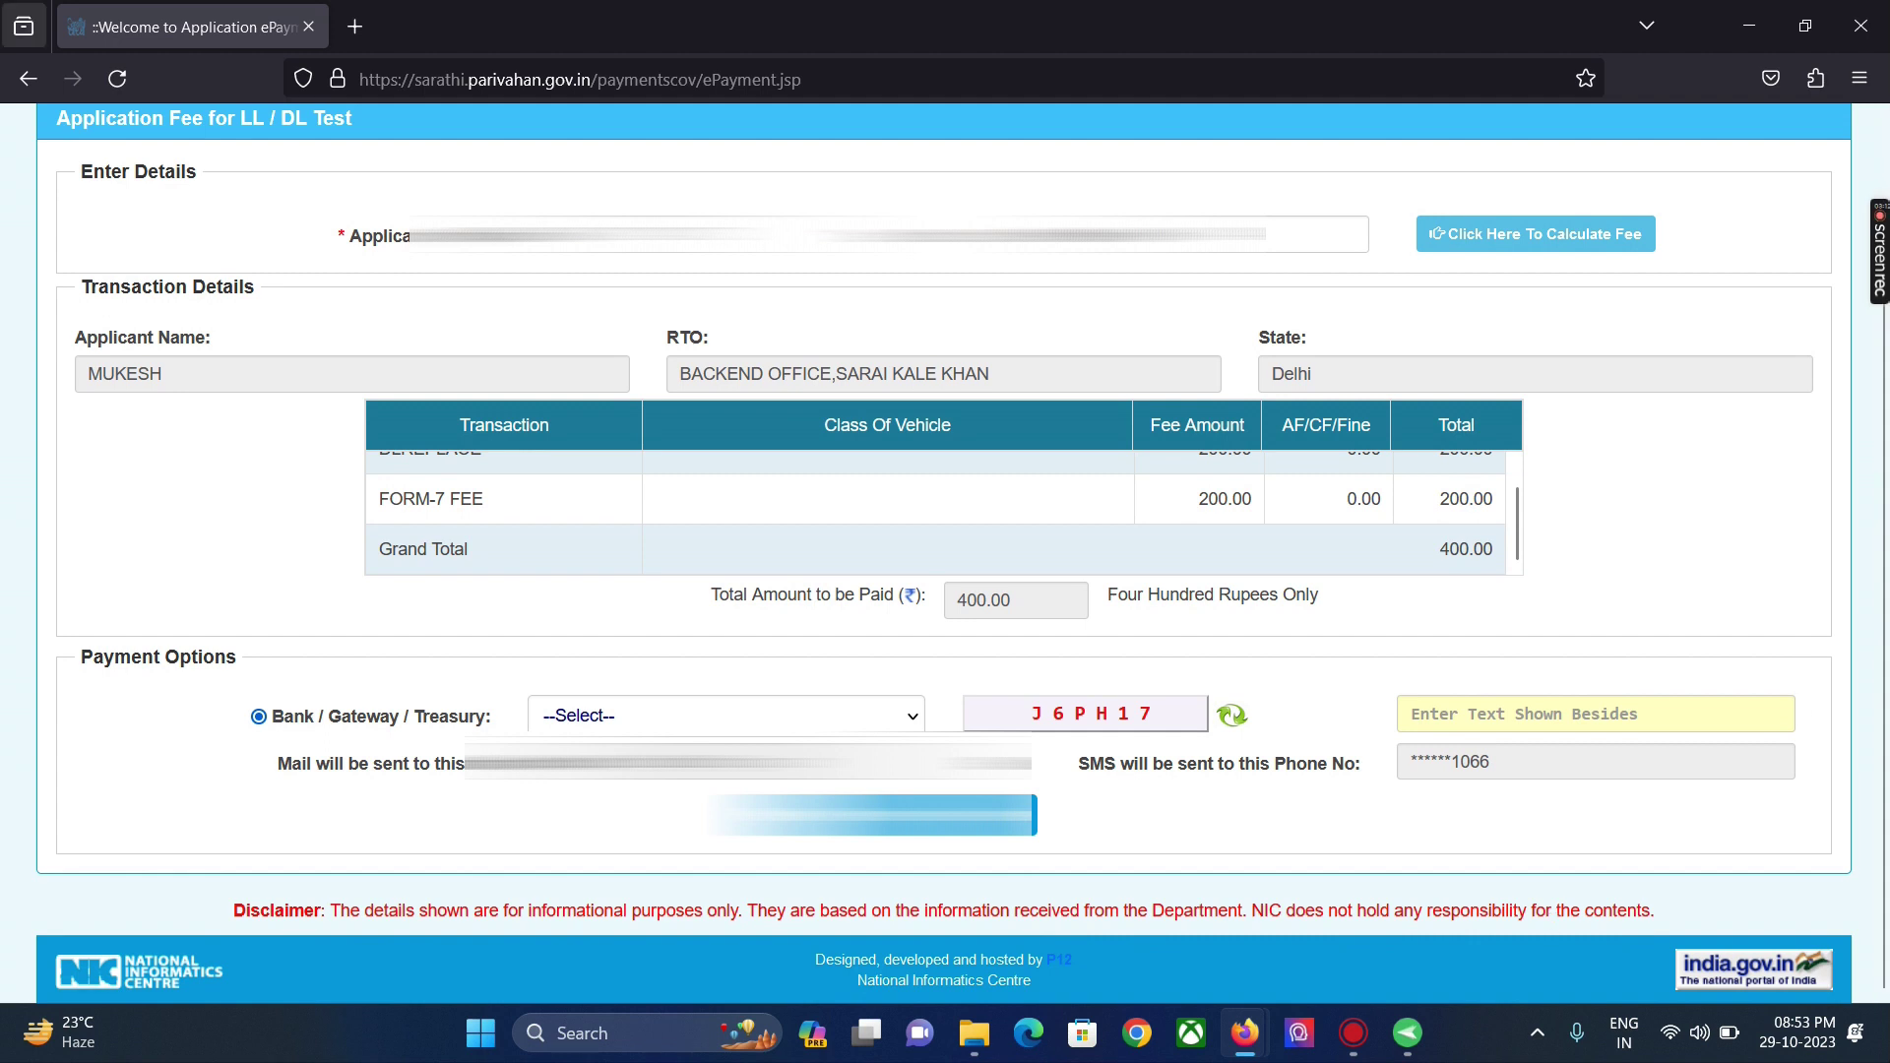
left_click(836, 727)
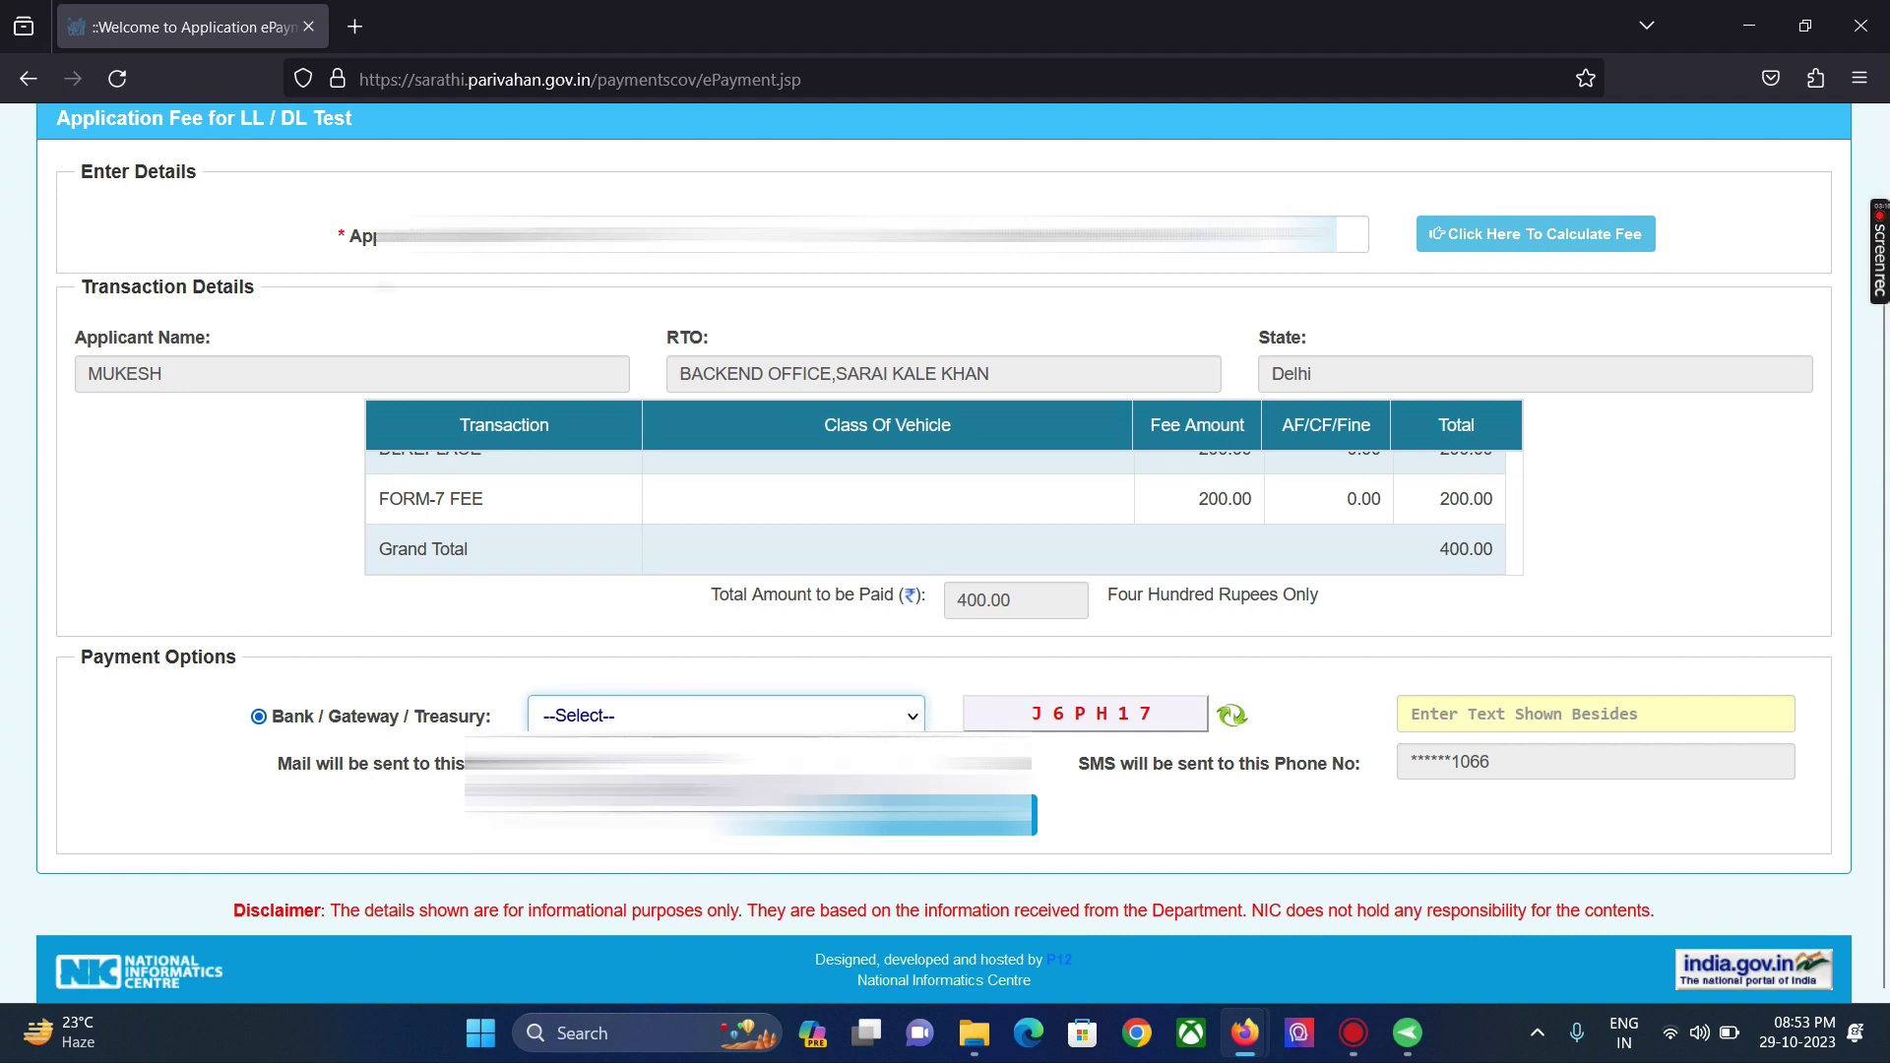
left_click(748, 792)
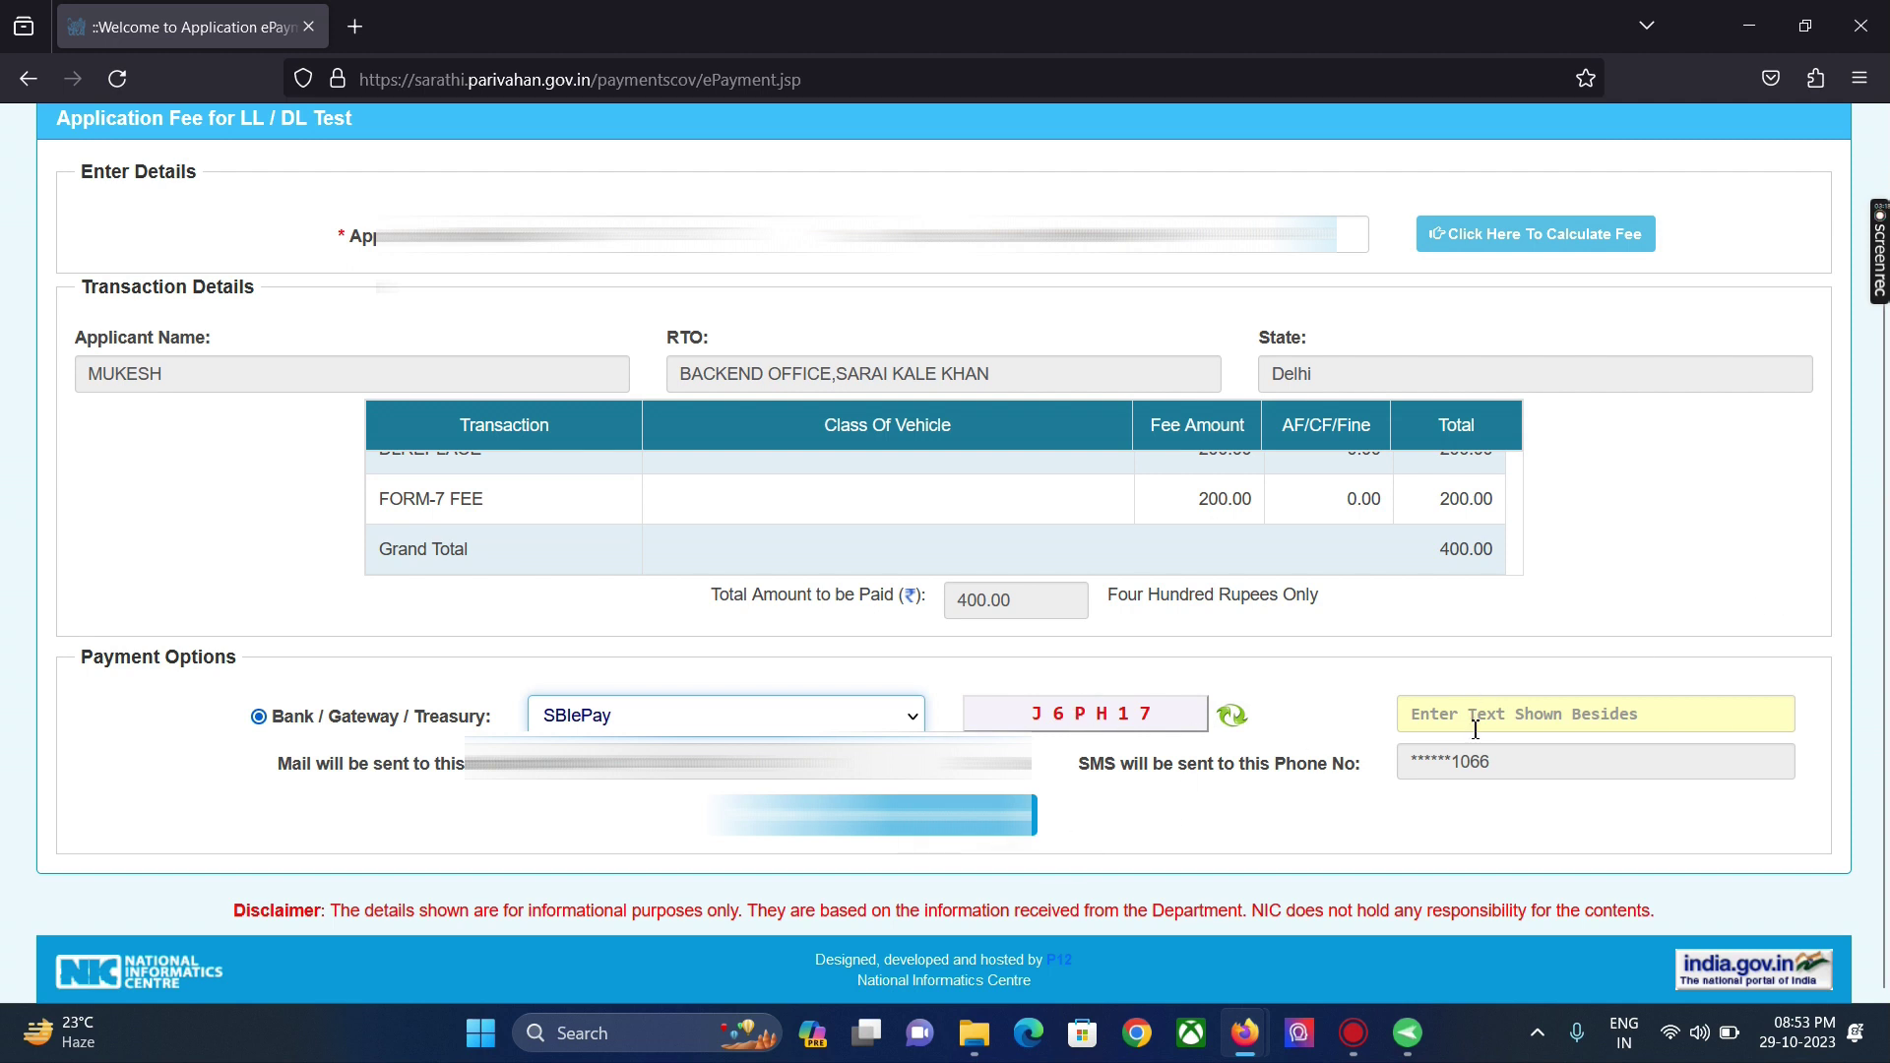
left_click(1512, 710)
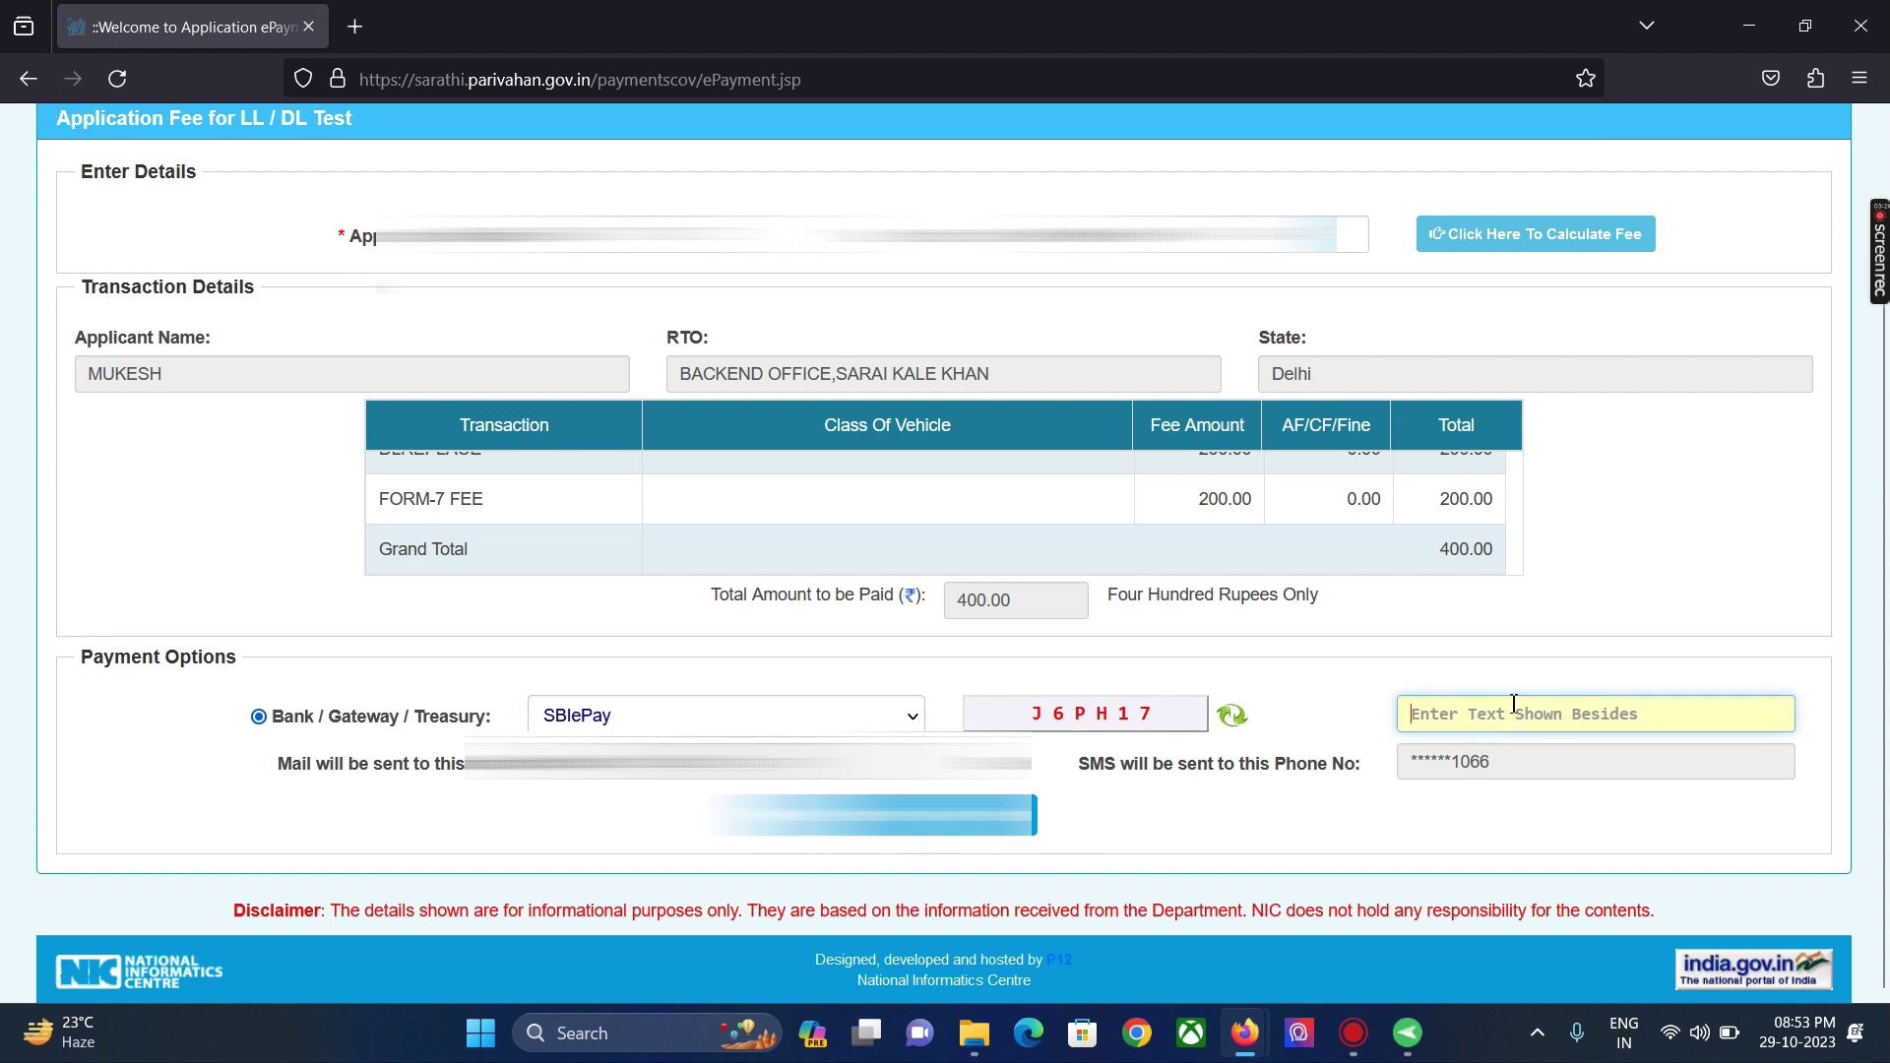
type("J")
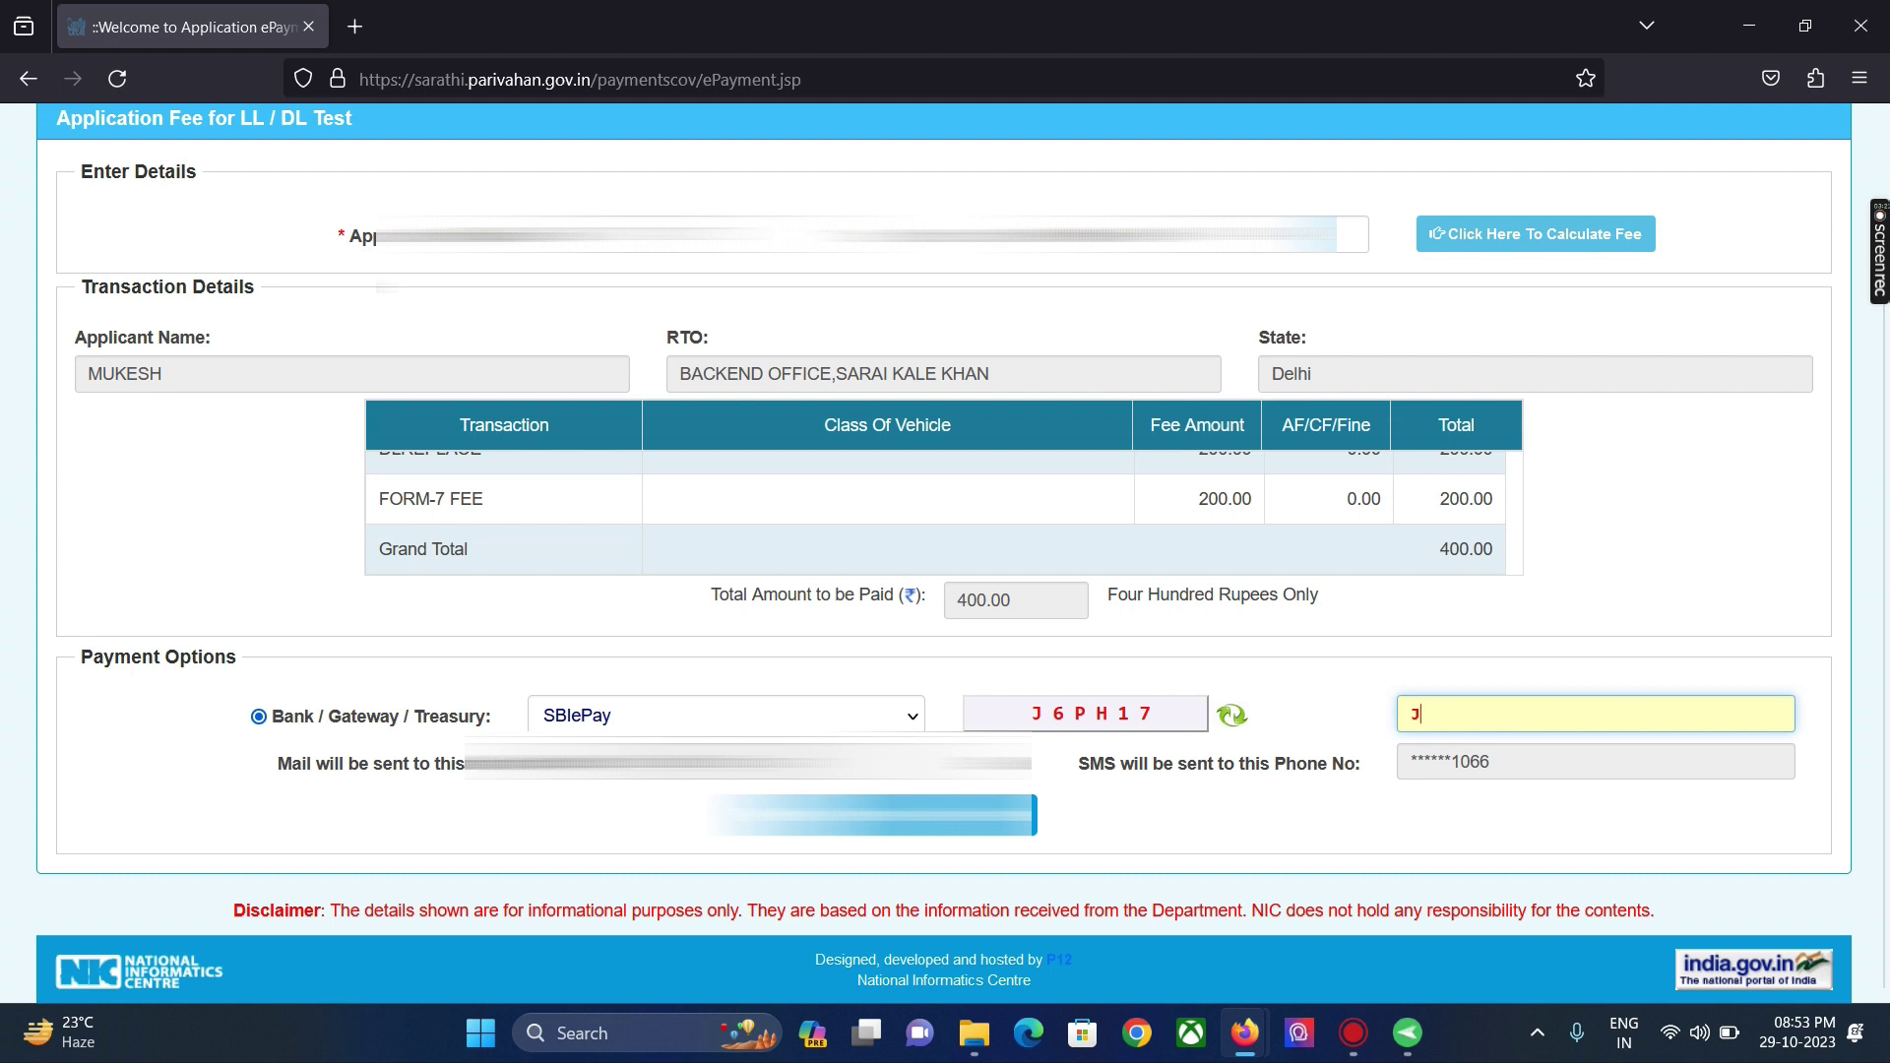
type("6P")
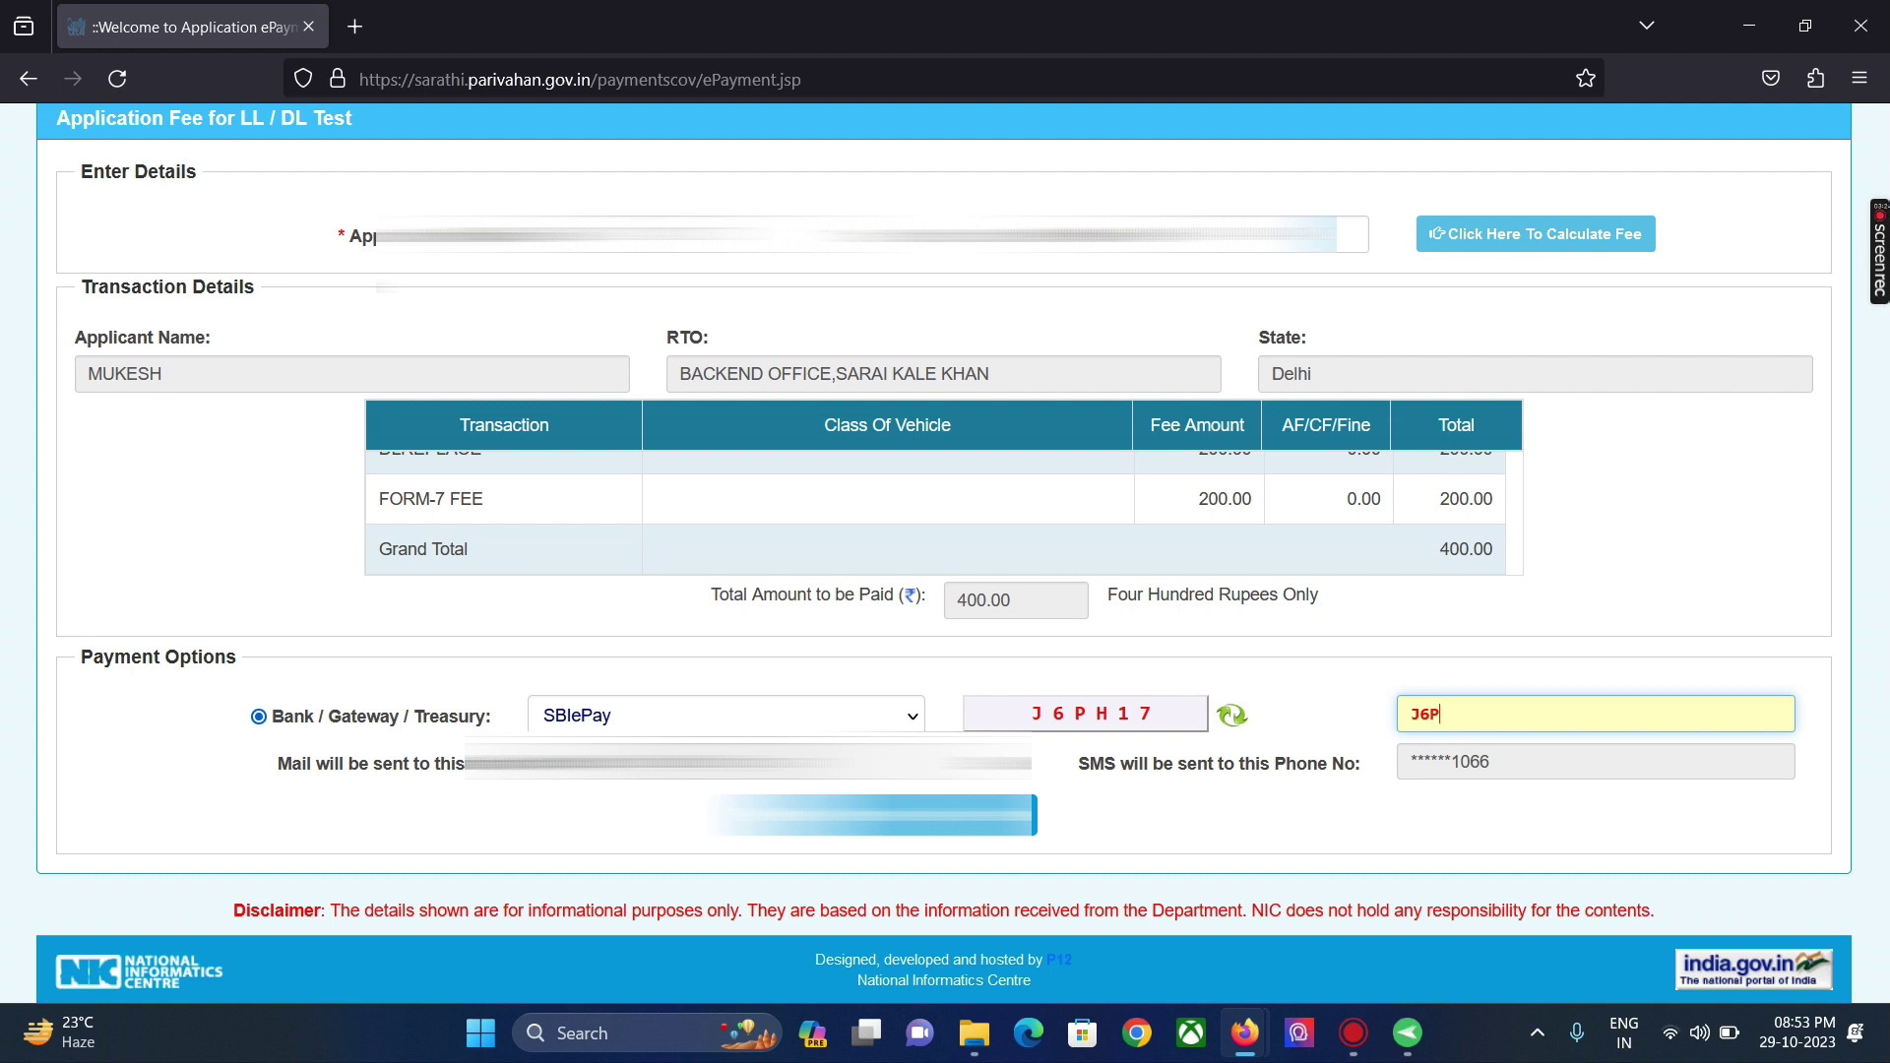
type("H1")
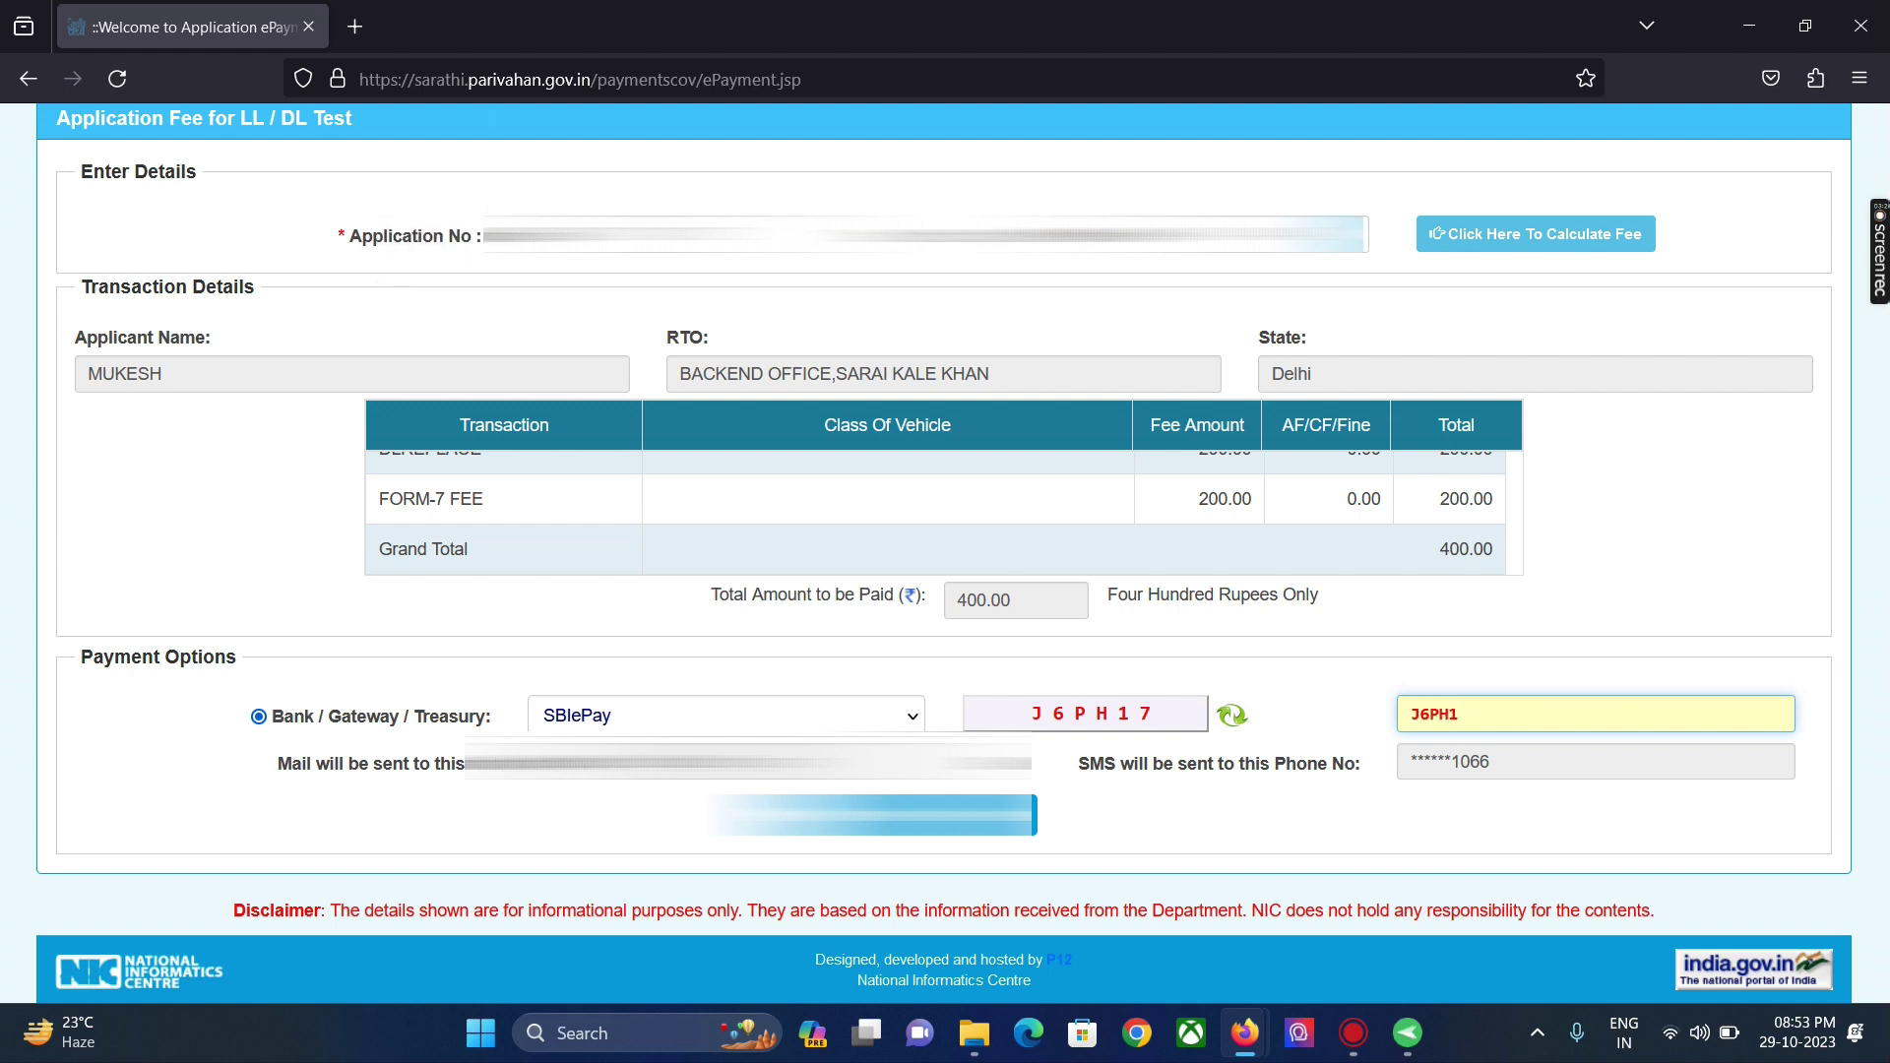
type("7")
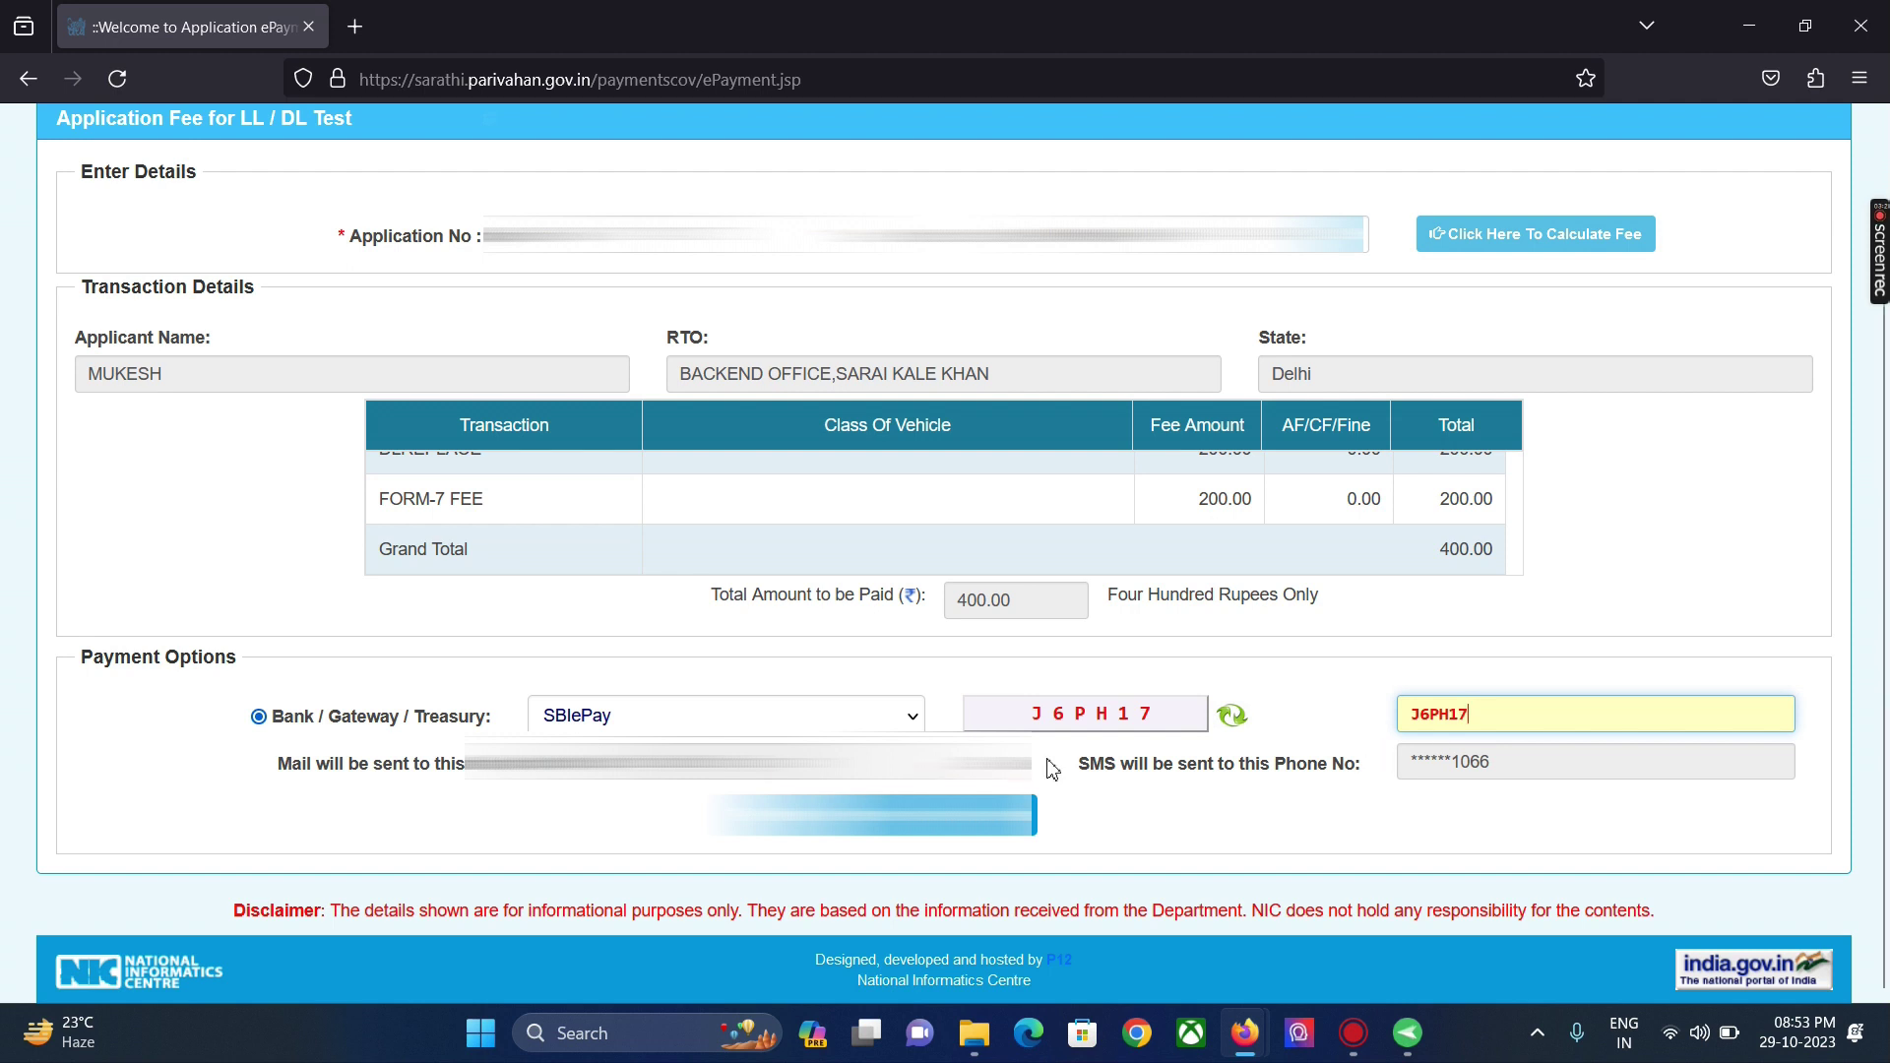
key("Return")
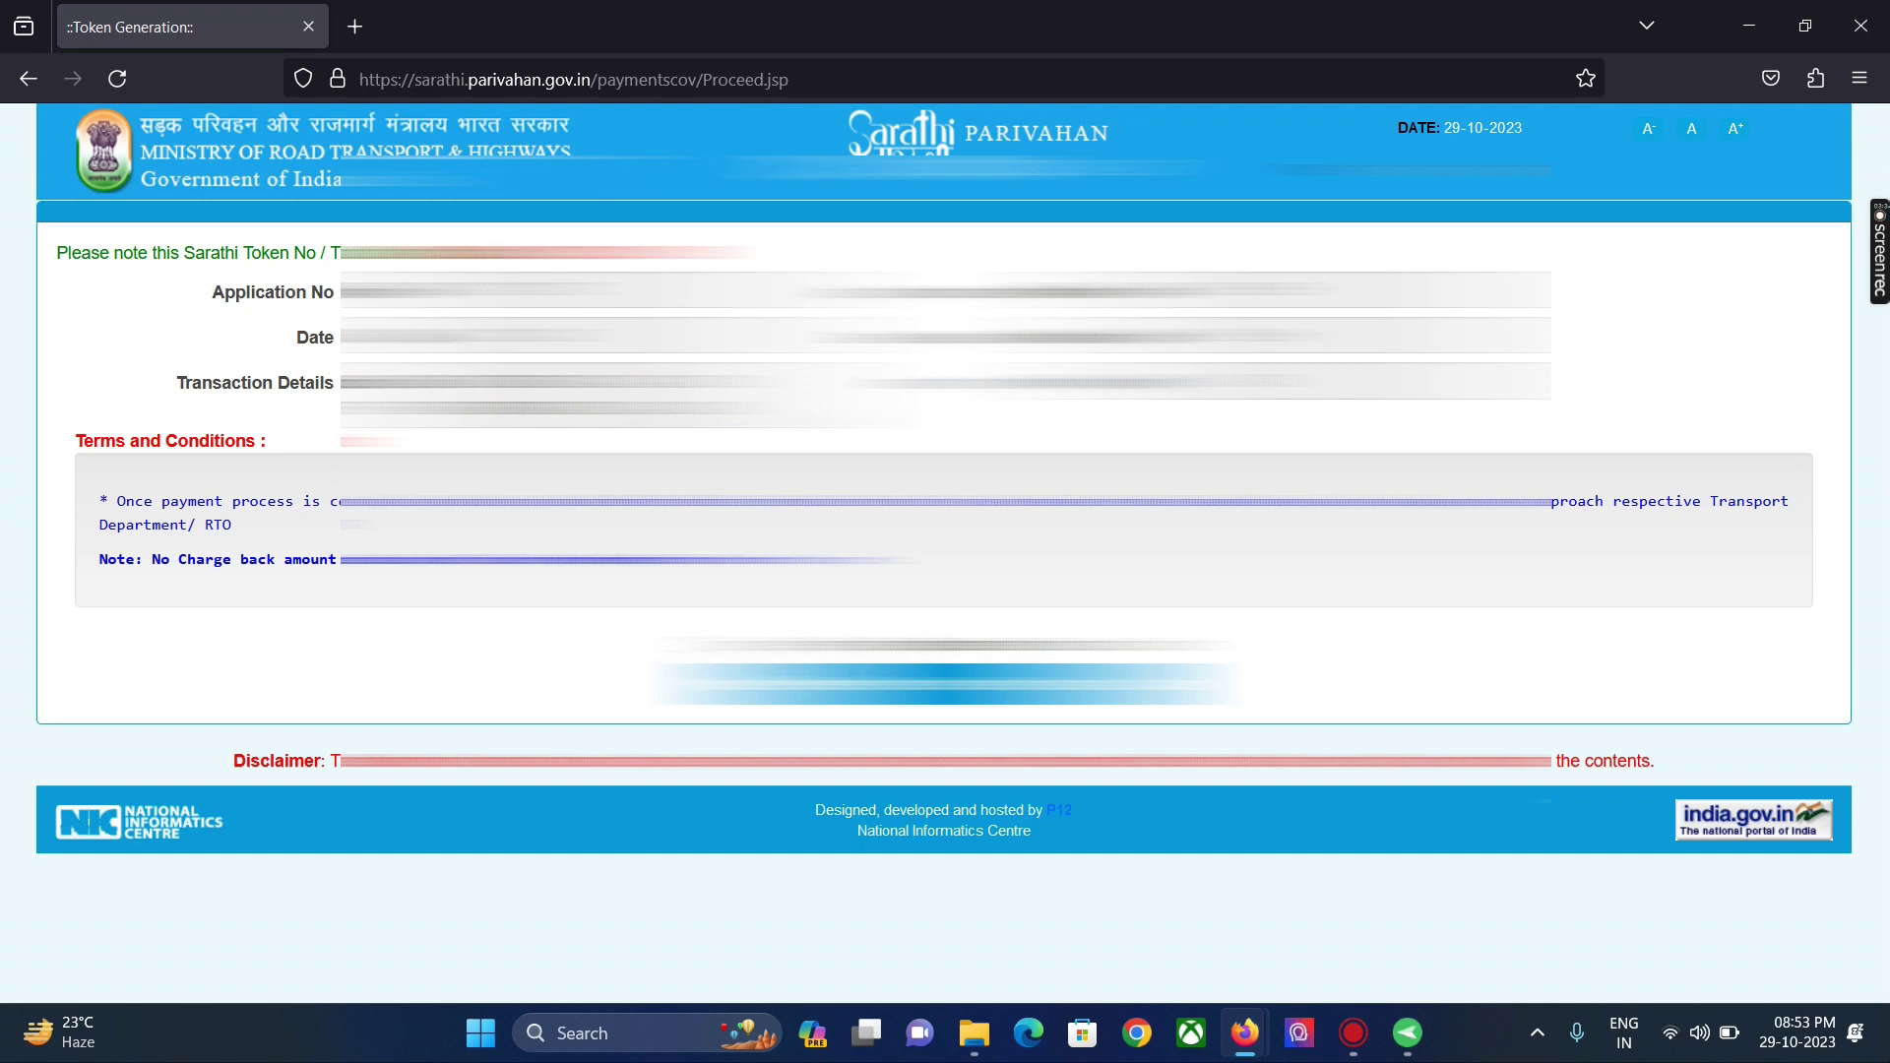
left_click(945, 684)
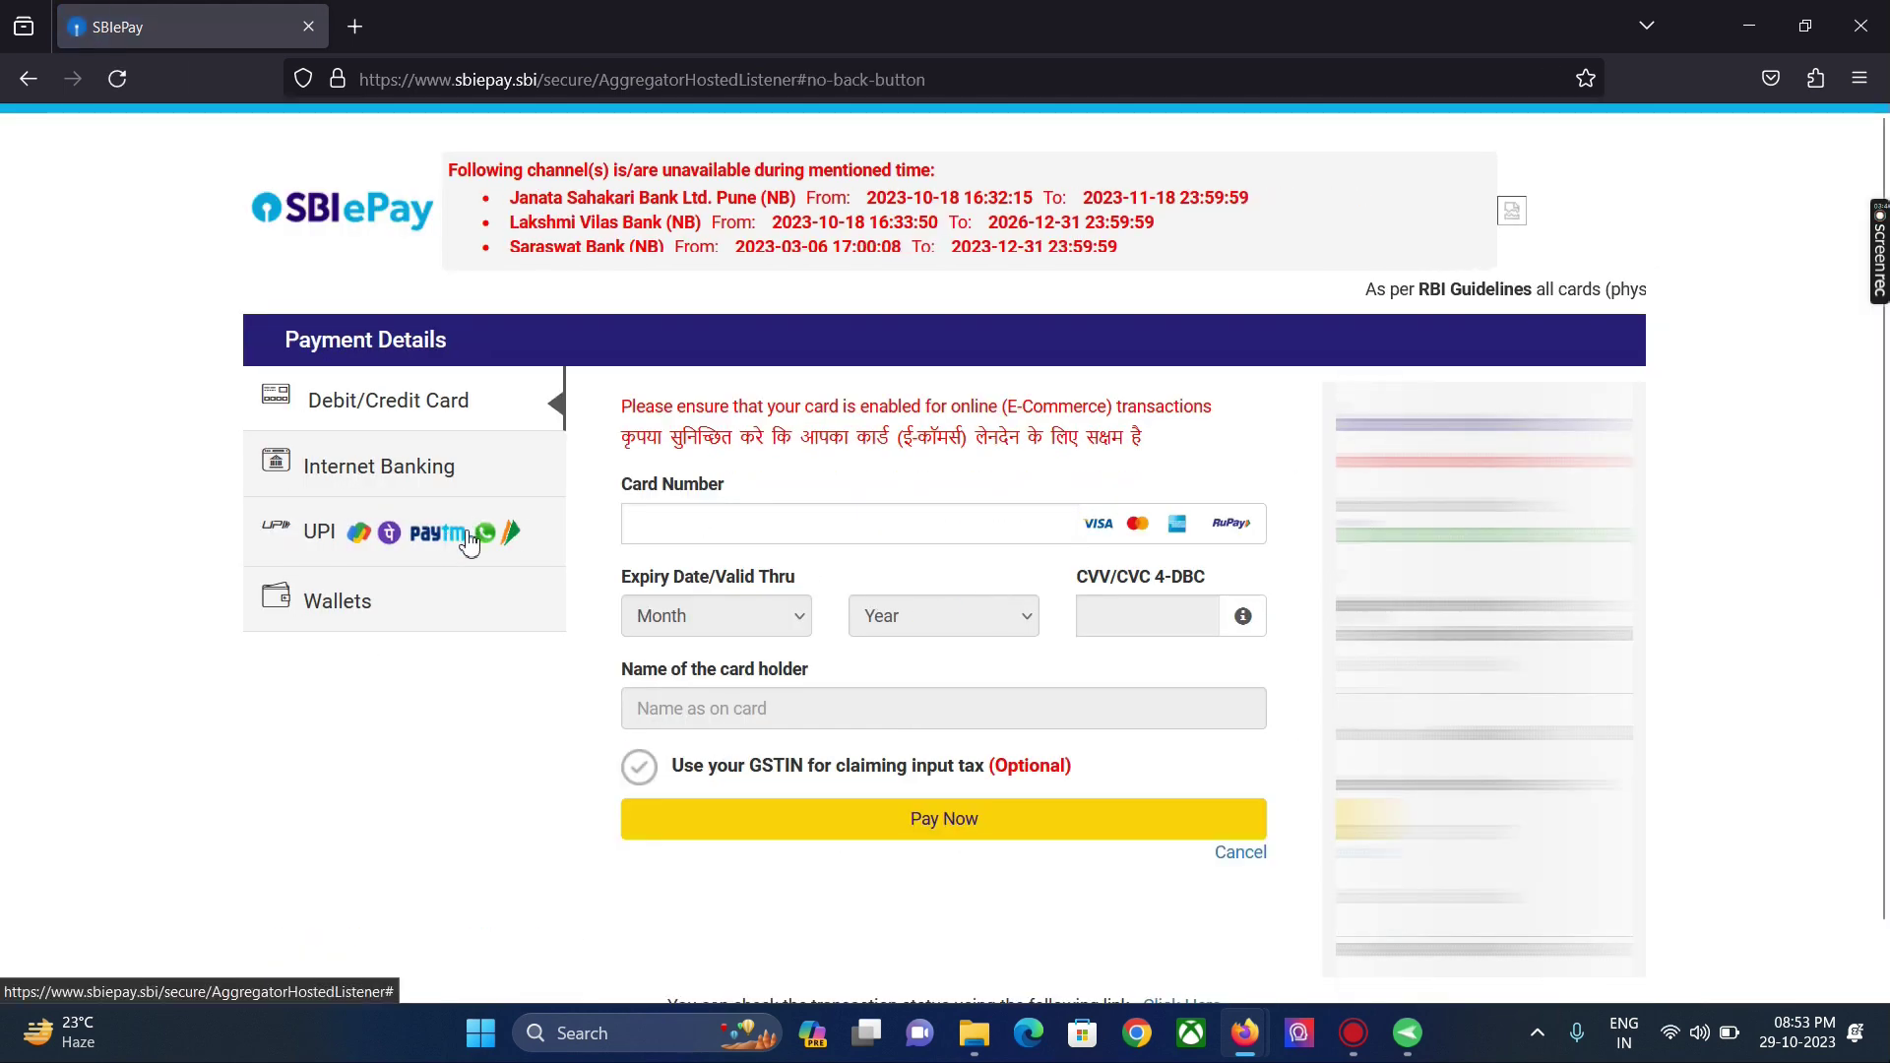
Step: Try entering the card number for debit/credit card payment twice, clearing the field each time
left_click(685, 521)
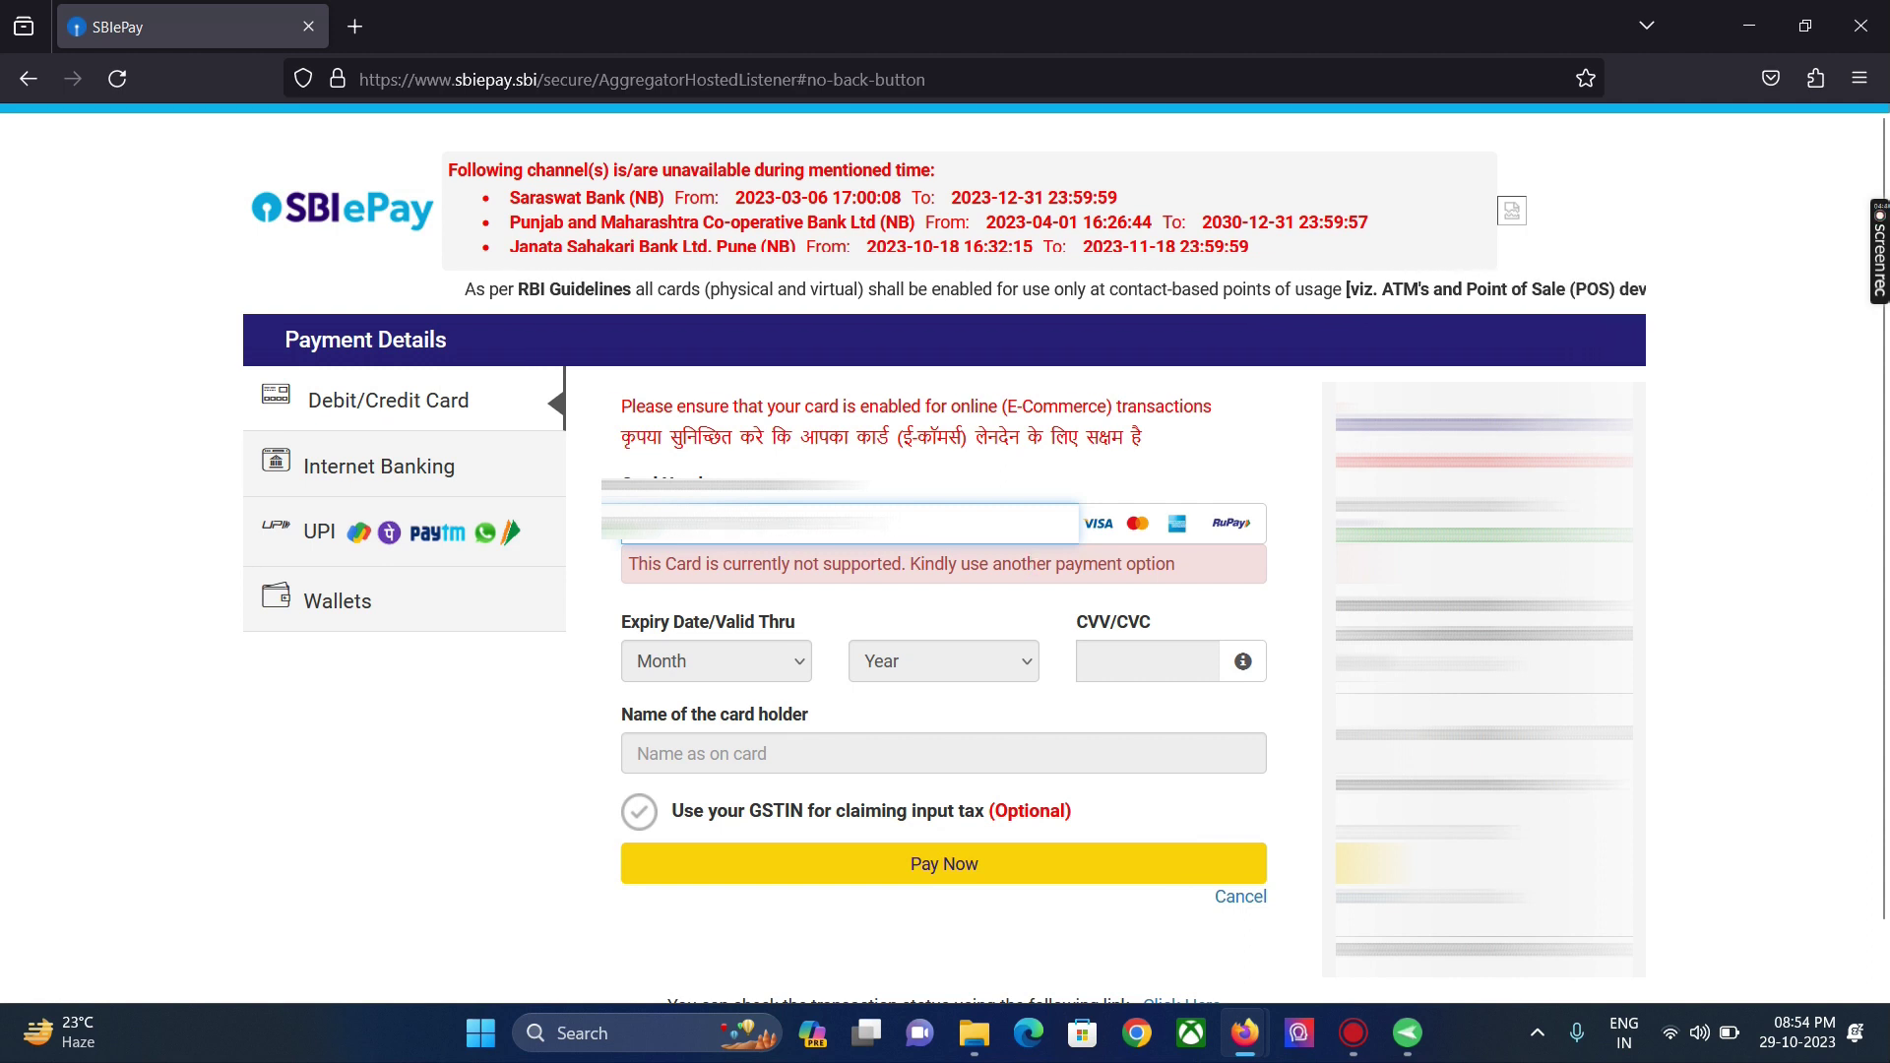
key("BackSpace")
key("BackSpace")
key("BackSpace")
key("BackSpace")
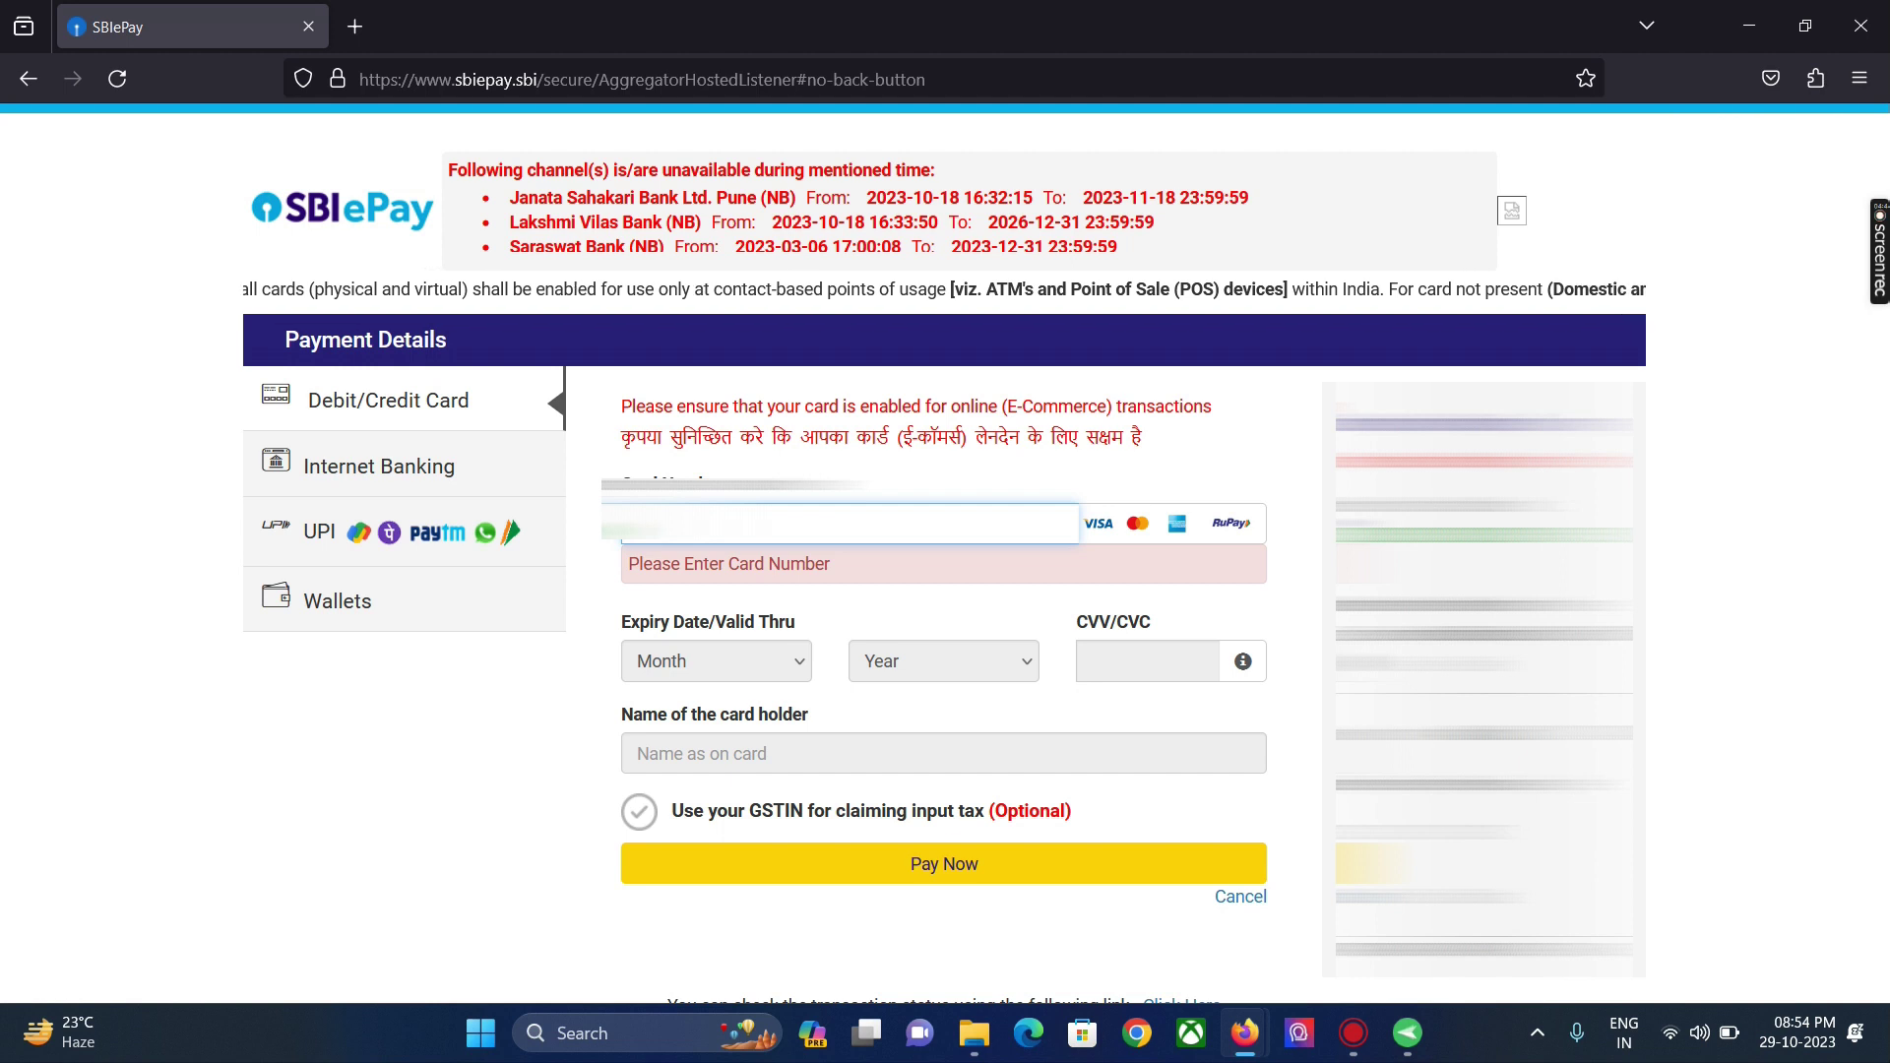
left_click(498, 409)
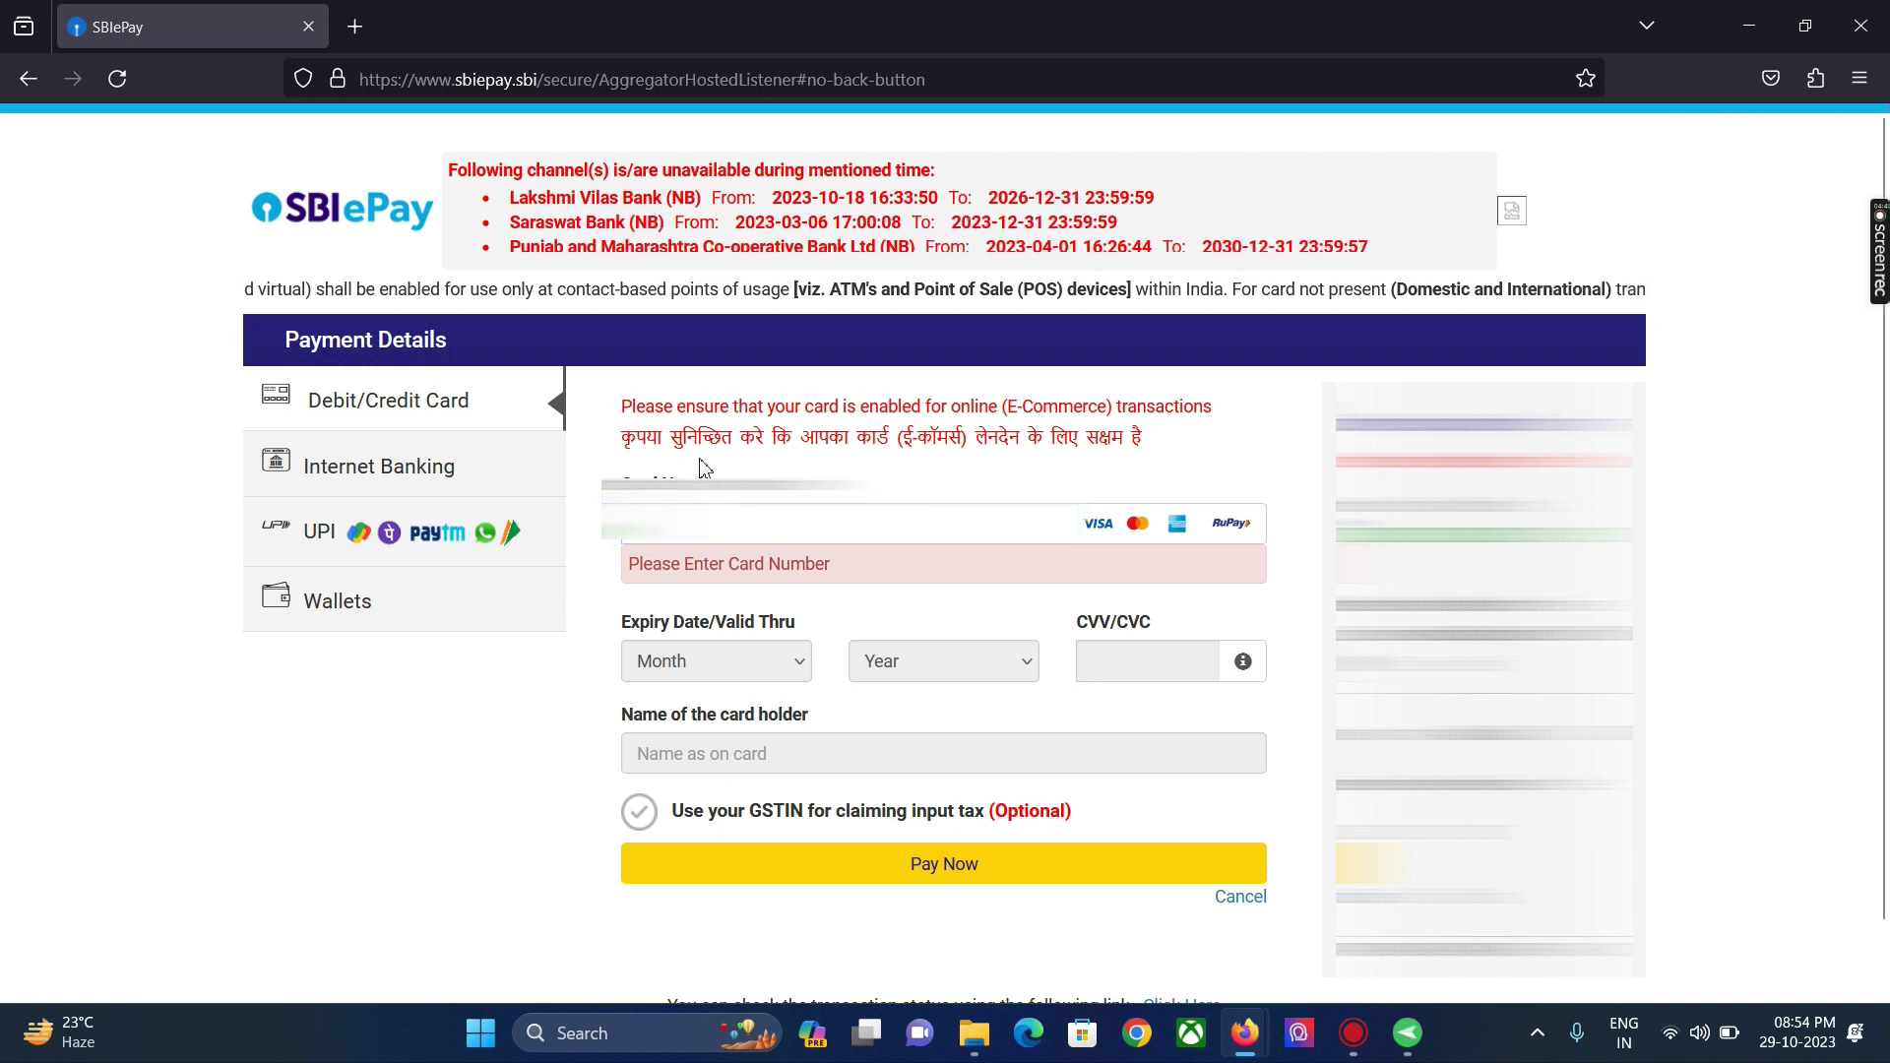
left_click(726, 541)
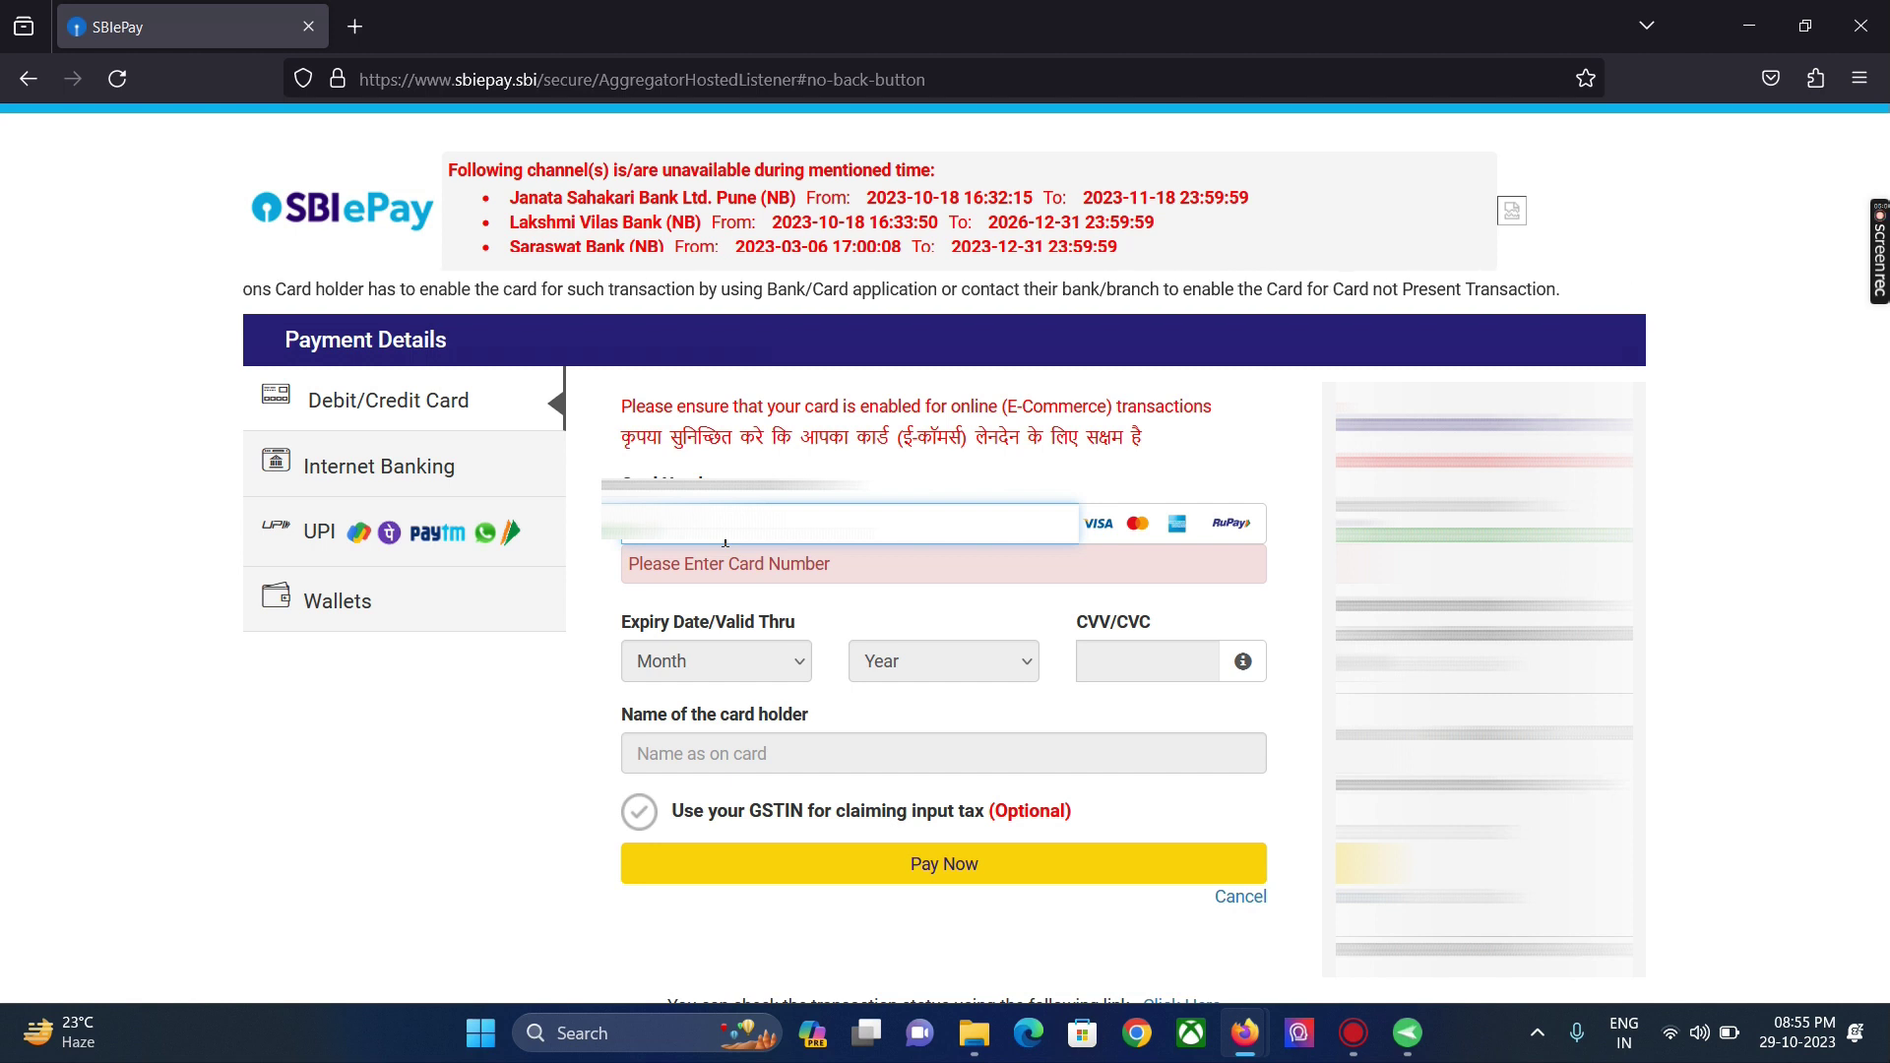
type("*")
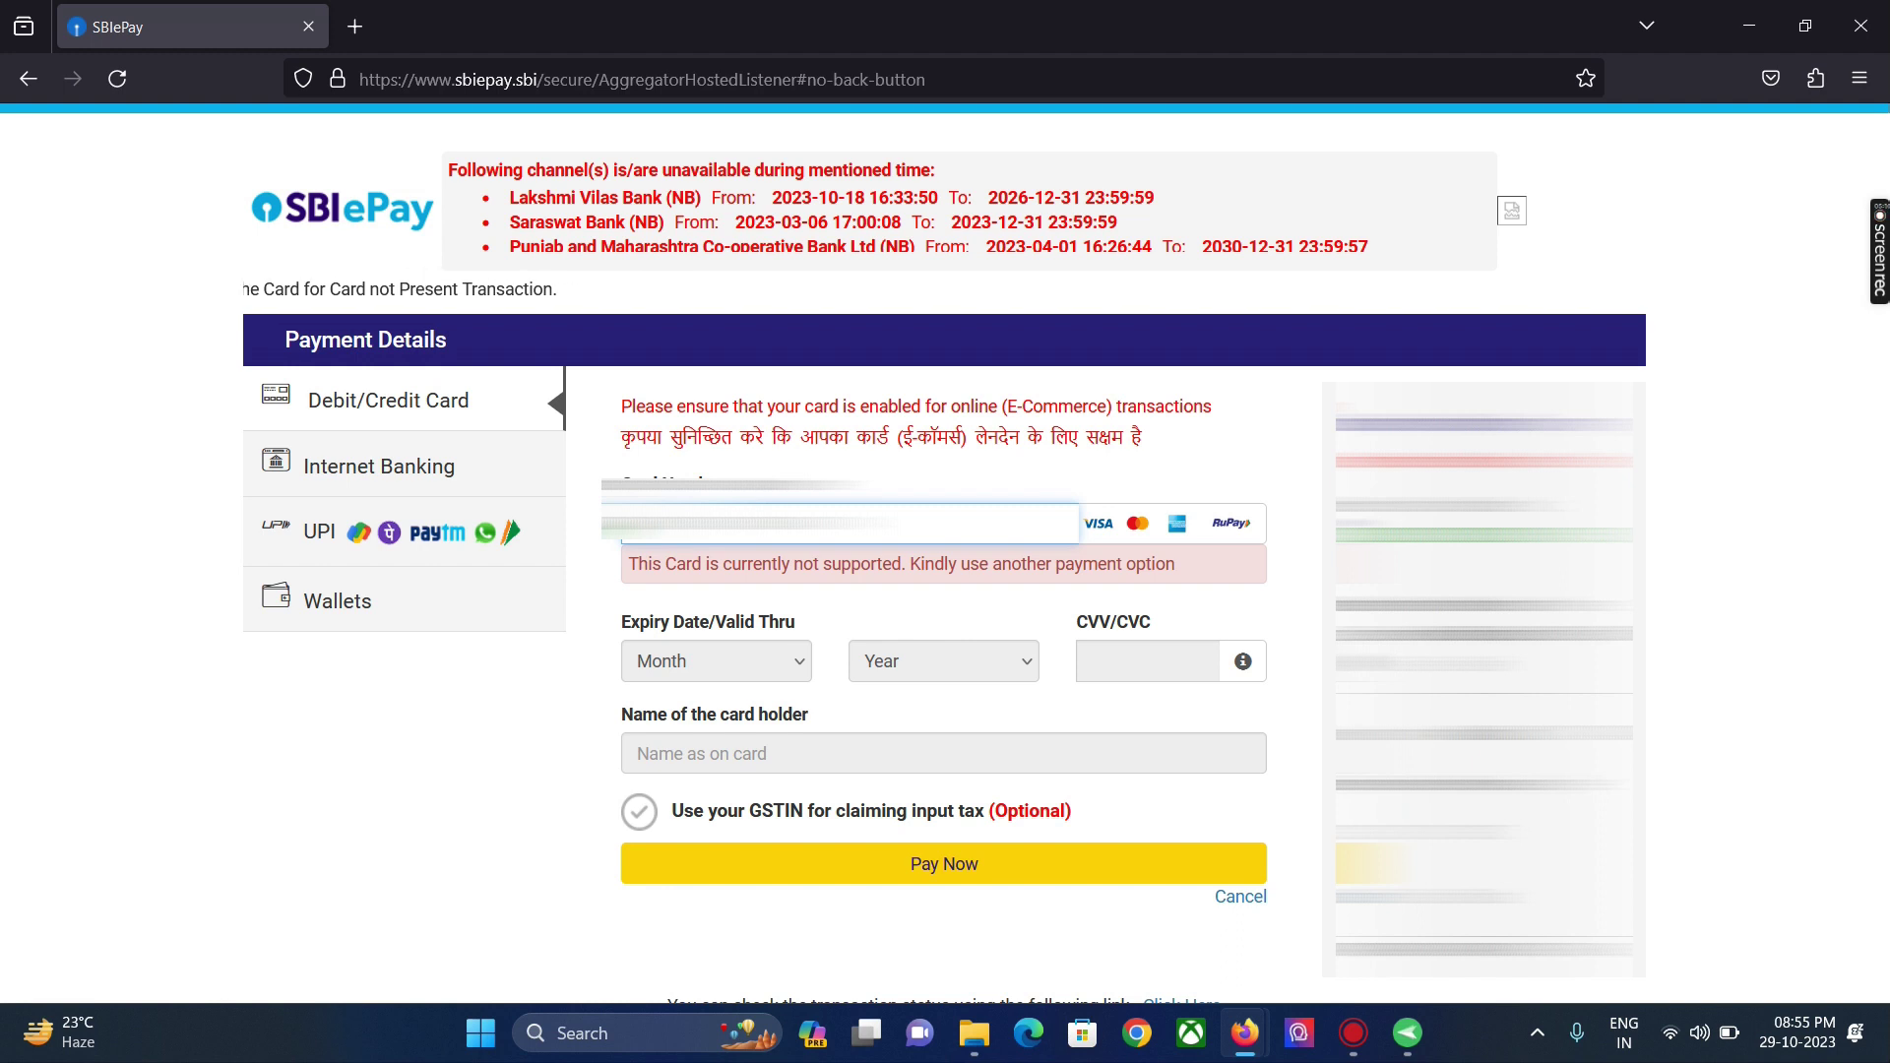
key("BackSpace")
key("BackSpace")
key("BackSpace")
key("BackSpace")
key("BackSpace")
key("BackSpace")
key("BackSpace")
key("BackSpace")
key("BackSpace")
key("BackSpace")
key("BackSpace")
key("BackSpace")
key("BackSpace")
key("BackSpace")
key("BackSpace")
key("BackSpace")
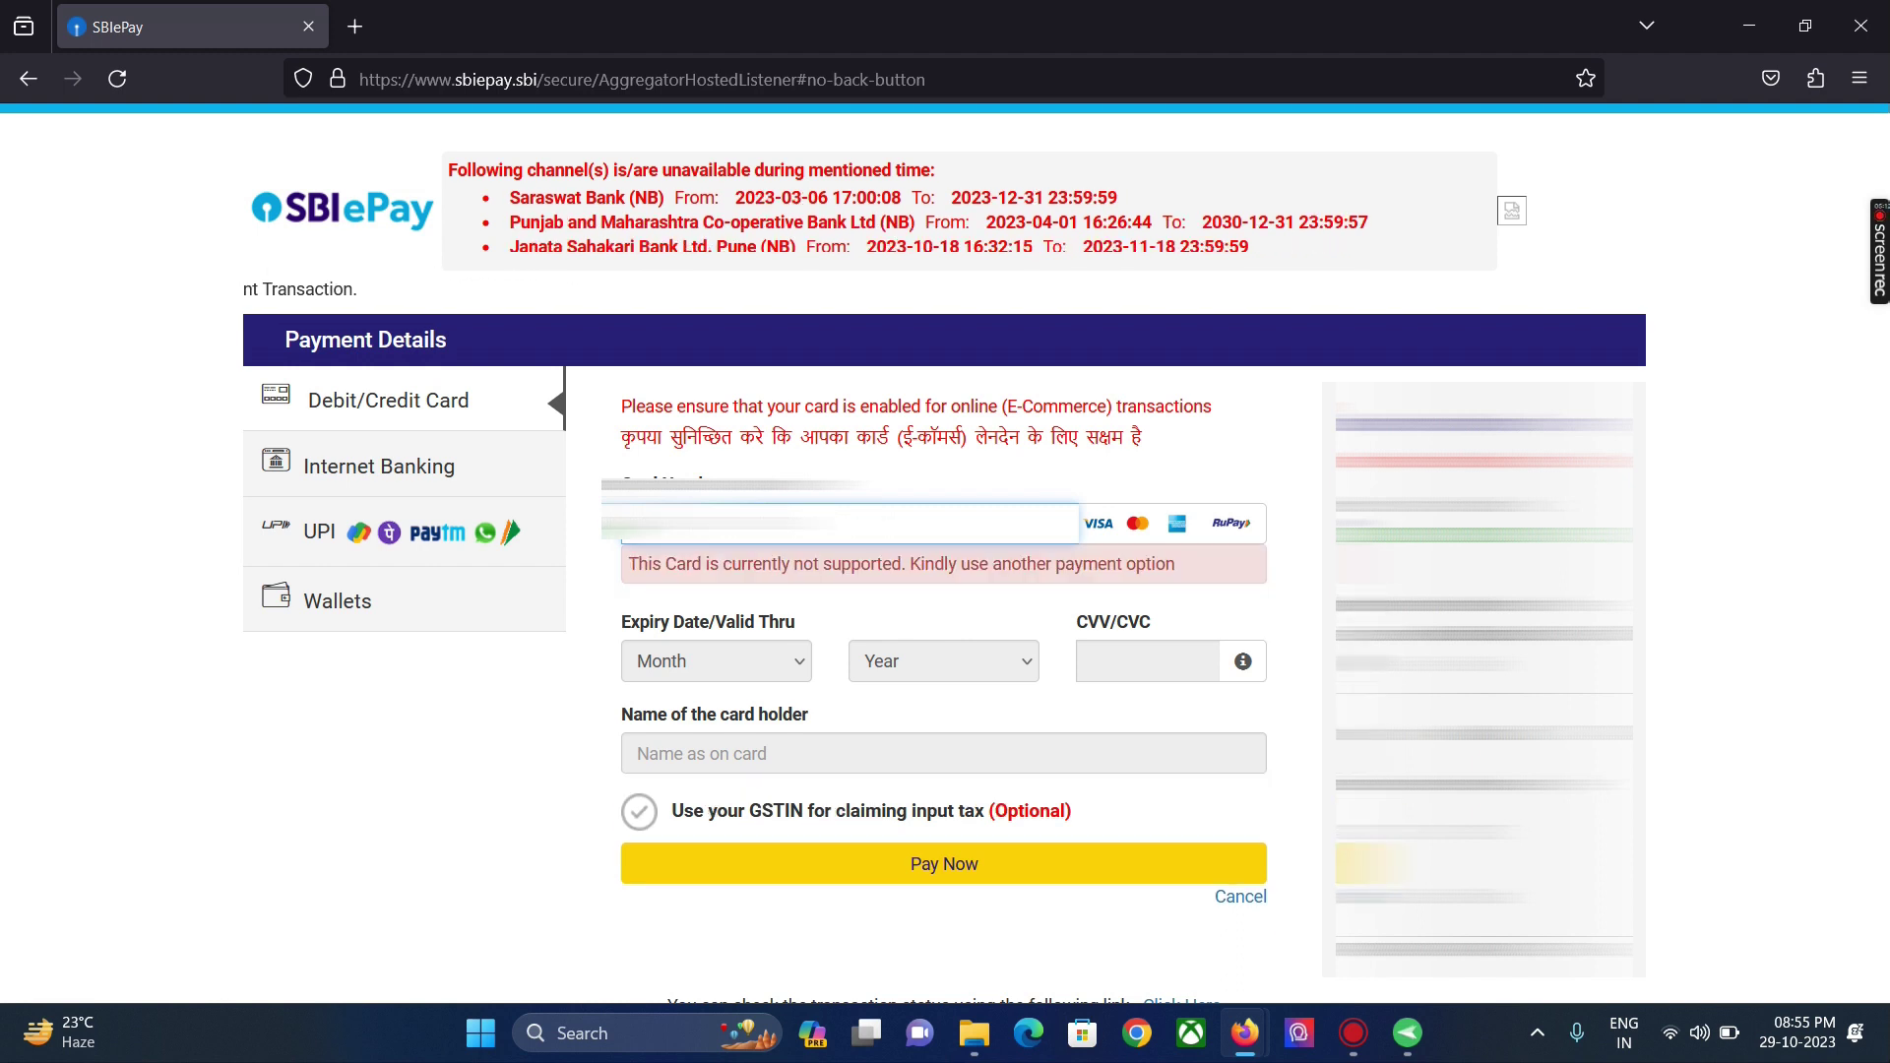
Step: Pay with UPI by entering and validating the payer's UPI ID, and approve the ₹400 payment in the phone's UPI app
left_click(362, 536)
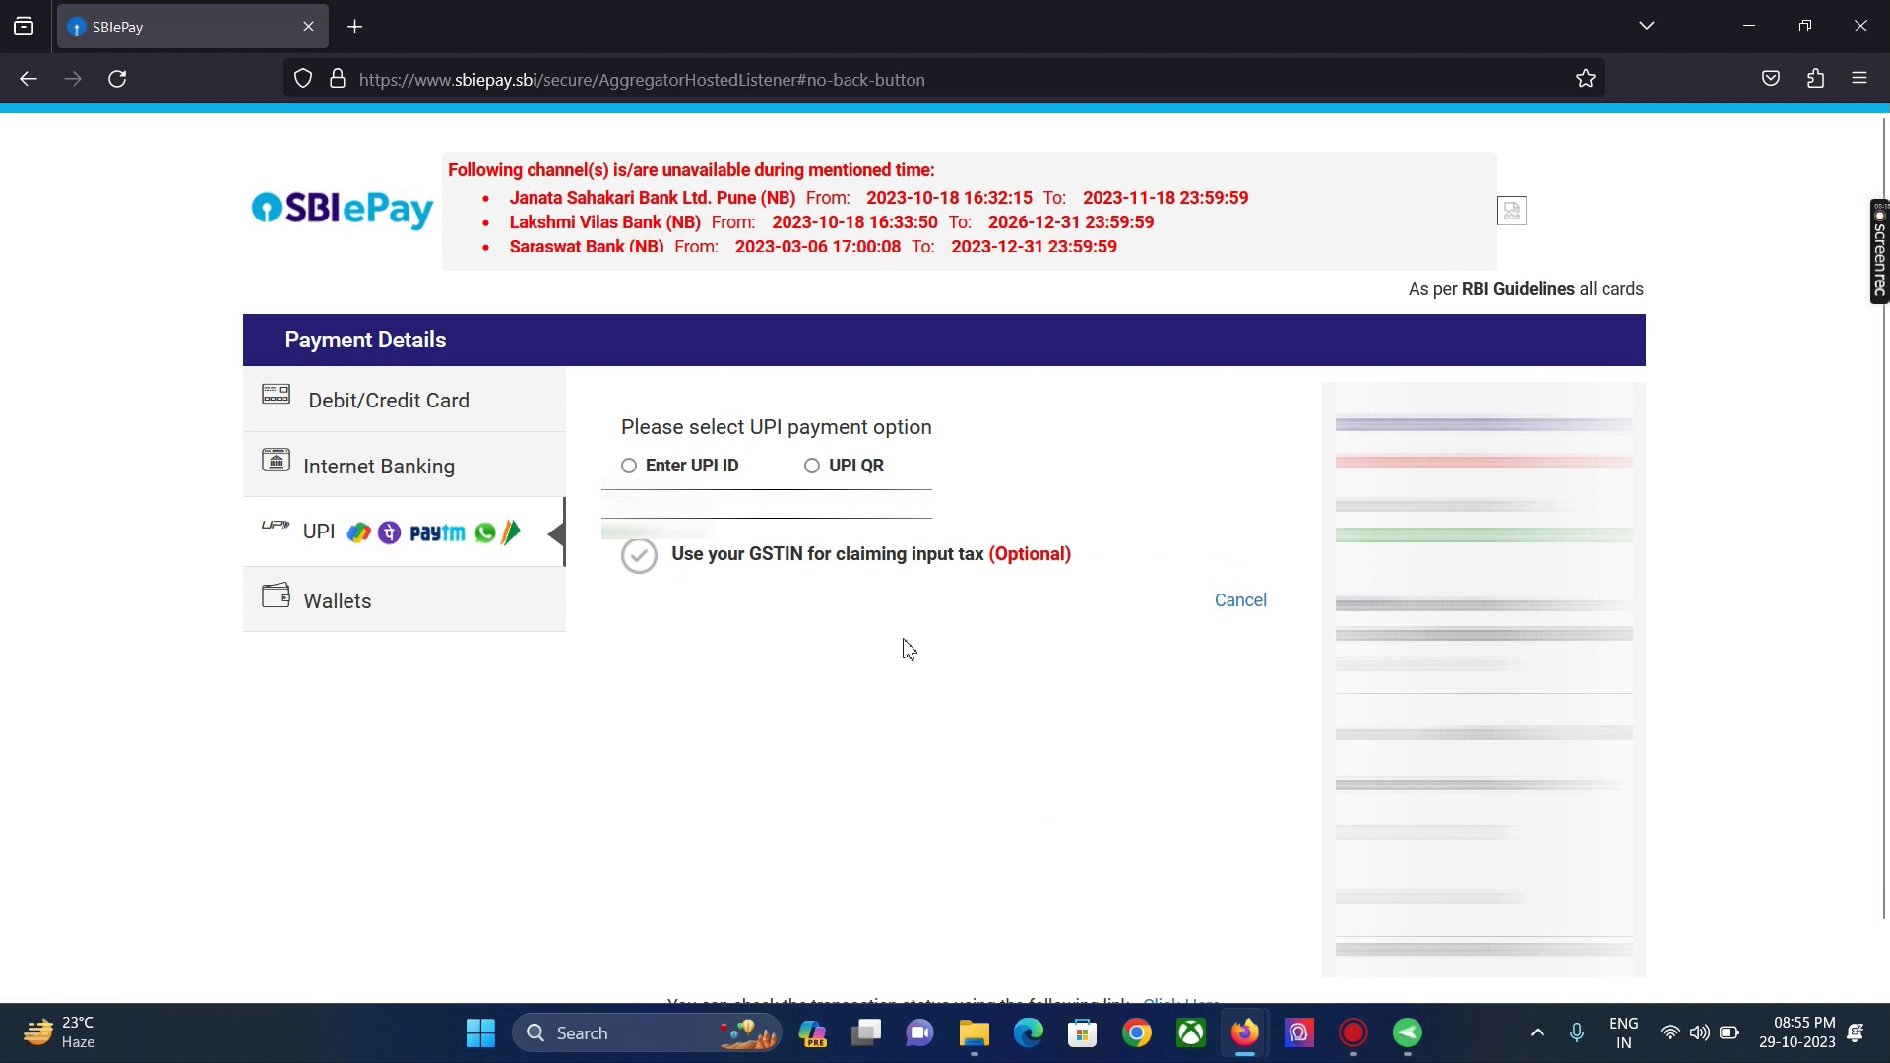
left_click(630, 466)
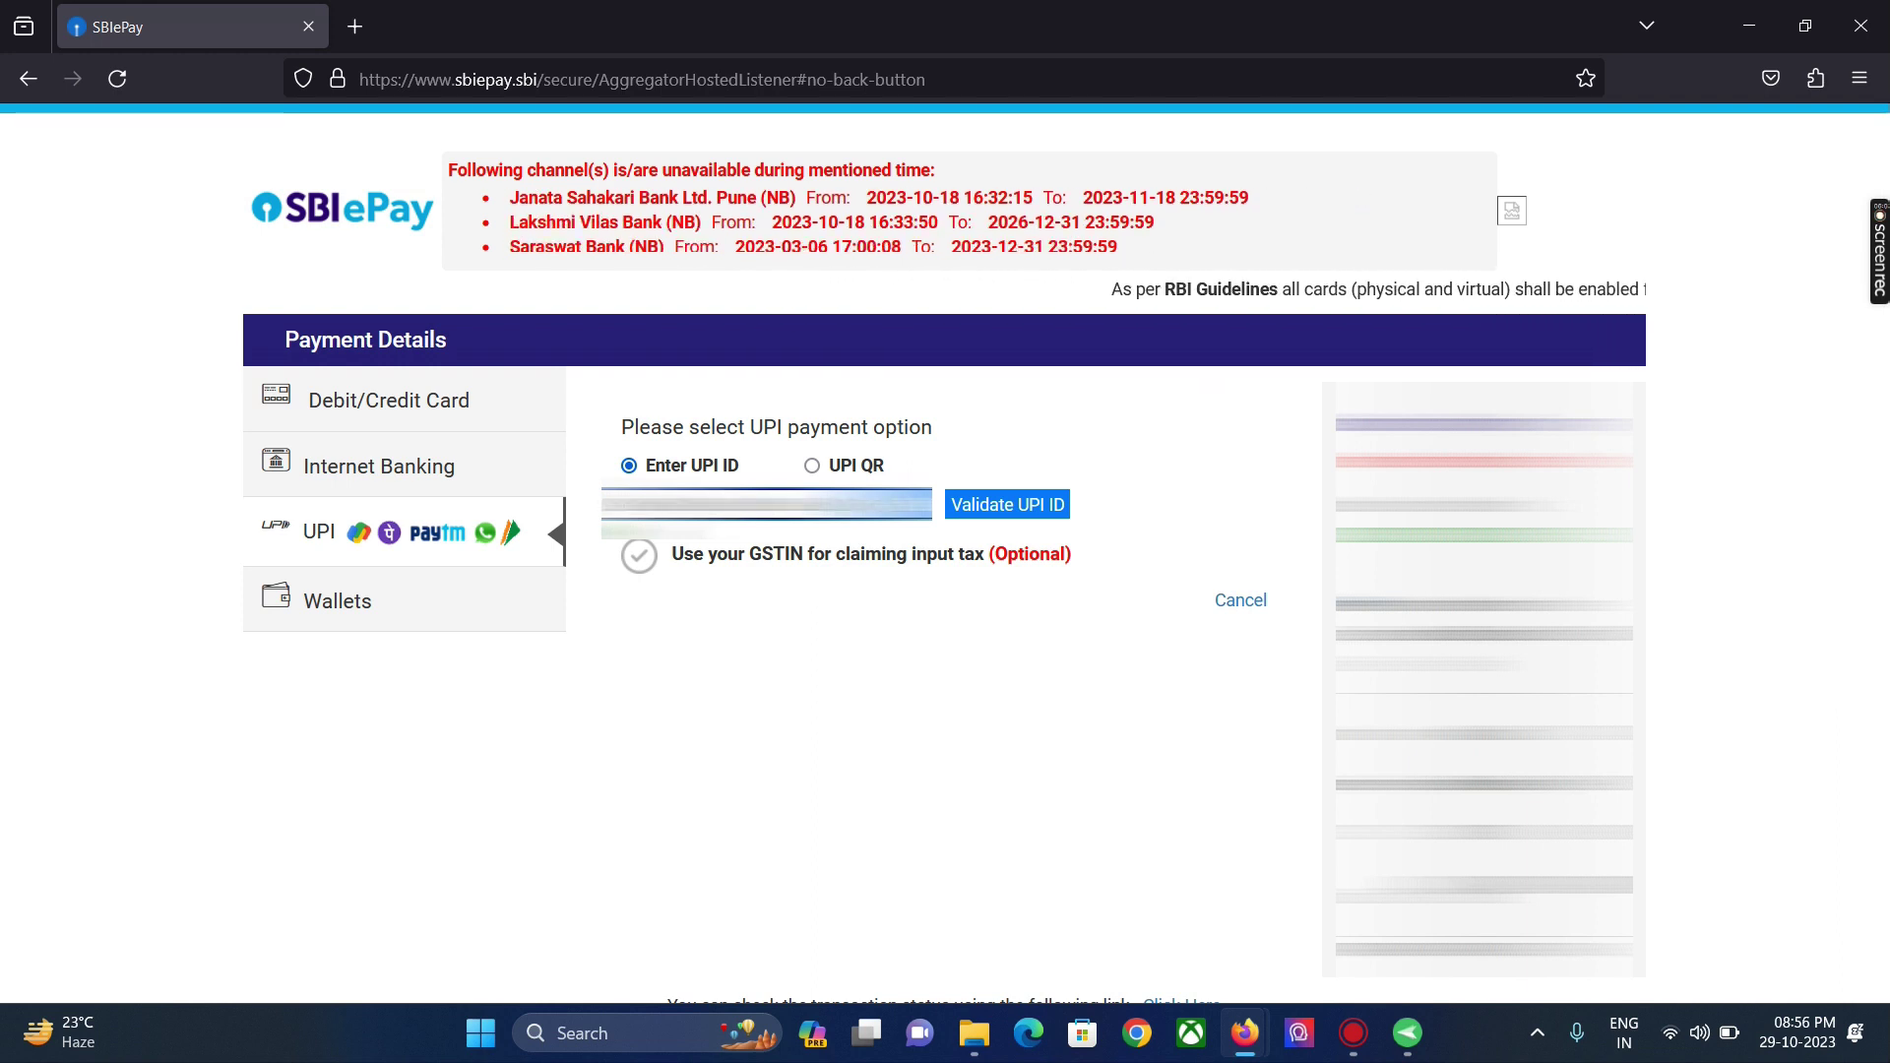
left_click(1015, 521)
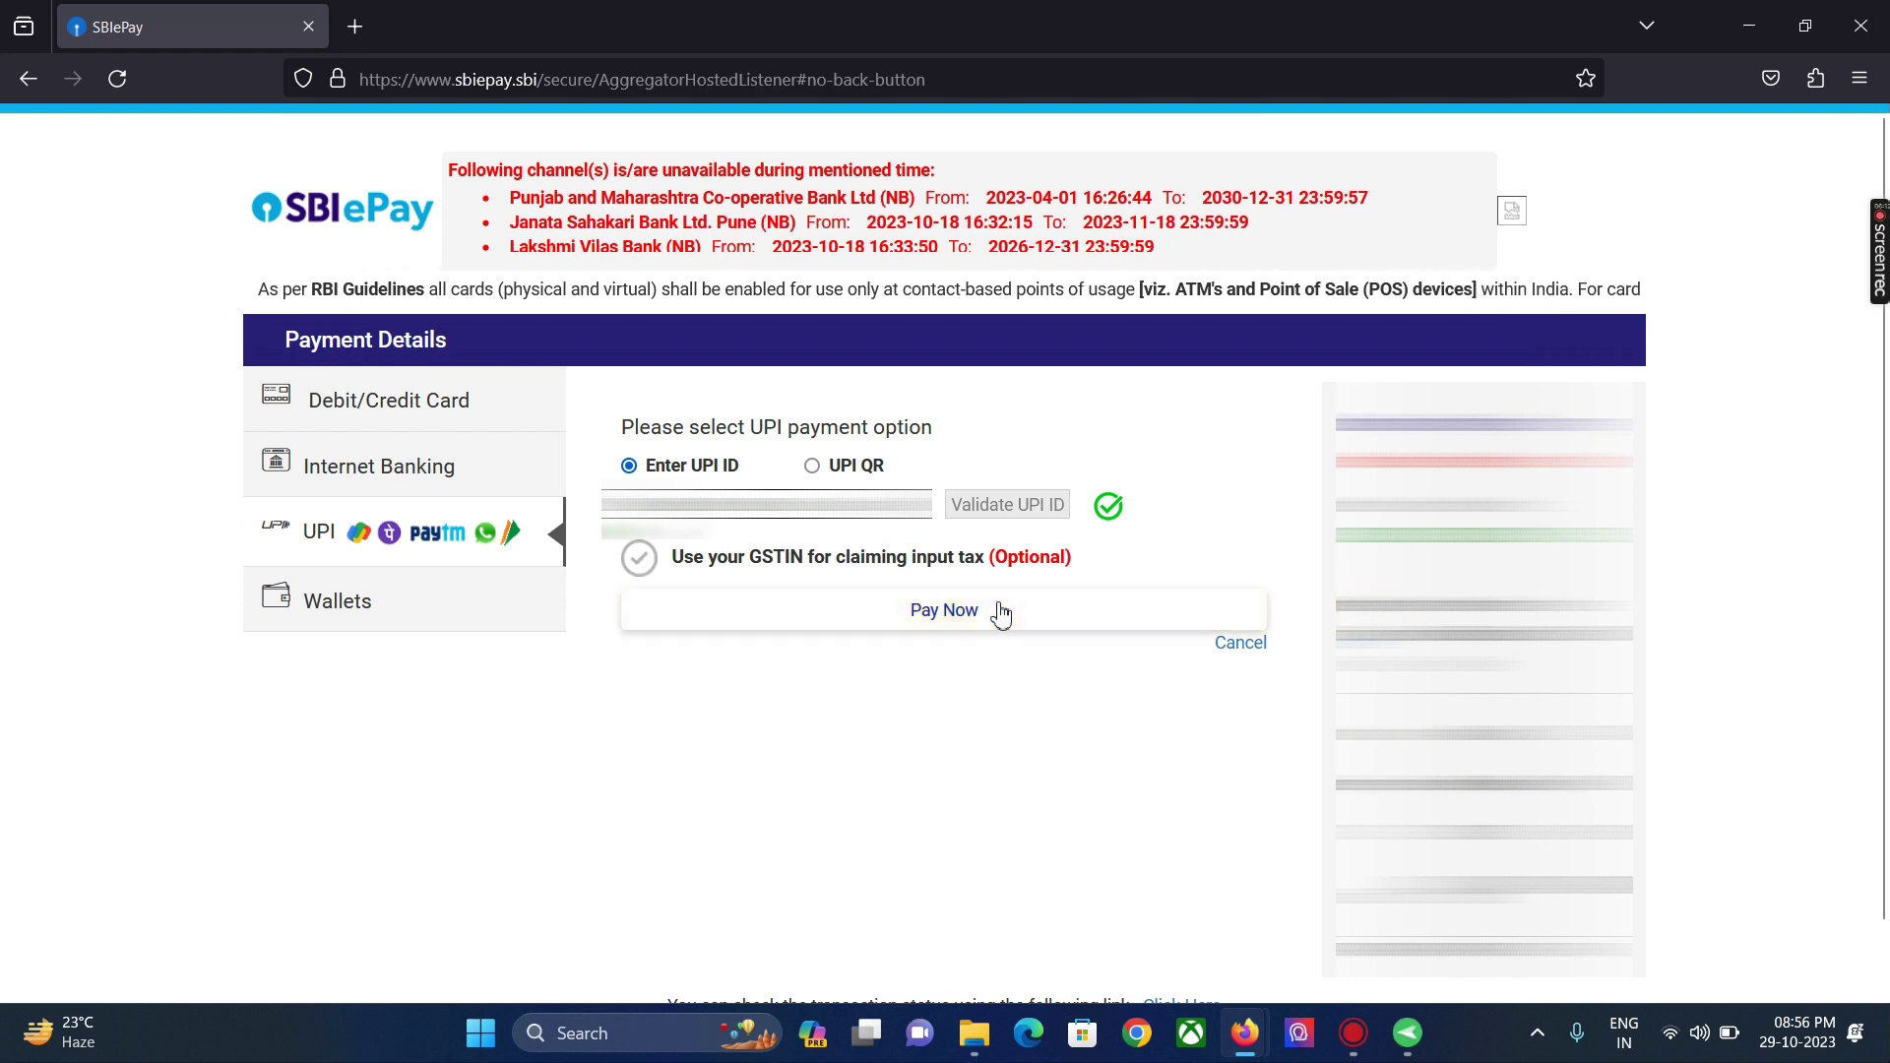
left_click(968, 628)
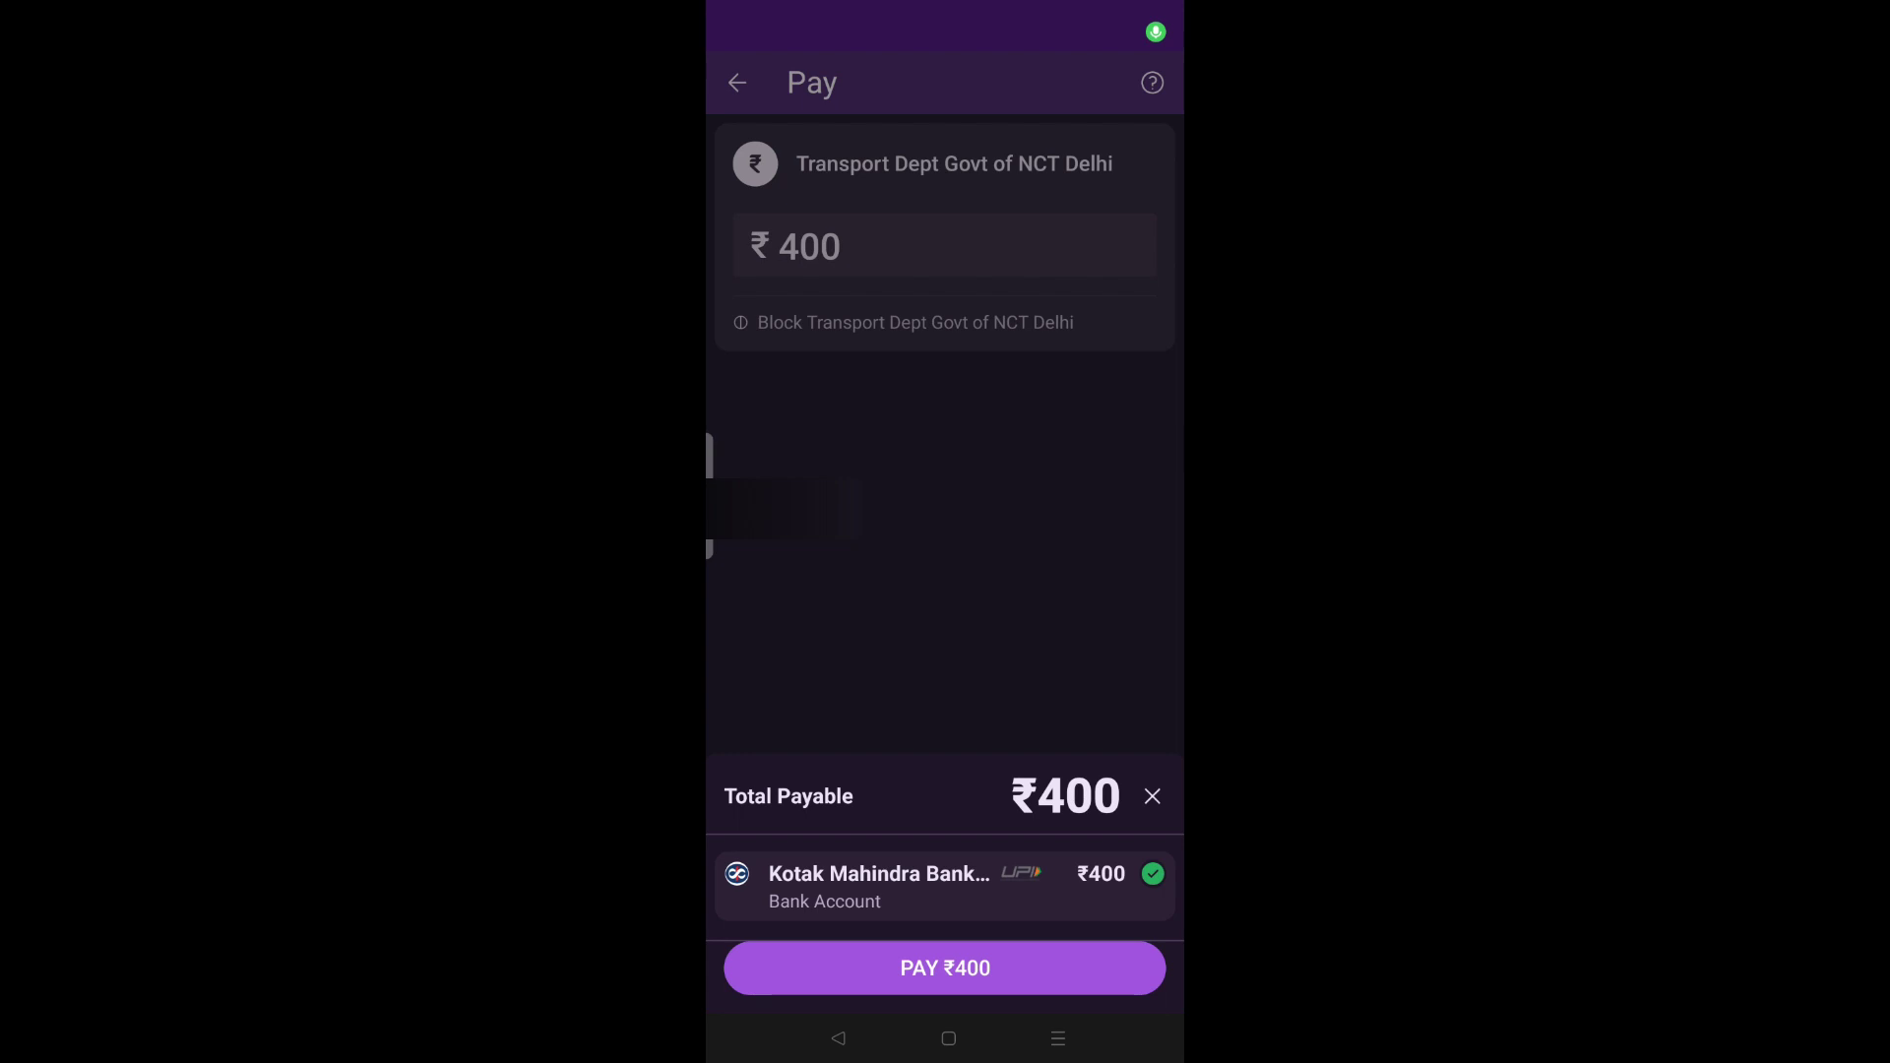
left_click(1054, 985)
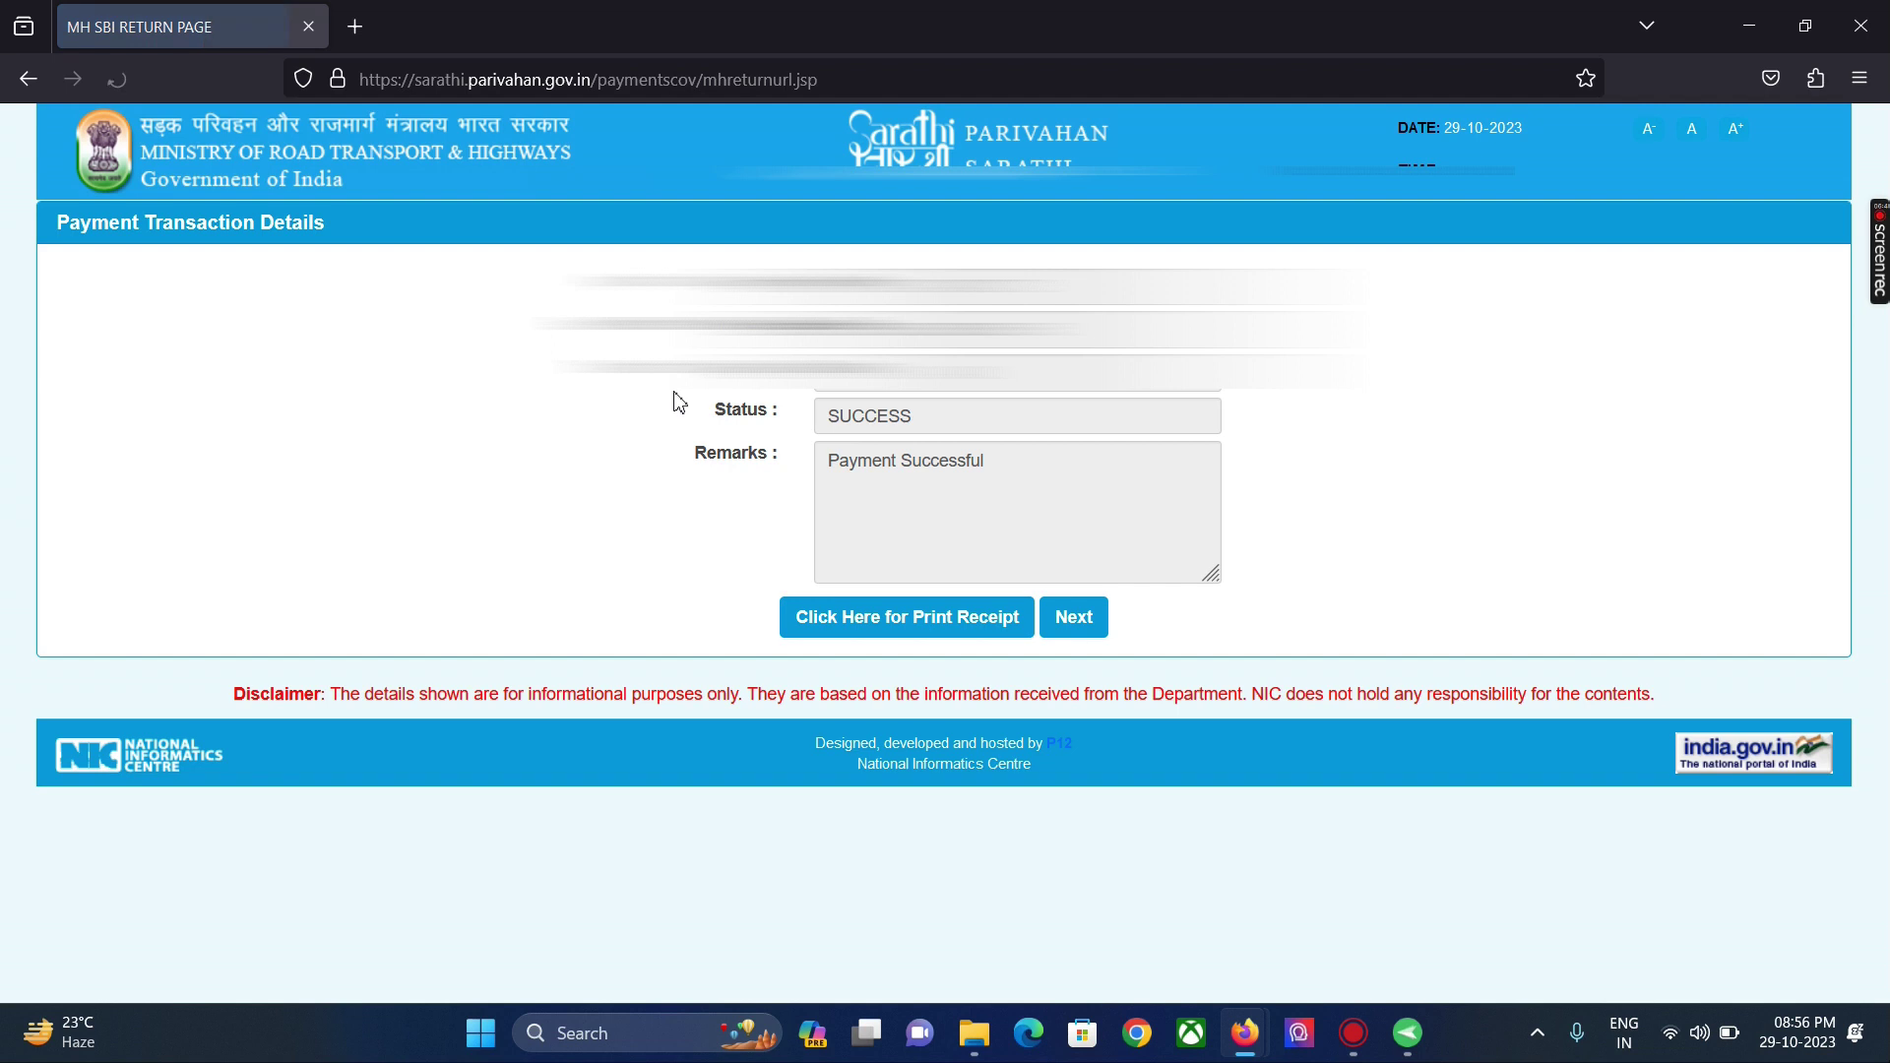
Step: Open the receipt printing page, fill in the captcha text, select receipt 1 and generate the payment receipt
left_click(933, 638)
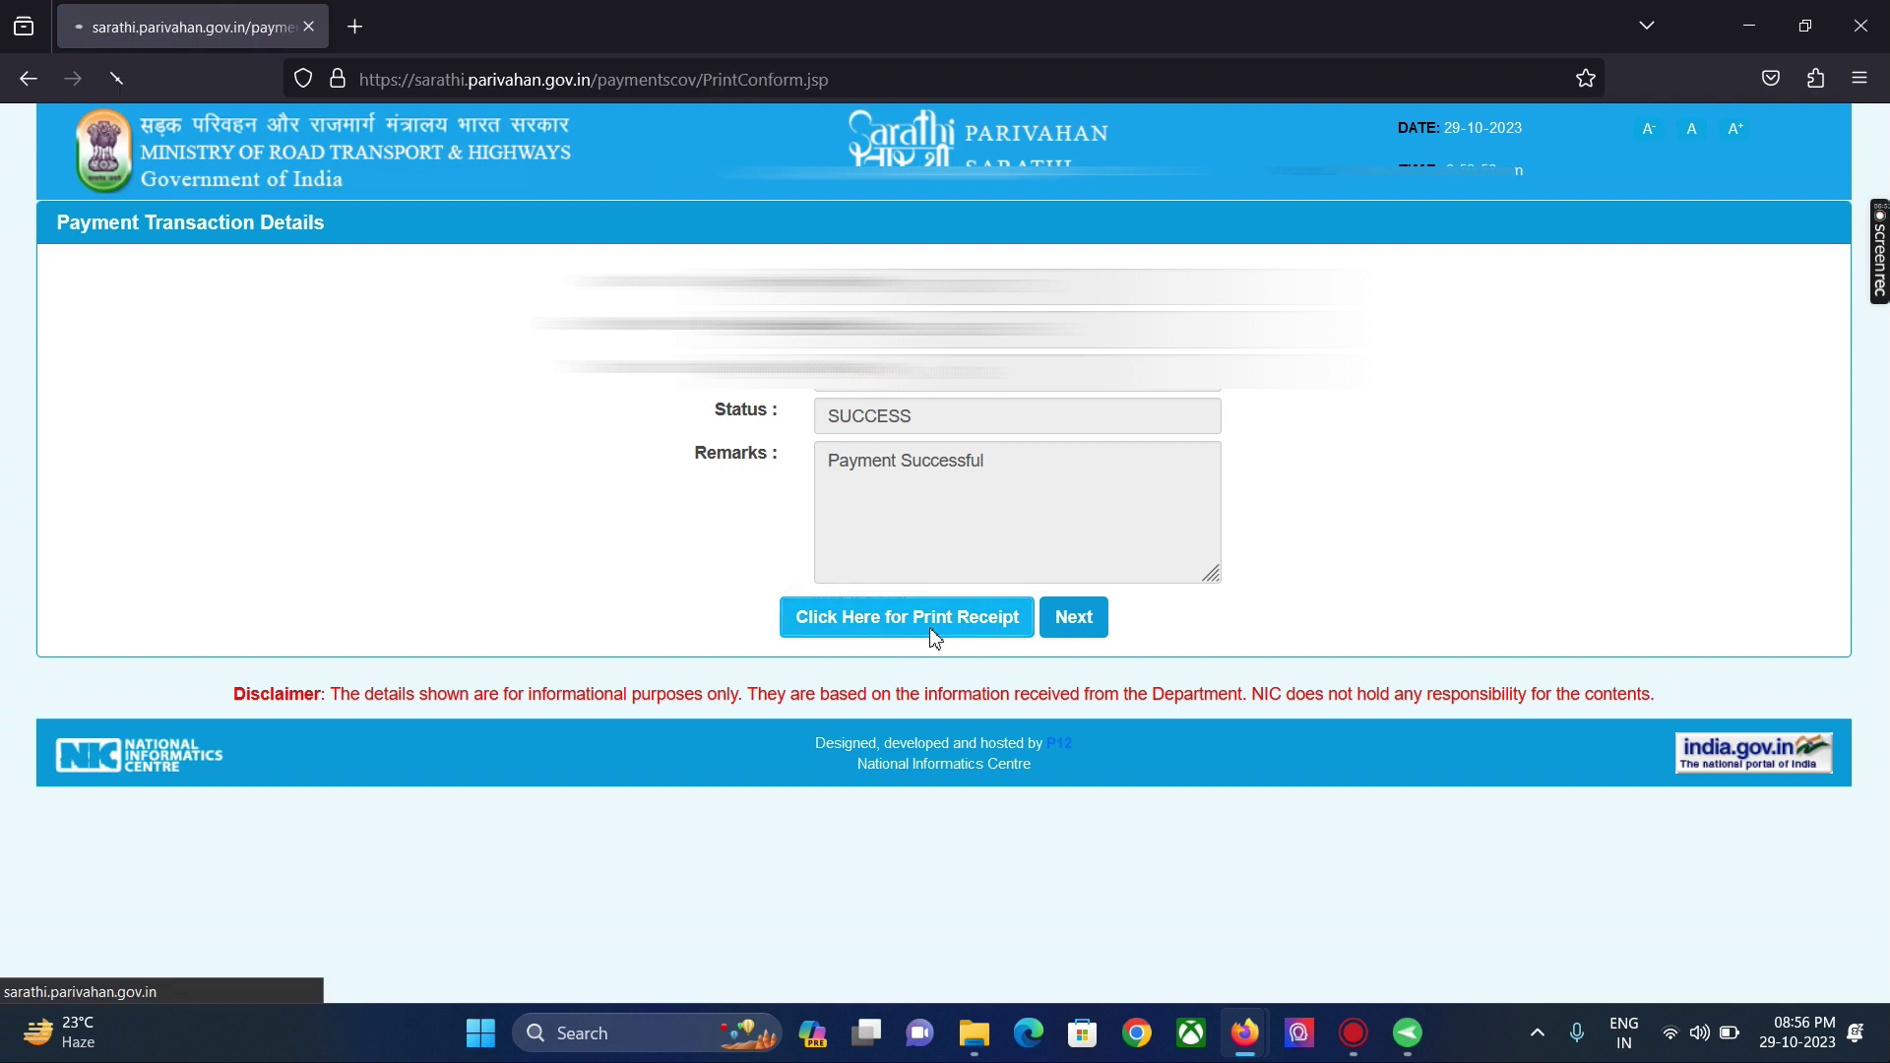
left_click(1028, 504)
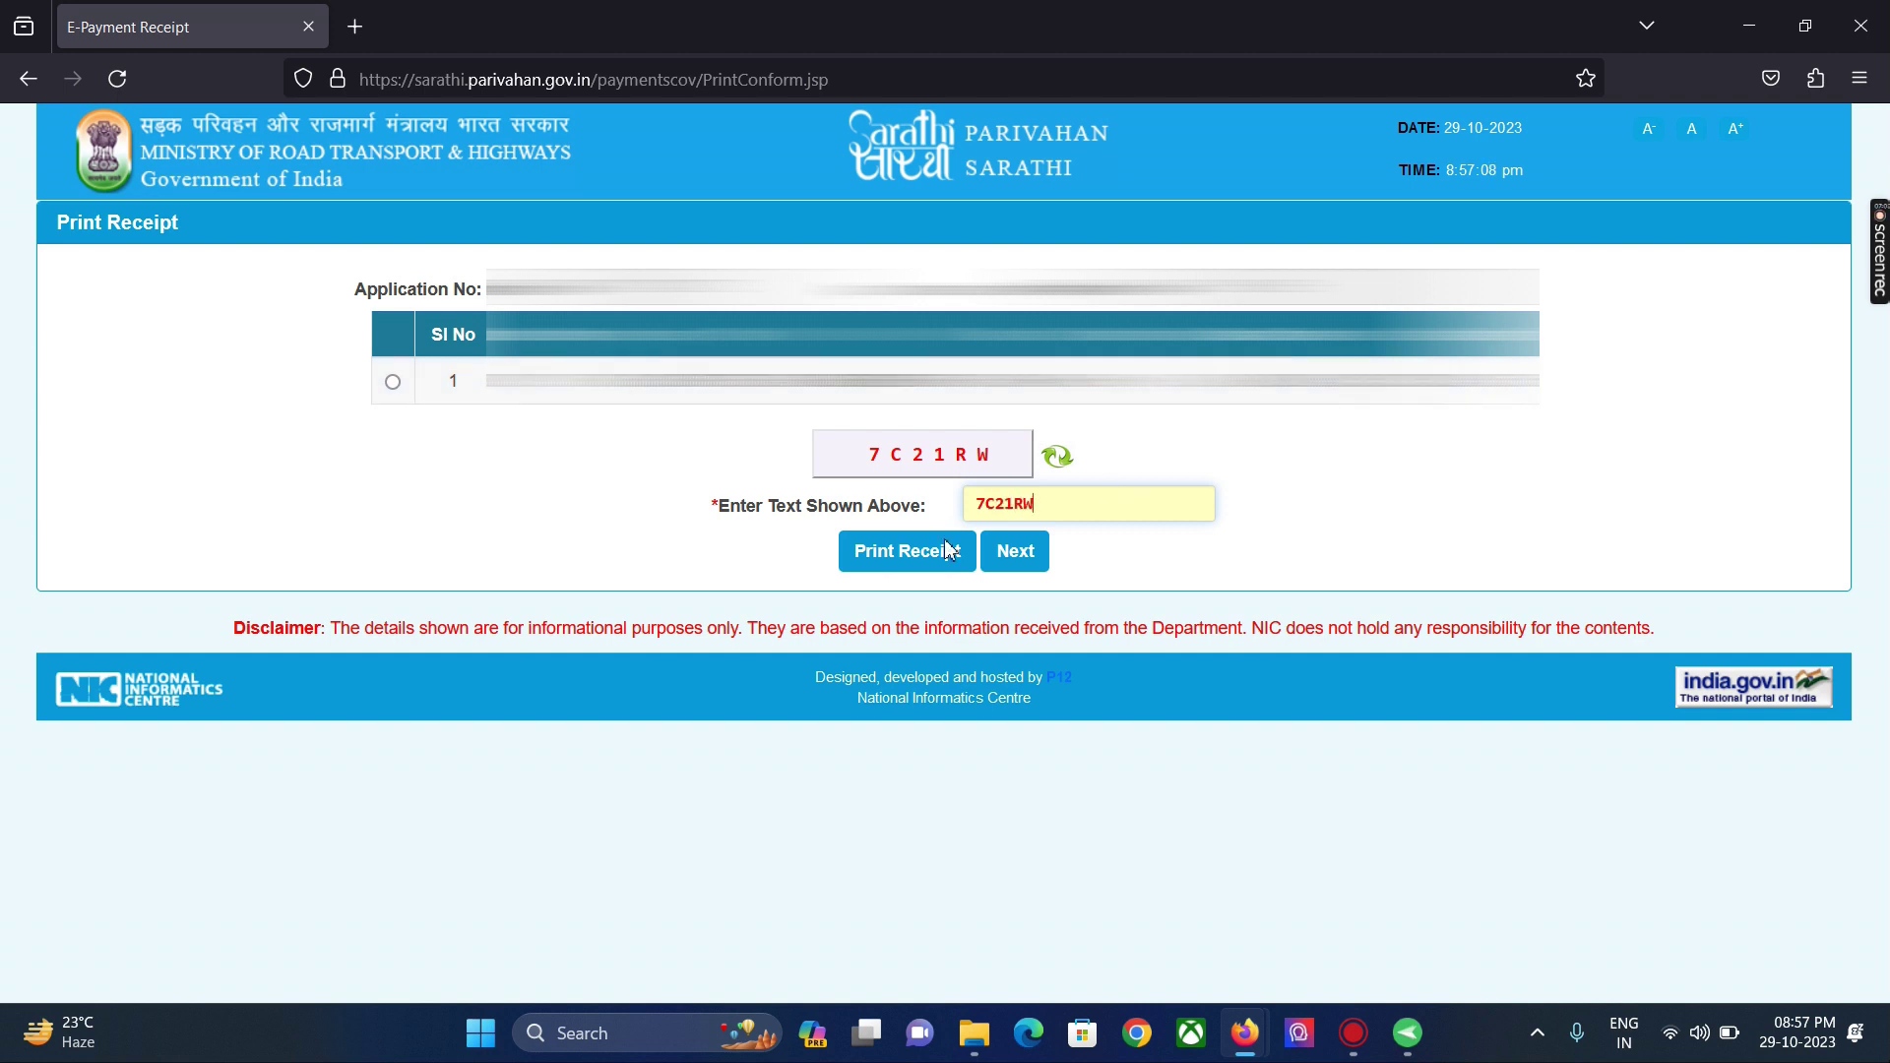
left_click(910, 562)
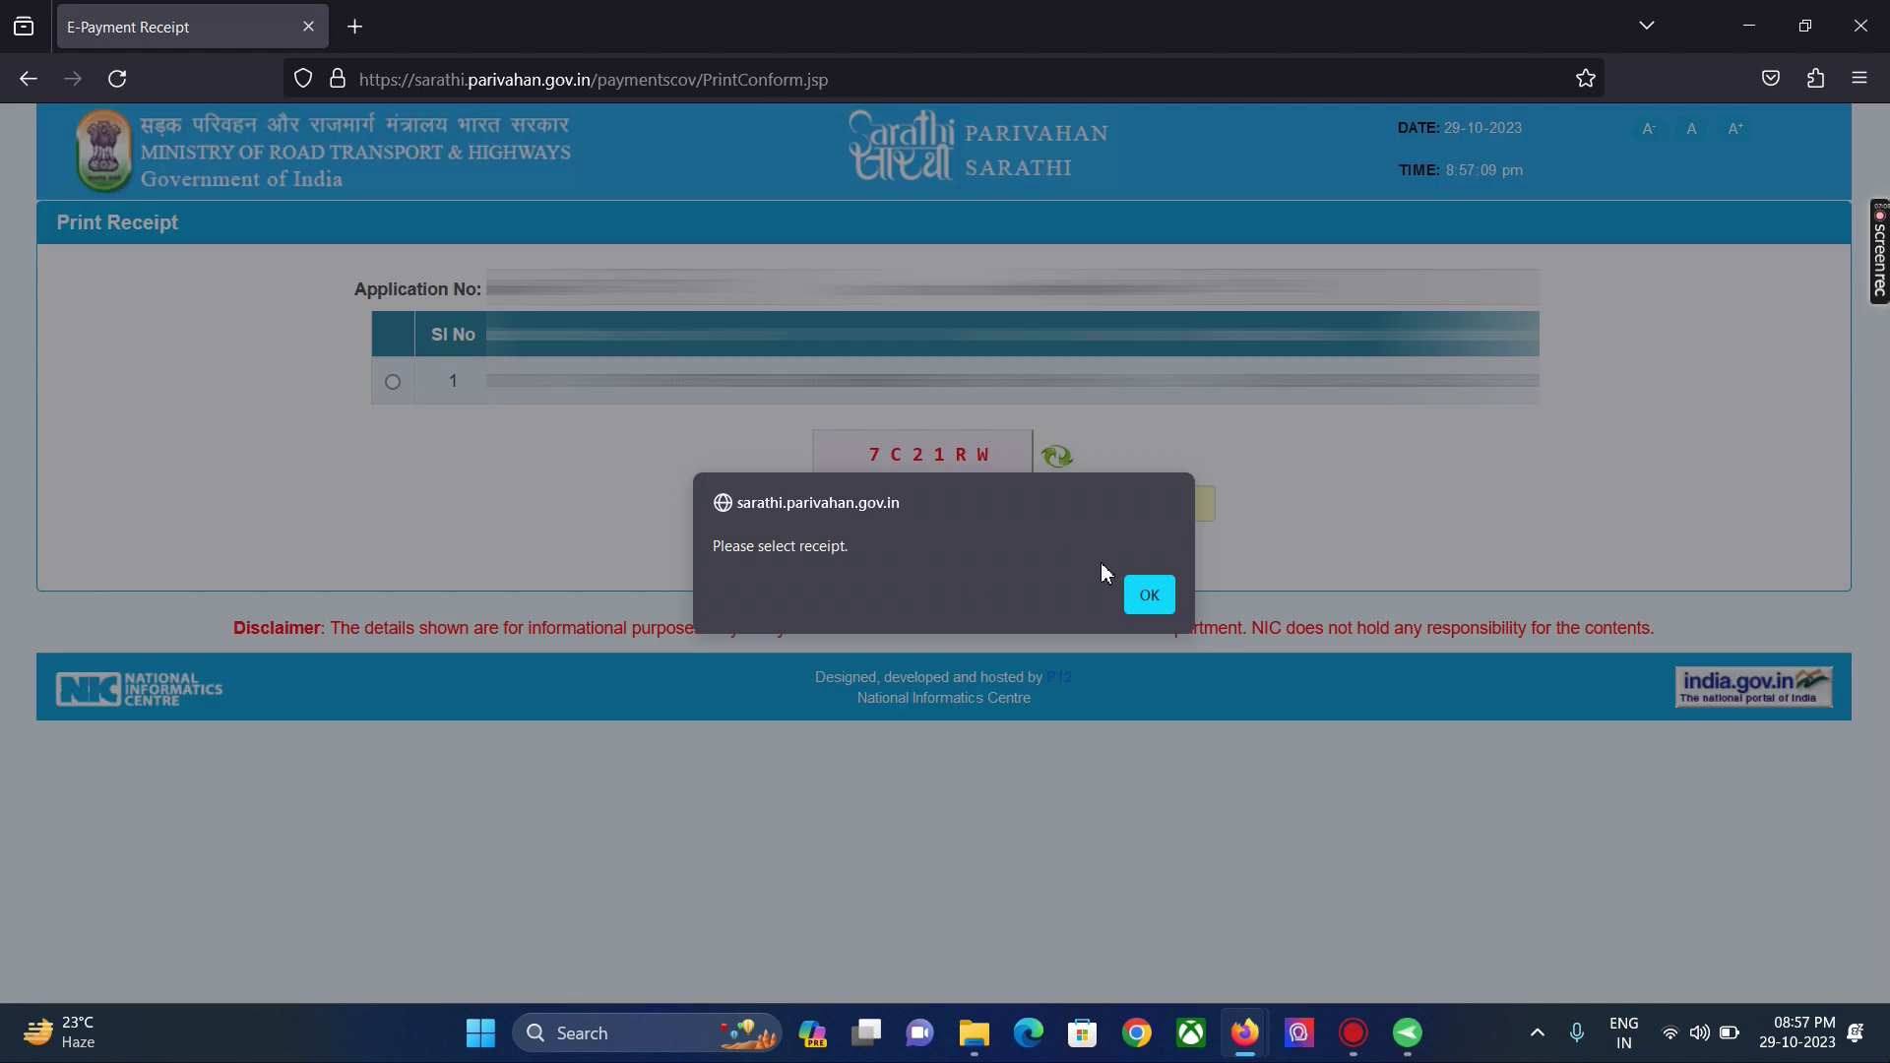
left_click(1149, 596)
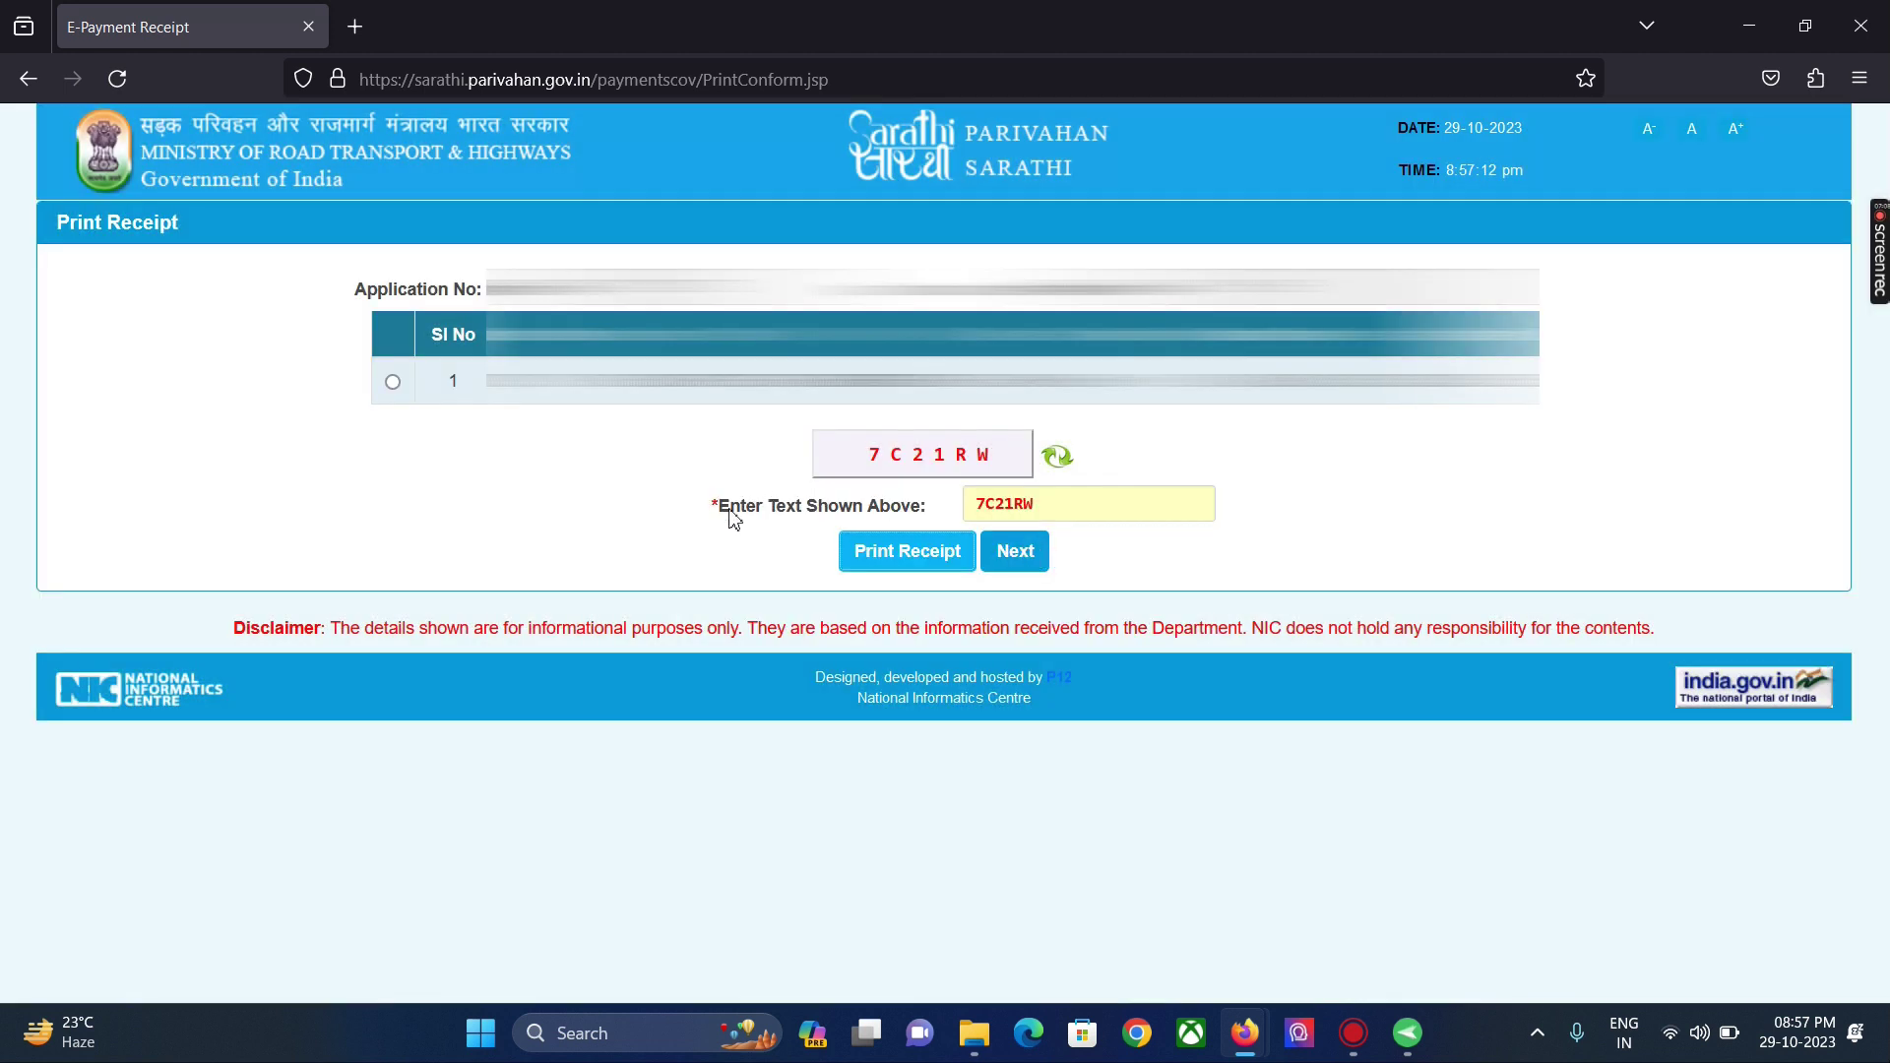
left_click(392, 381)
left_click(943, 556)
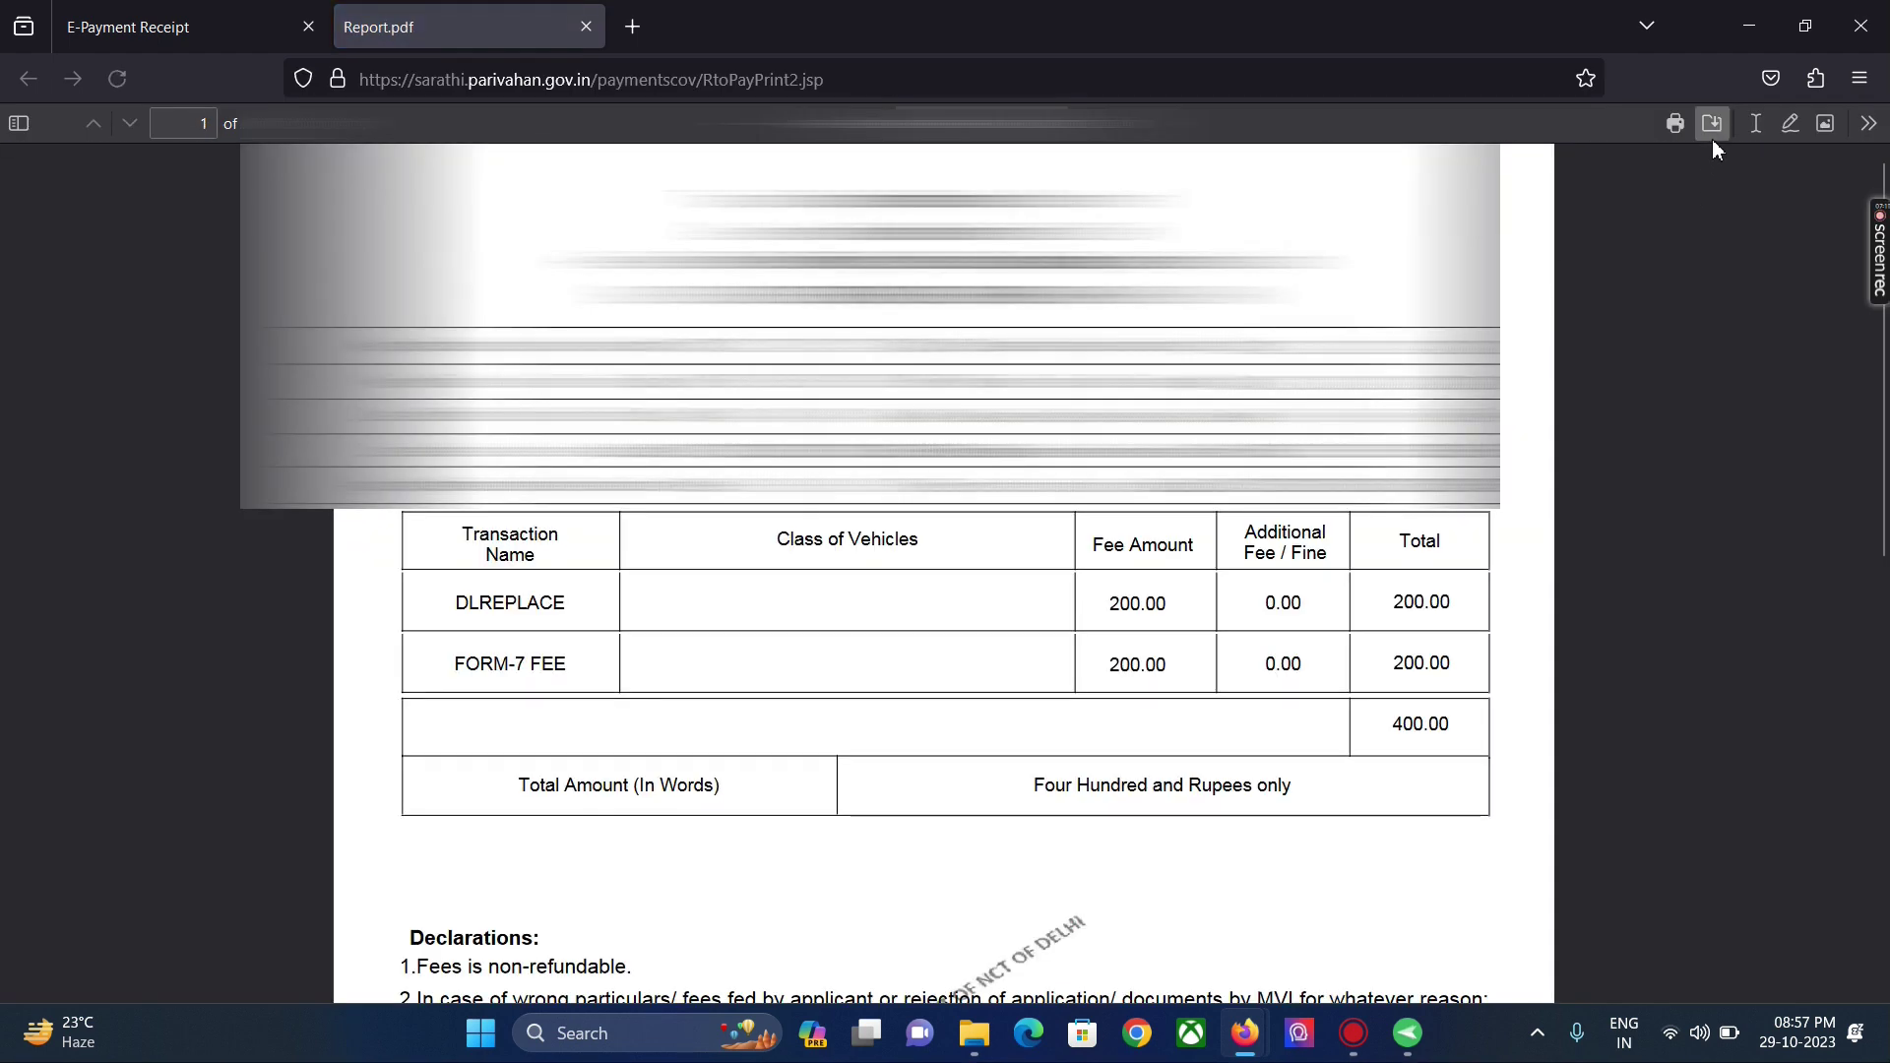
Step: Save the payment receipt PDF to the Desktop with the file name Report
left_click(1711, 126)
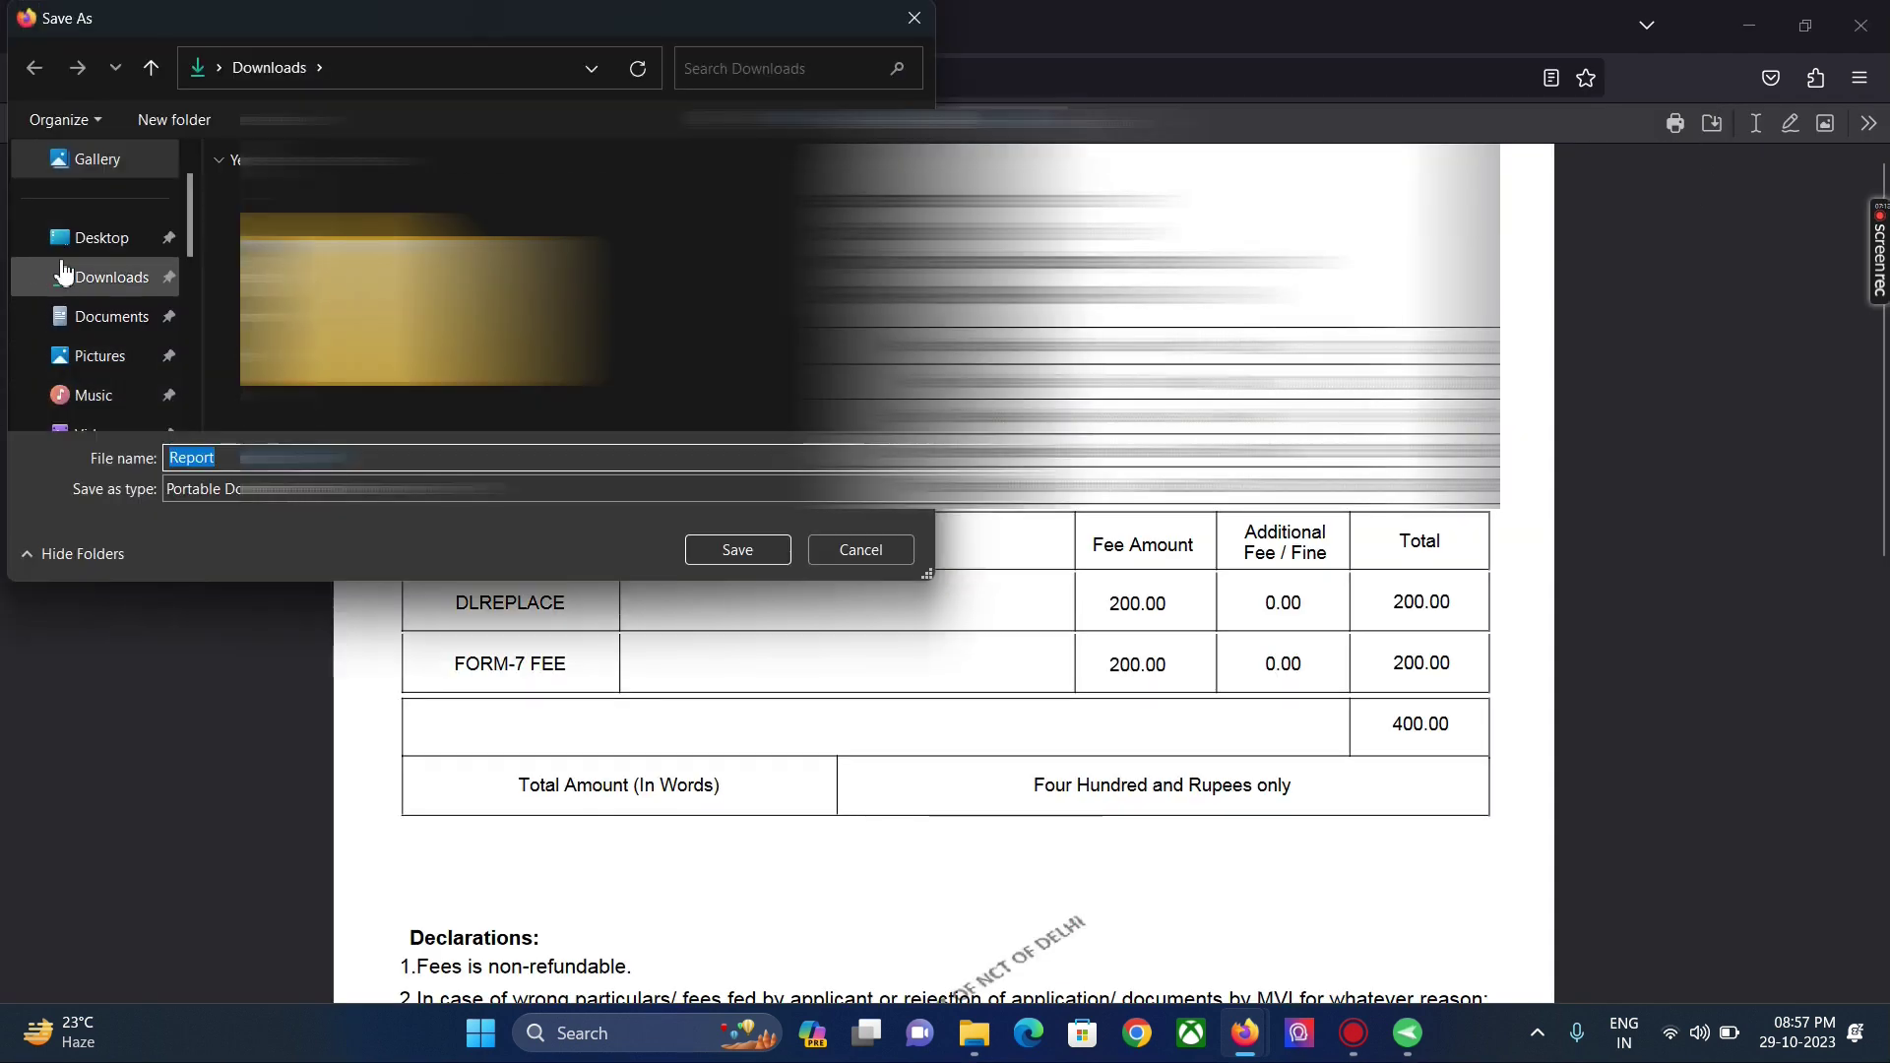
left_click(102, 237)
left_click(737, 550)
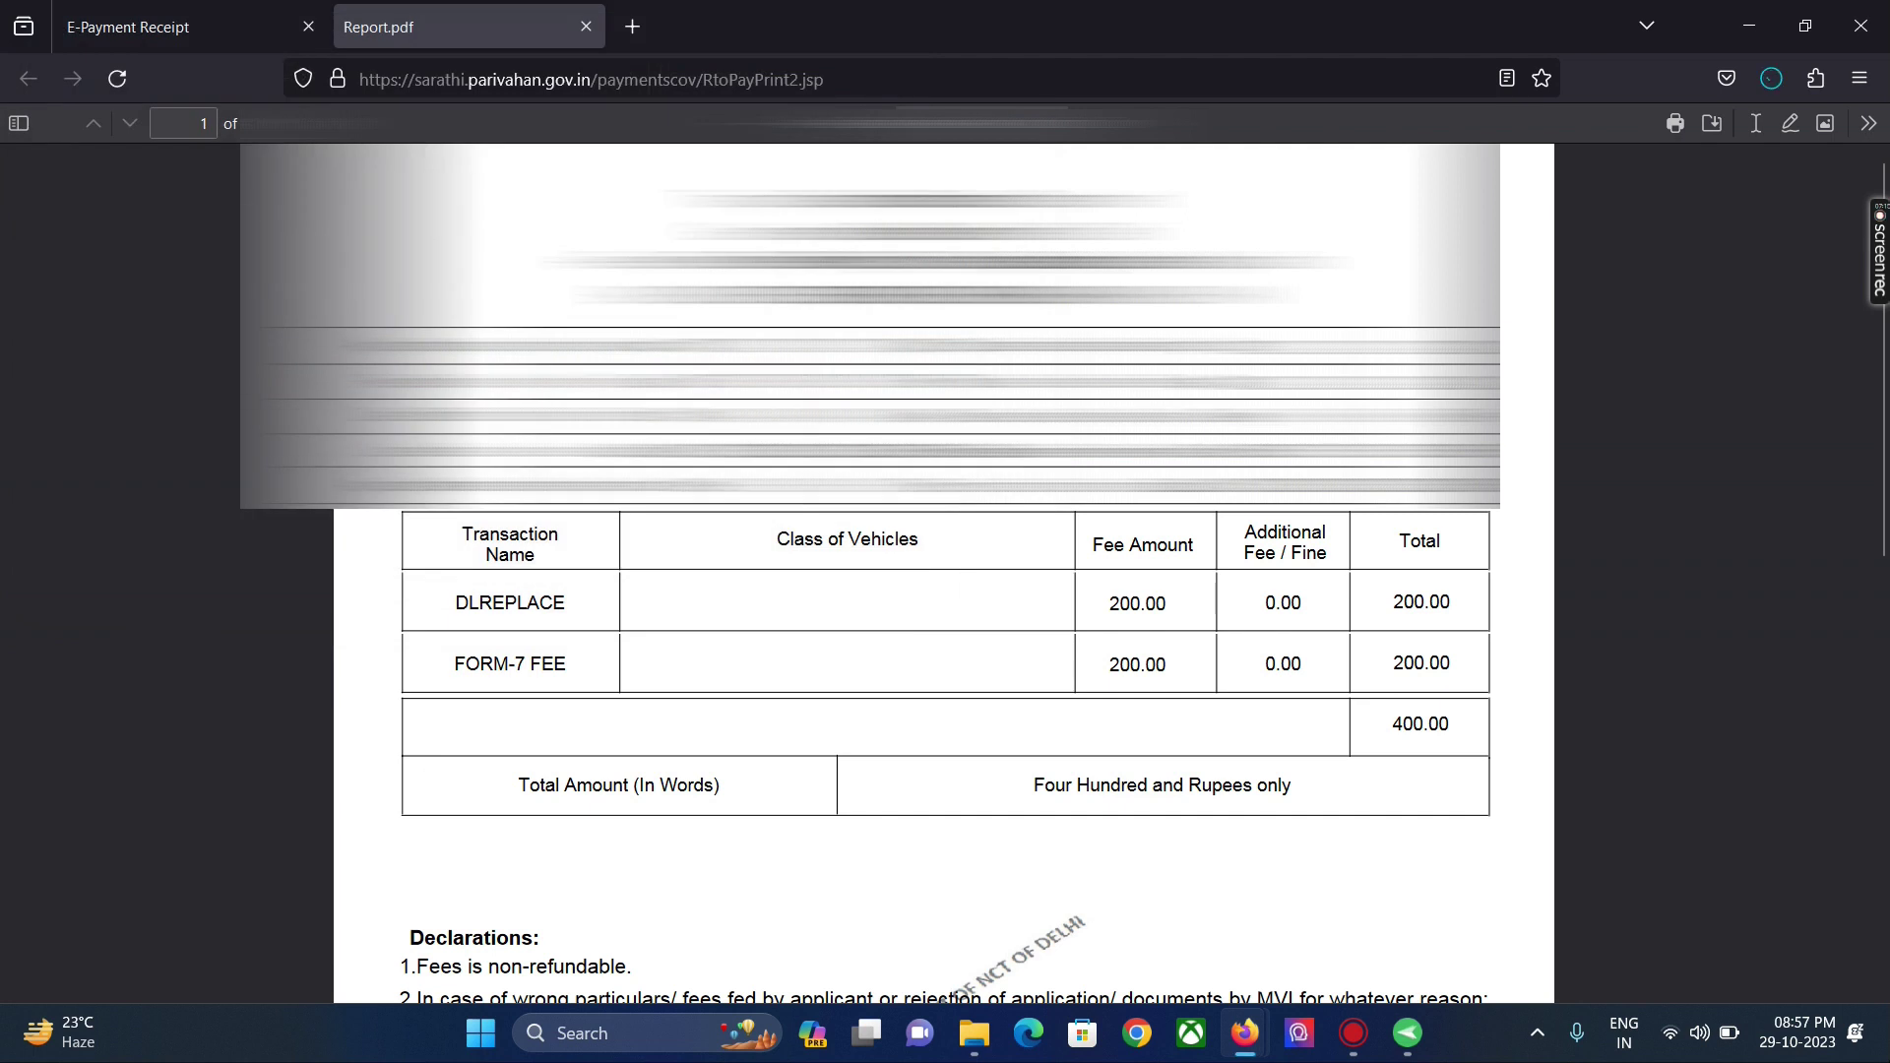
Step: Return to the receipt page, continue to Application Status, and submit the applicant's date of birth with the captcha text
left_click(187, 26)
left_click(1014, 553)
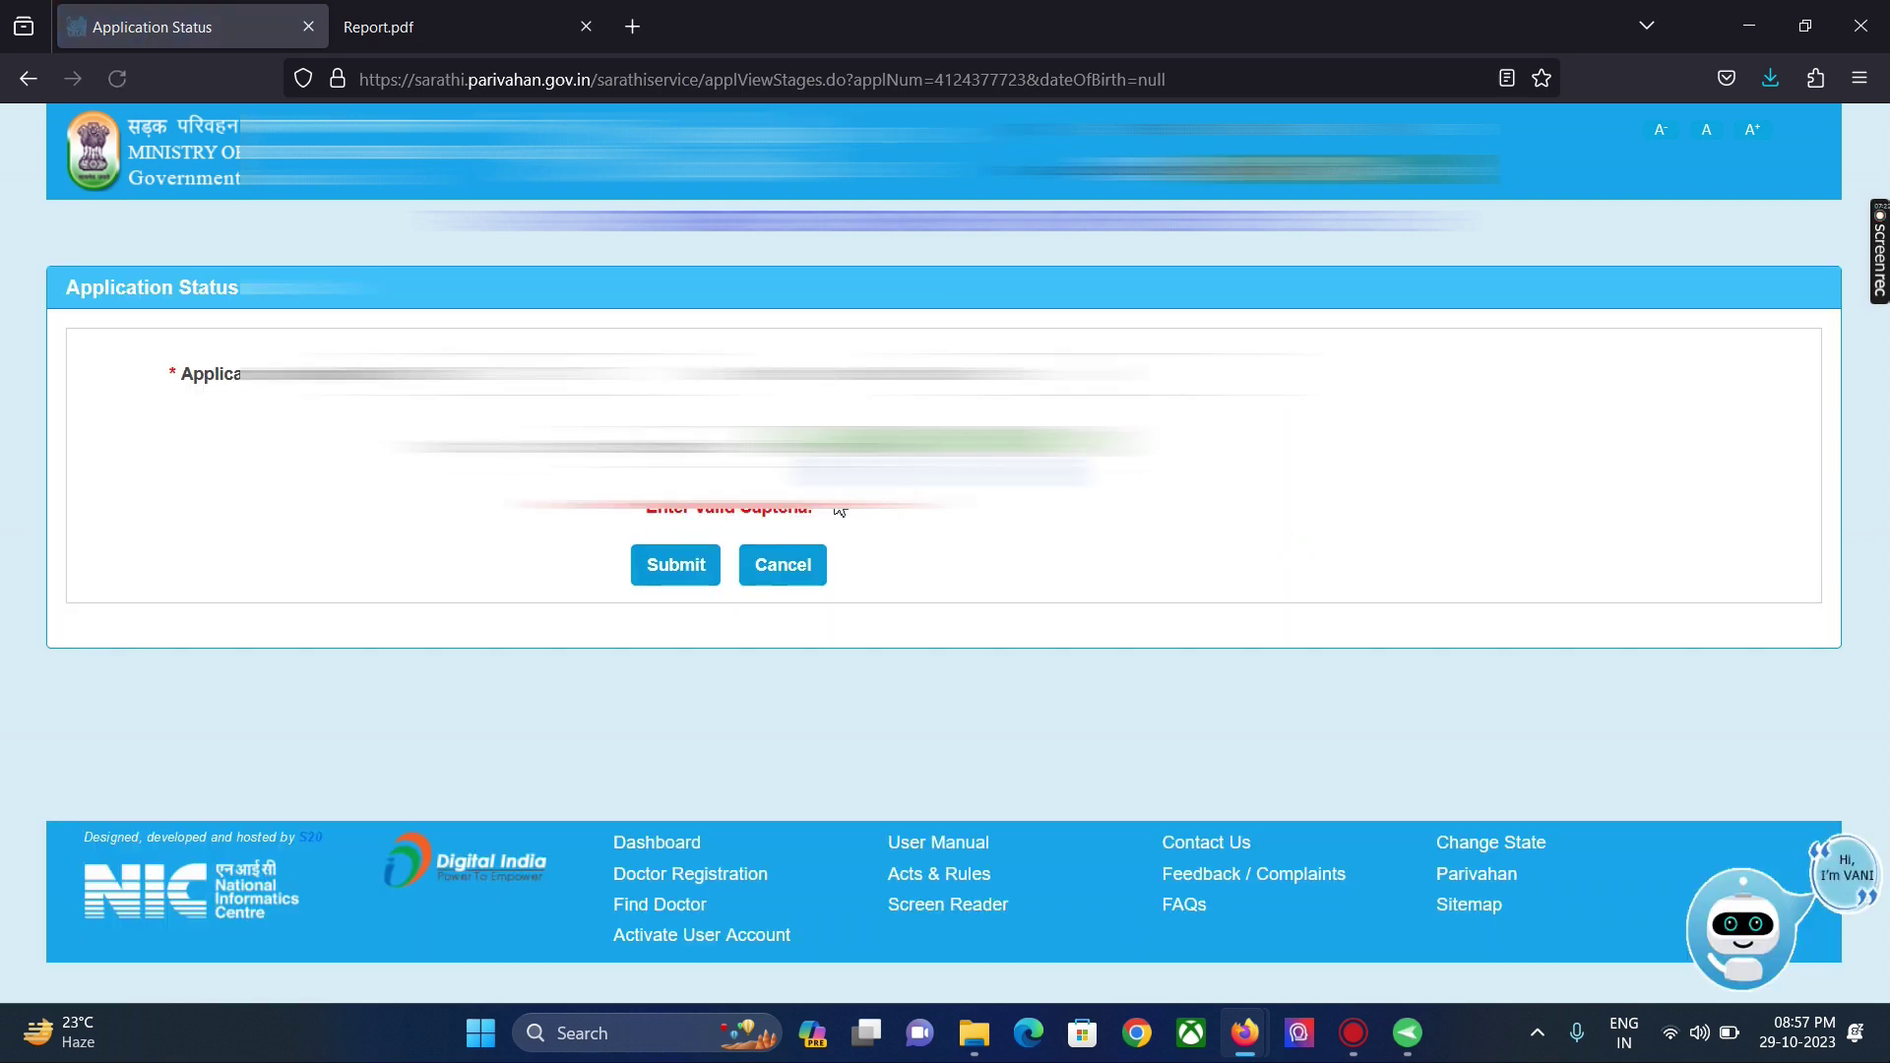
left_click(1083, 482)
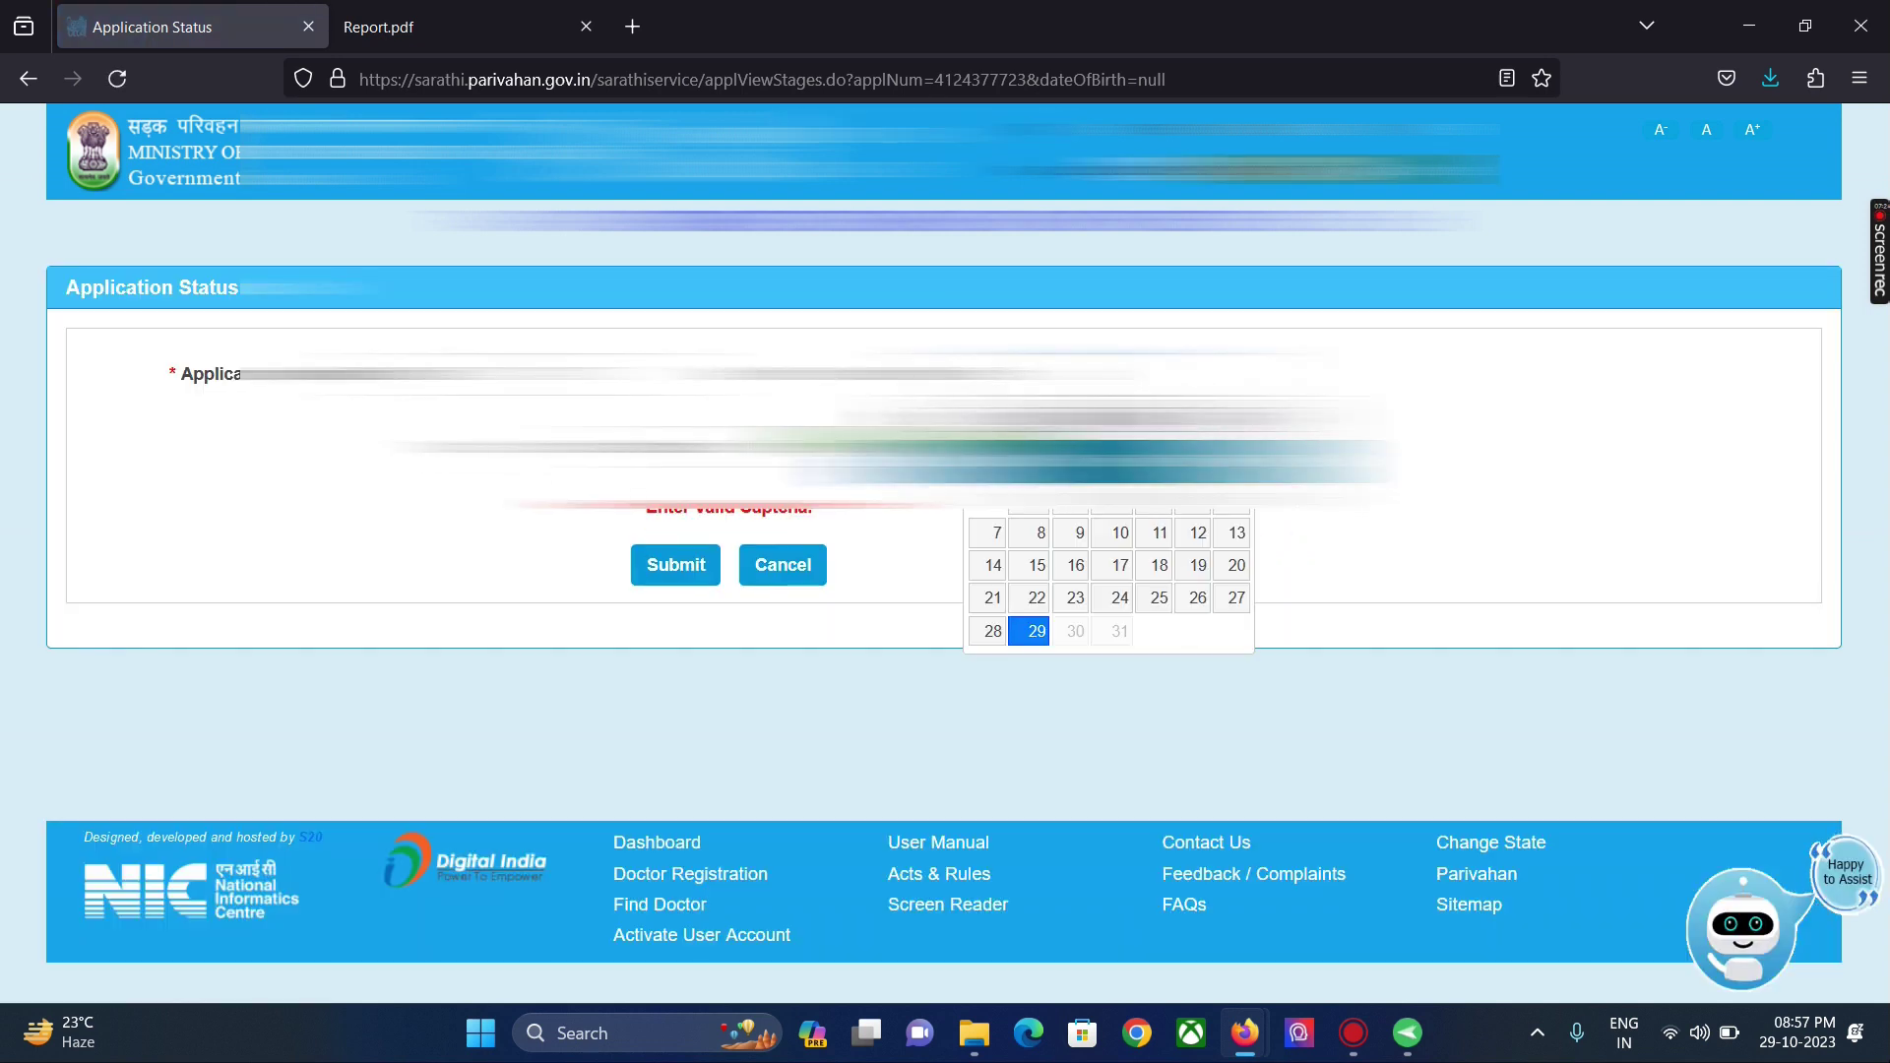
left_click(1147, 493)
scroll(1174, 583, "up", 10)
scroll(1174, 582, "down", 3)
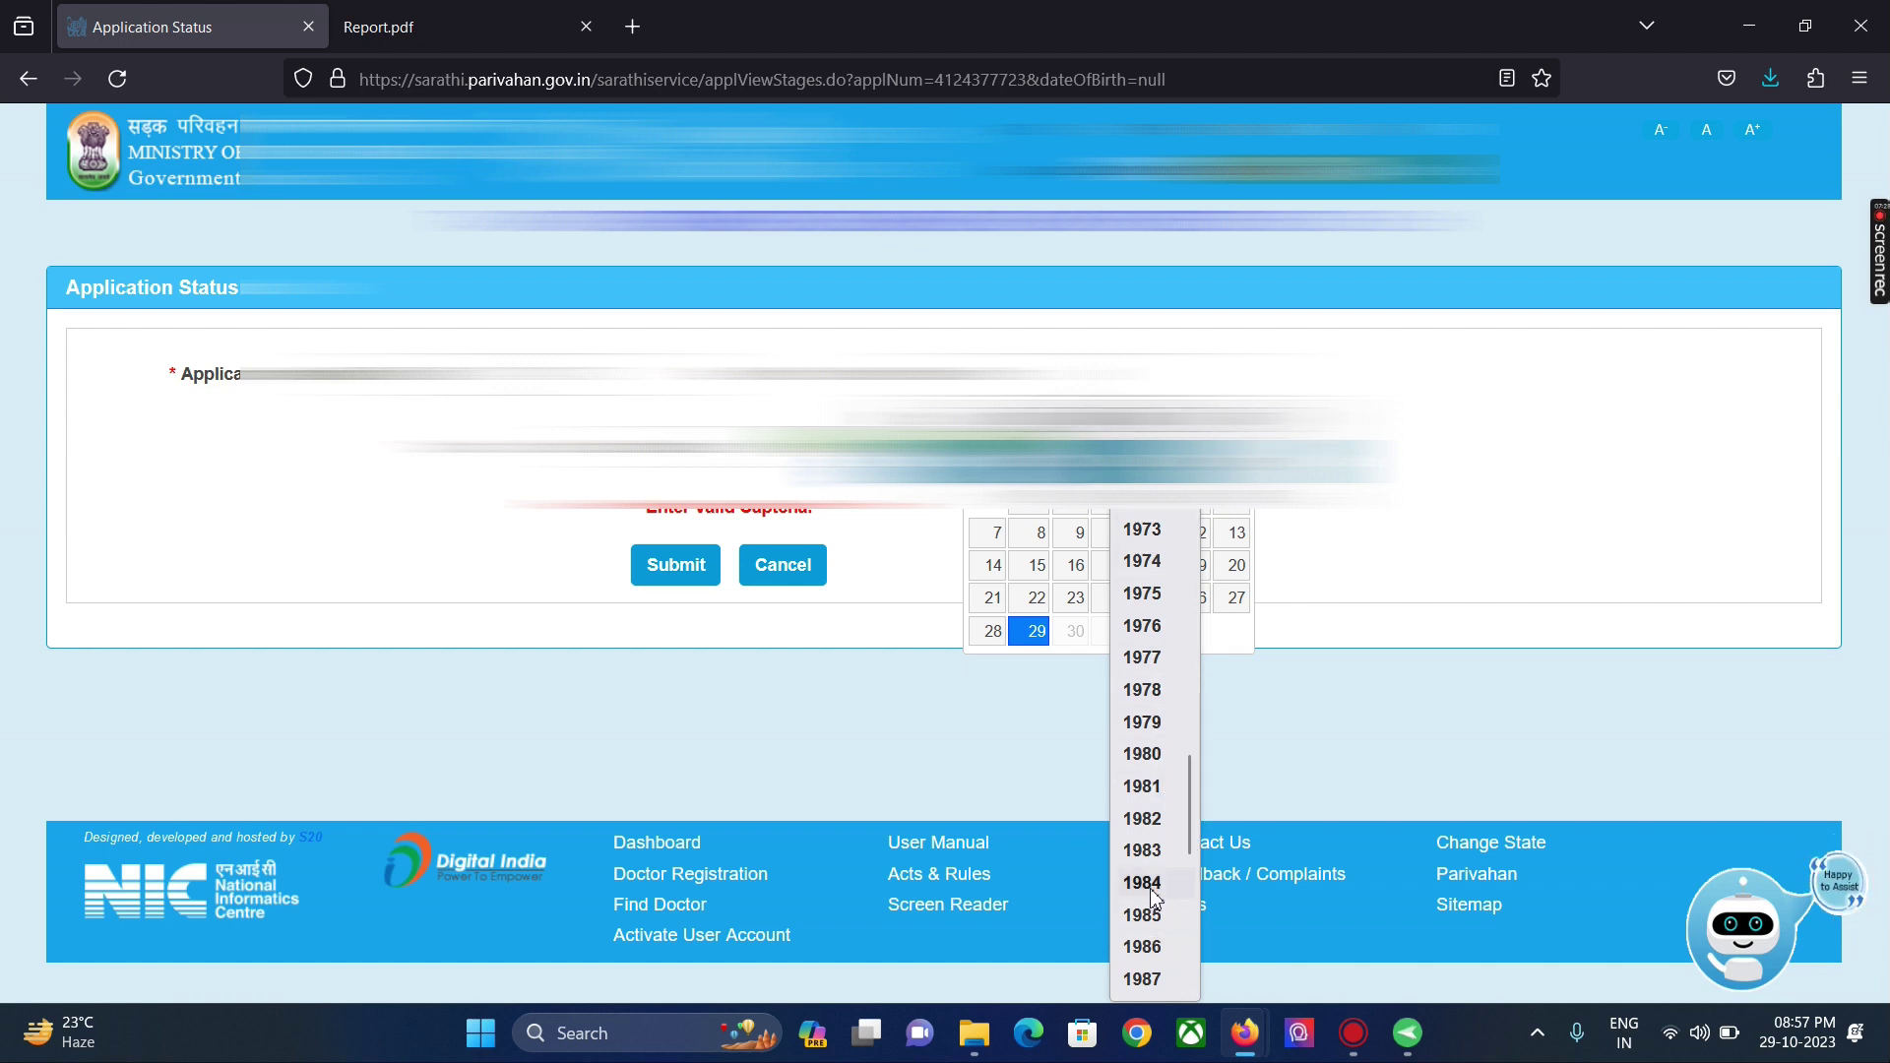
left_click(1150, 883)
left_click(1058, 492)
left_click(1047, 544)
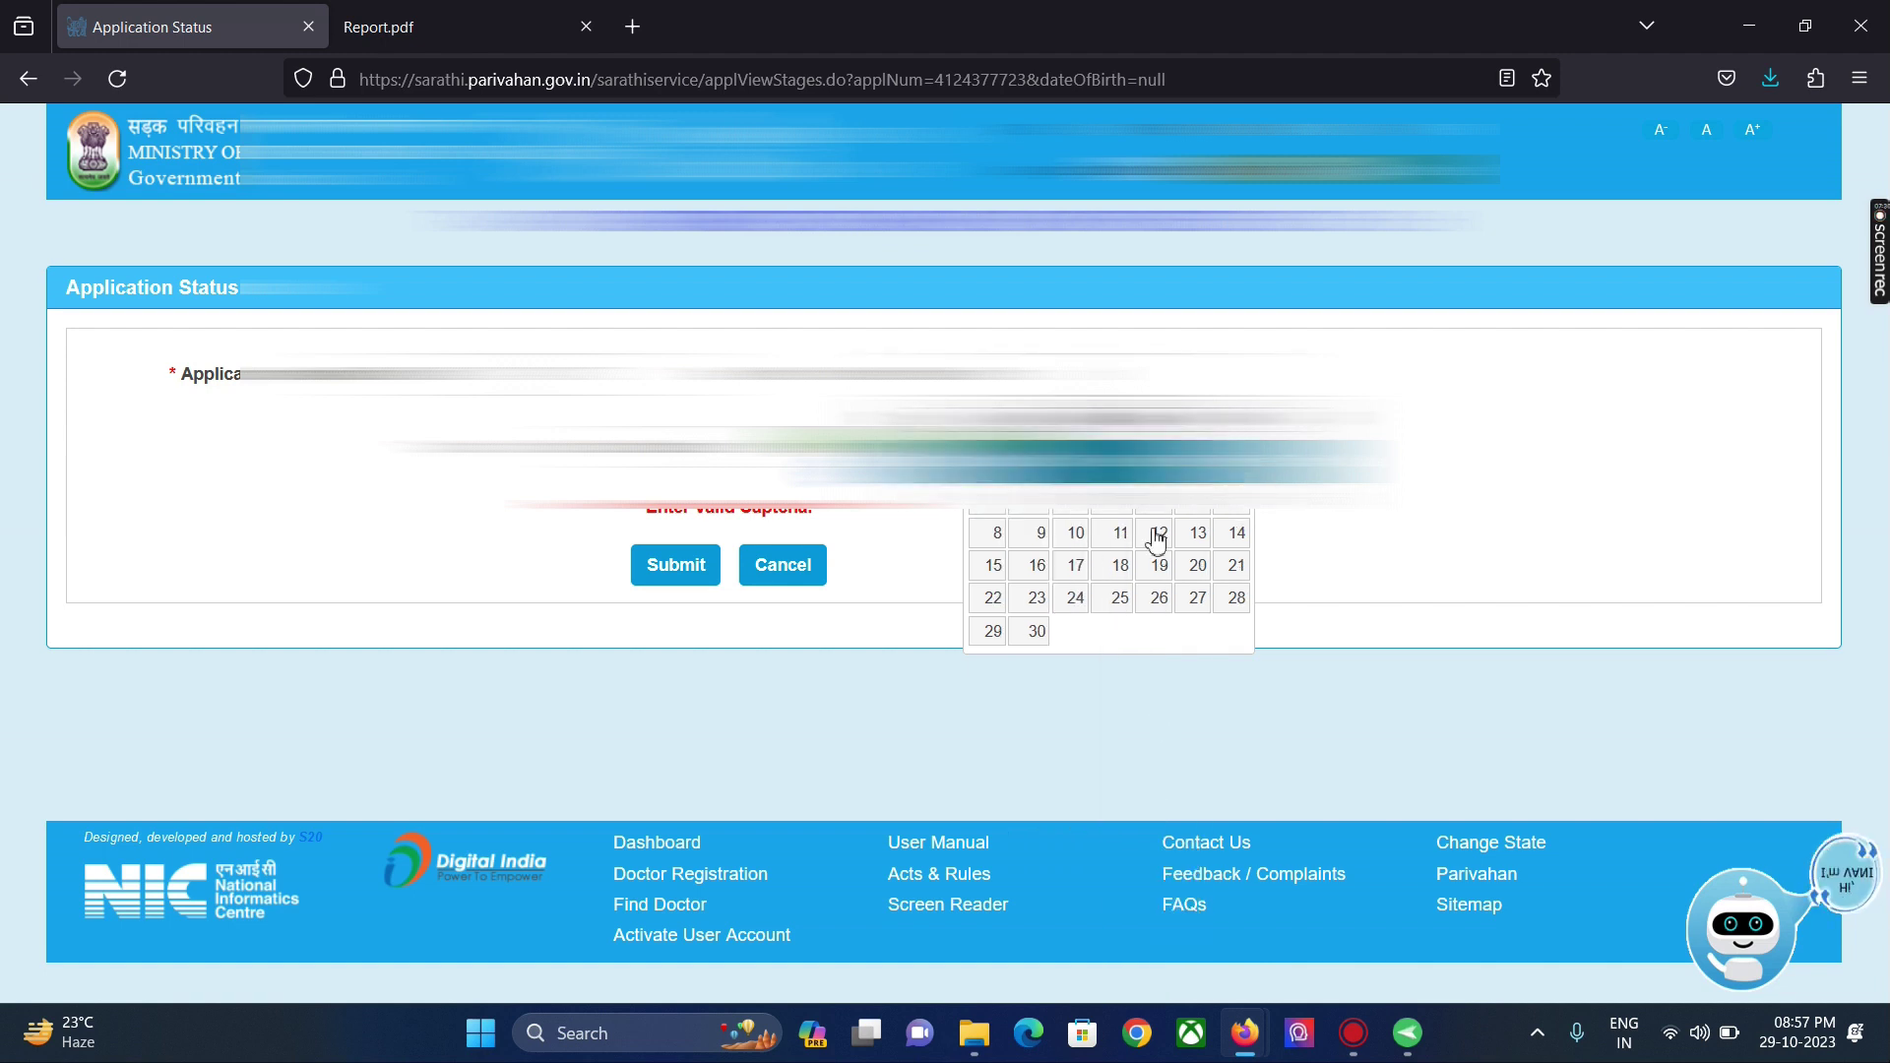
left_click(1078, 537)
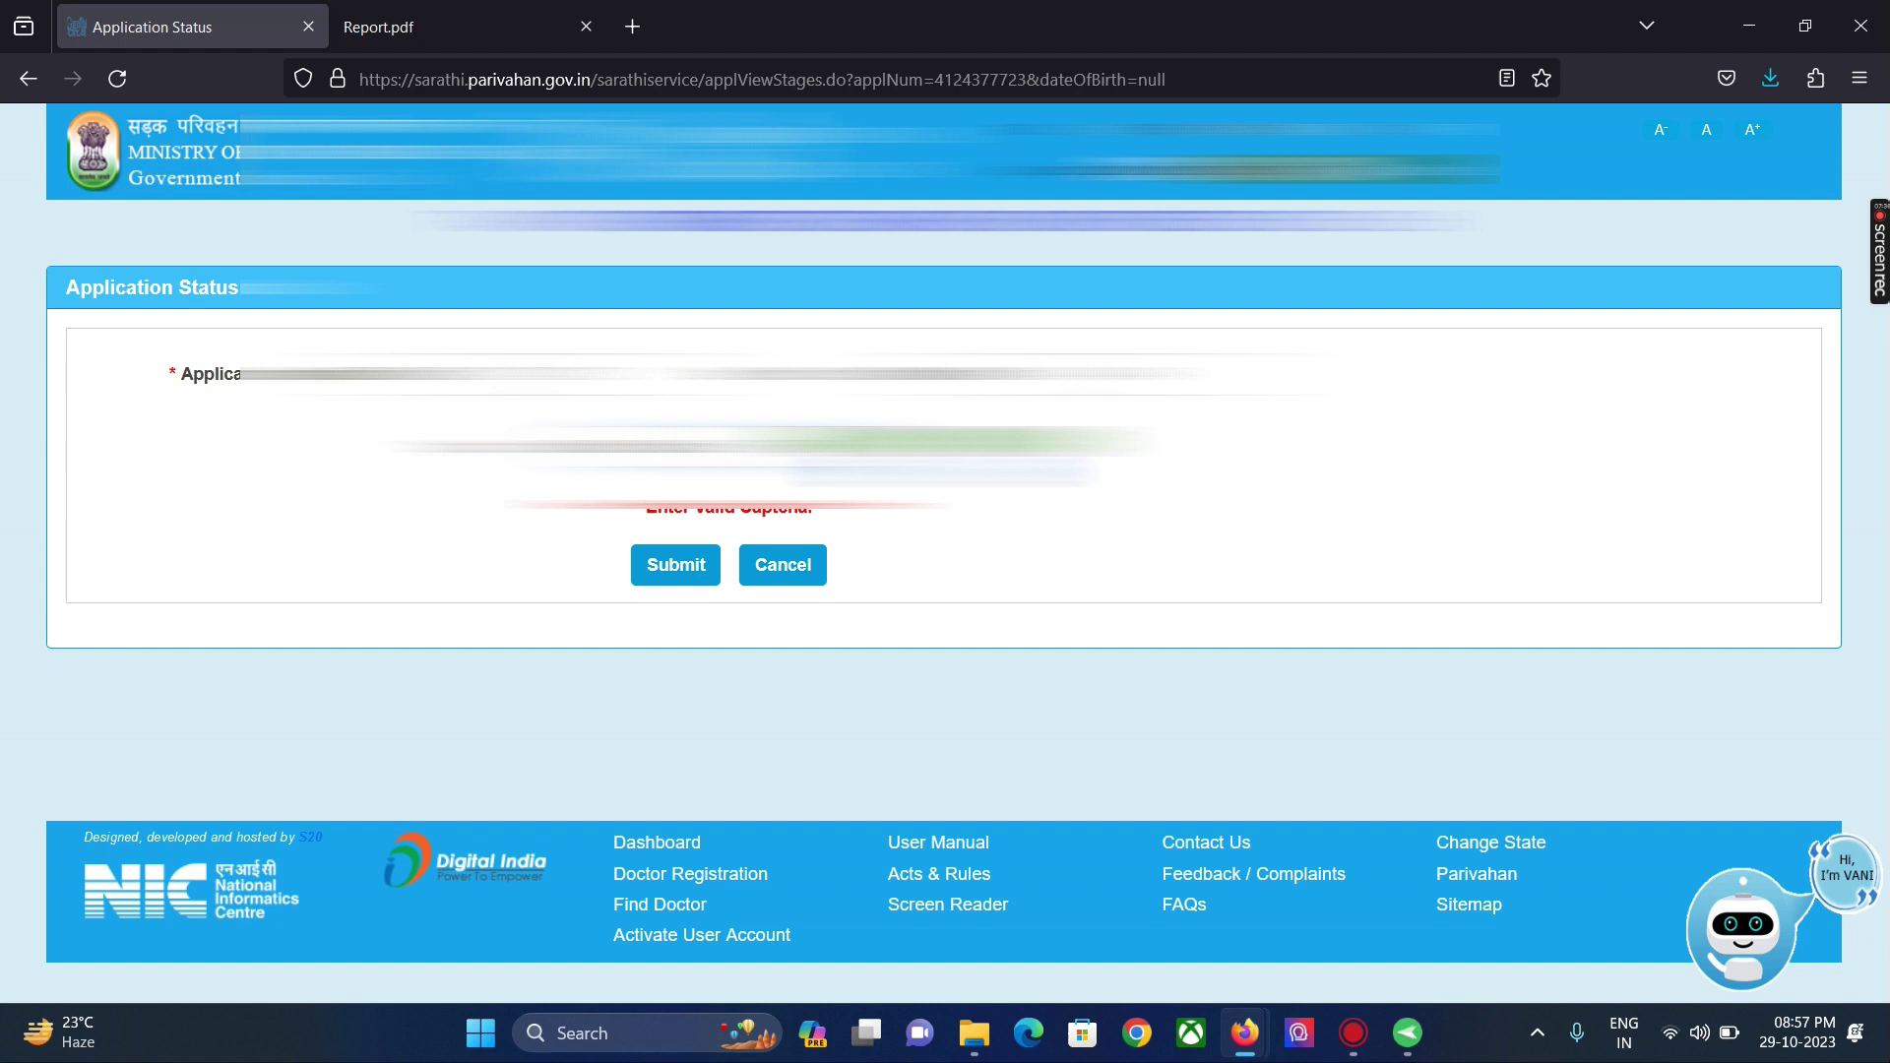
left_click(678, 565)
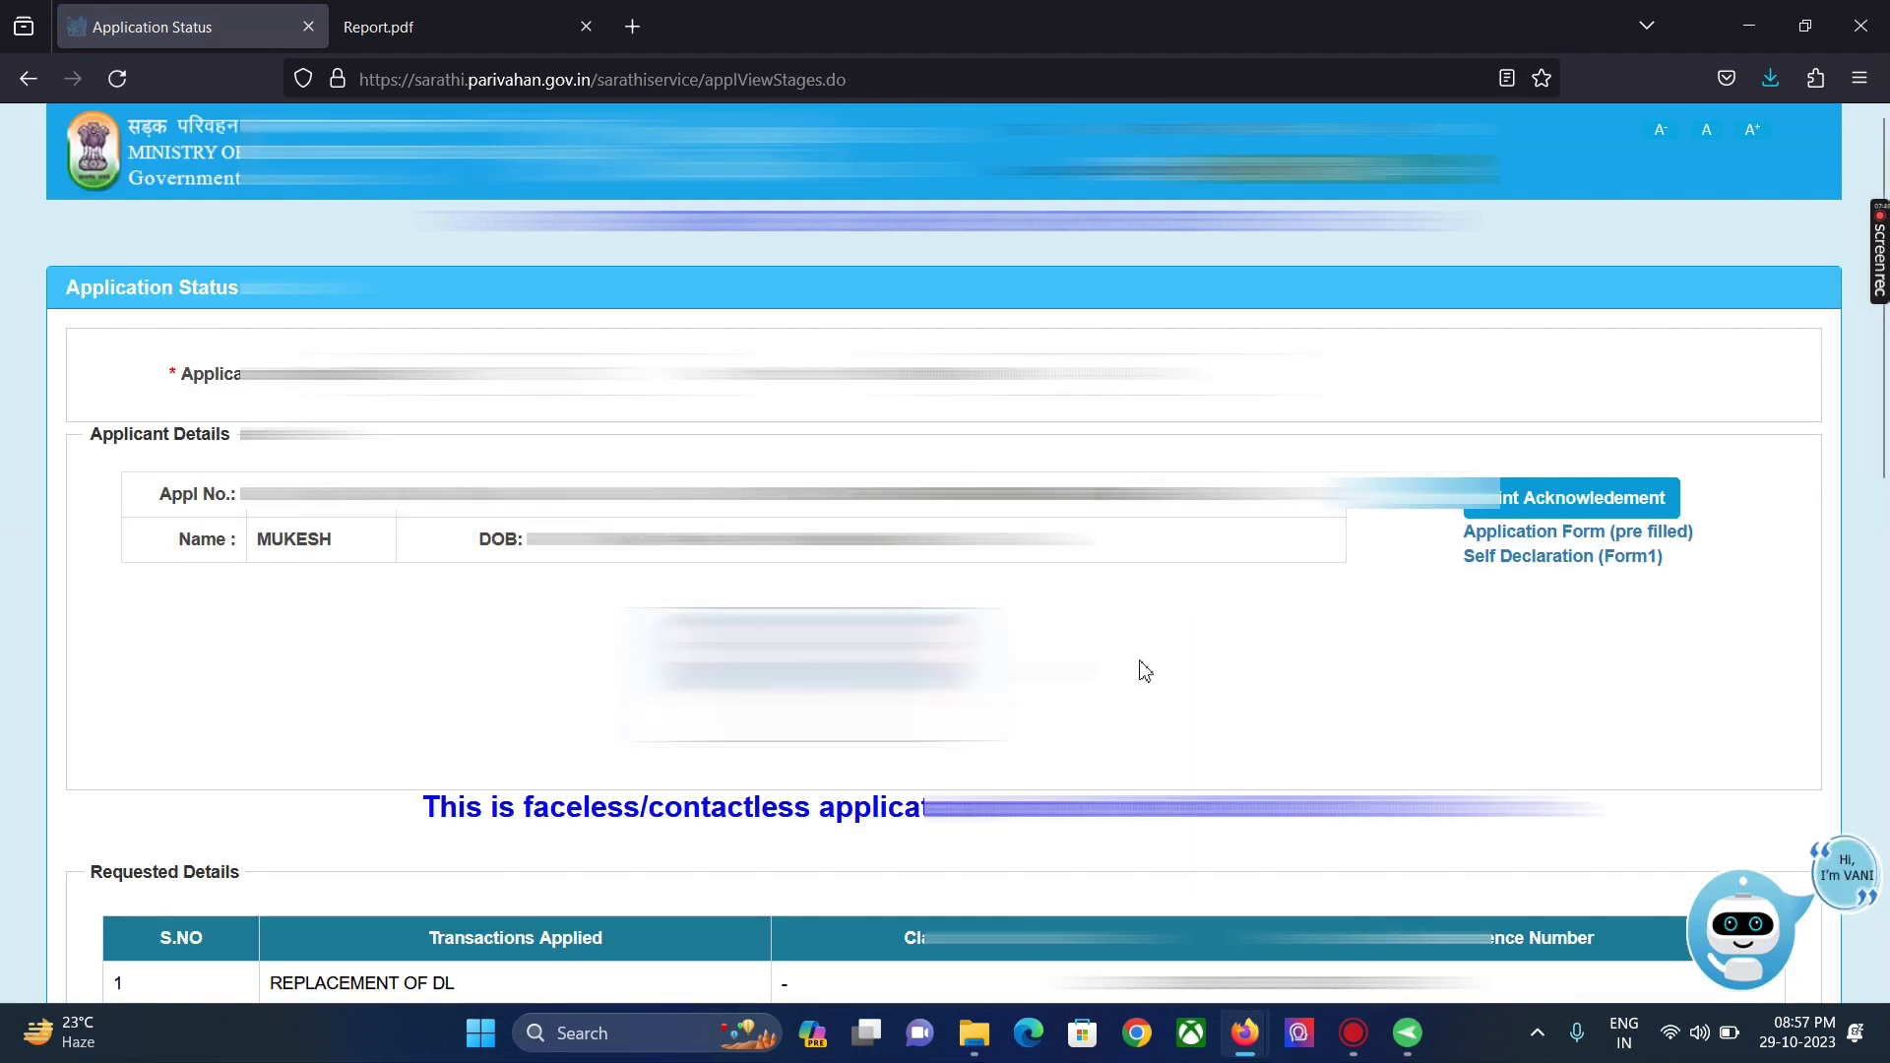
Step: Examine the application's requested transactions, completed flows, current status and related applications
scroll(1145, 671, "down", 2)
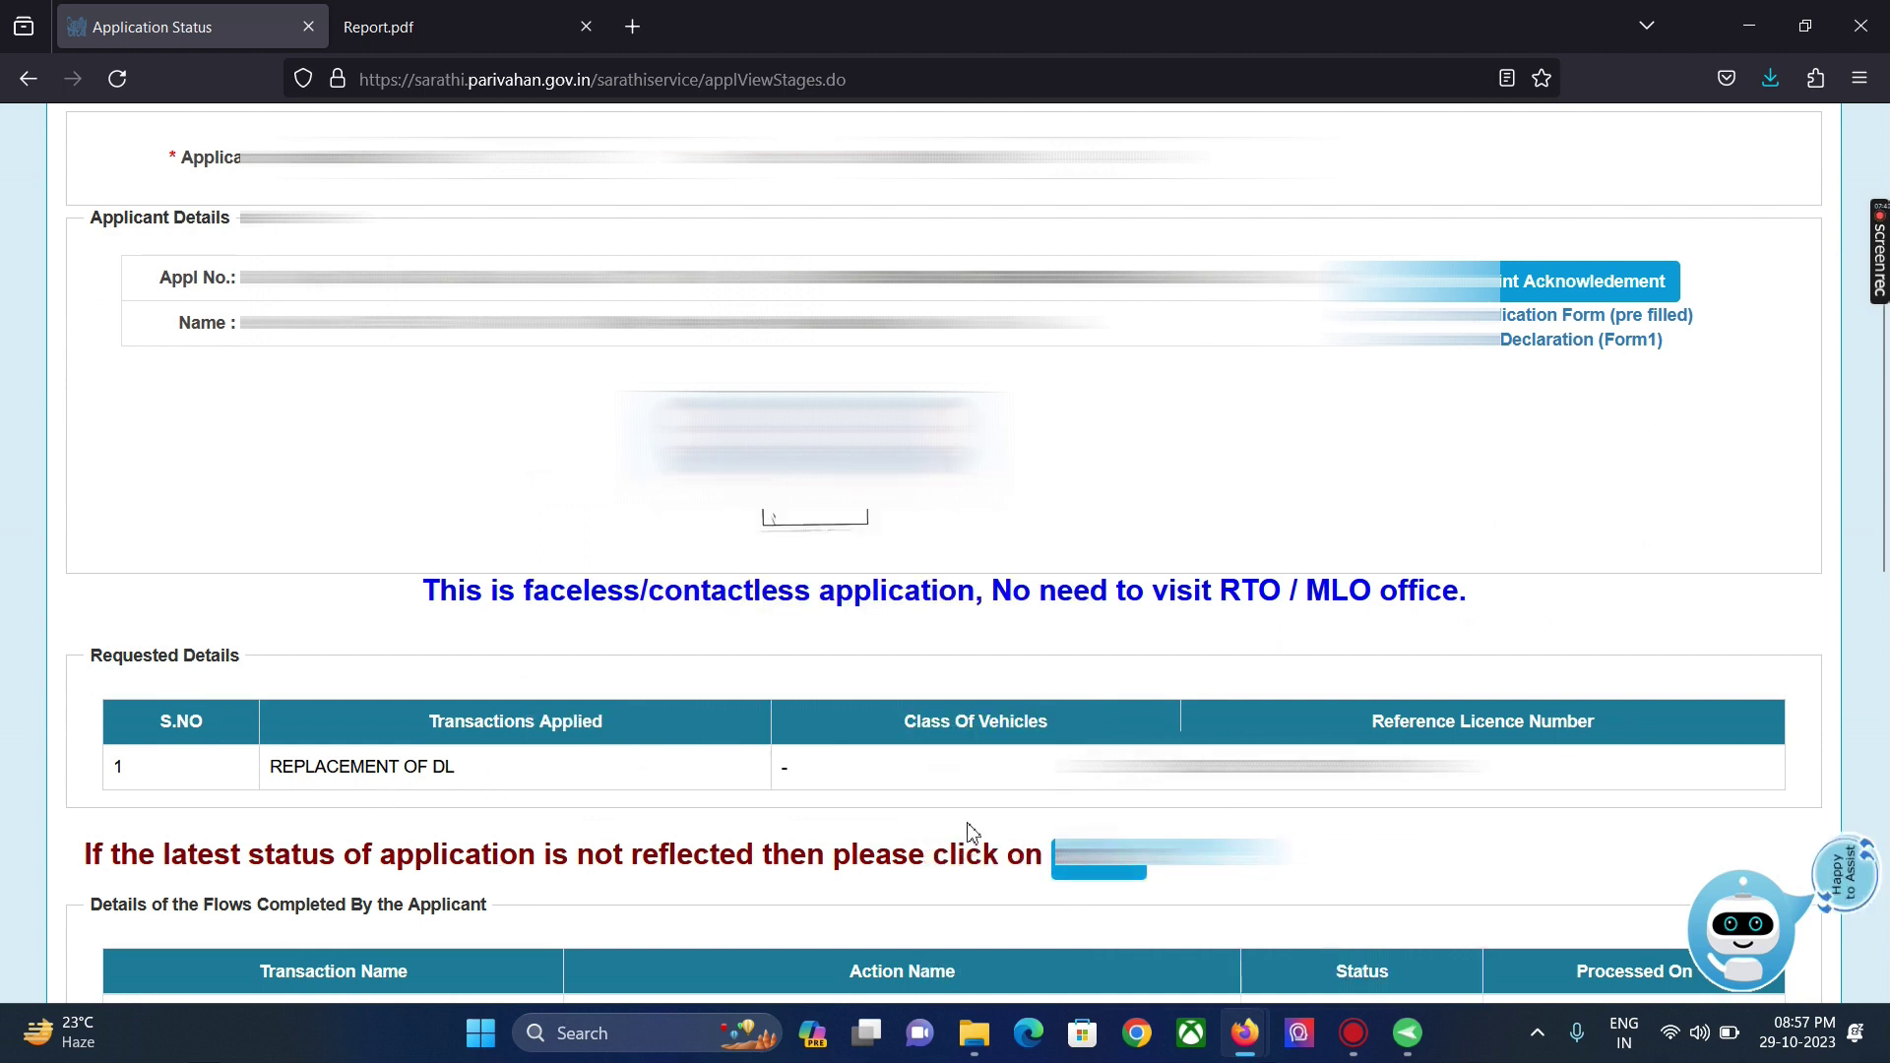
scroll(965, 839, "down", 4)
scroll(1658, 746, "up", 2)
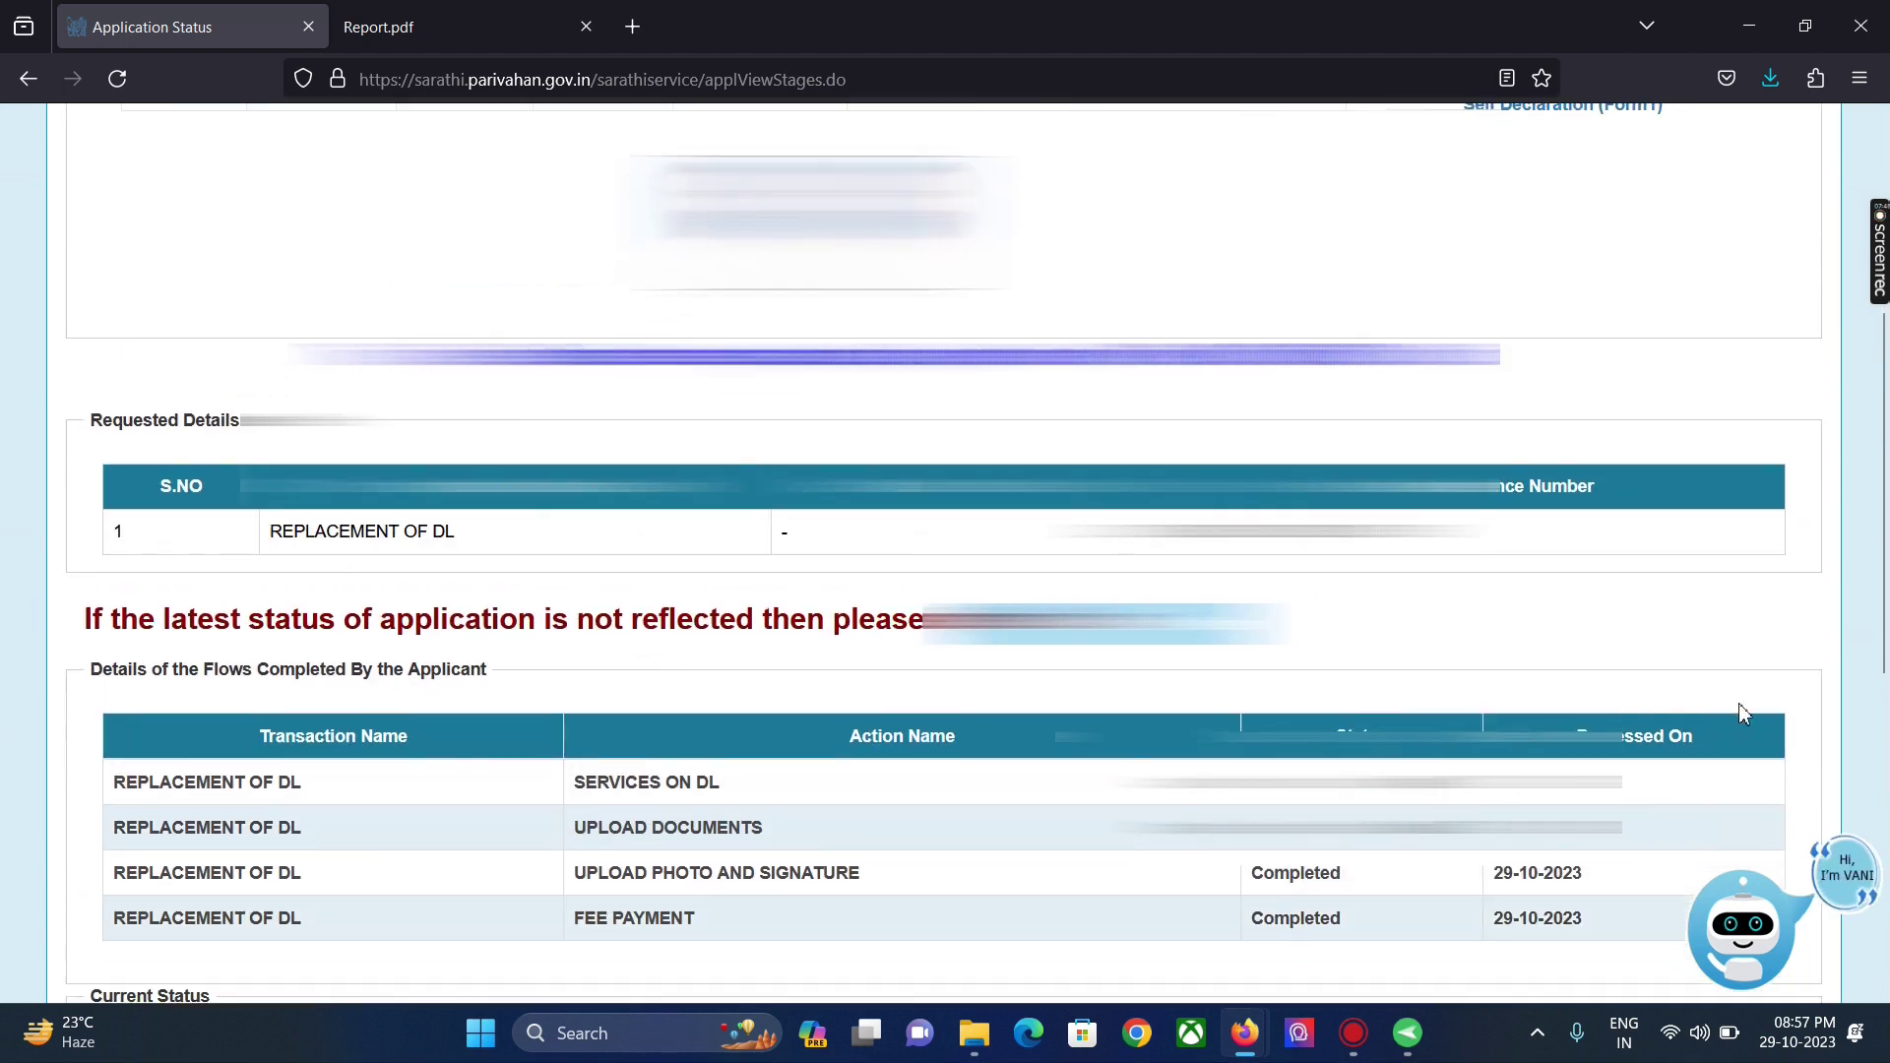
scroll(1882, 697, "down", 2)
scroll(1882, 697, "down", 5)
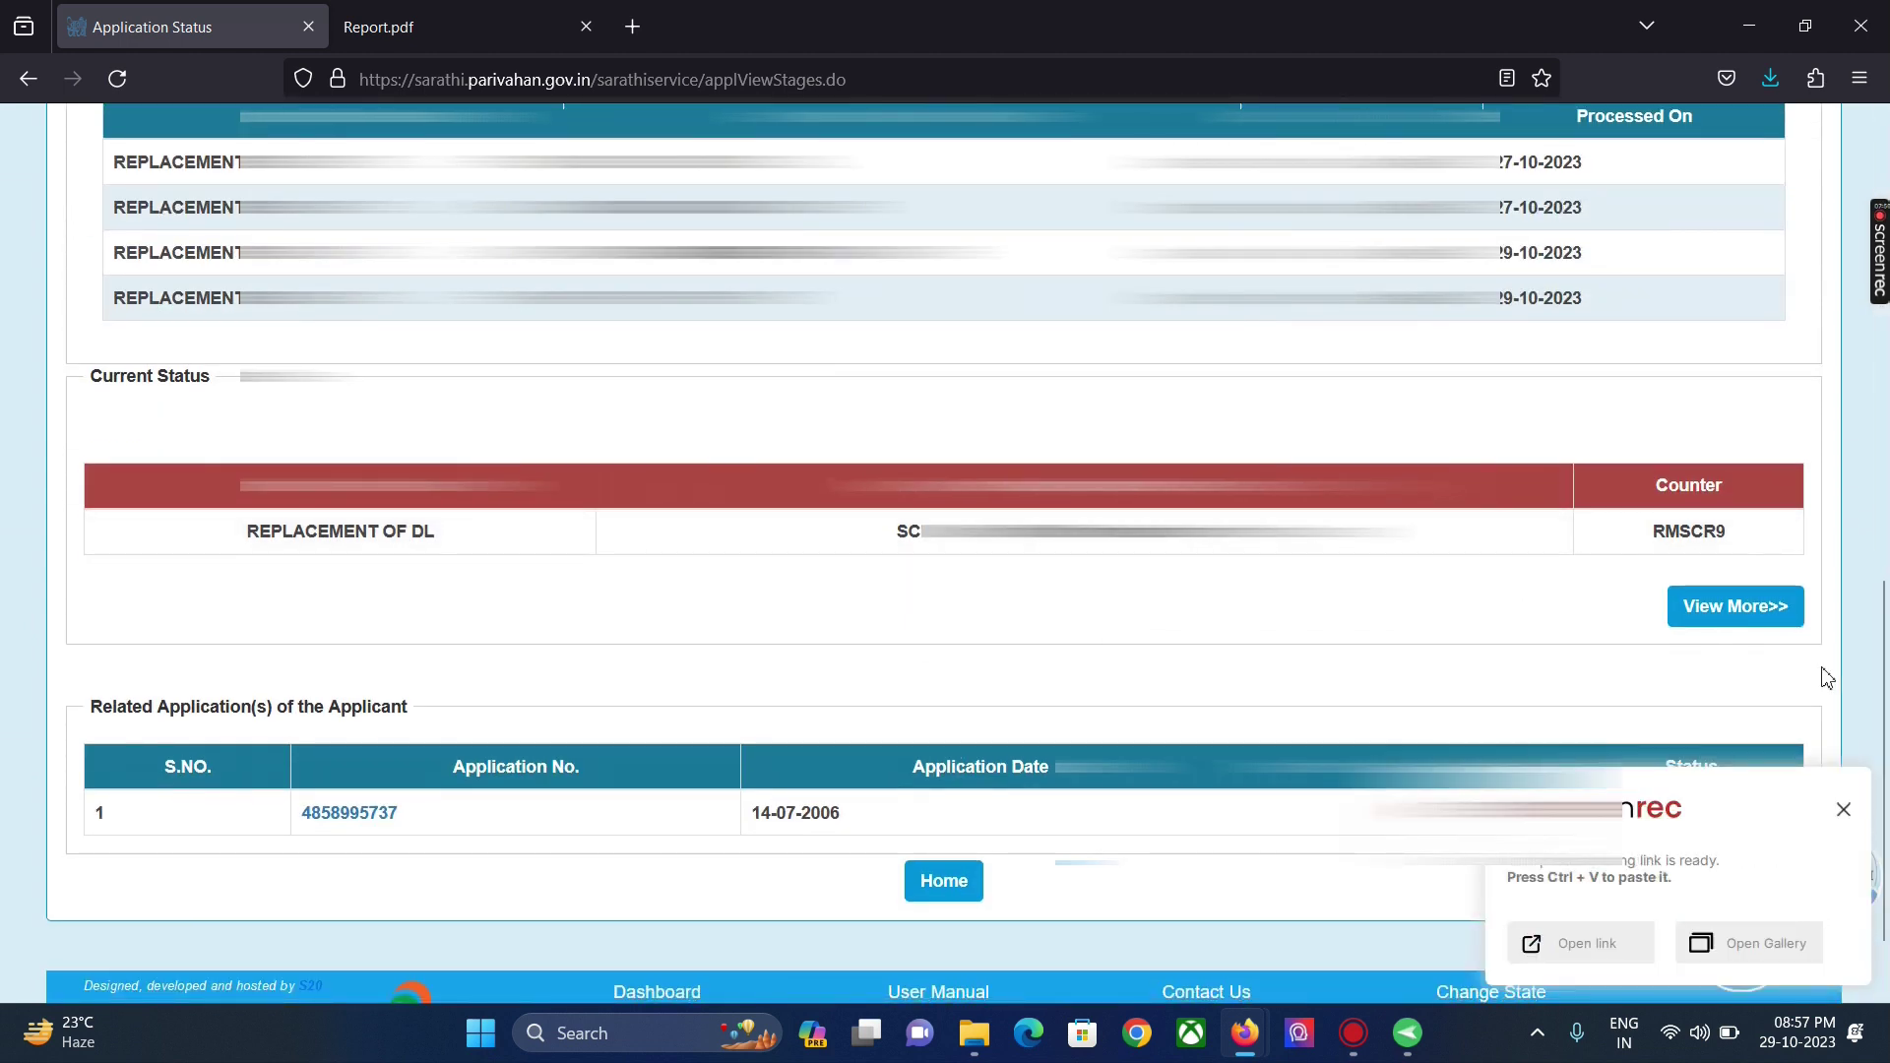
scroll(579, 918, "down", 1)
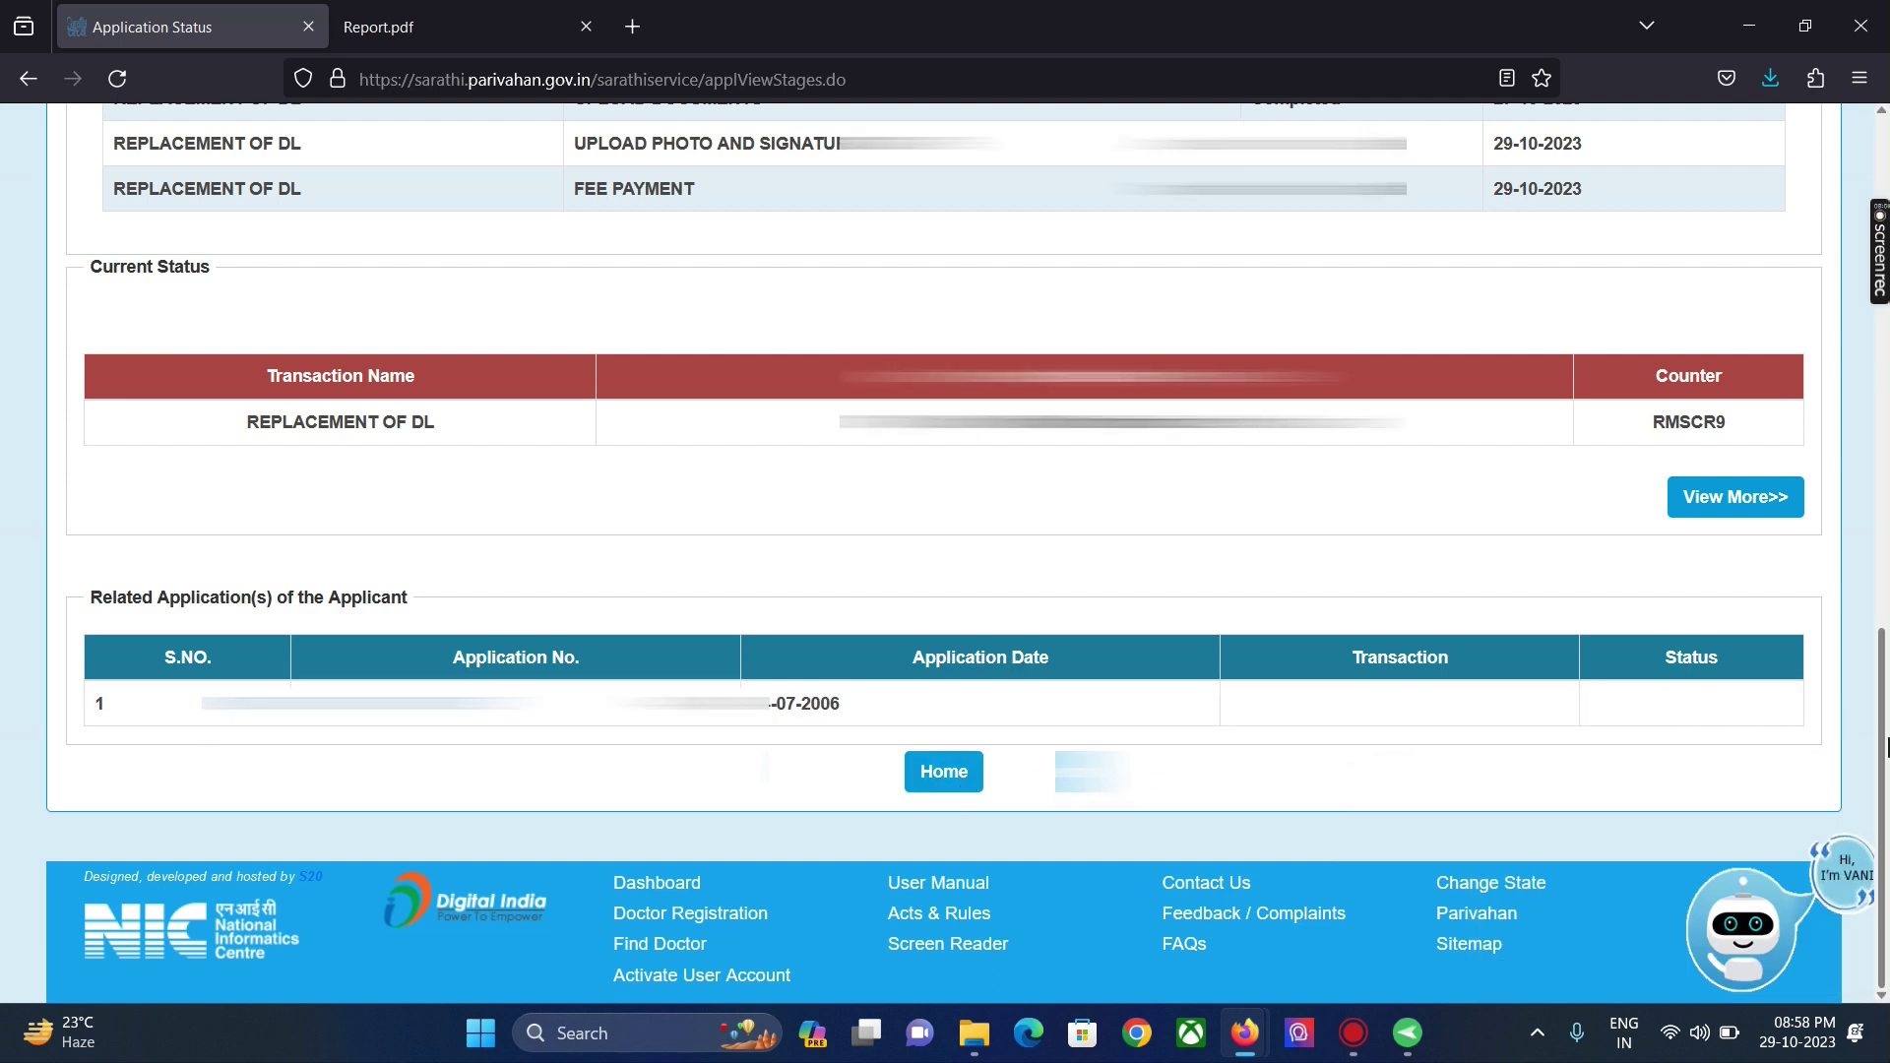
scroll(1885, 578, "up", 4)
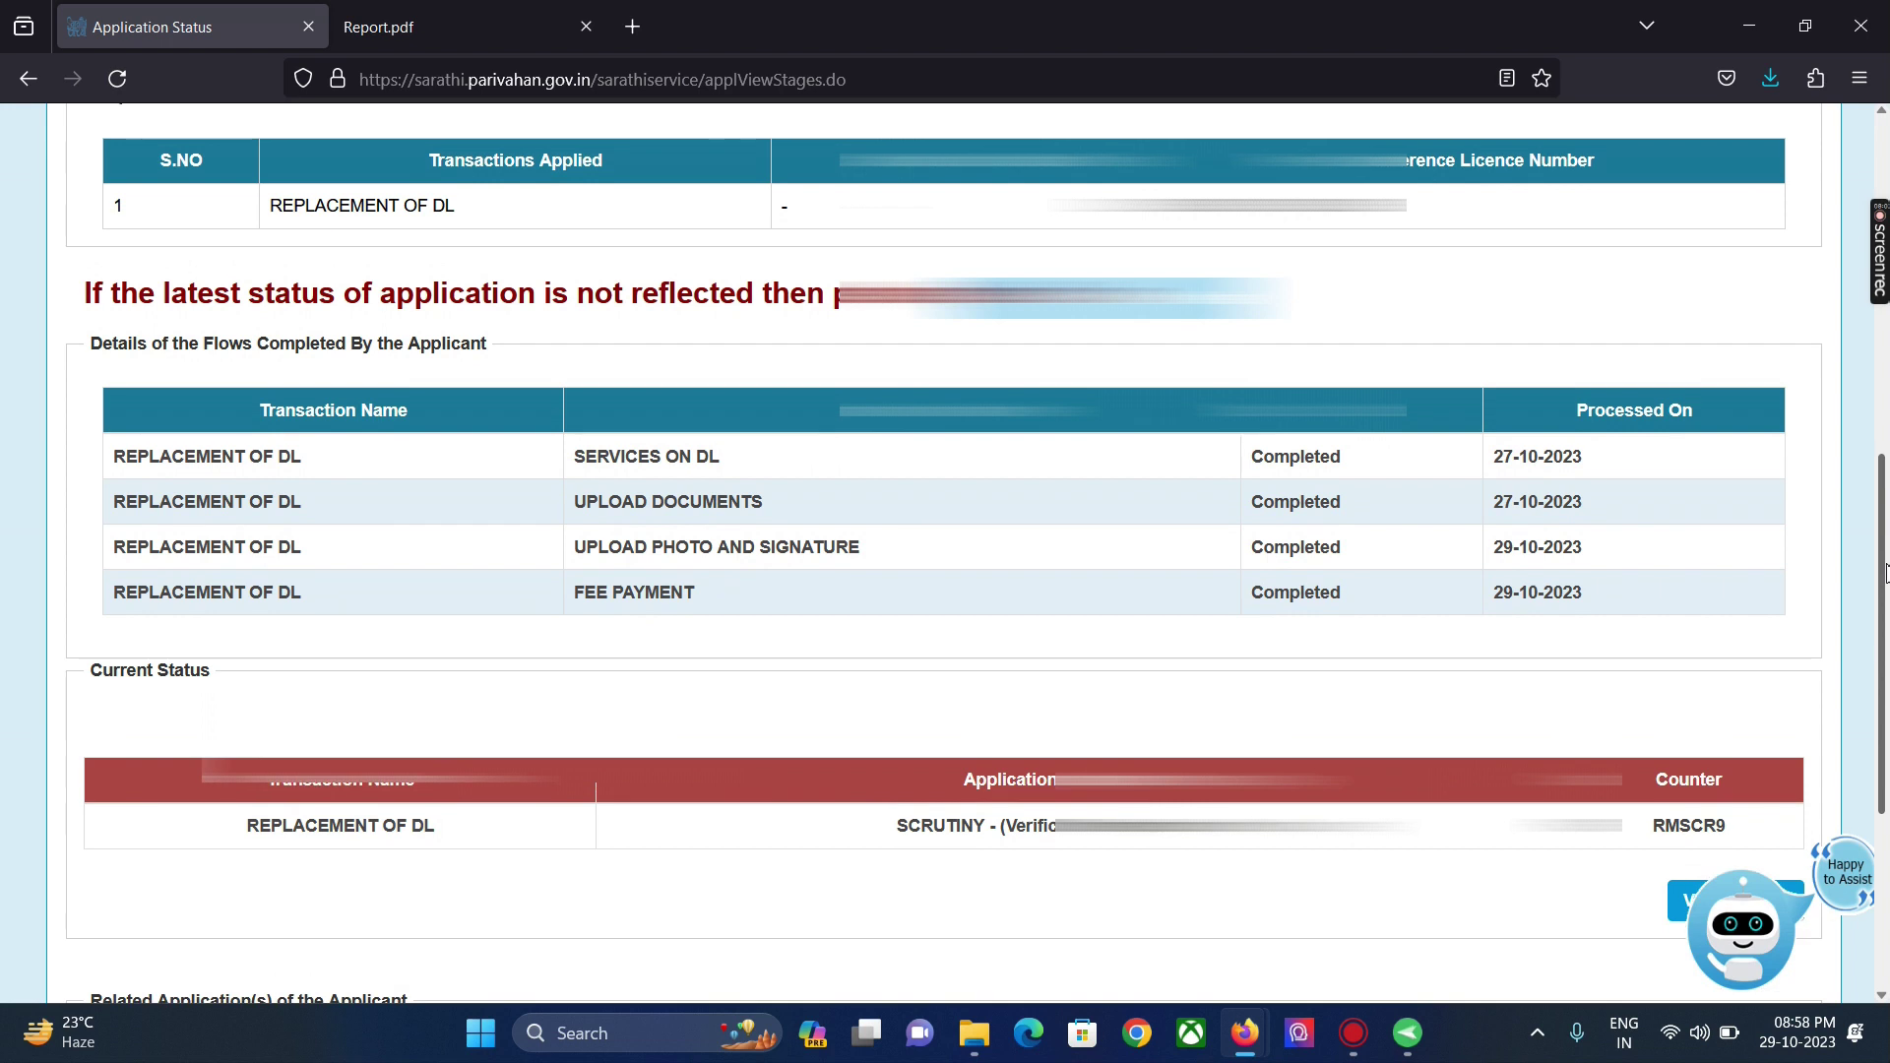